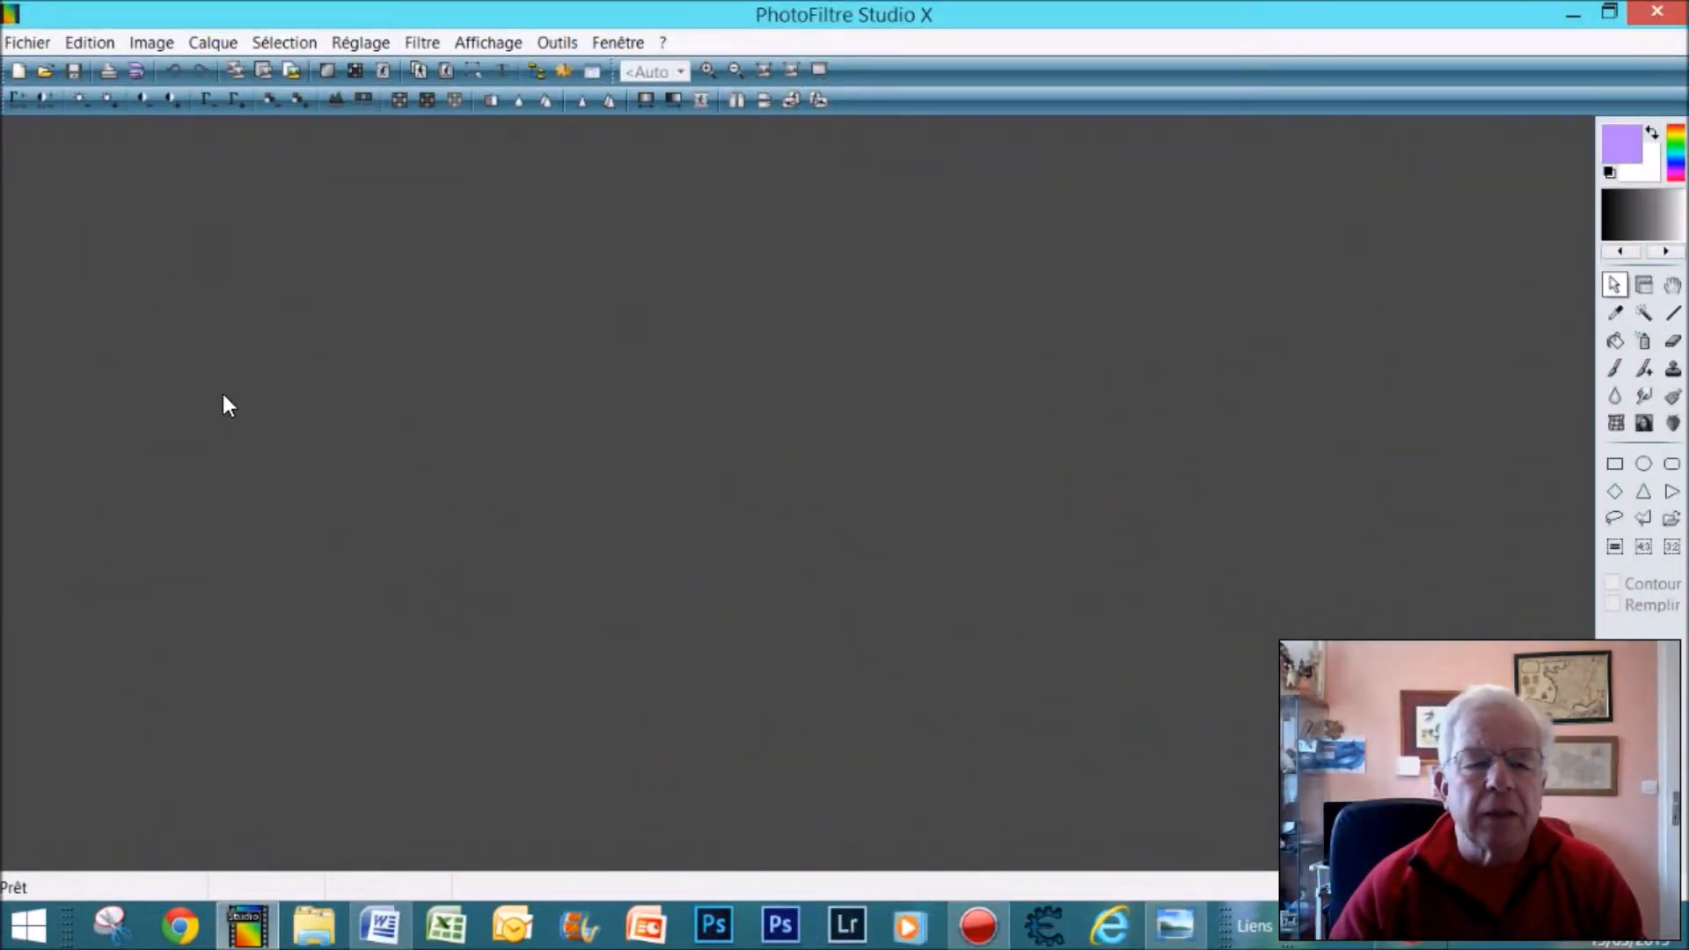
Create a new image with the predefined size A4 - Paysage and a yellow background.
click(18, 70)
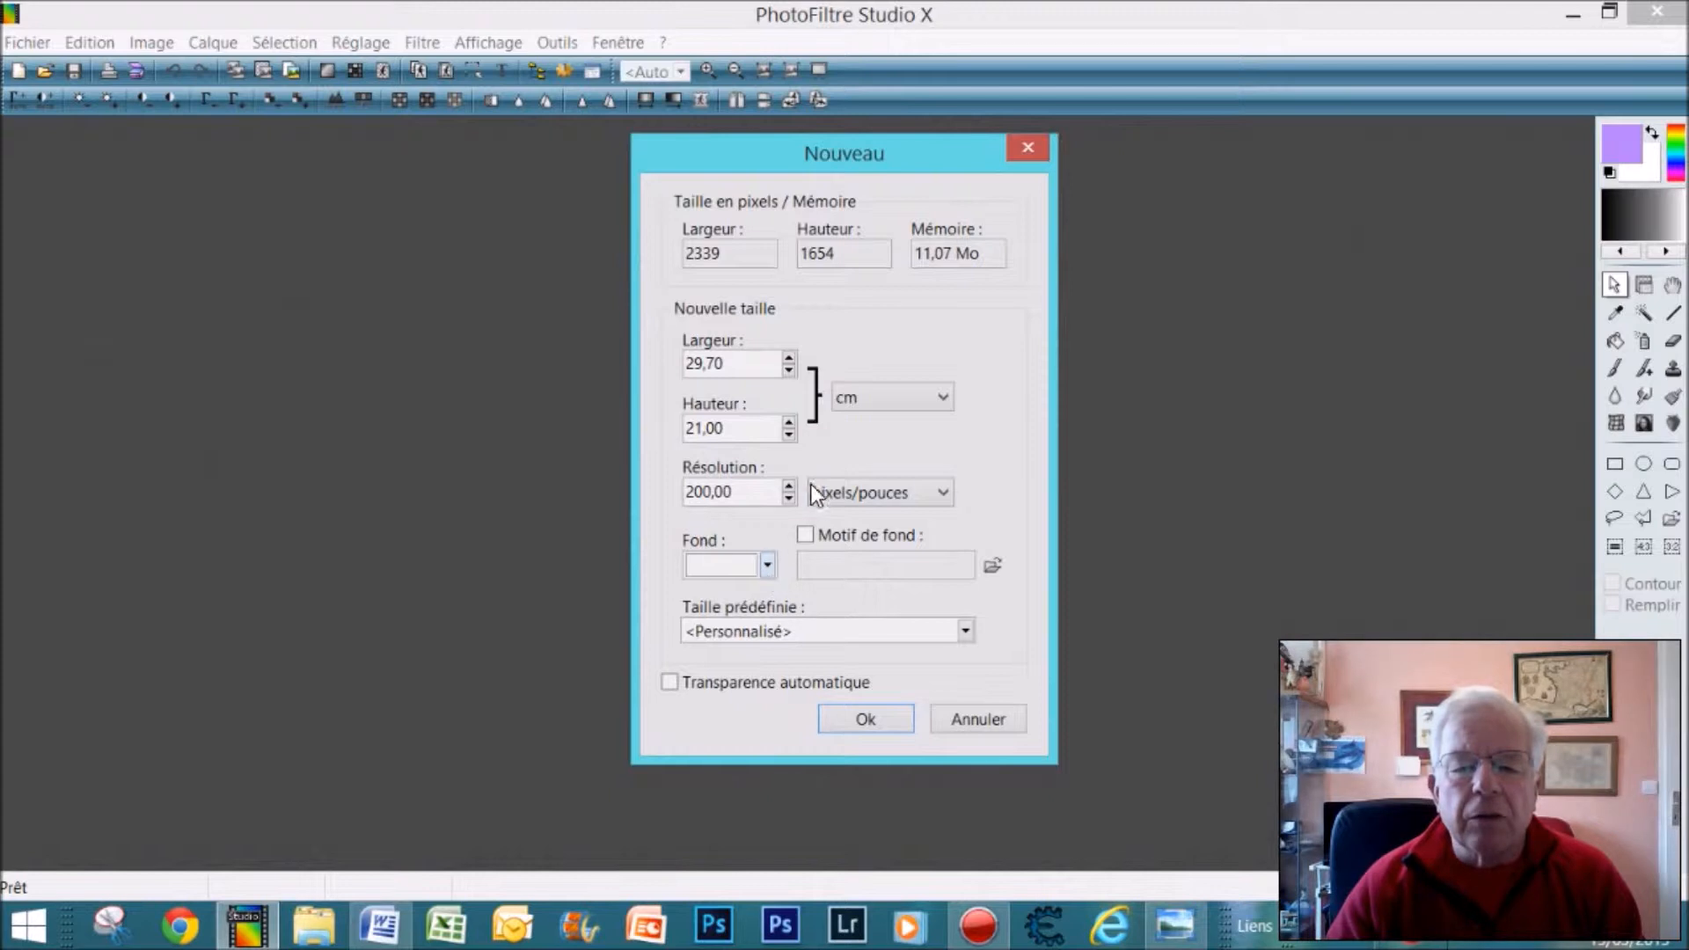
click(965, 630)
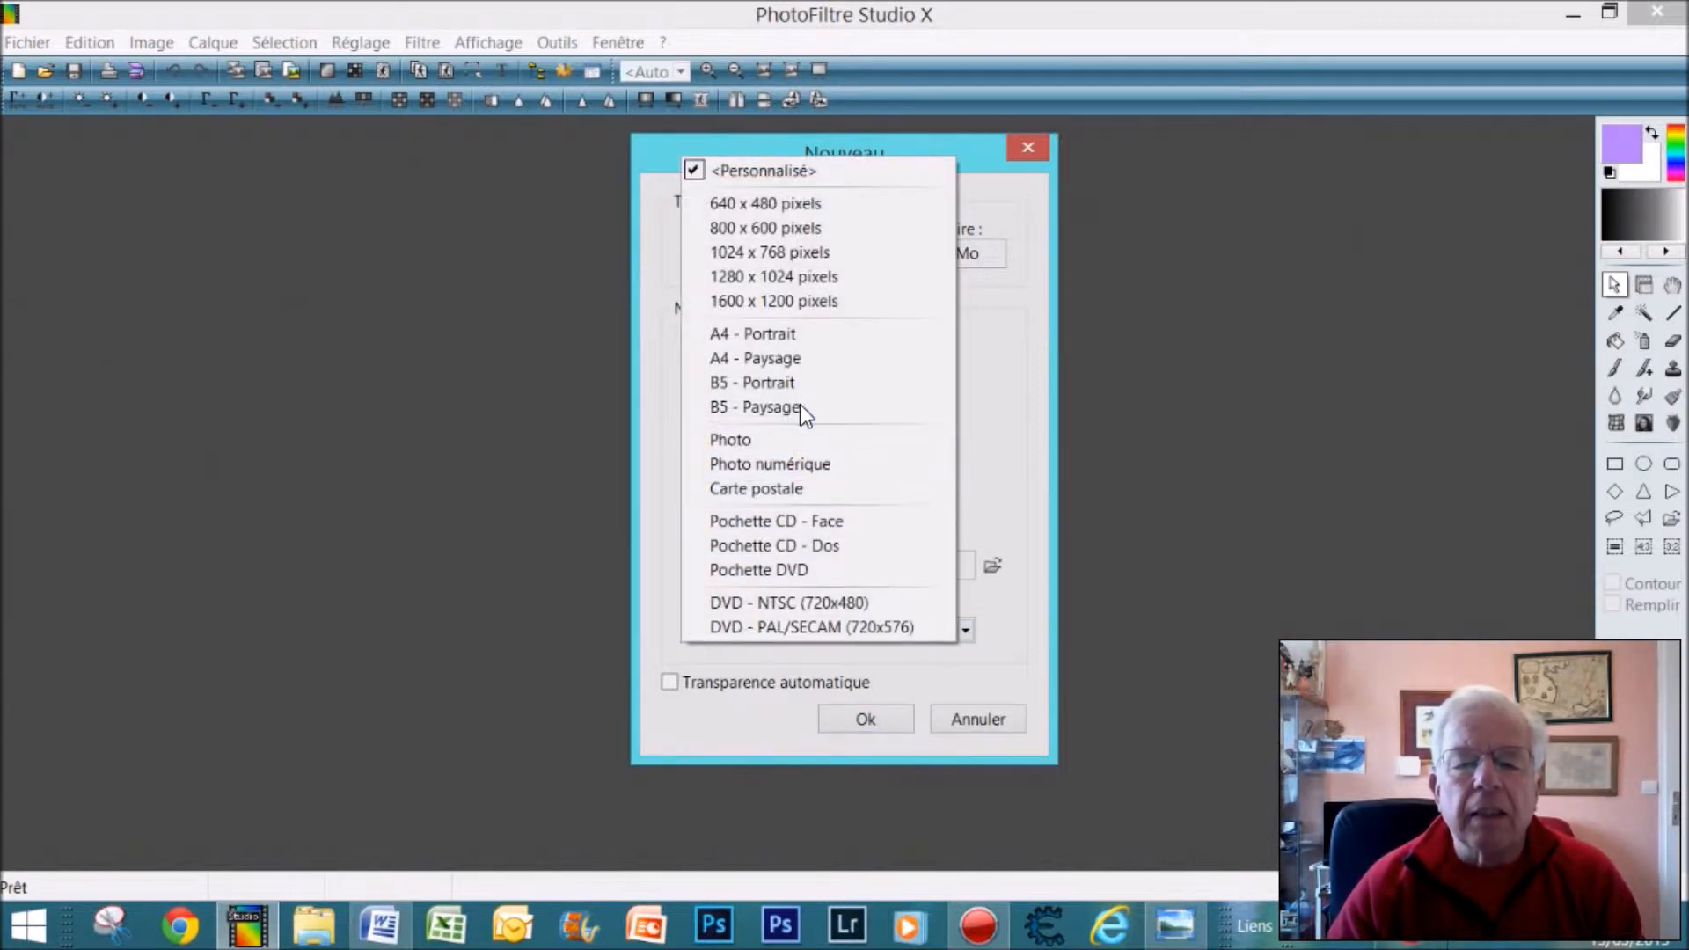
click(784, 359)
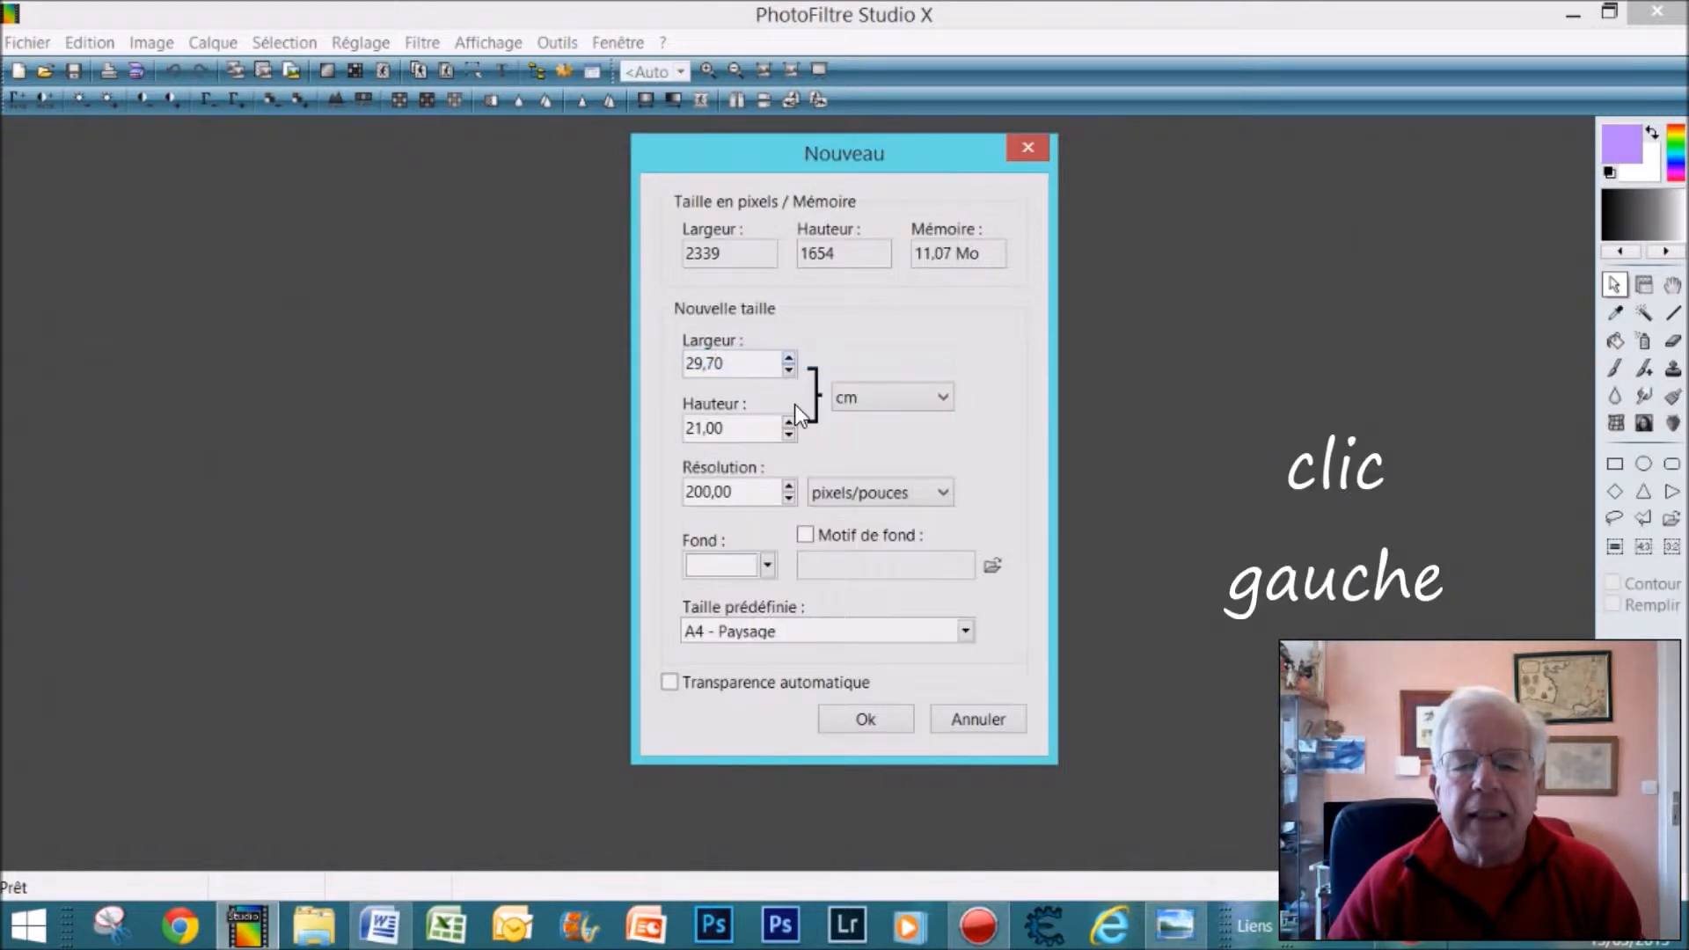
click(768, 565)
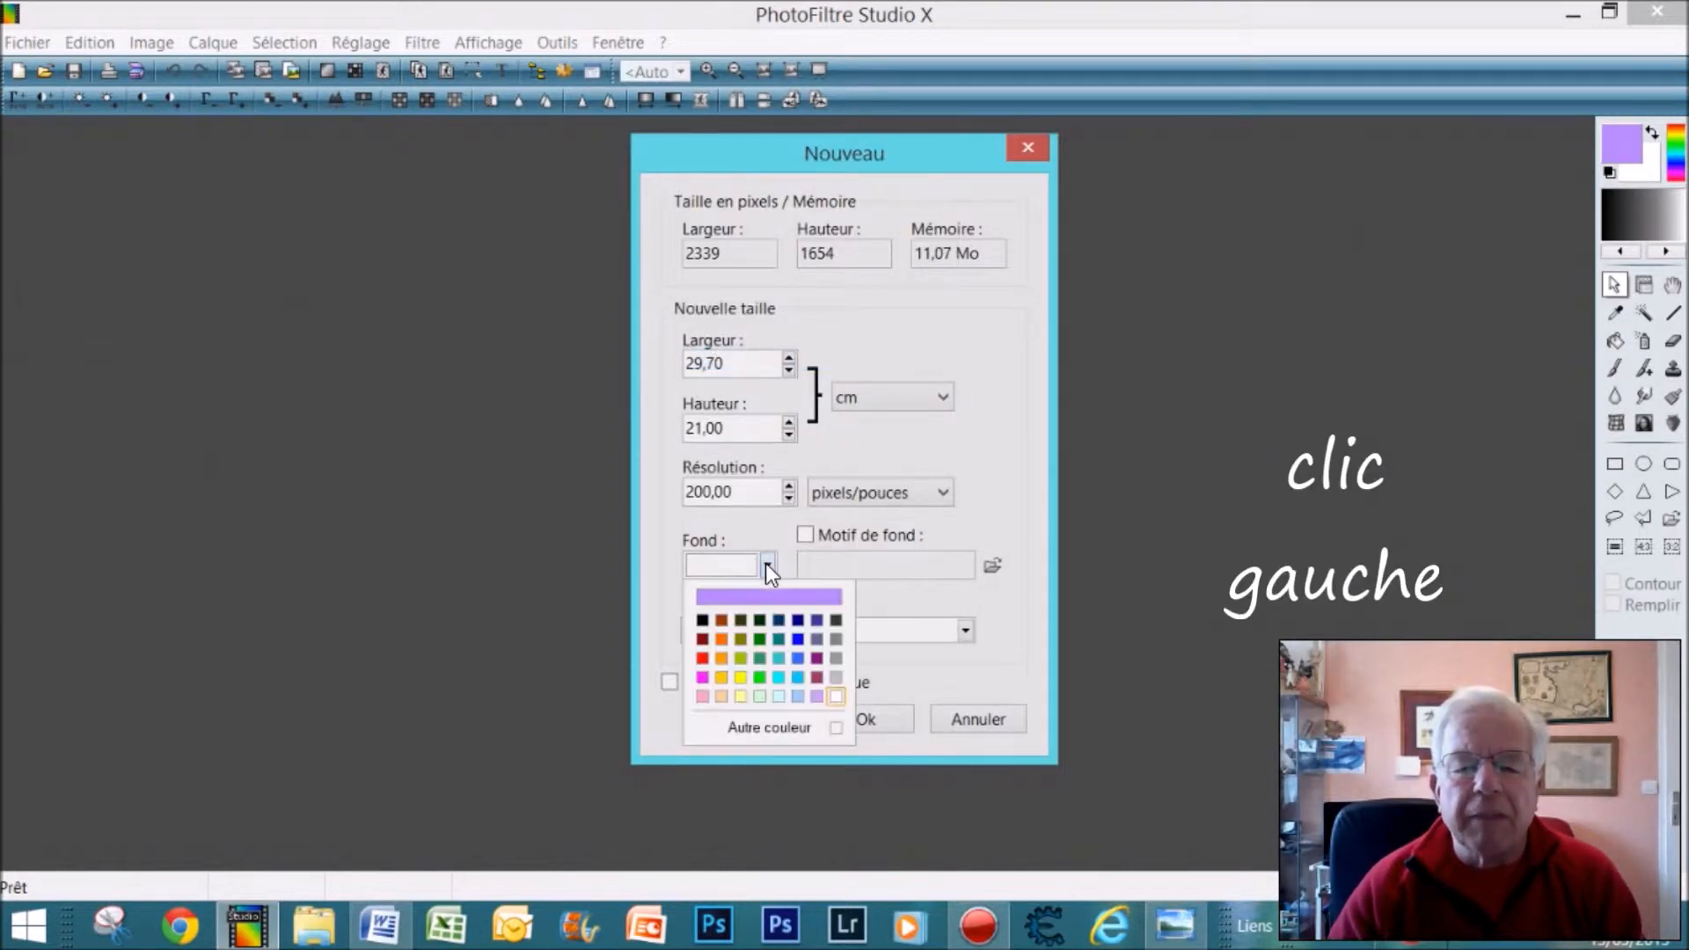
click(737, 677)
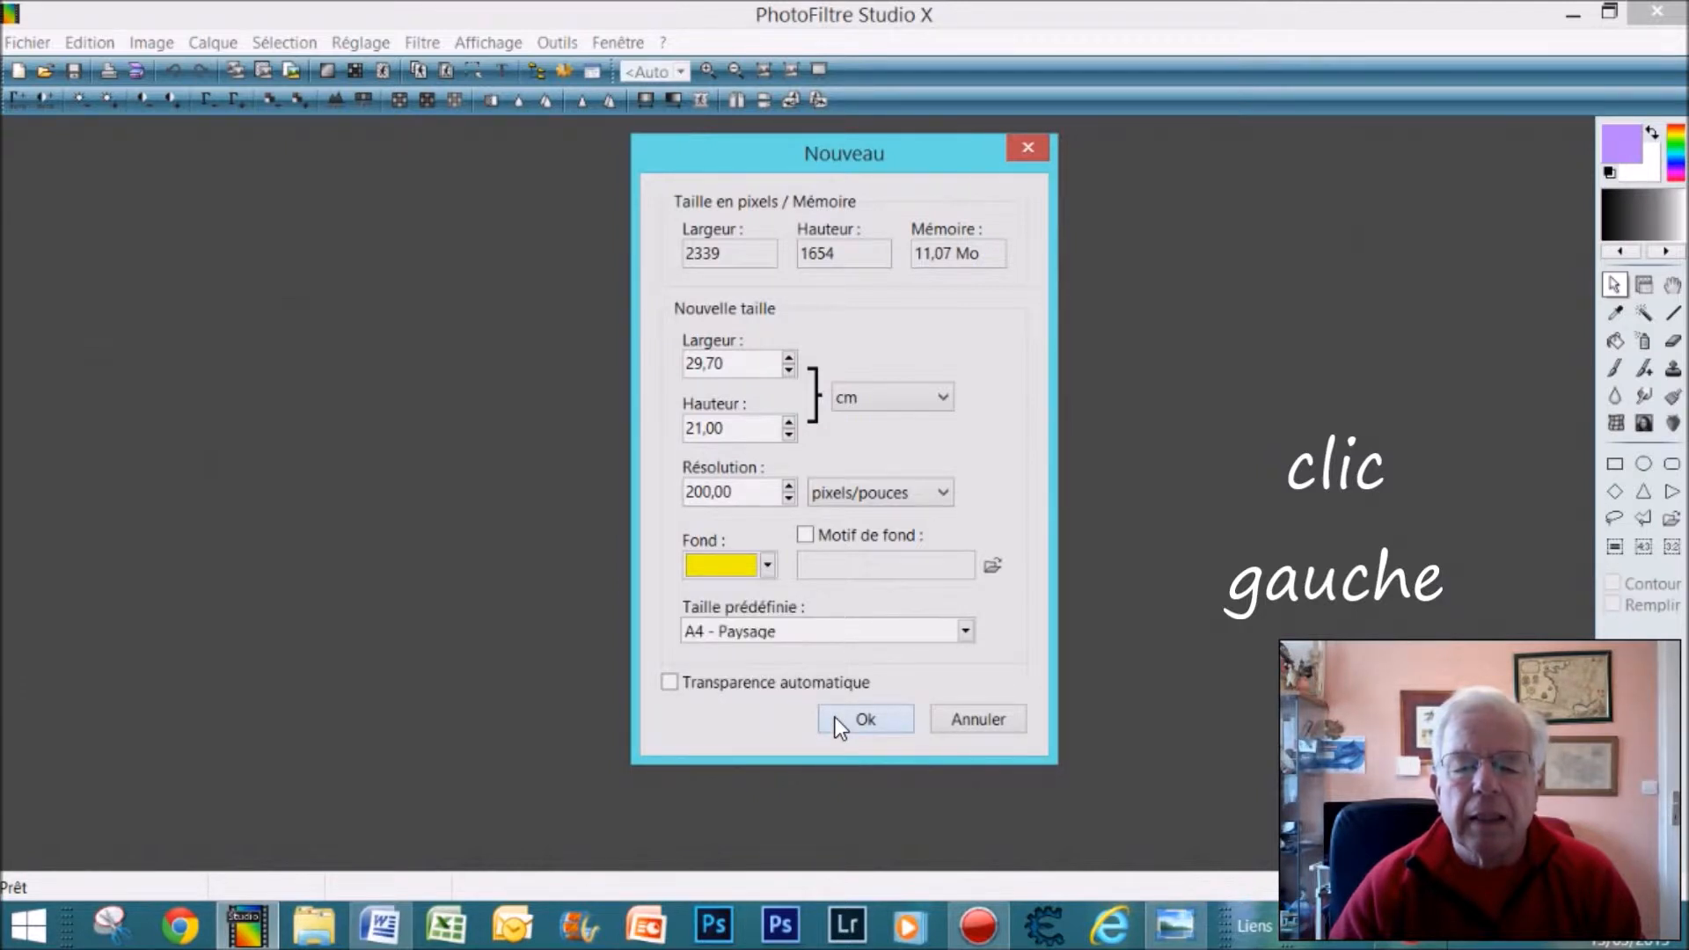
click(836, 716)
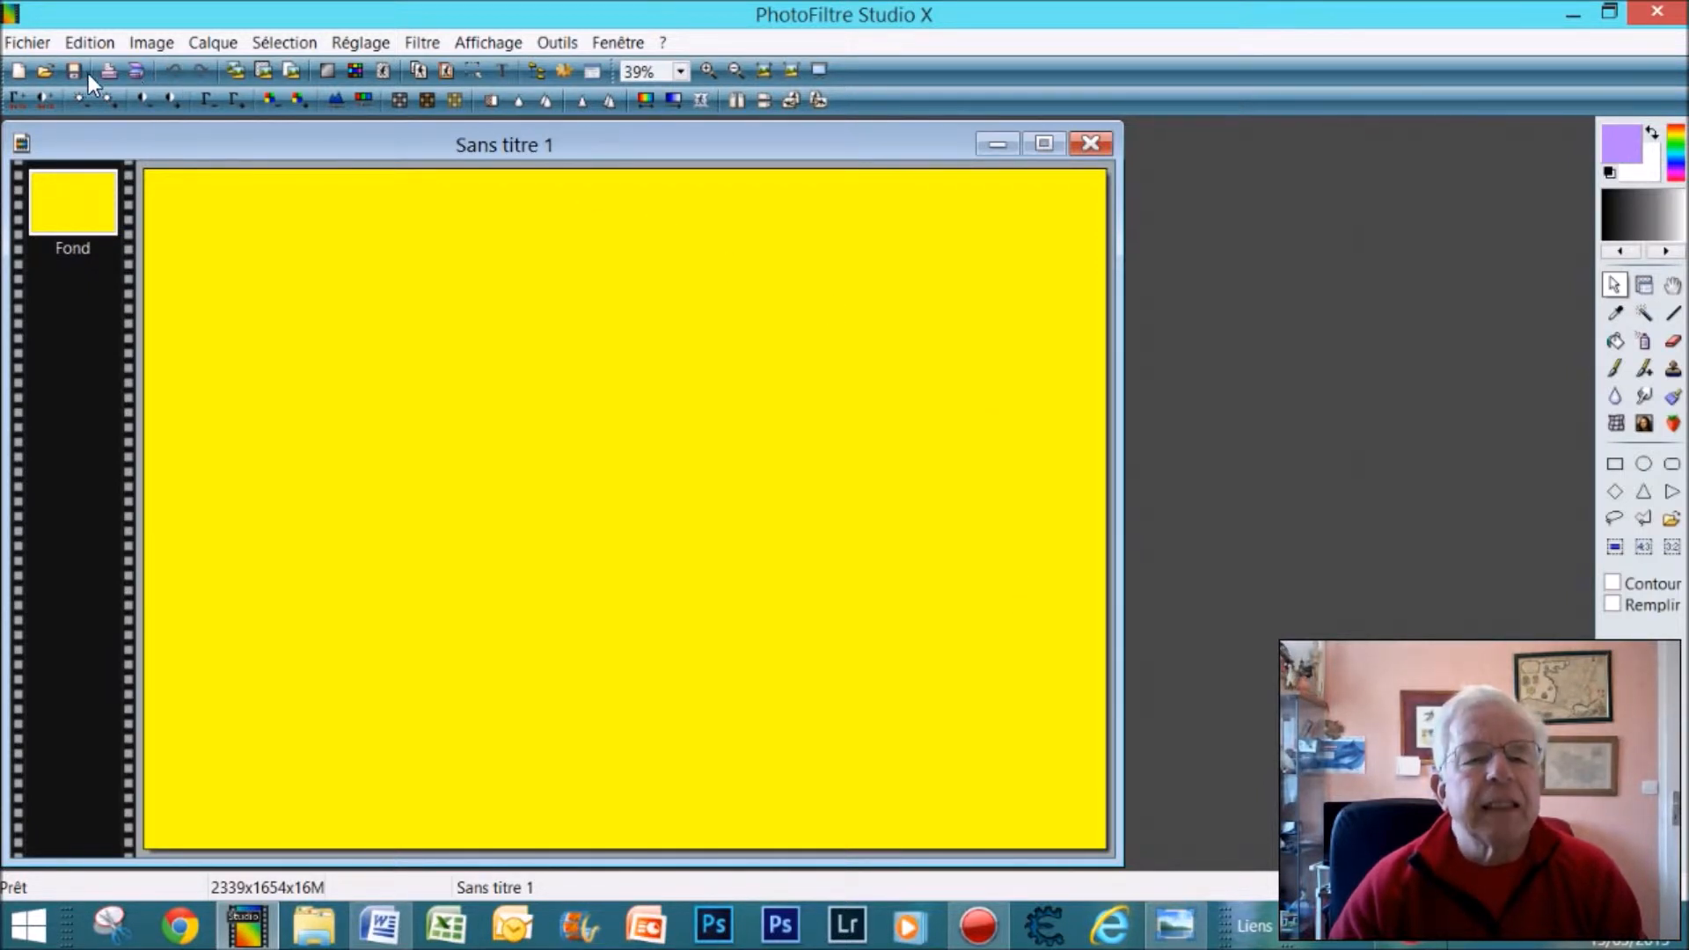
Open the river photo PICPICPICDSC_3947 from Nouveau dossier and copy the whole picture.
click(36, 74)
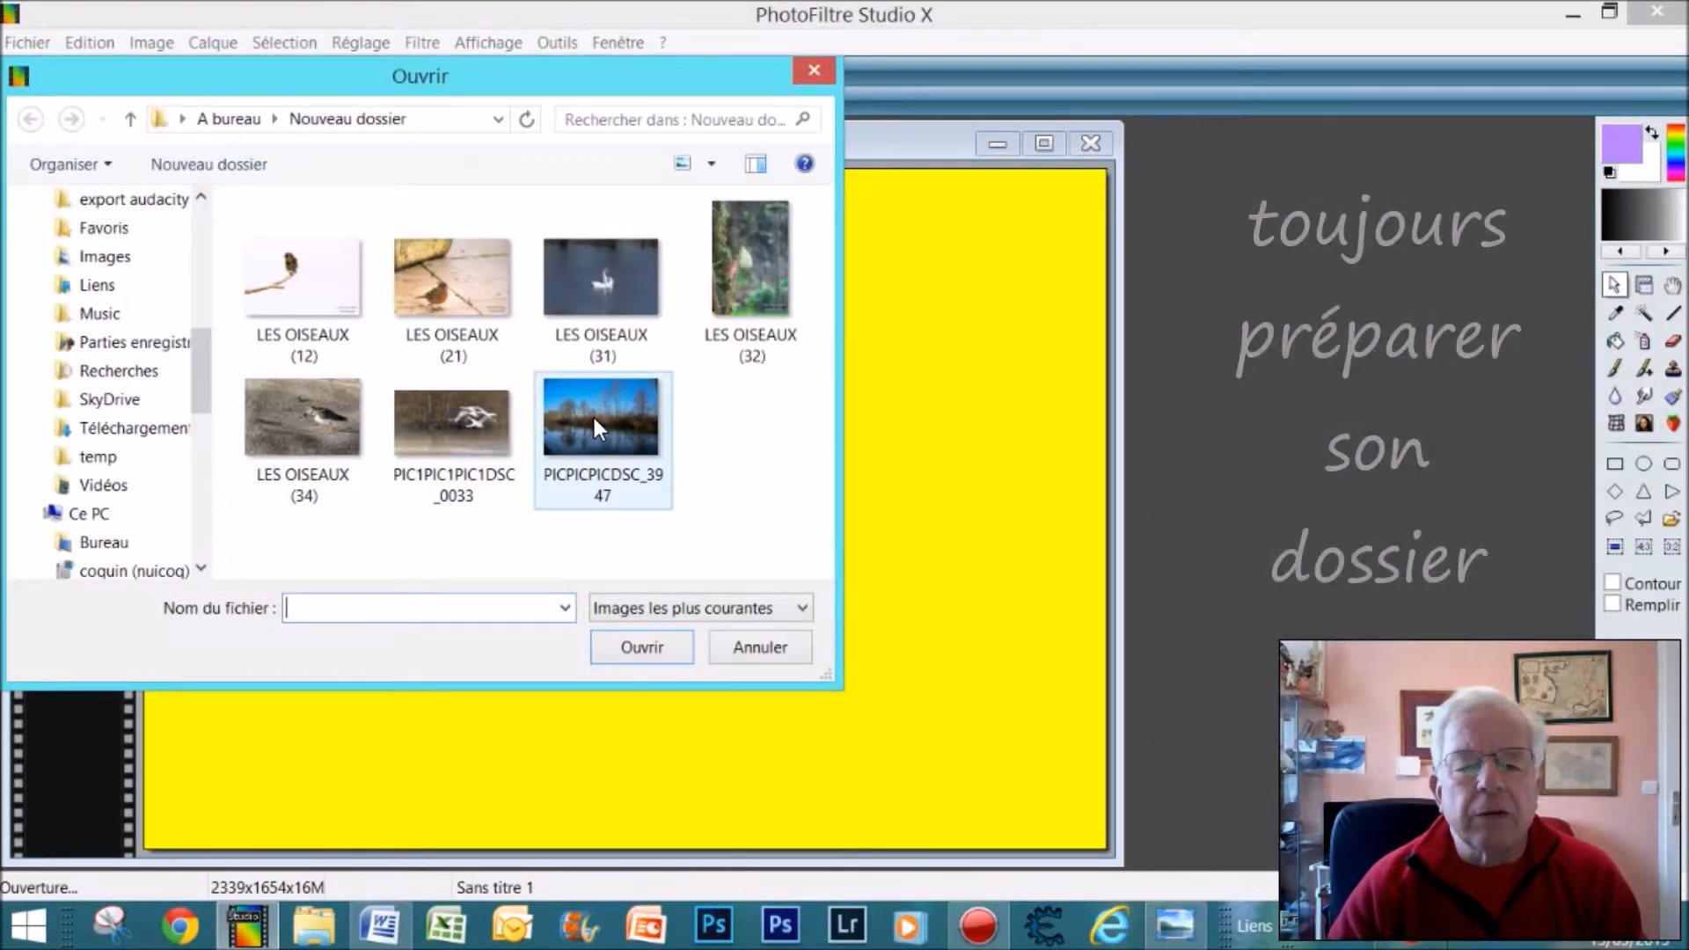
click(593, 414)
click(631, 647)
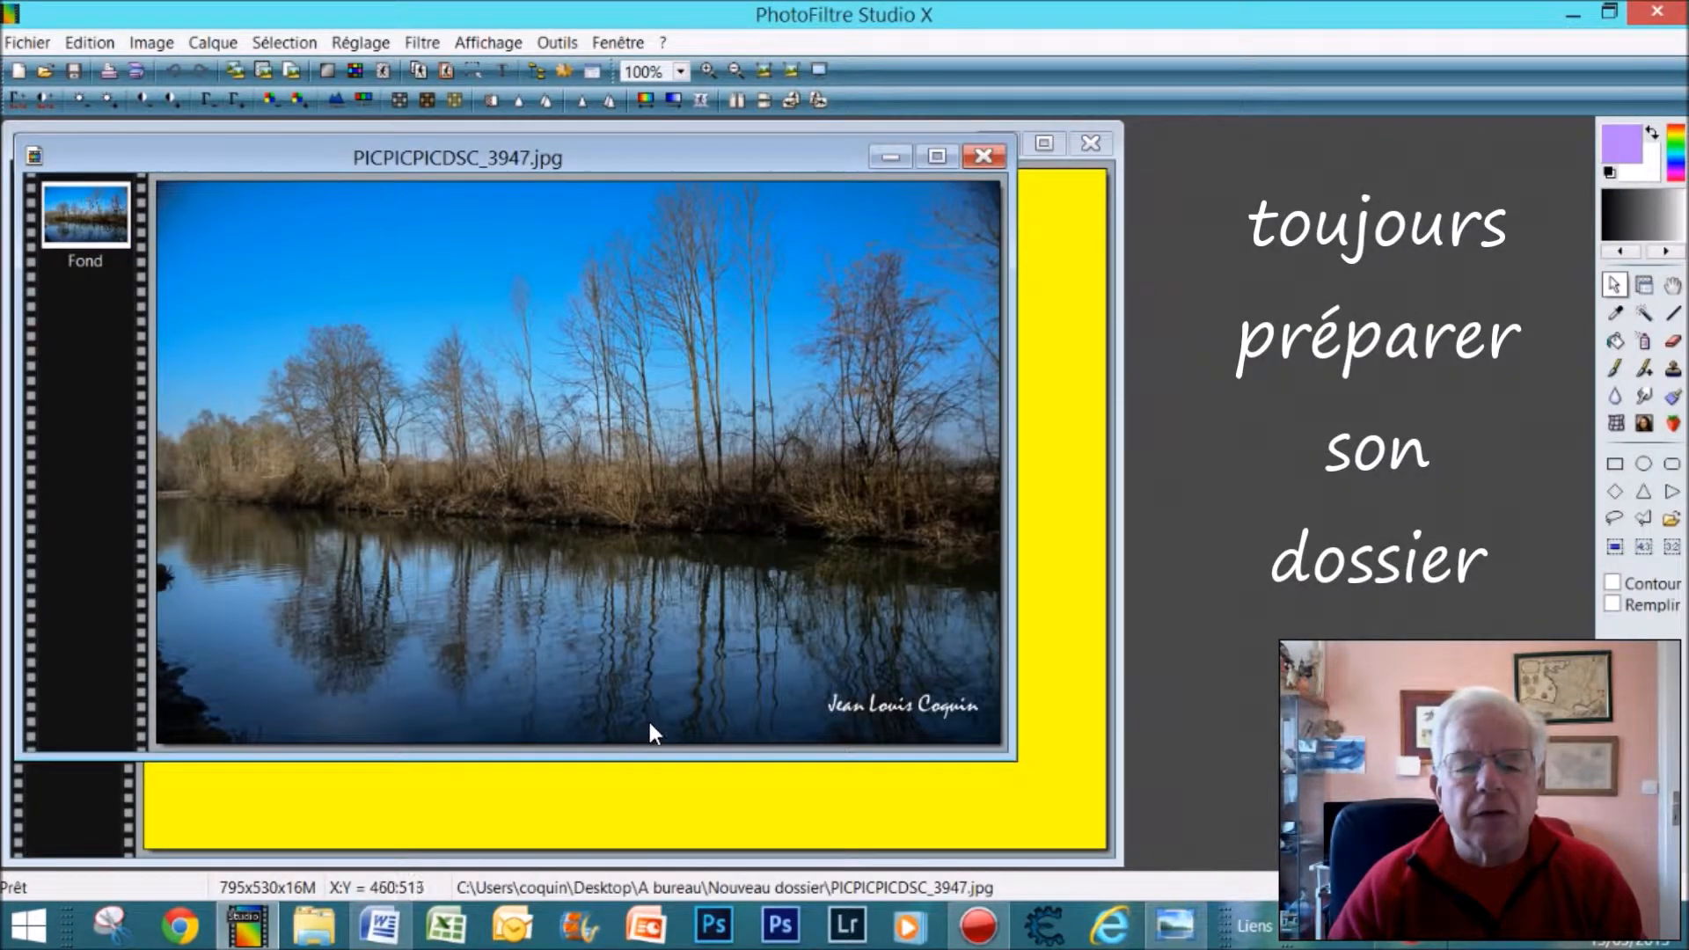
right_click(656, 526)
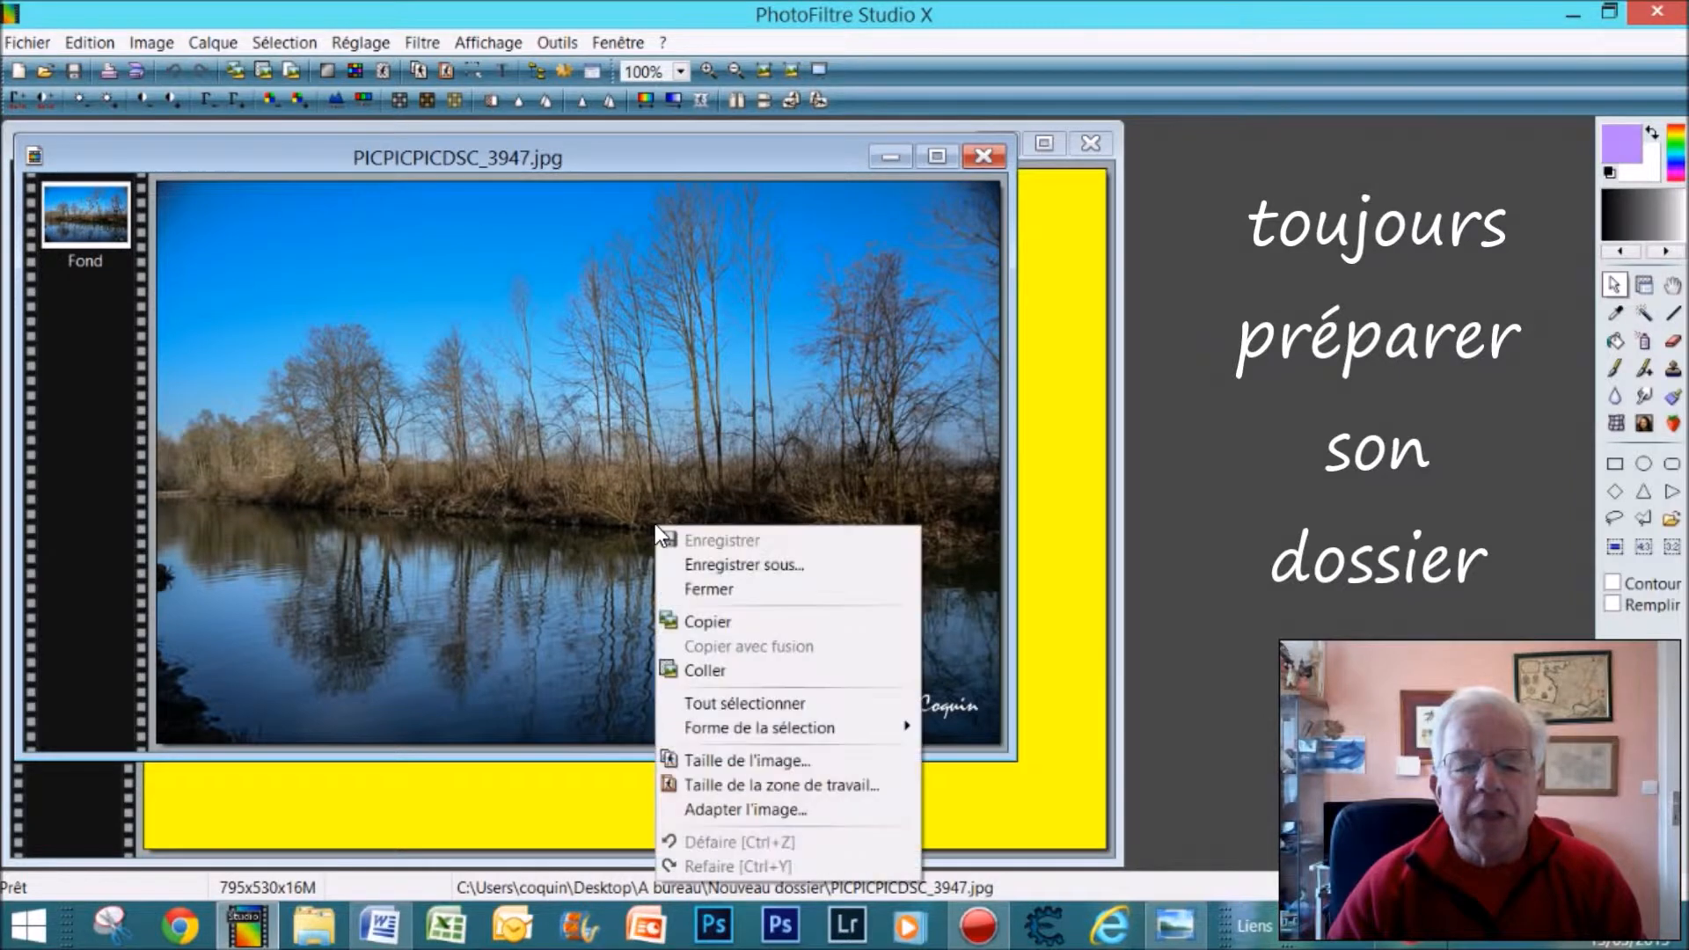
click(702, 619)
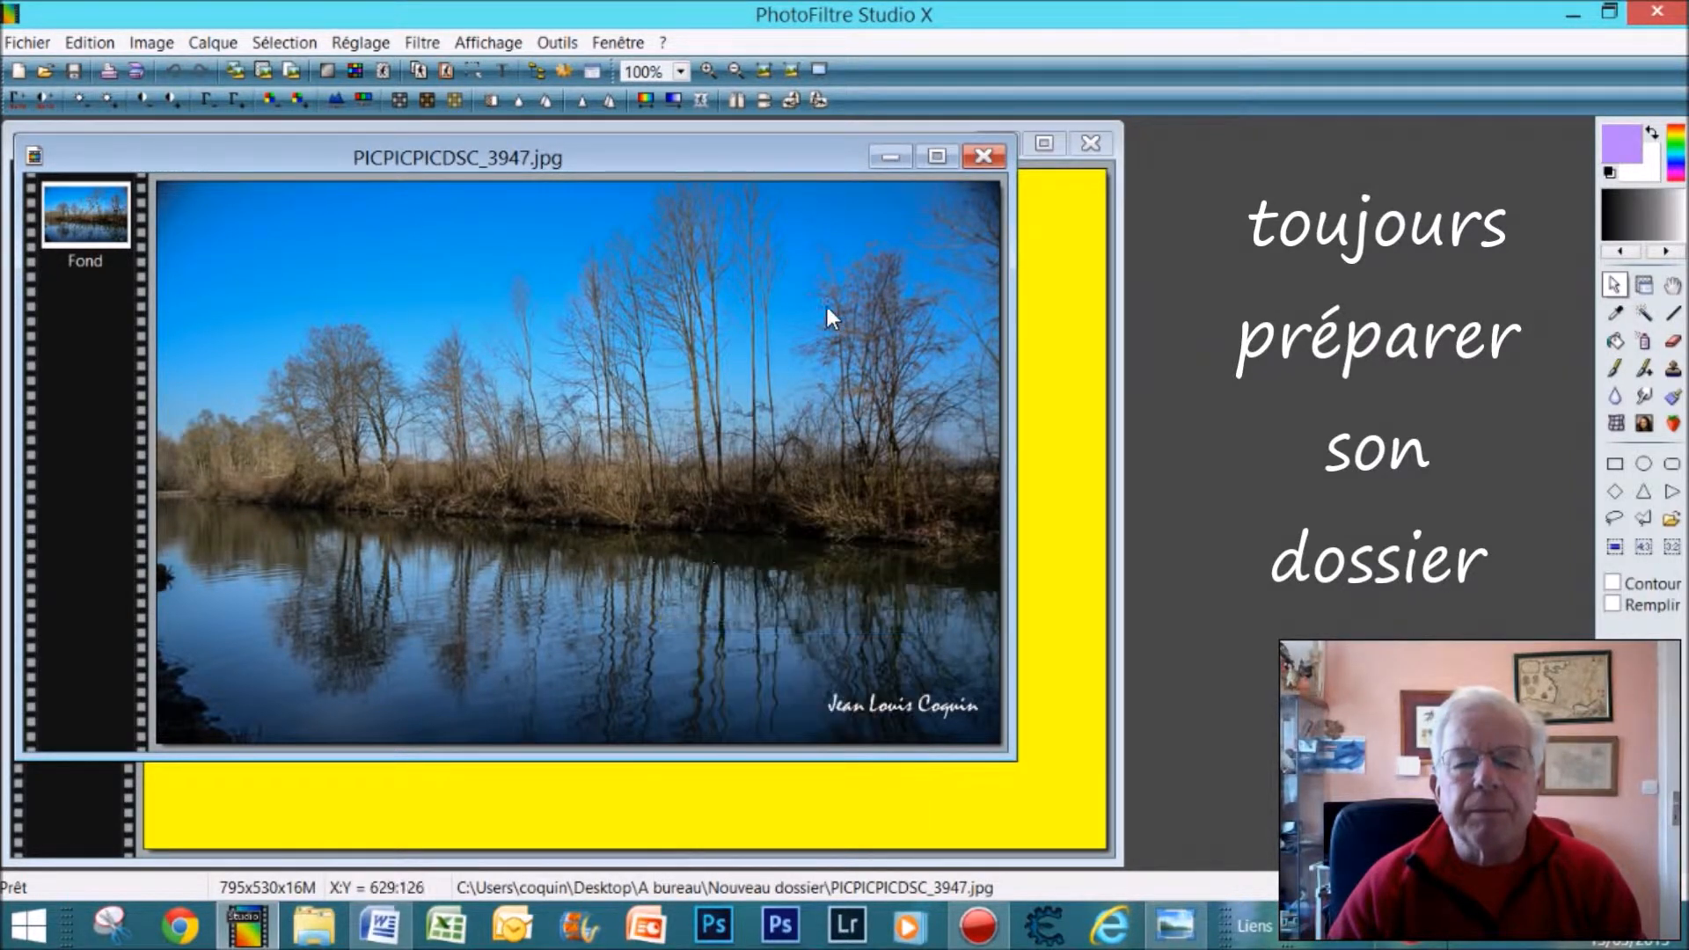
Minimise the river photo and paste the copied picture into the yellow image as a layer.
click(880, 150)
right_click(535, 372)
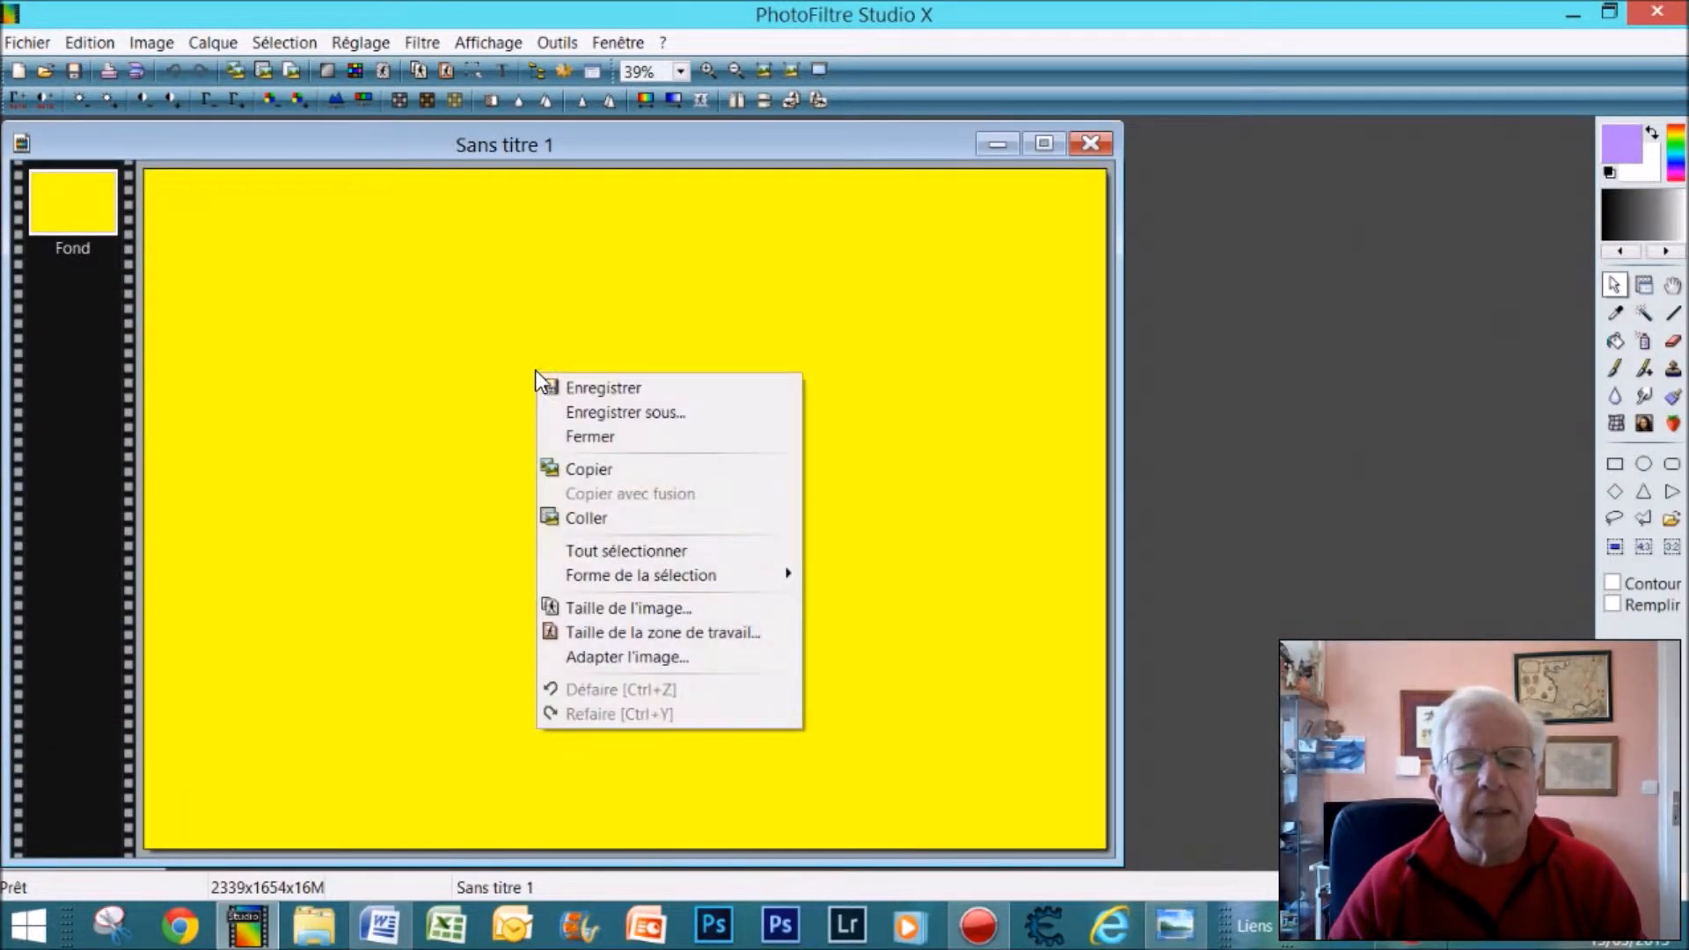
click(576, 517)
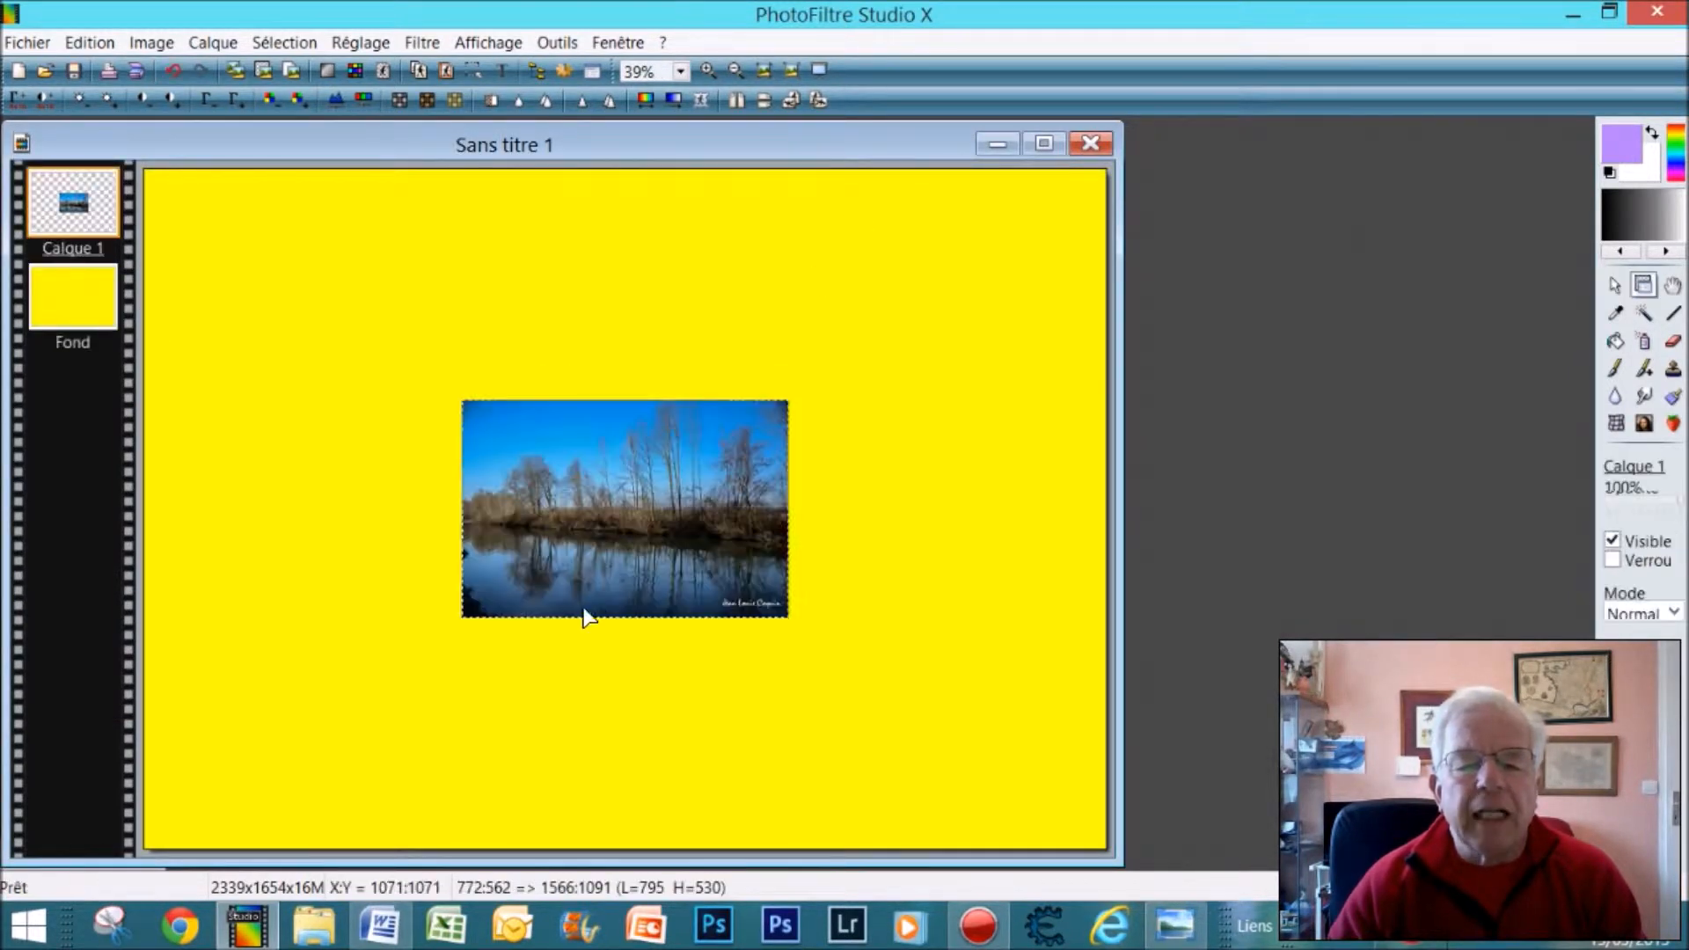
Resize the river layer to about 2081 x 1185 pixels, centre it on the yellow background and validate the resizing.
right_click(557, 503)
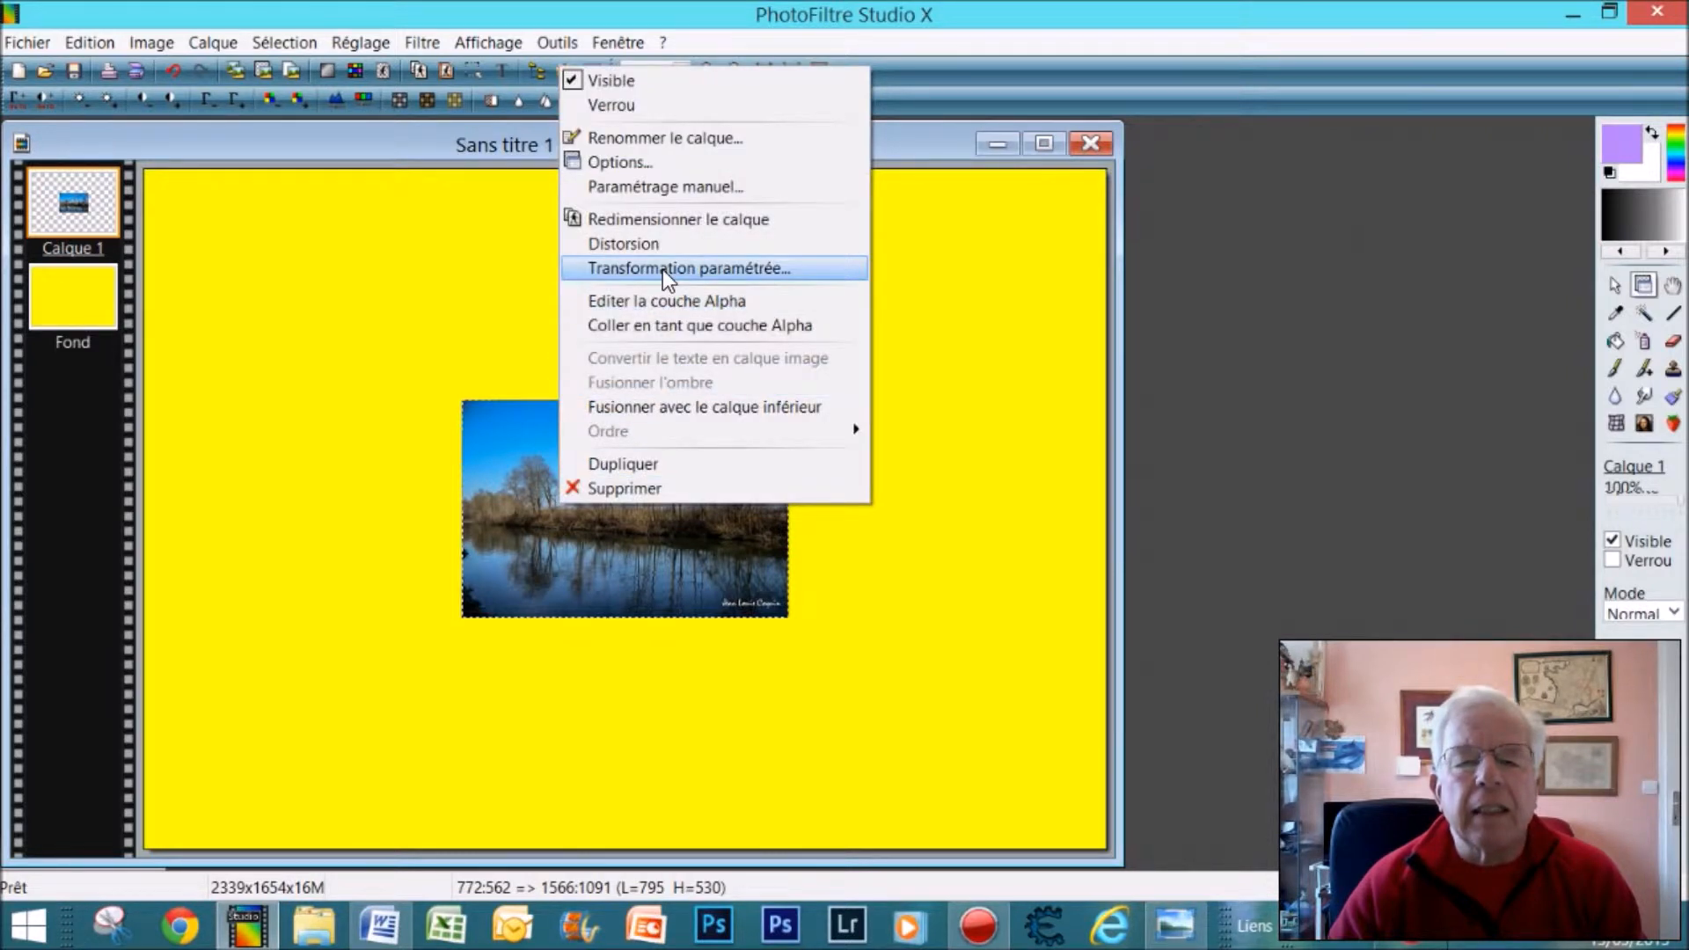
click(665, 219)
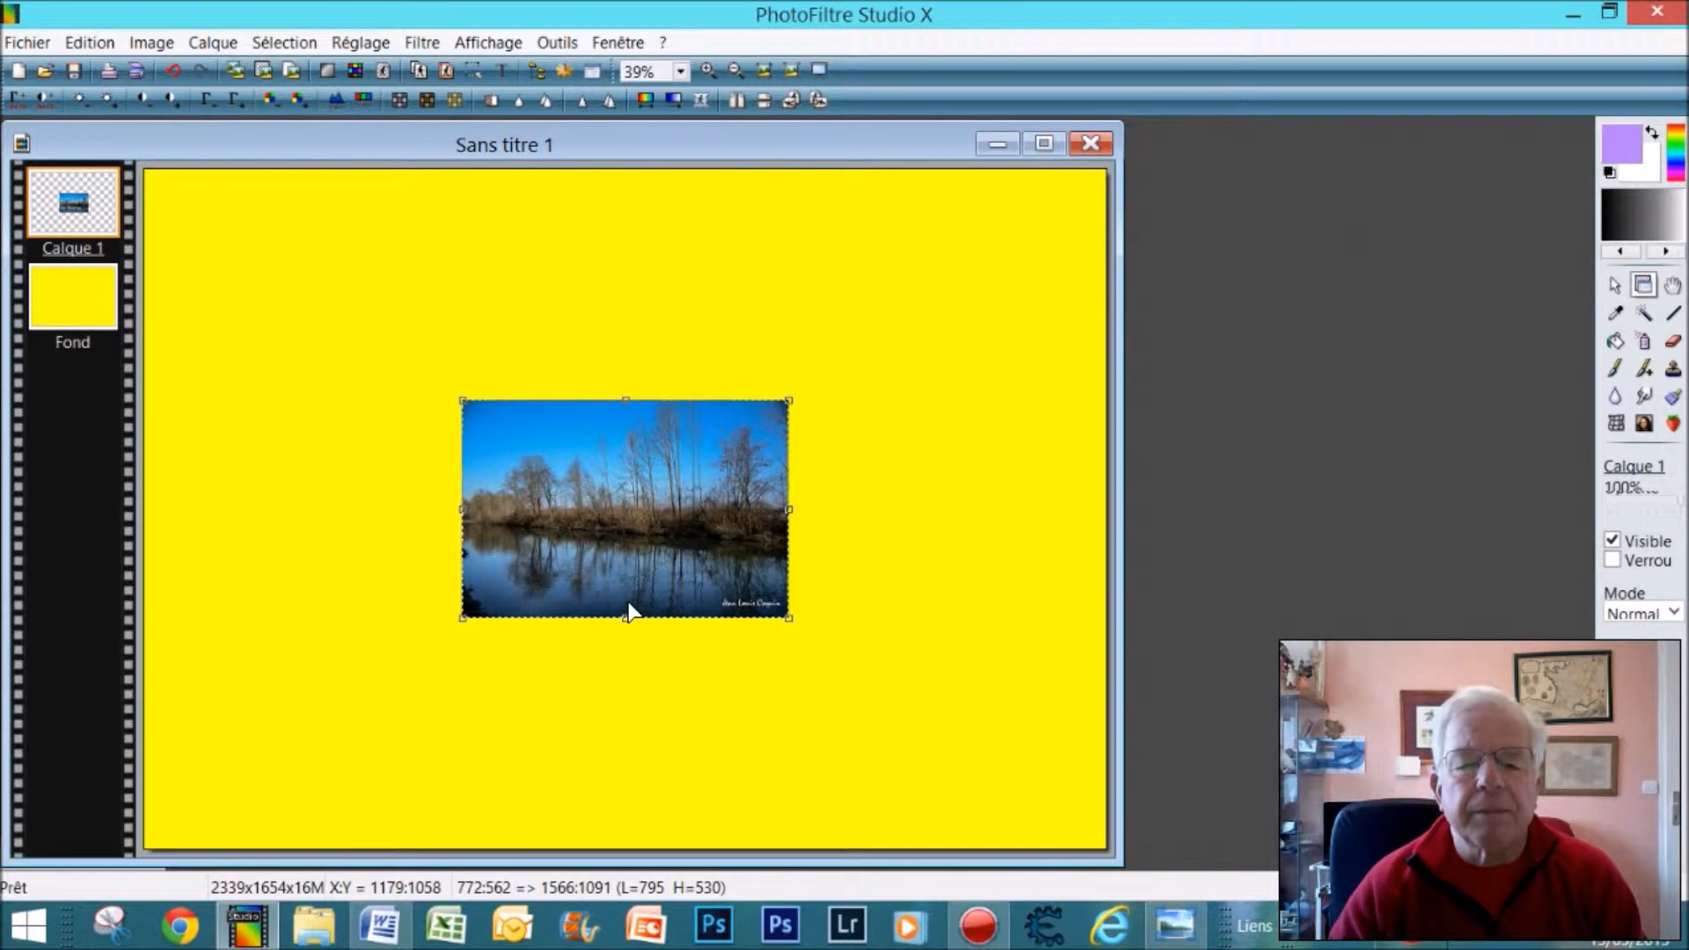
drag(790, 402, 1027, 281)
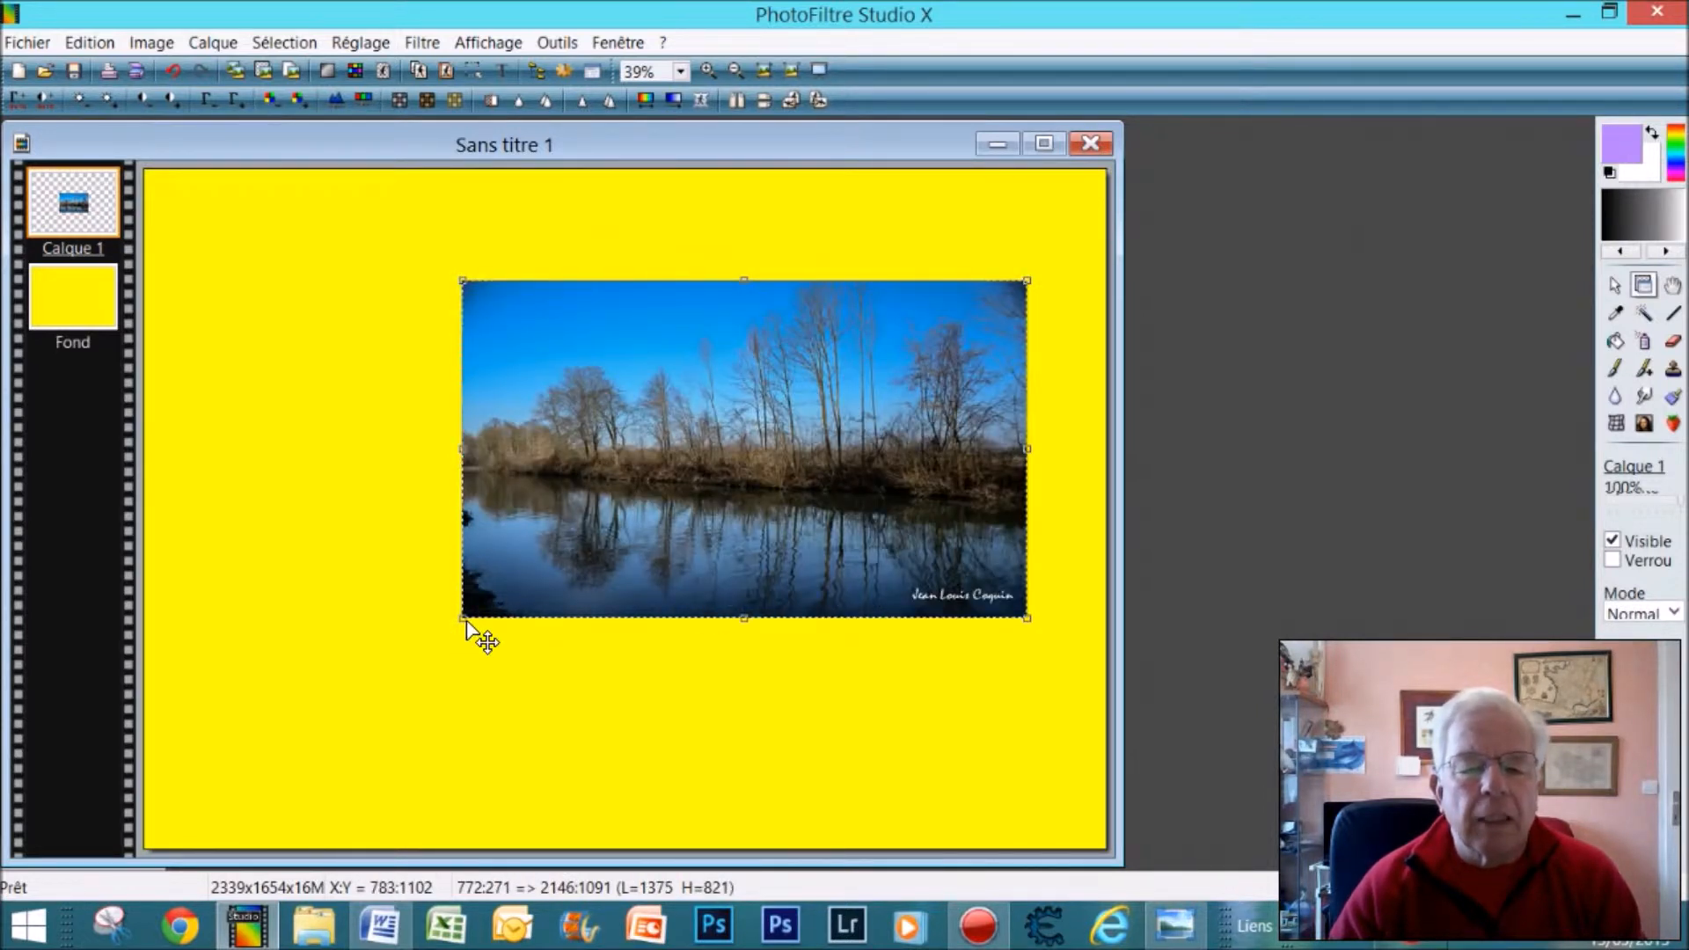
drag(475, 640, 247, 736)
drag(610, 620, 583, 613)
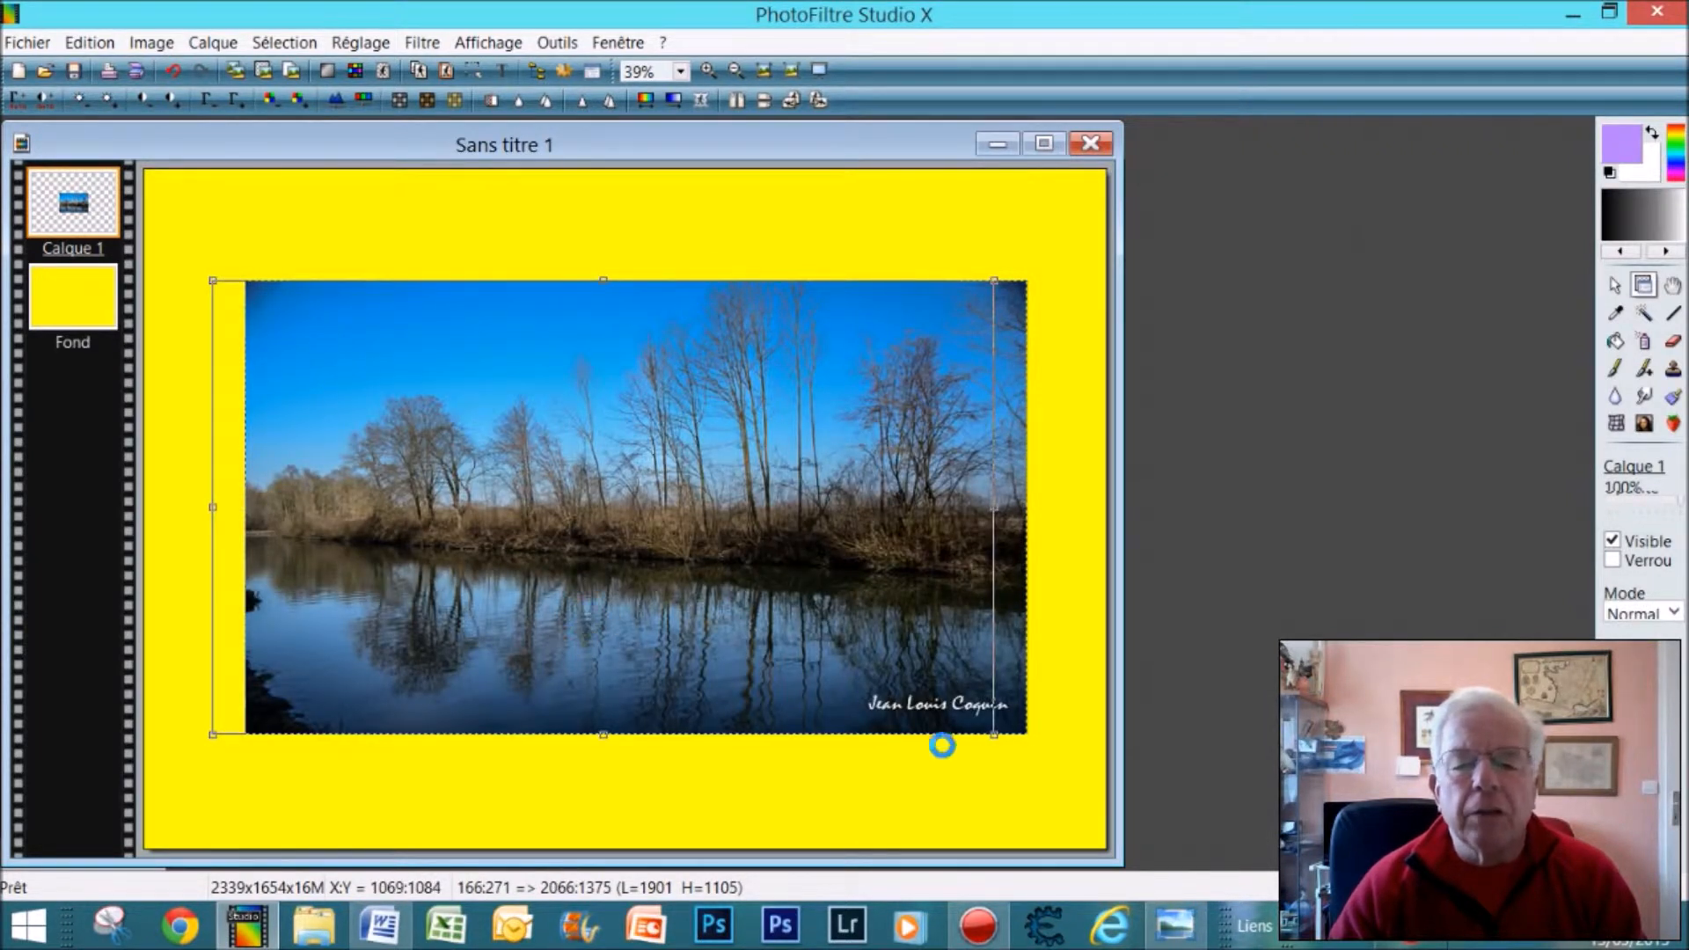
drag(996, 735, 1068, 766)
drag(731, 681, 729, 655)
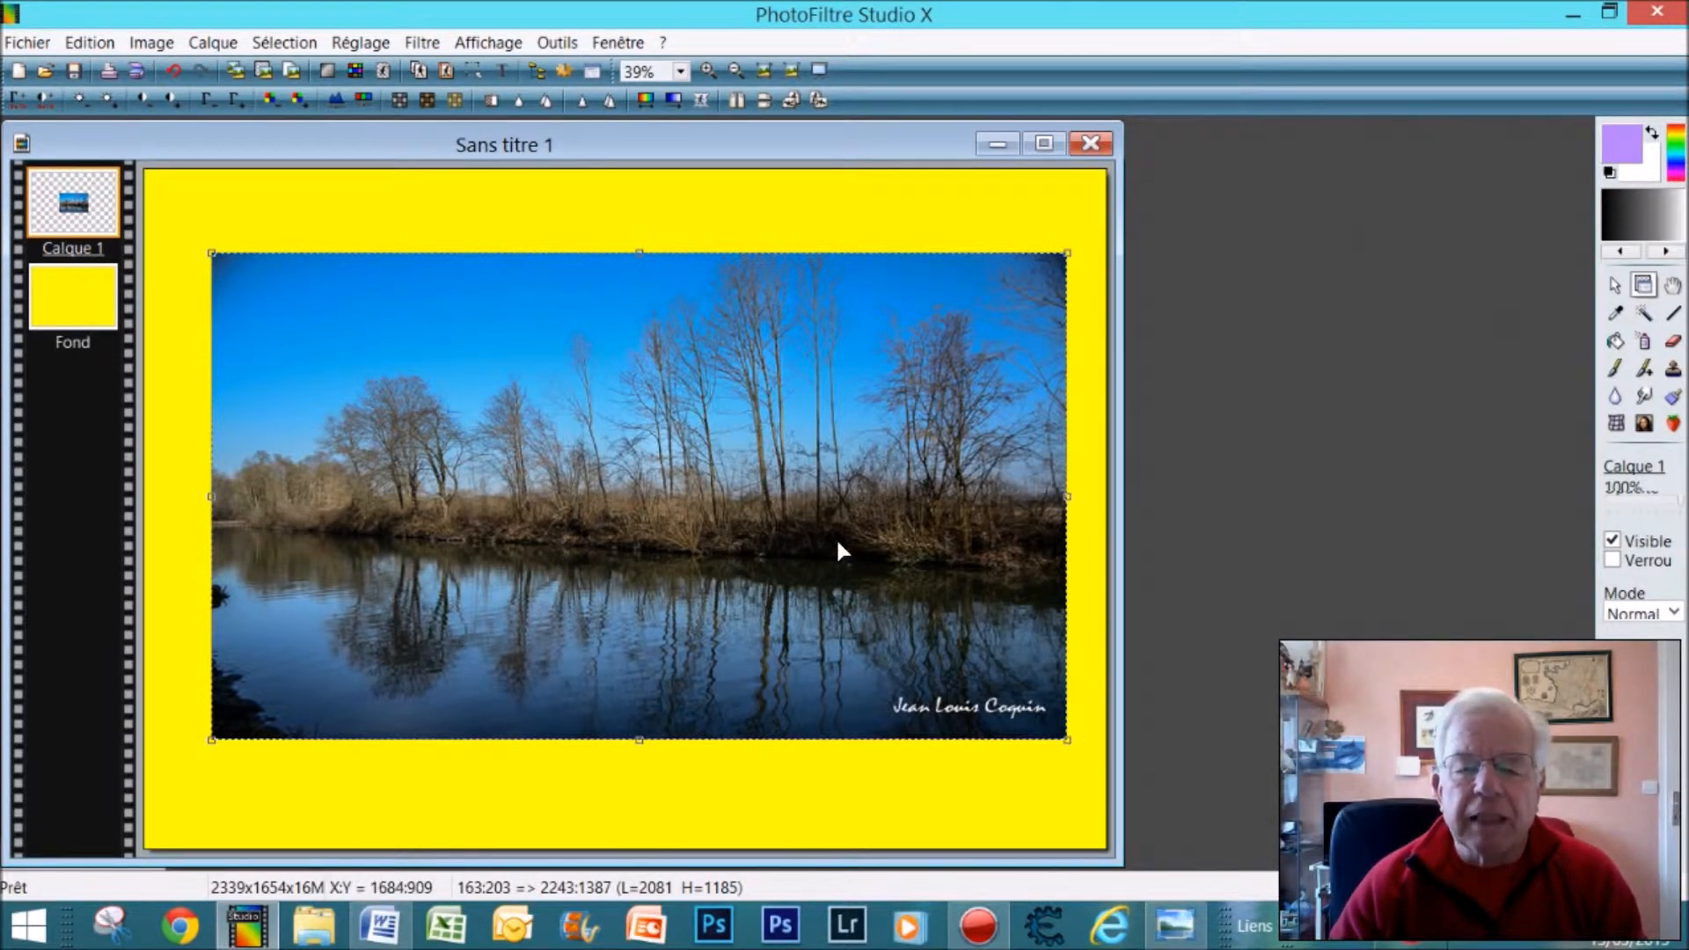
drag(836, 550, 826, 550)
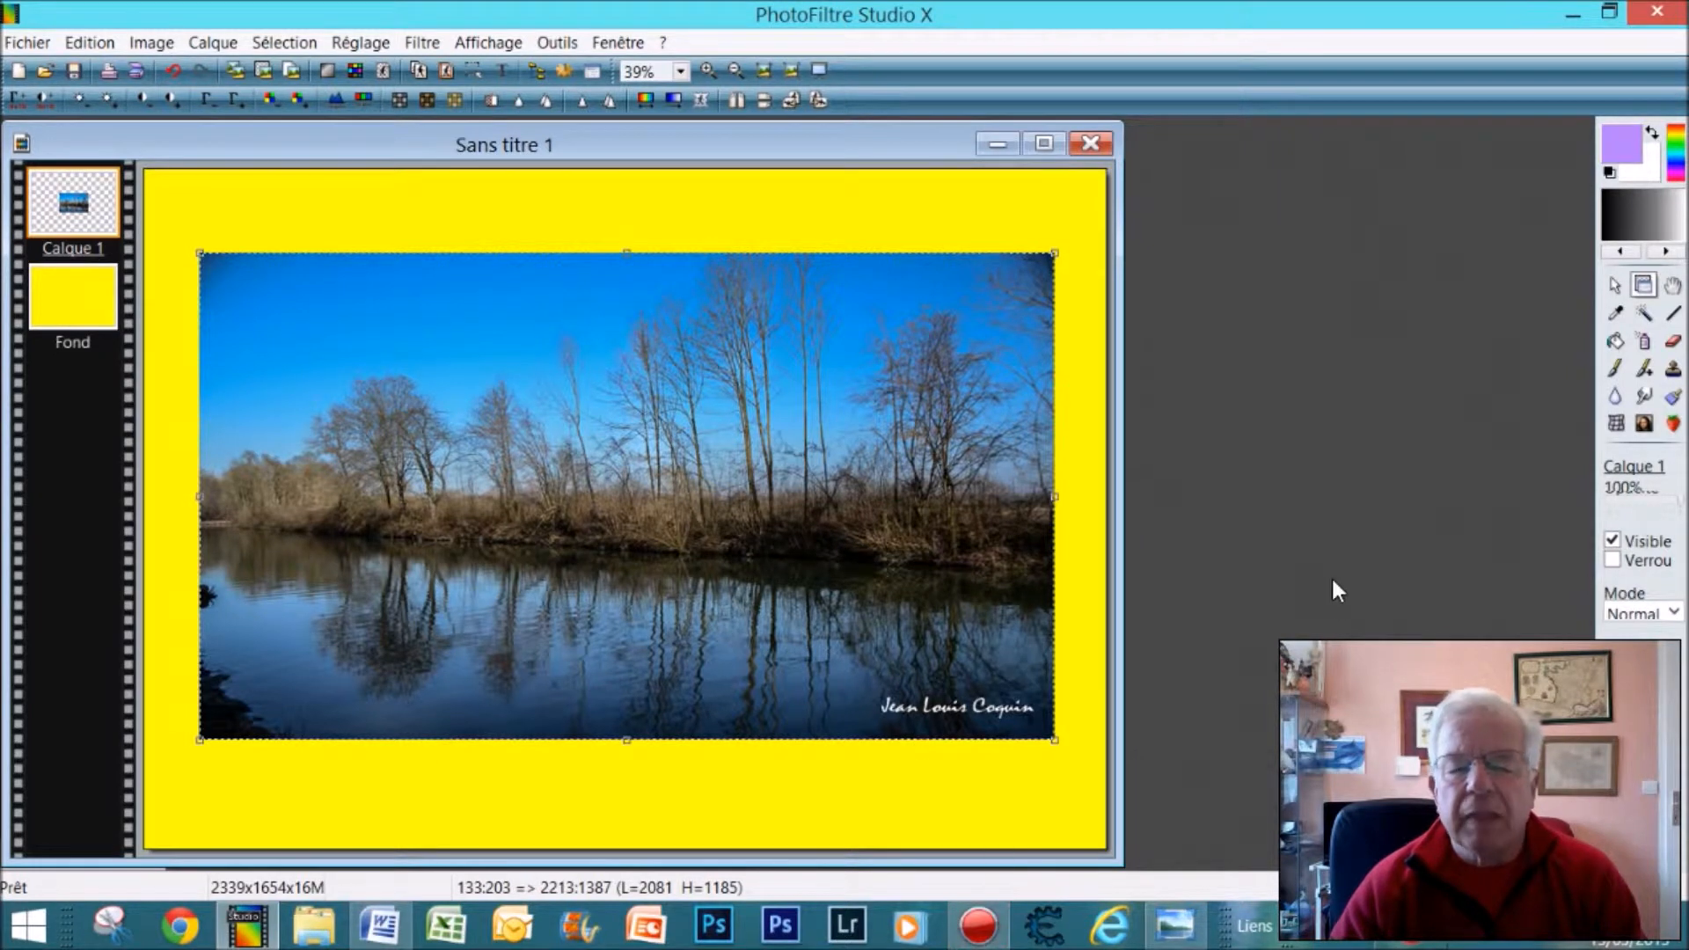
right_click(662, 451)
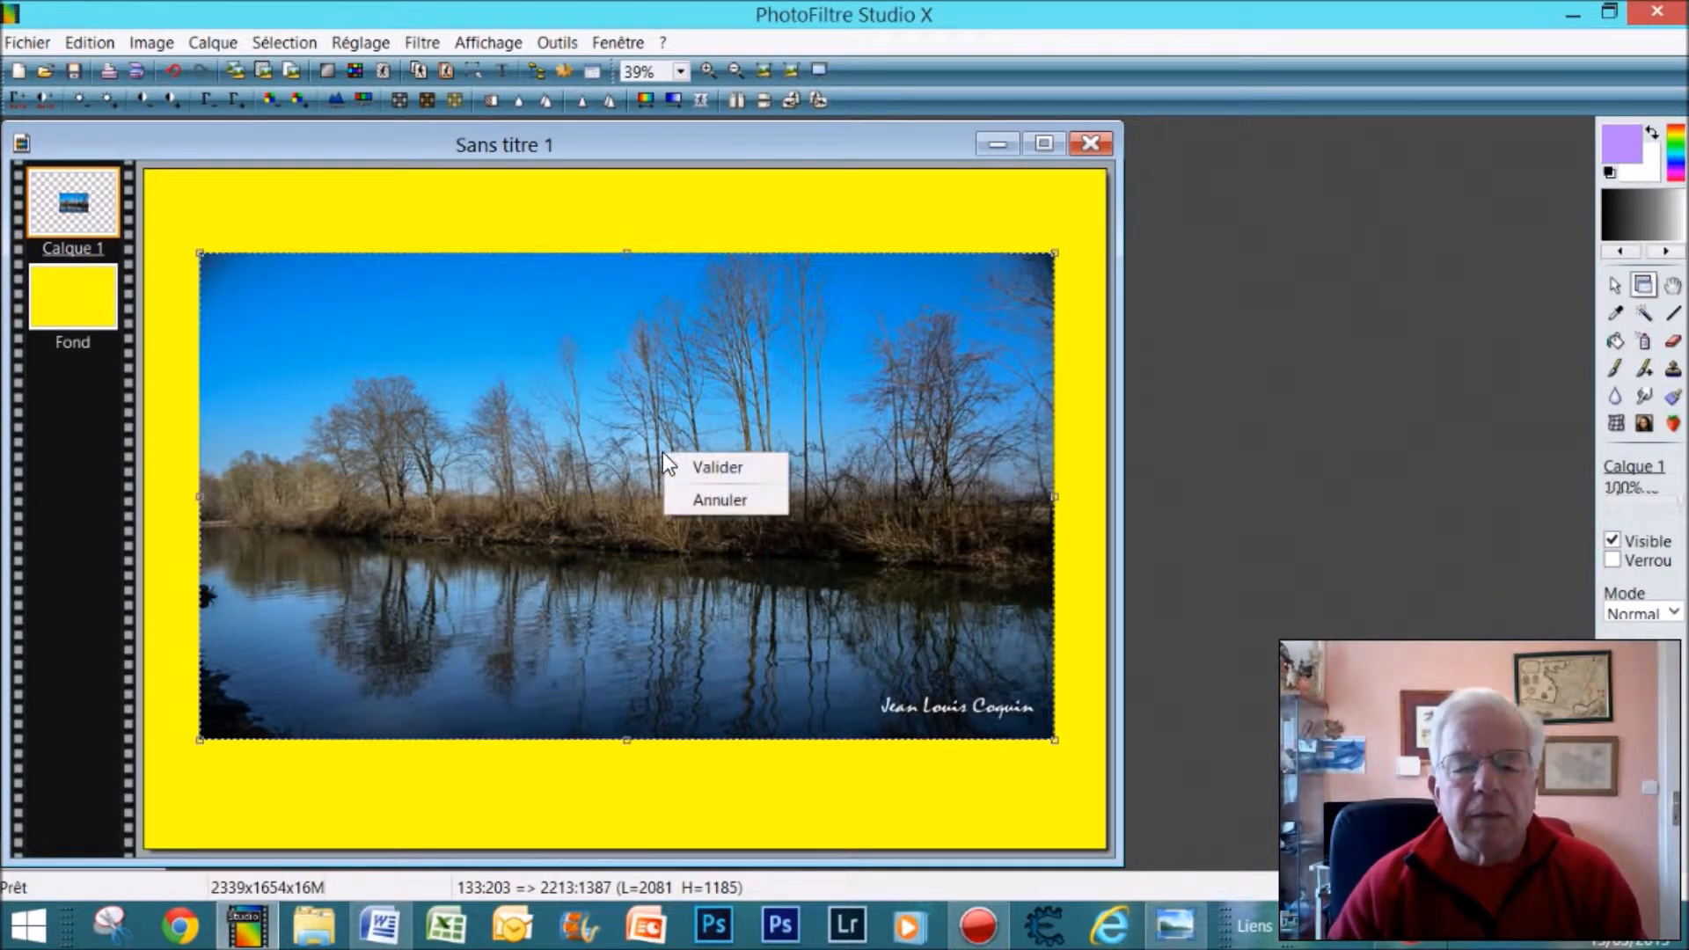
click(706, 464)
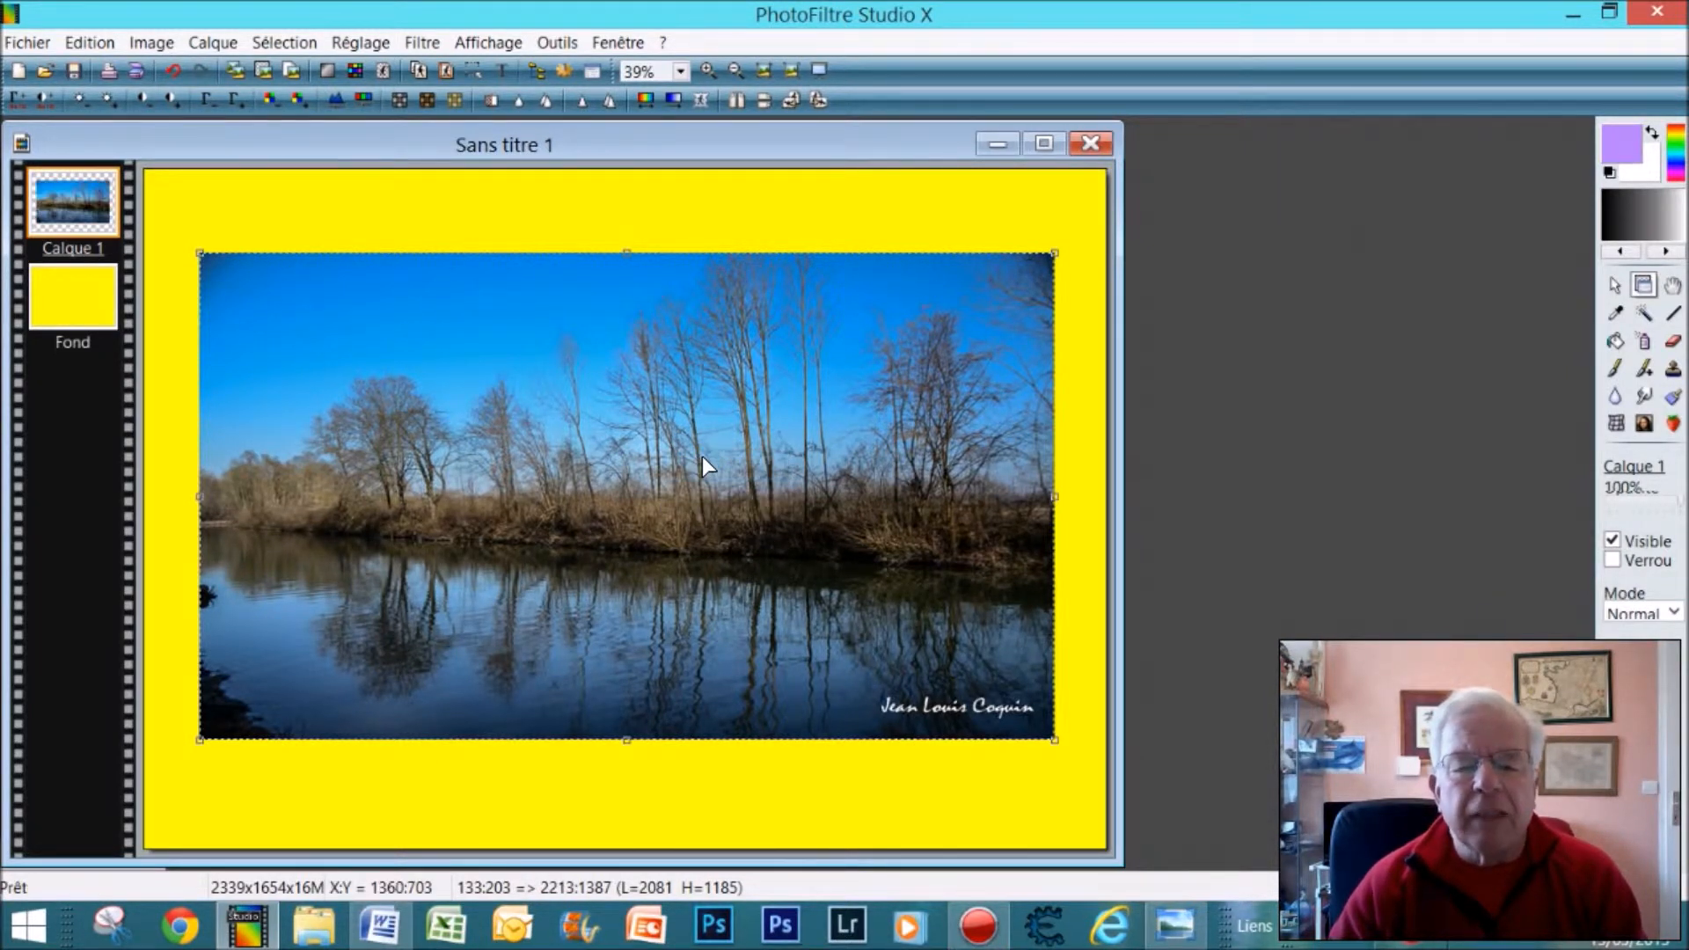
Open the bird picture LES OISEAUX (12) from Nouveau dossier.
click(47, 74)
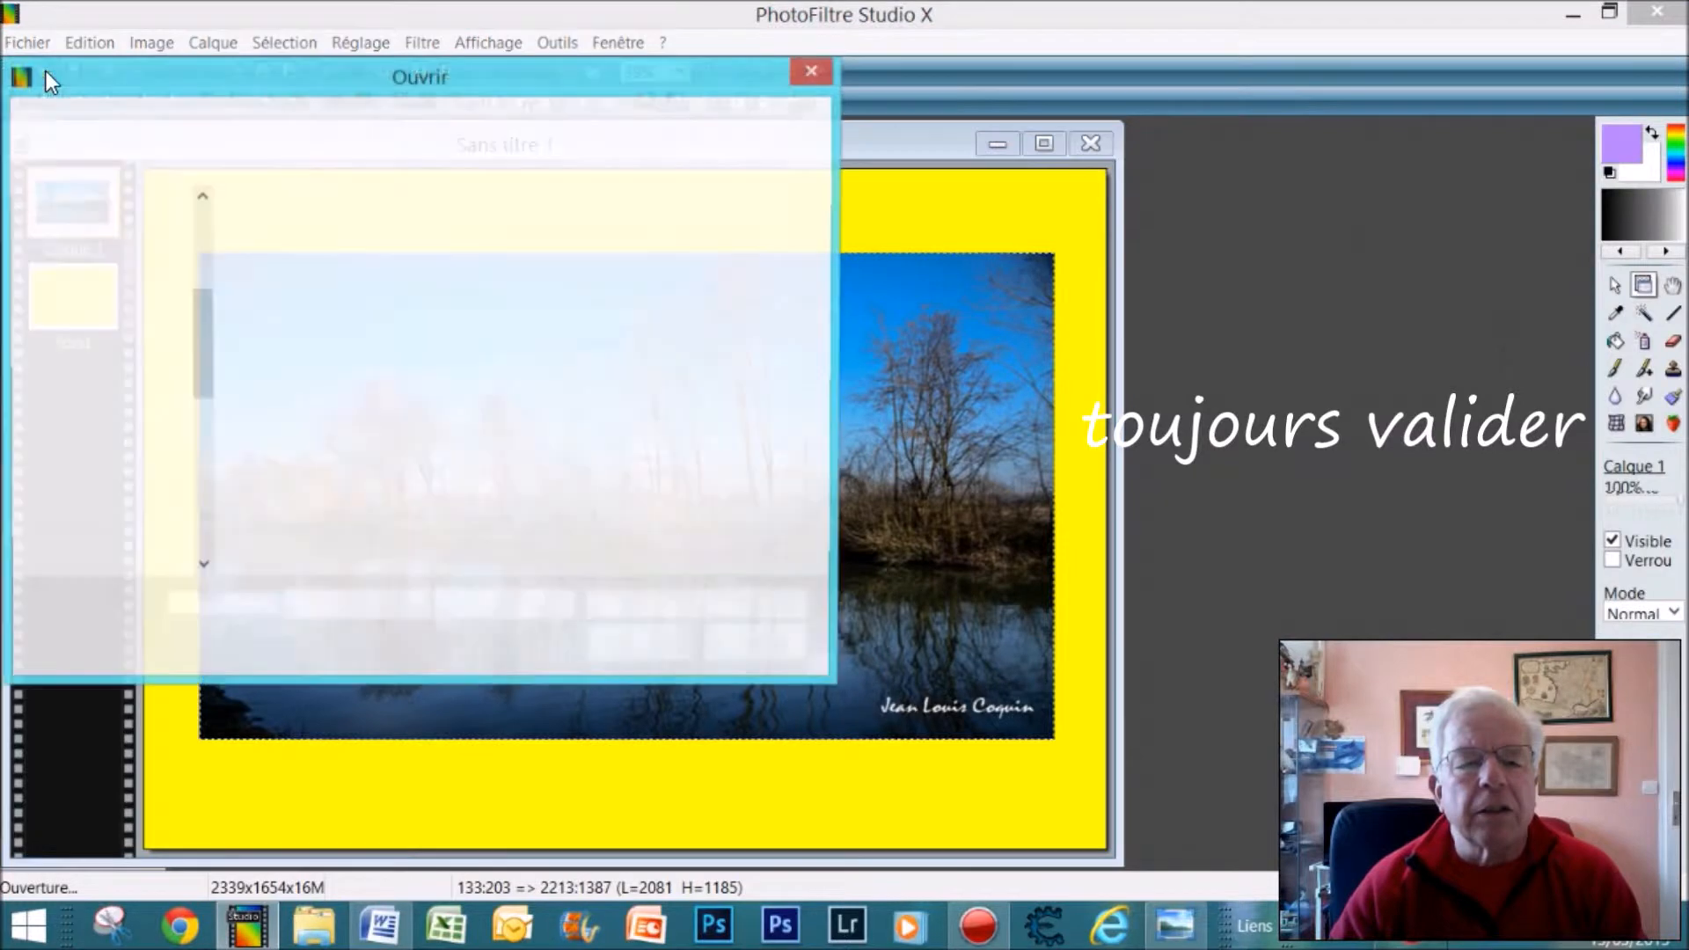
click(293, 283)
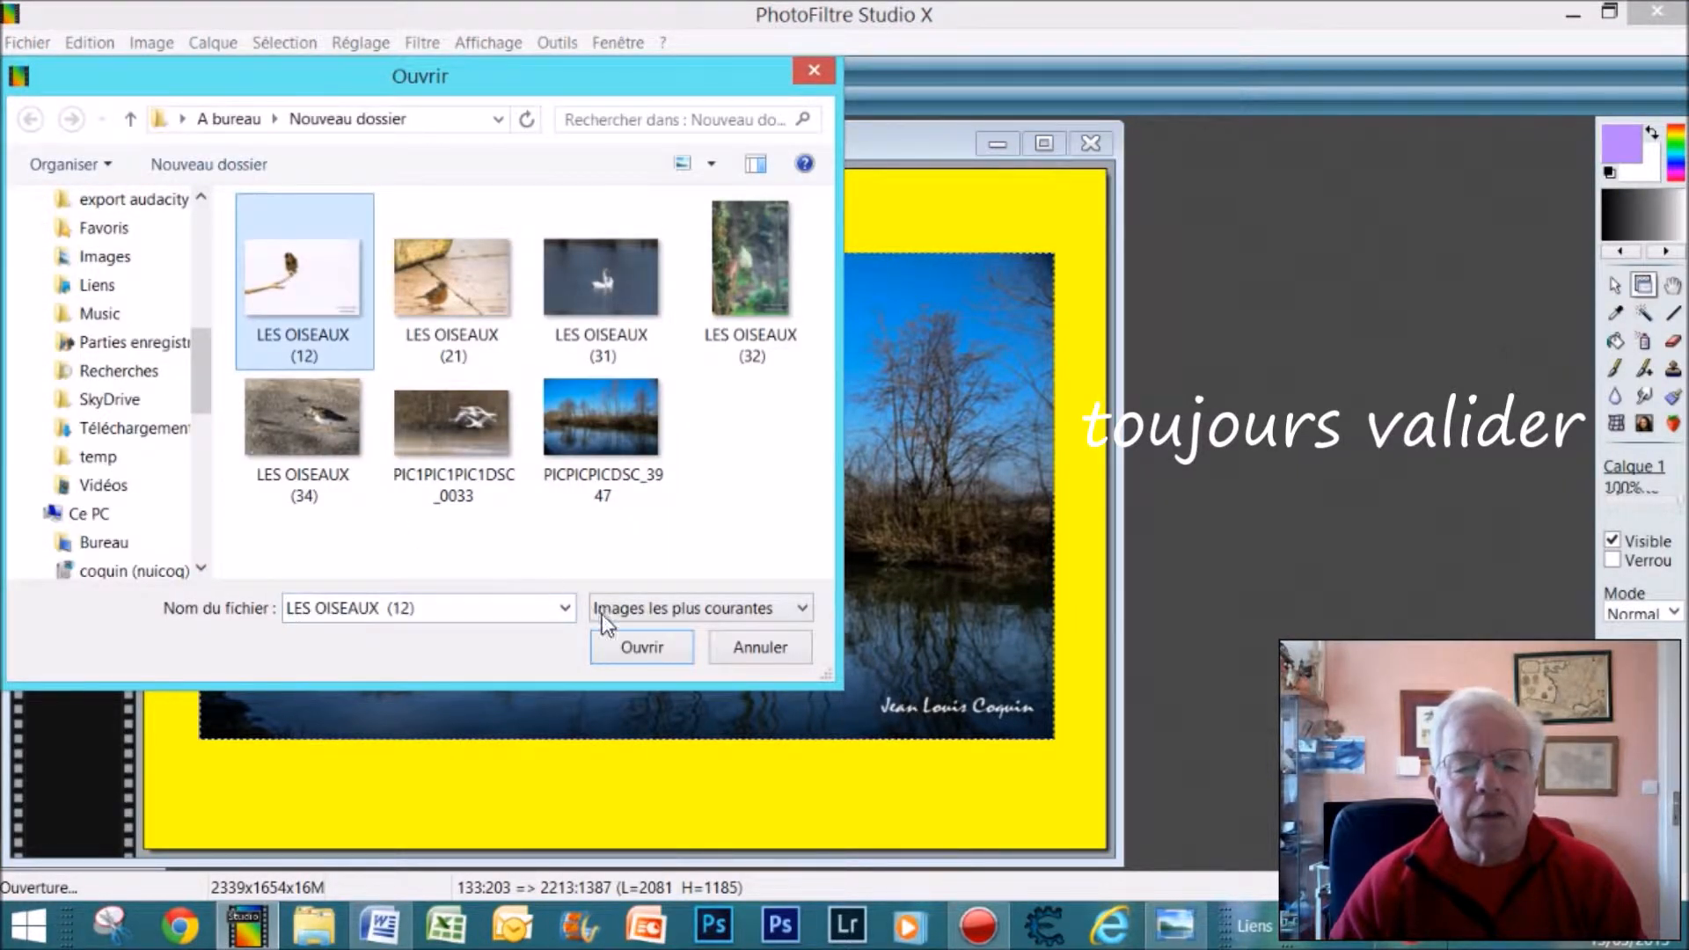
click(635, 651)
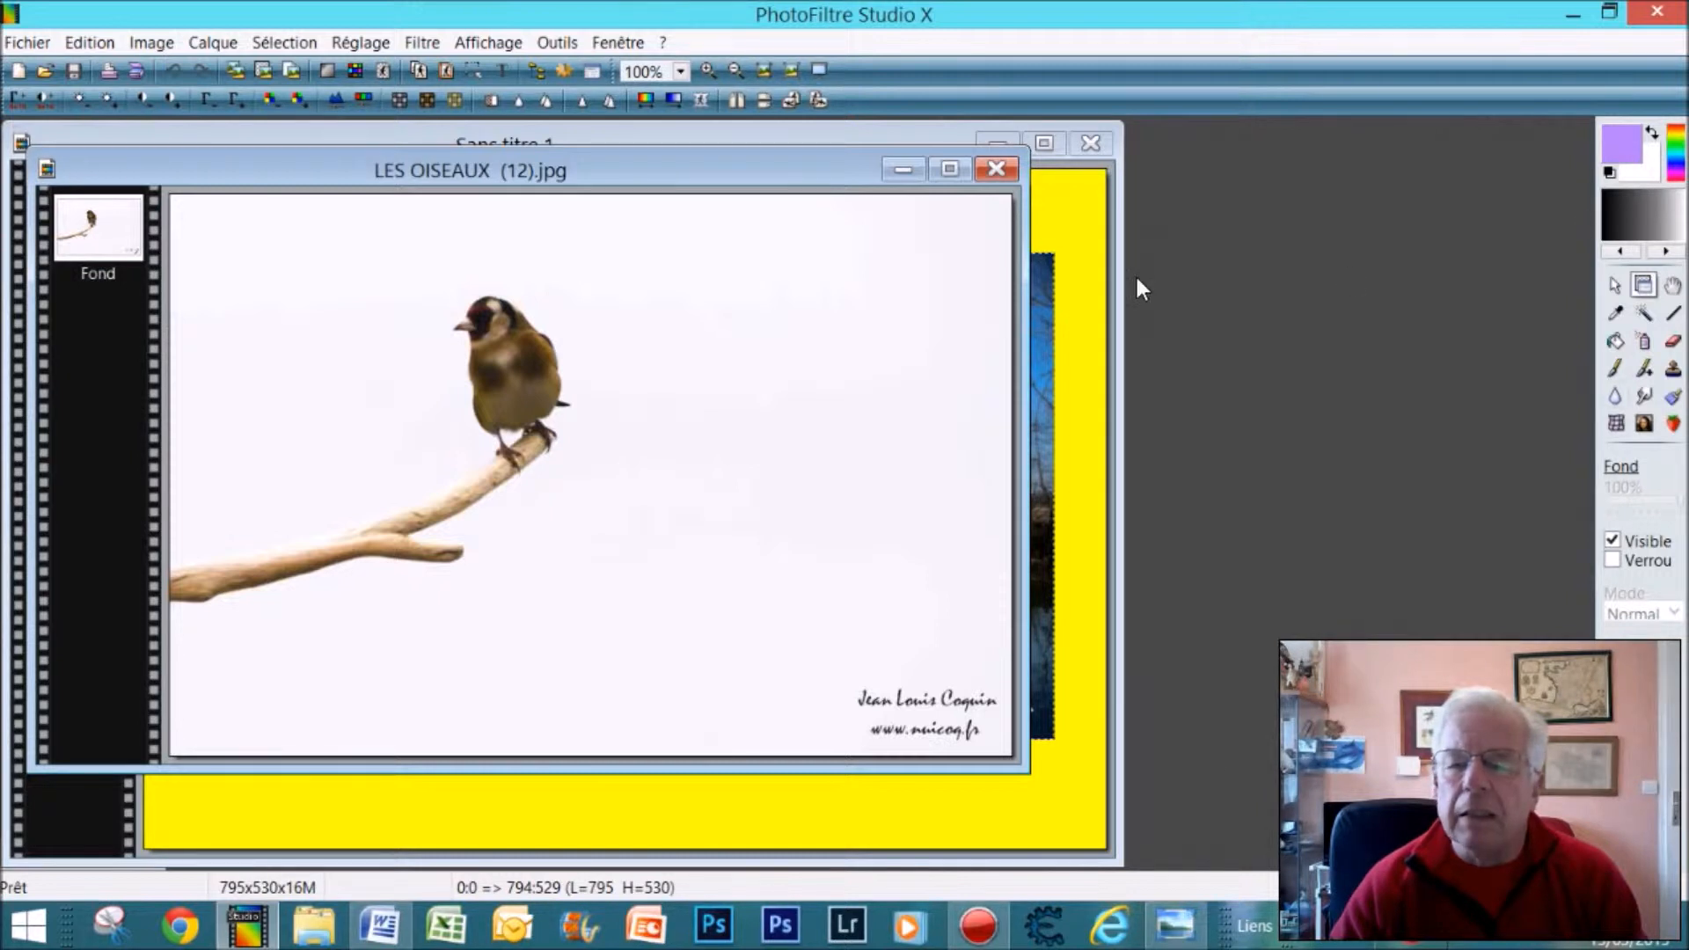
Draw a loose lasso selection of about 393 x 277 pixels around the bird and copy it.
click(1612, 286)
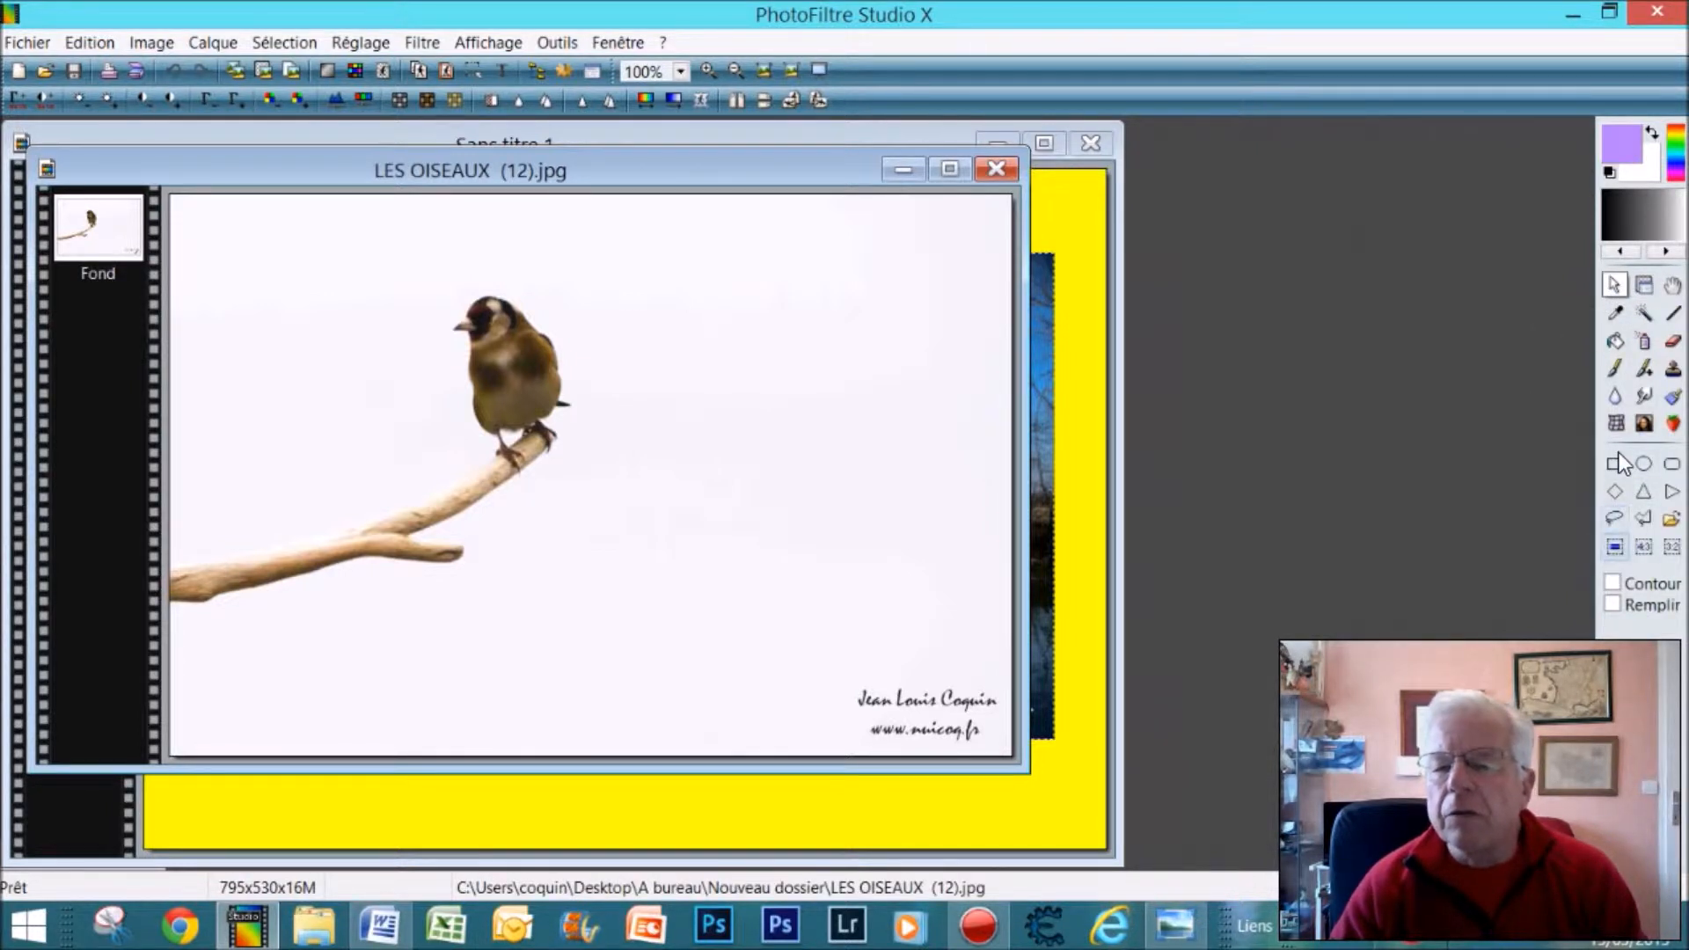
click(1616, 518)
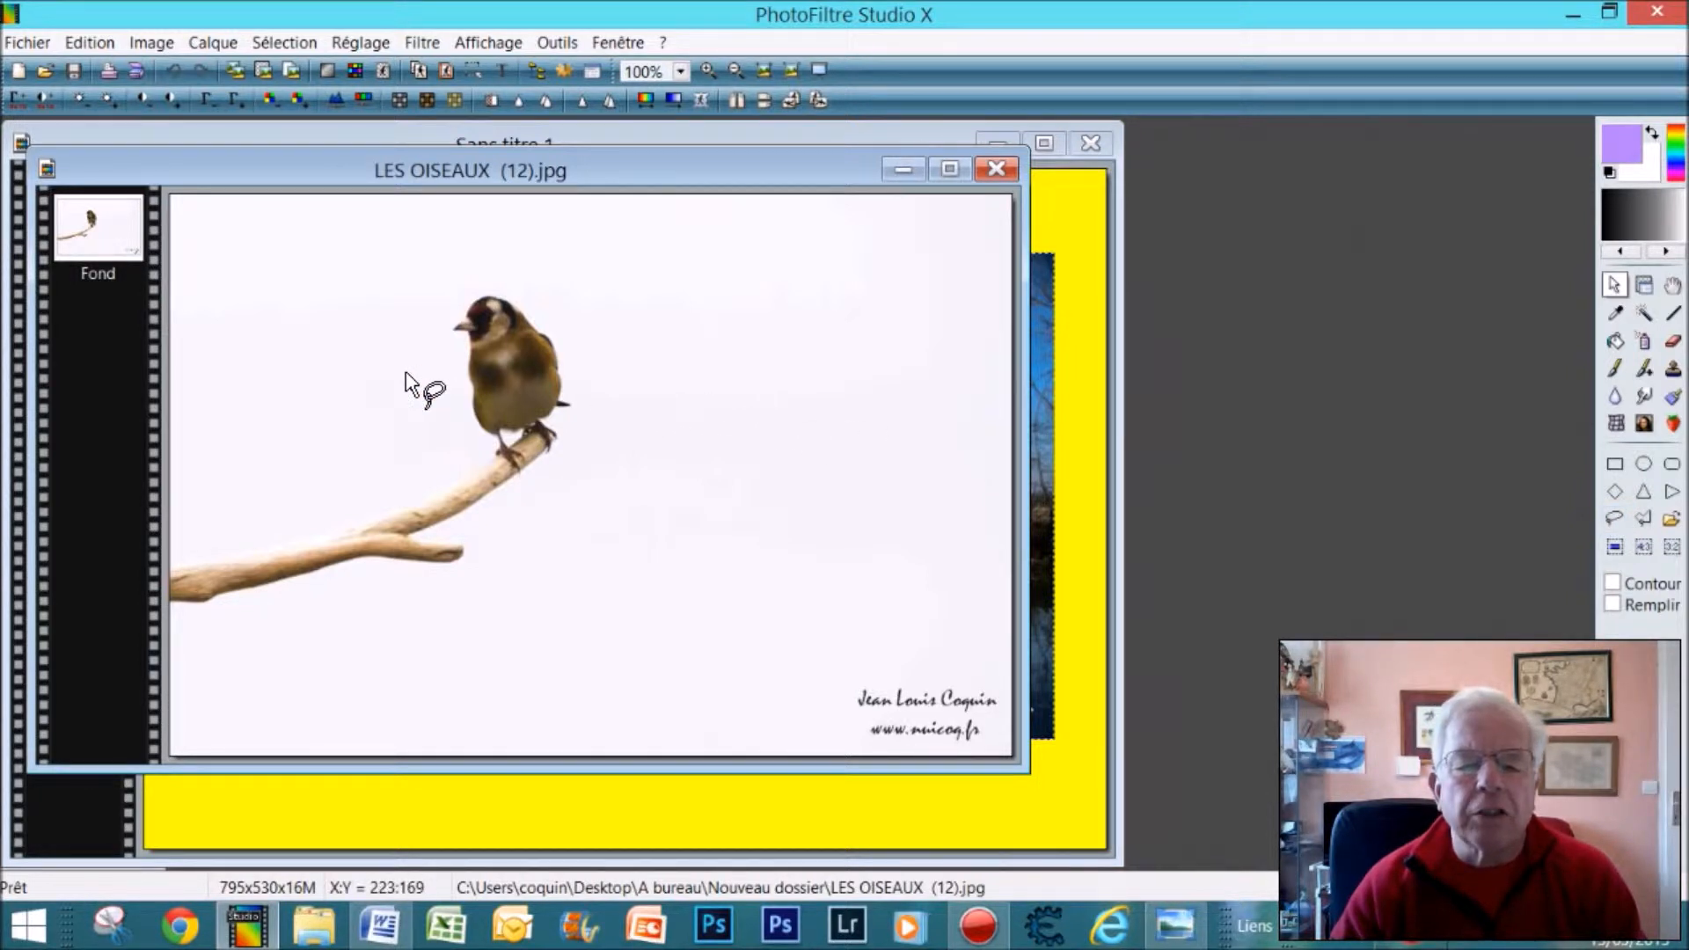
mouse_move(405, 373)
mouse_down()
mouse_move(418, 450)
mouse_move(466, 510)
mouse_move(612, 508)
mouse_move(699, 452)
mouse_move(710, 418)
mouse_move(625, 352)
mouse_move(702, 299)
mouse_move(652, 240)
mouse_move(562, 256)
mouse_move(371, 228)
mouse_move(347, 272)
mouse_move(363, 294)
mouse_move(306, 309)
mouse_move(302, 329)
mouse_move(358, 346)
mouse_move(345, 383)
mouse_move(408, 378)
mouse_up()
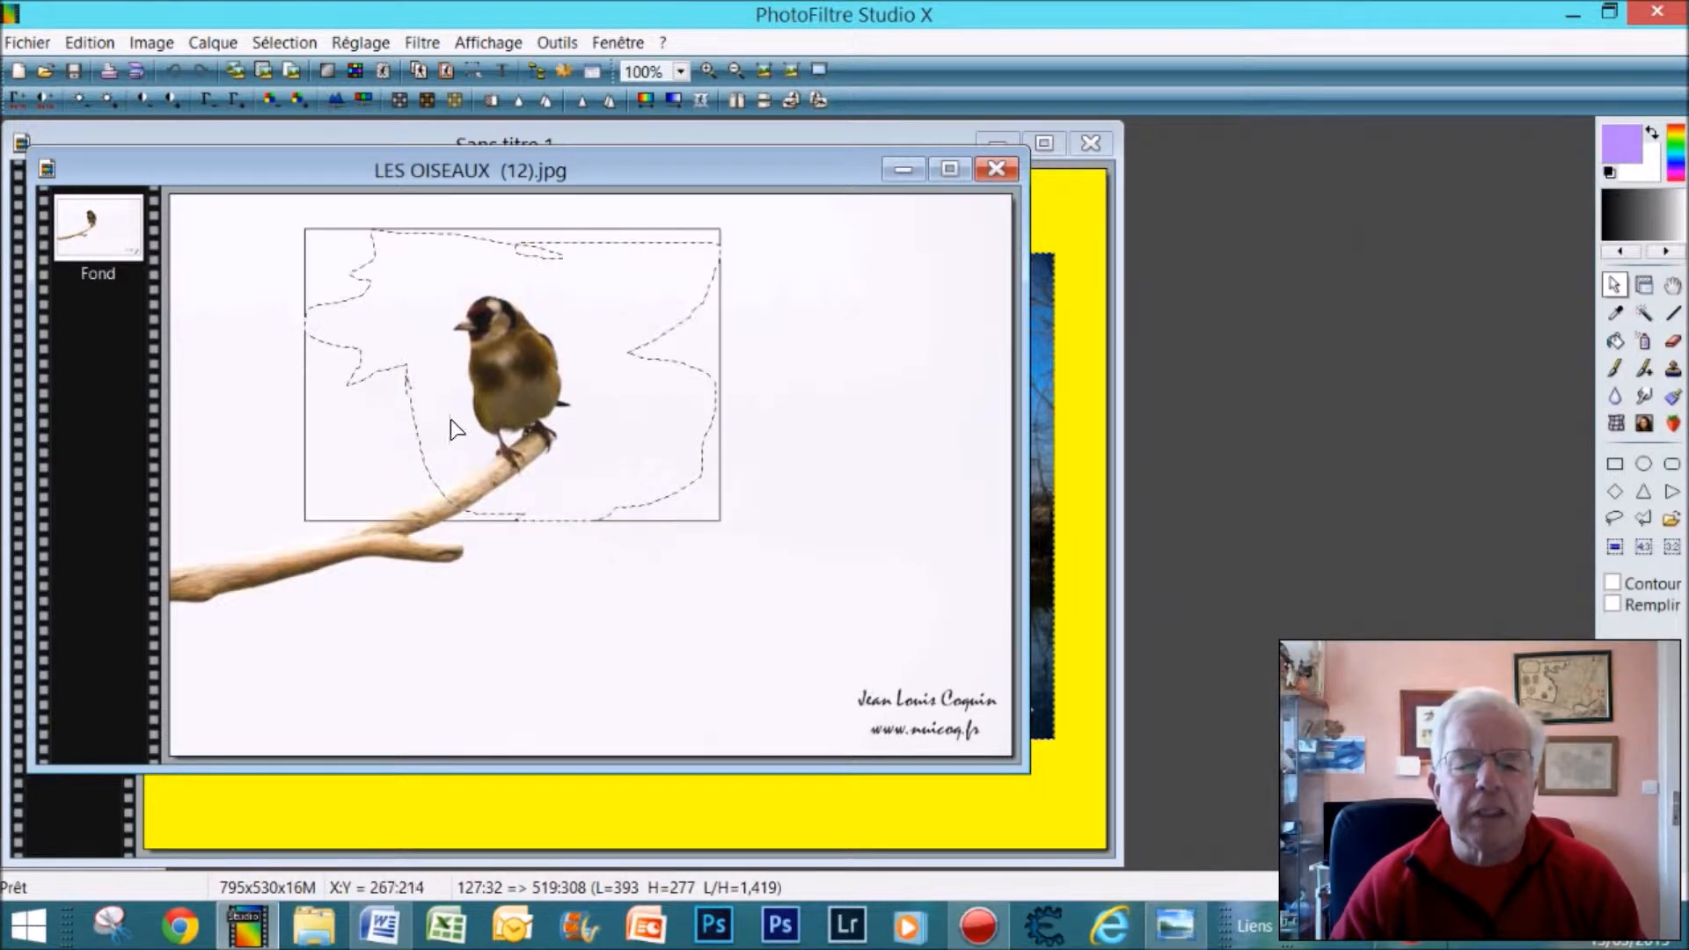
right_click(431, 323)
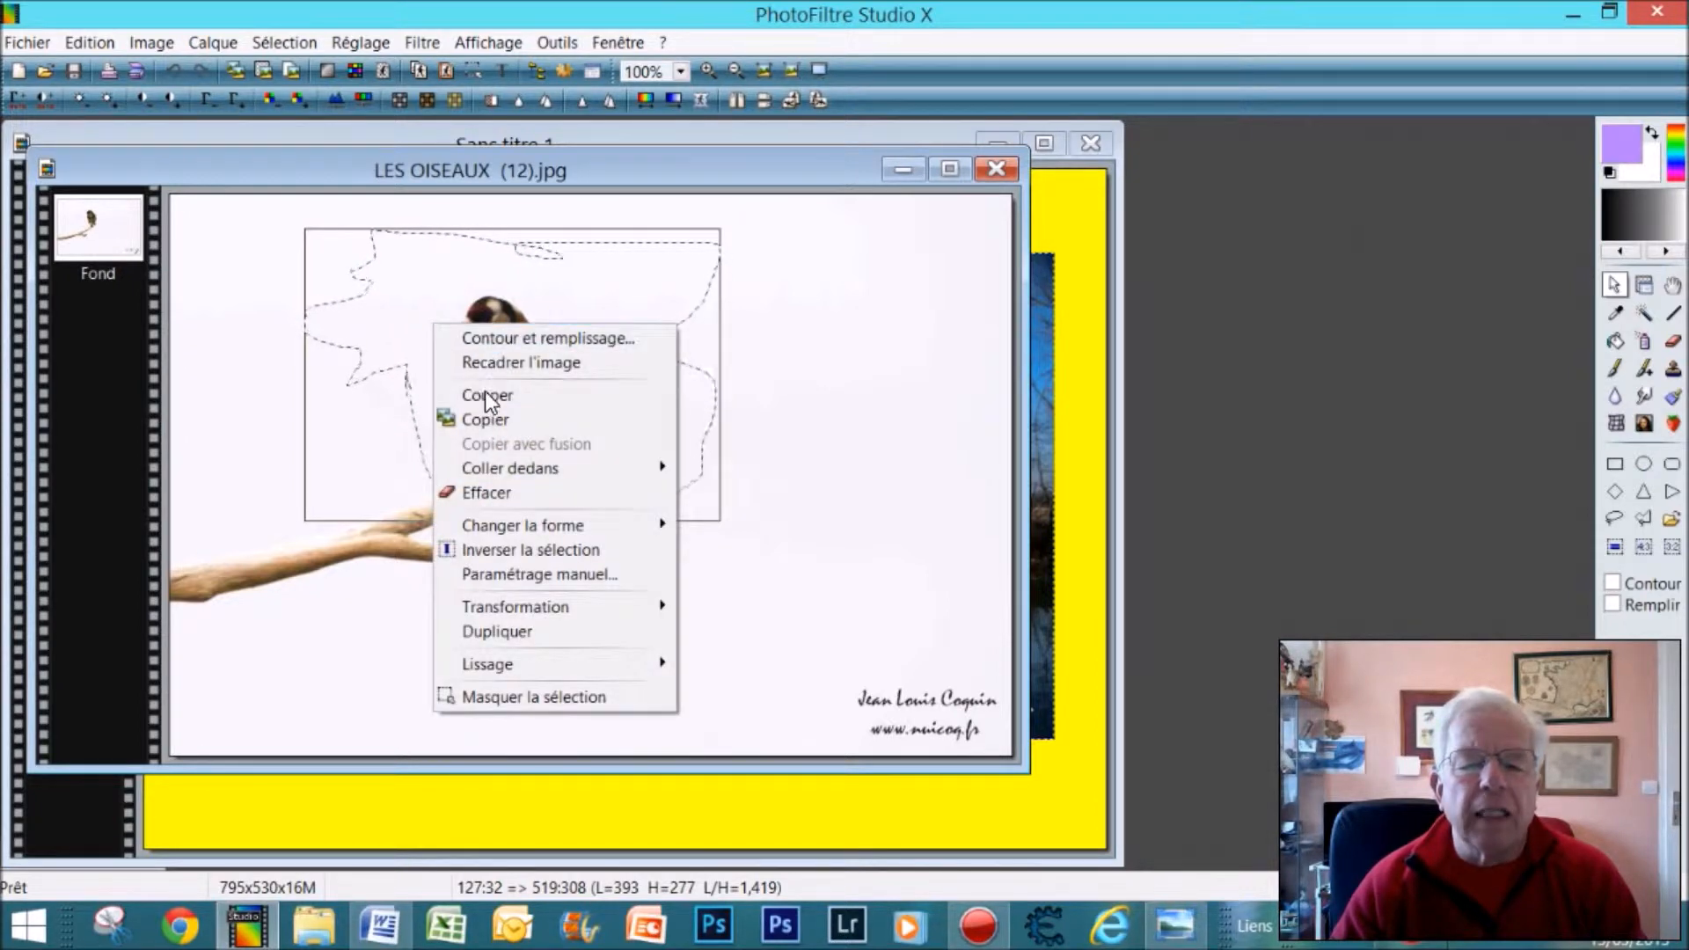
click(495, 420)
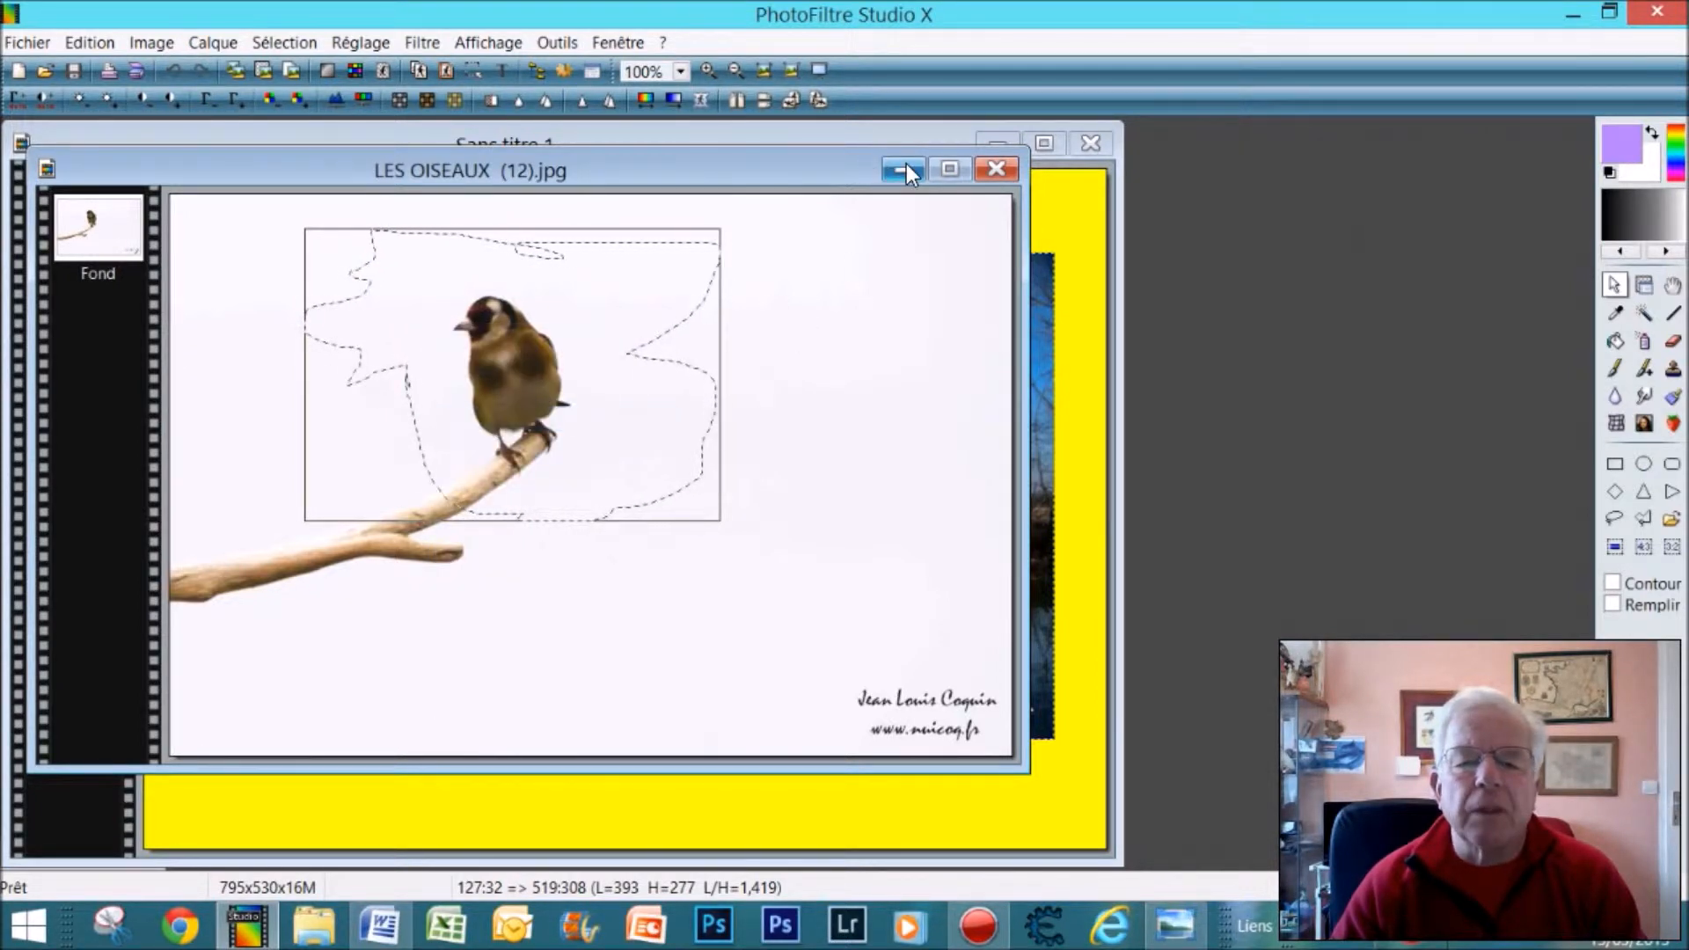
Minimise the bird picture and paste the cut-out bird as a layer over the river photo.
click(905, 167)
right_click(439, 437)
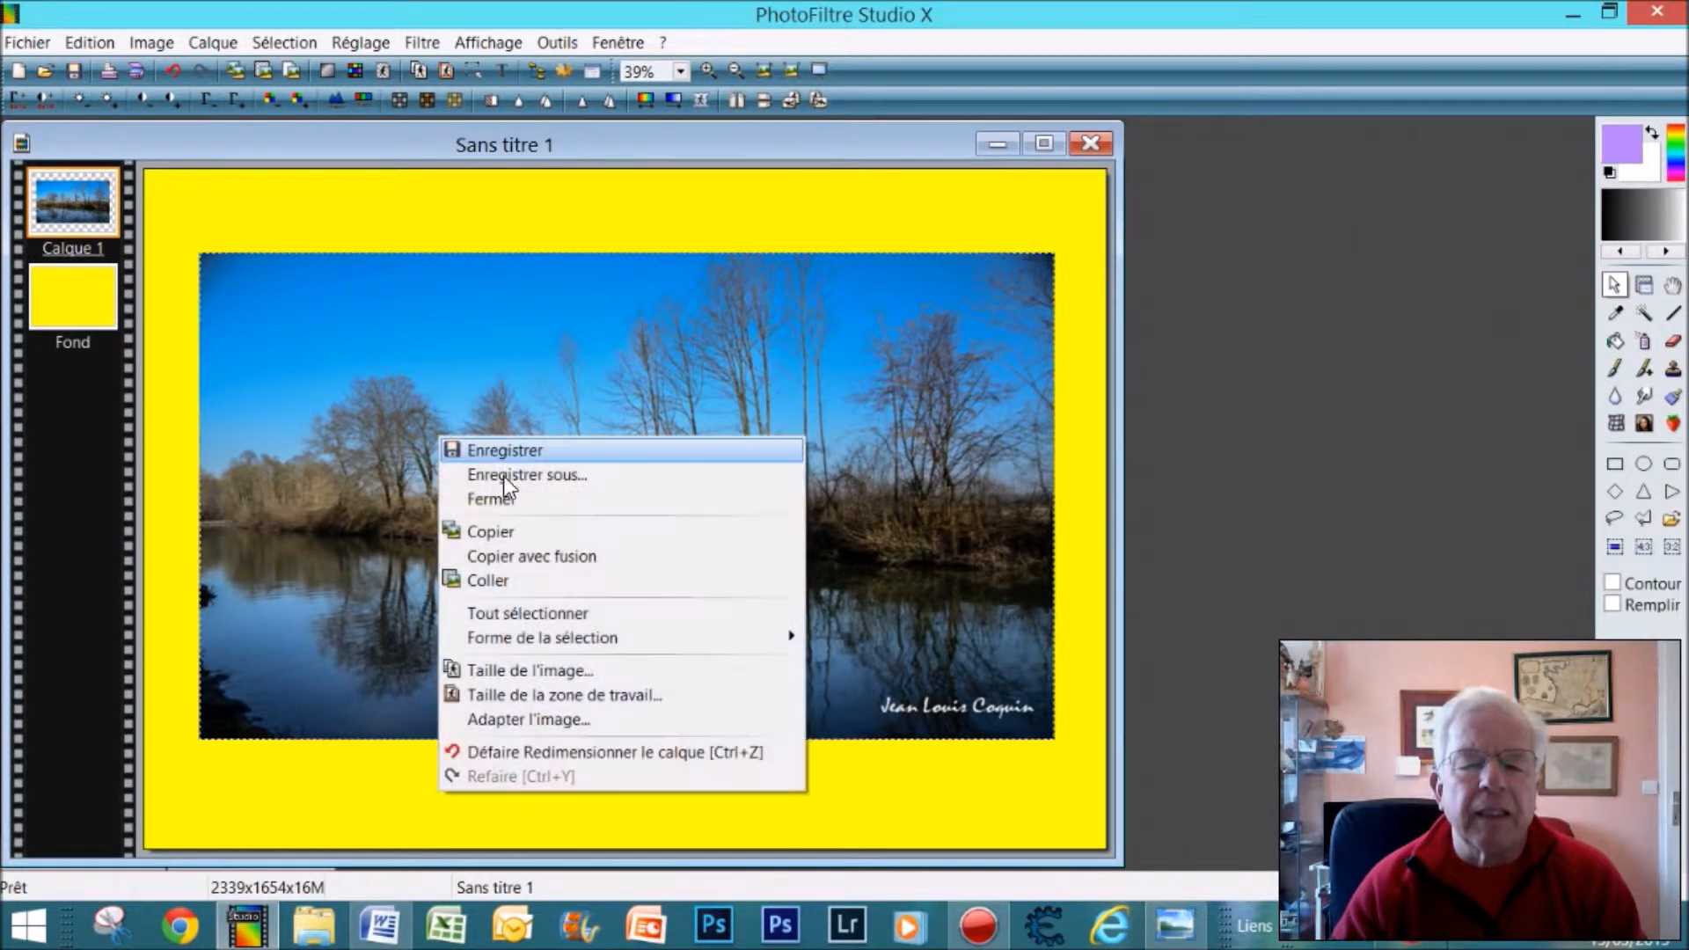
click(487, 581)
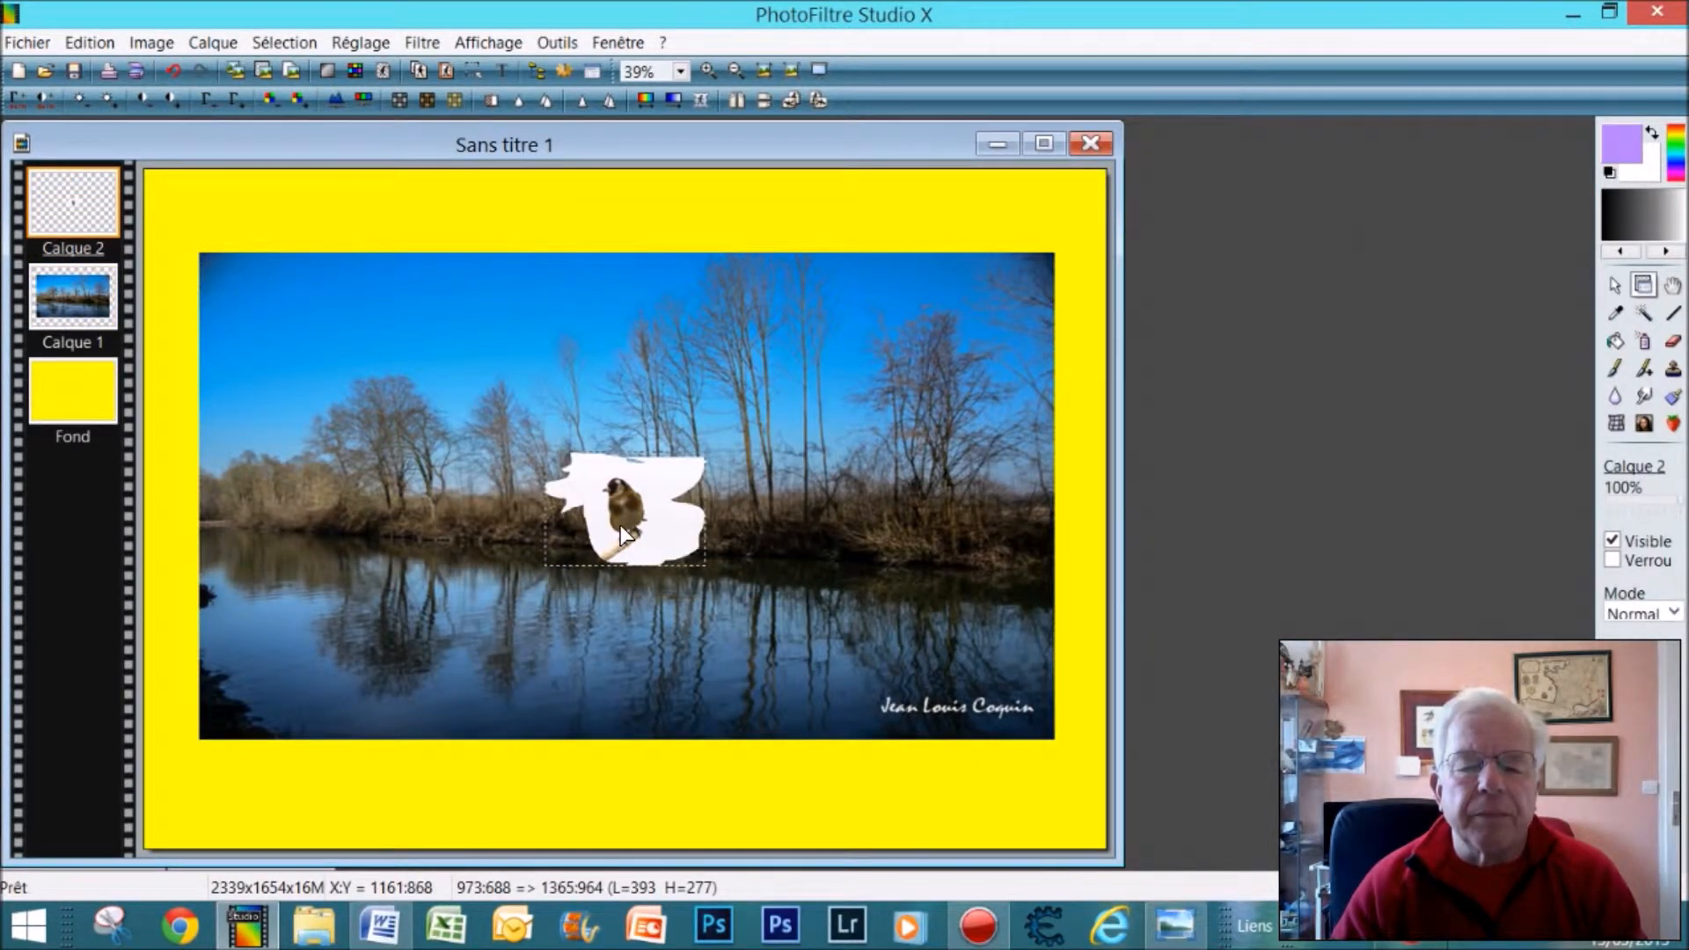
Transform the pasted bird layer with a scale of 184% and a rotation angle of -24.90°.
right_click(621, 534)
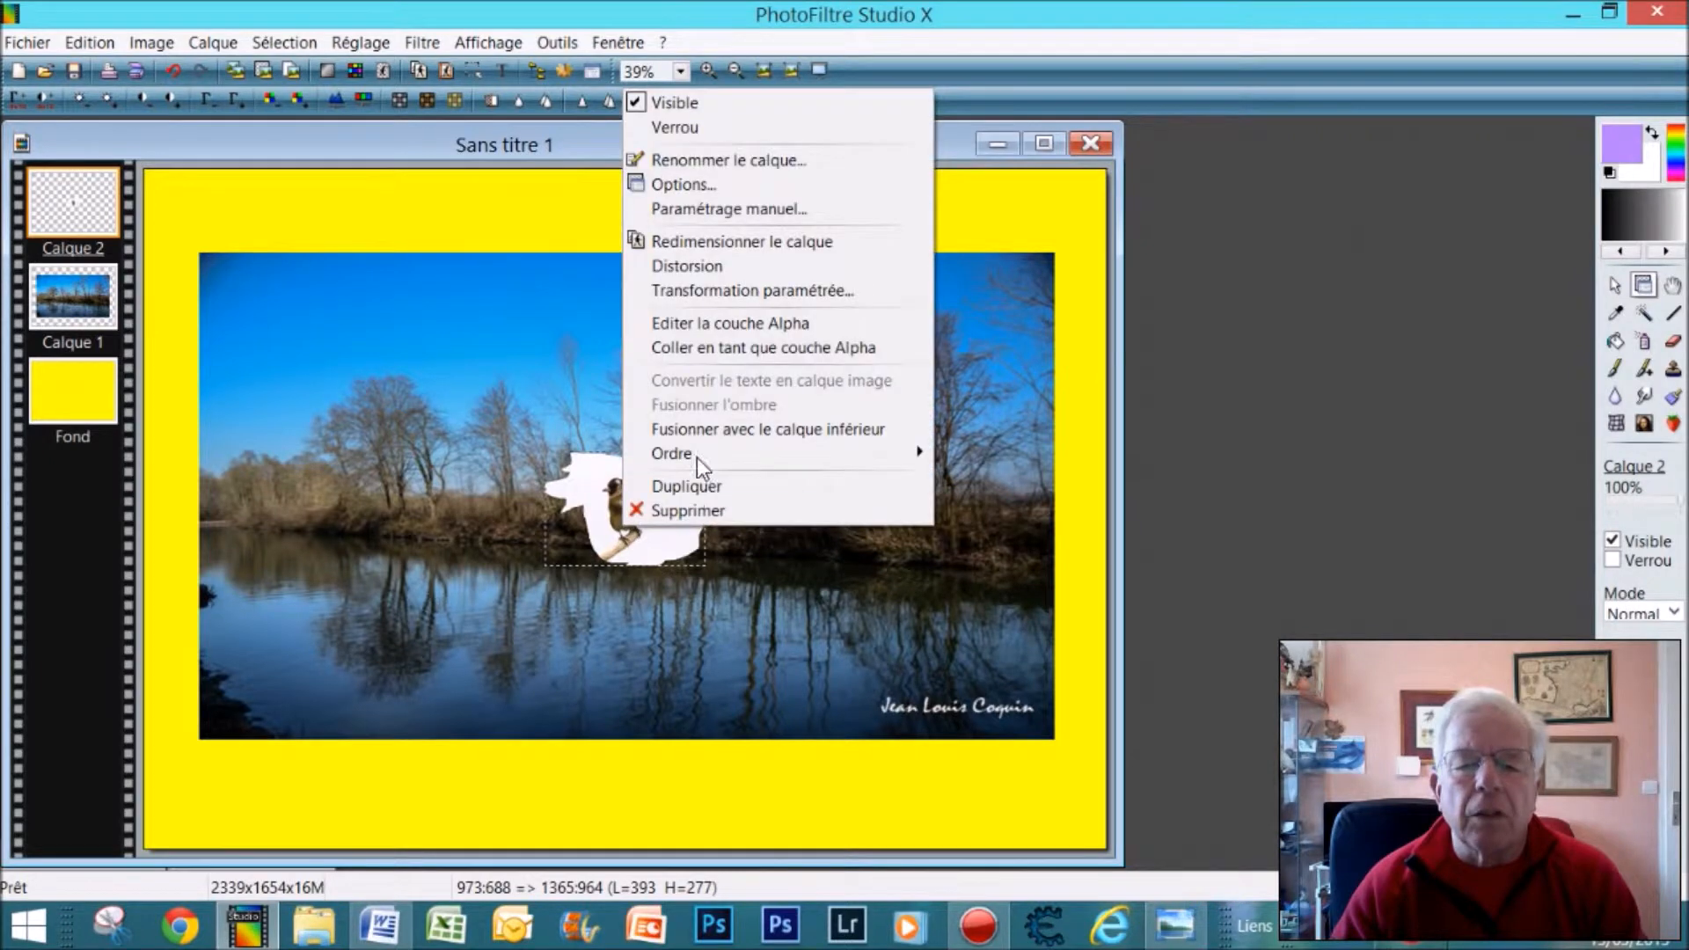
click(731, 291)
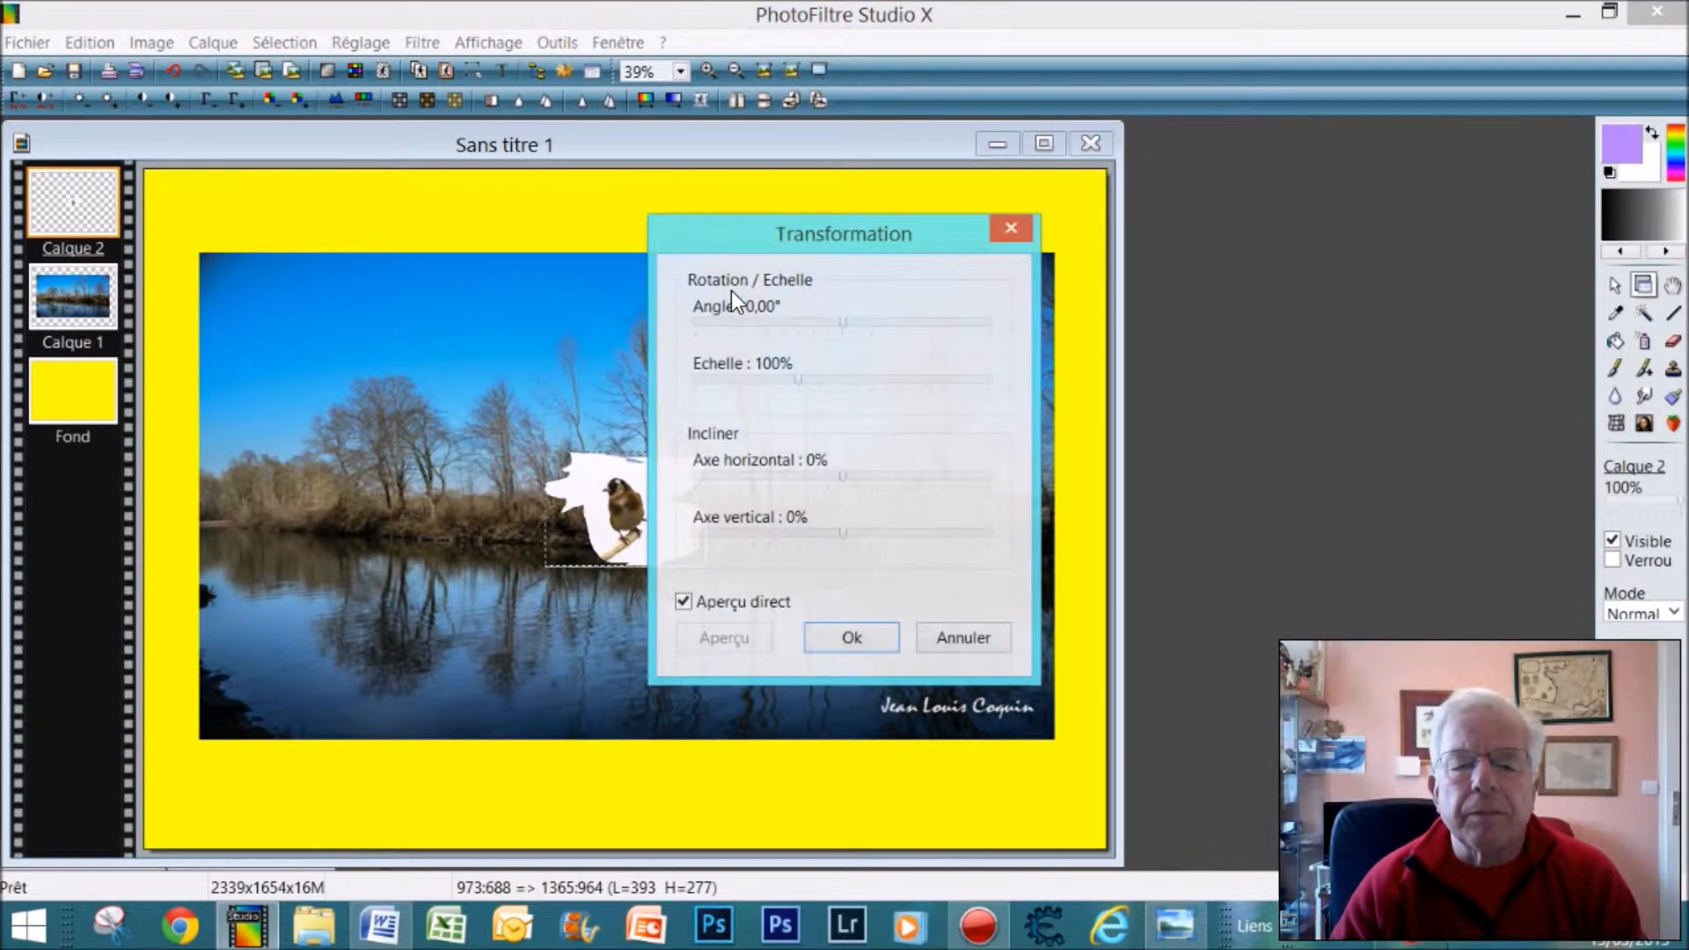
drag(862, 235, 1289, 242)
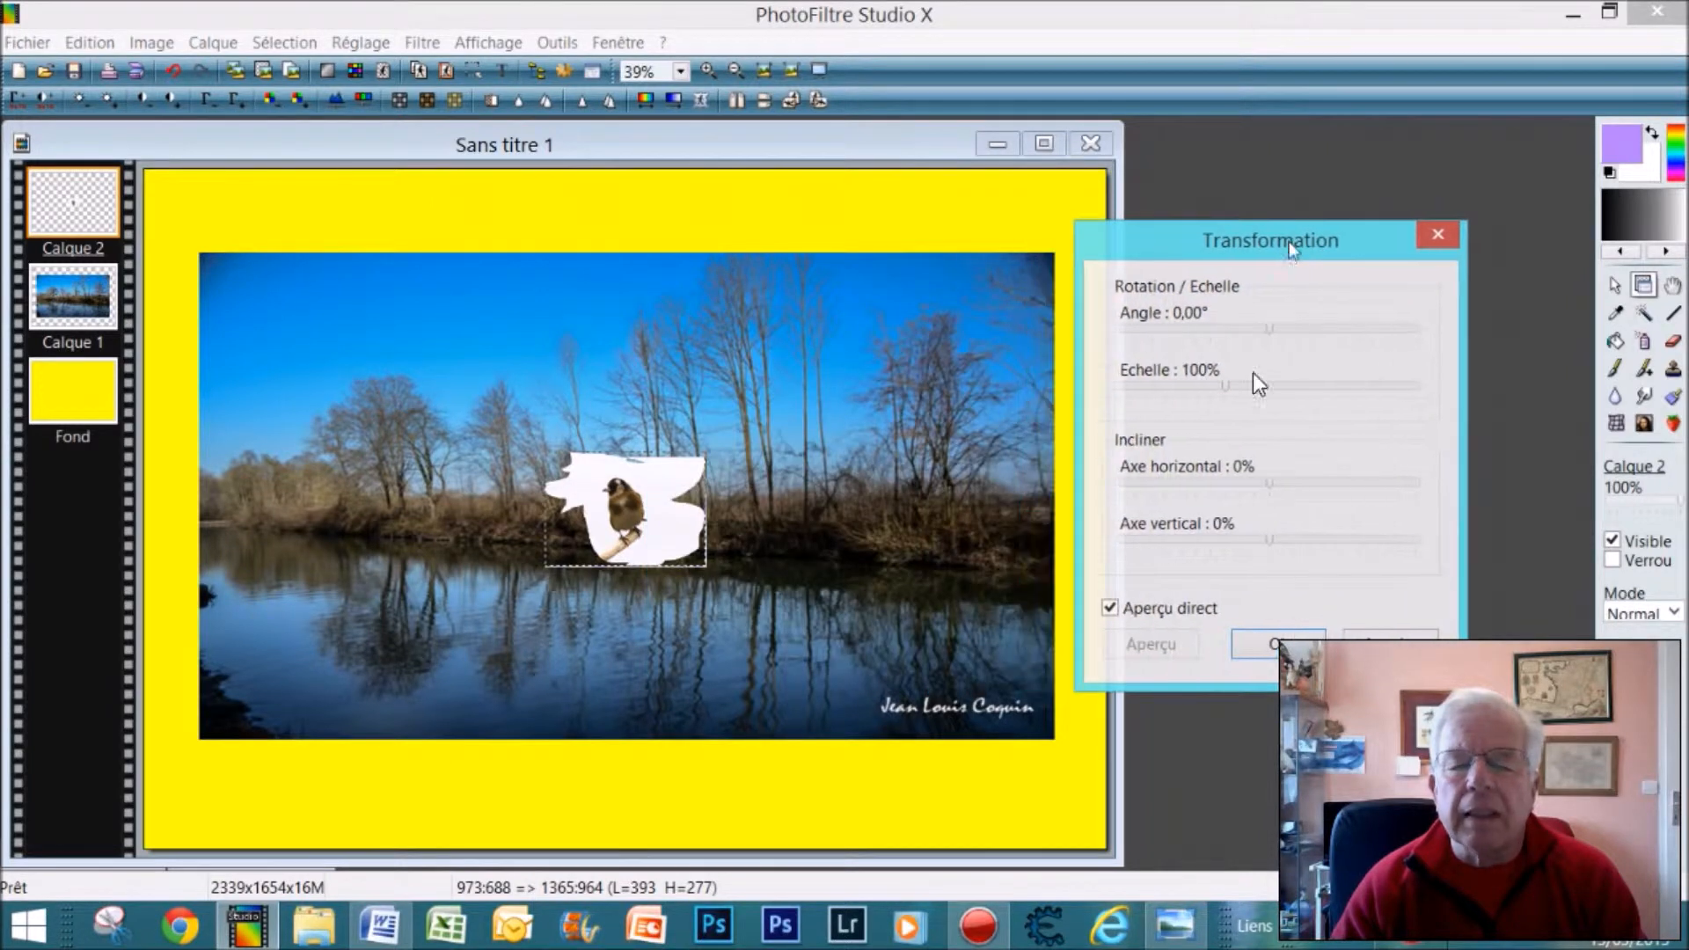
drag(1224, 384, 1349, 385)
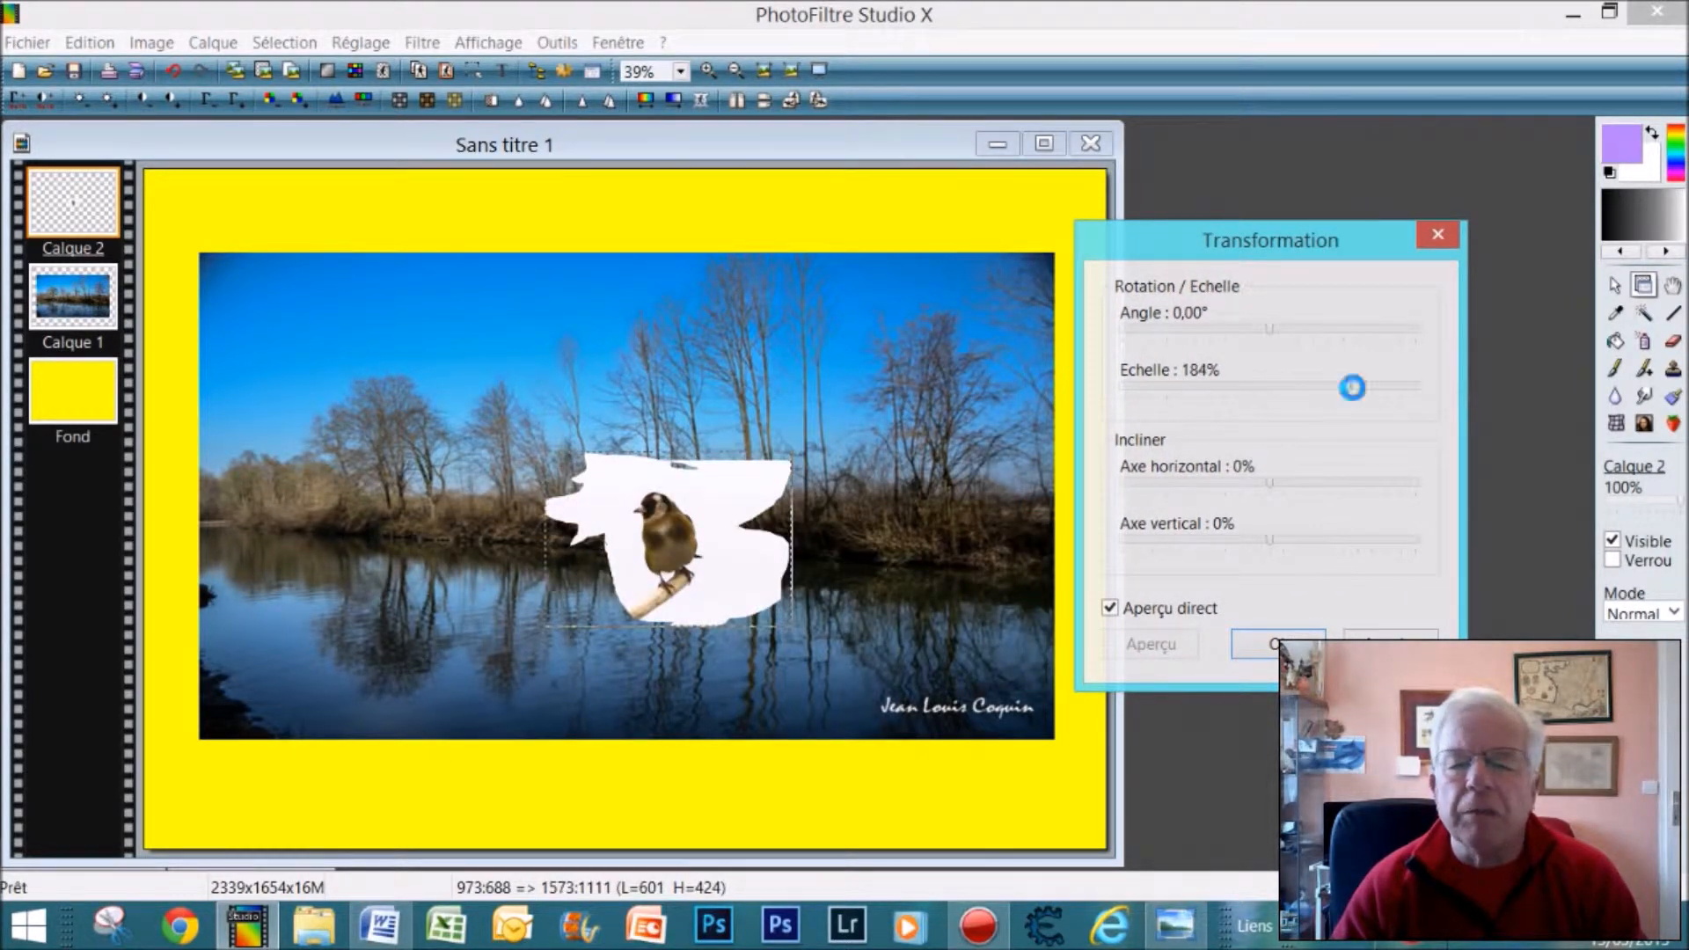
drag(1271, 327, 1236, 350)
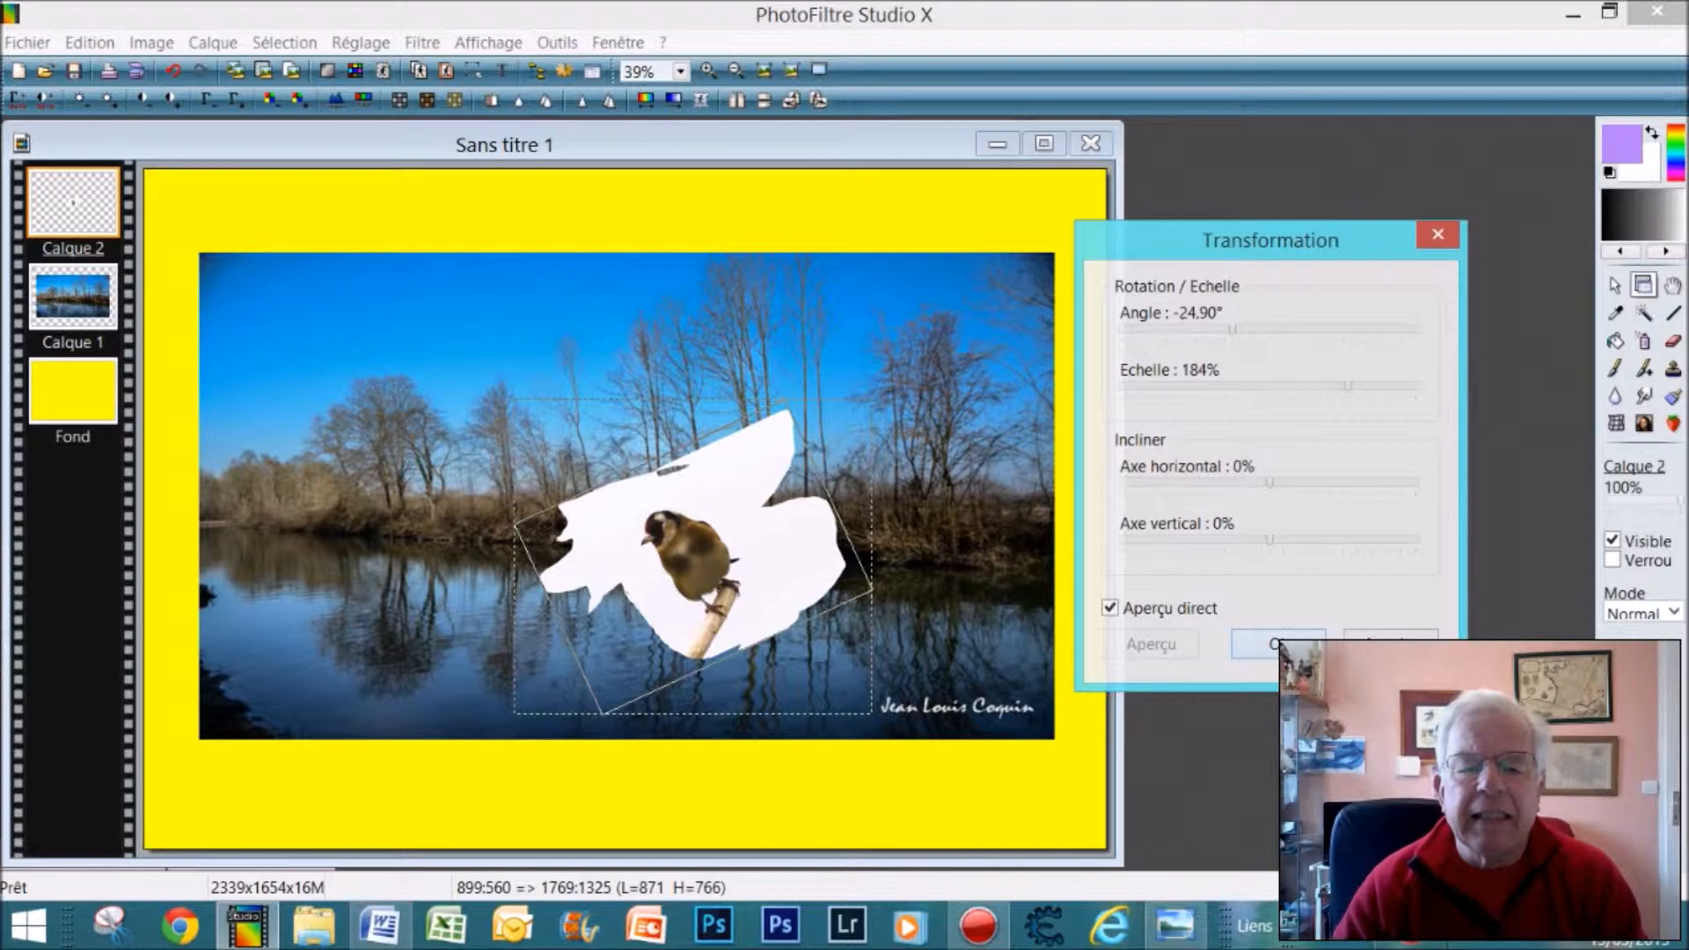
click(1278, 645)
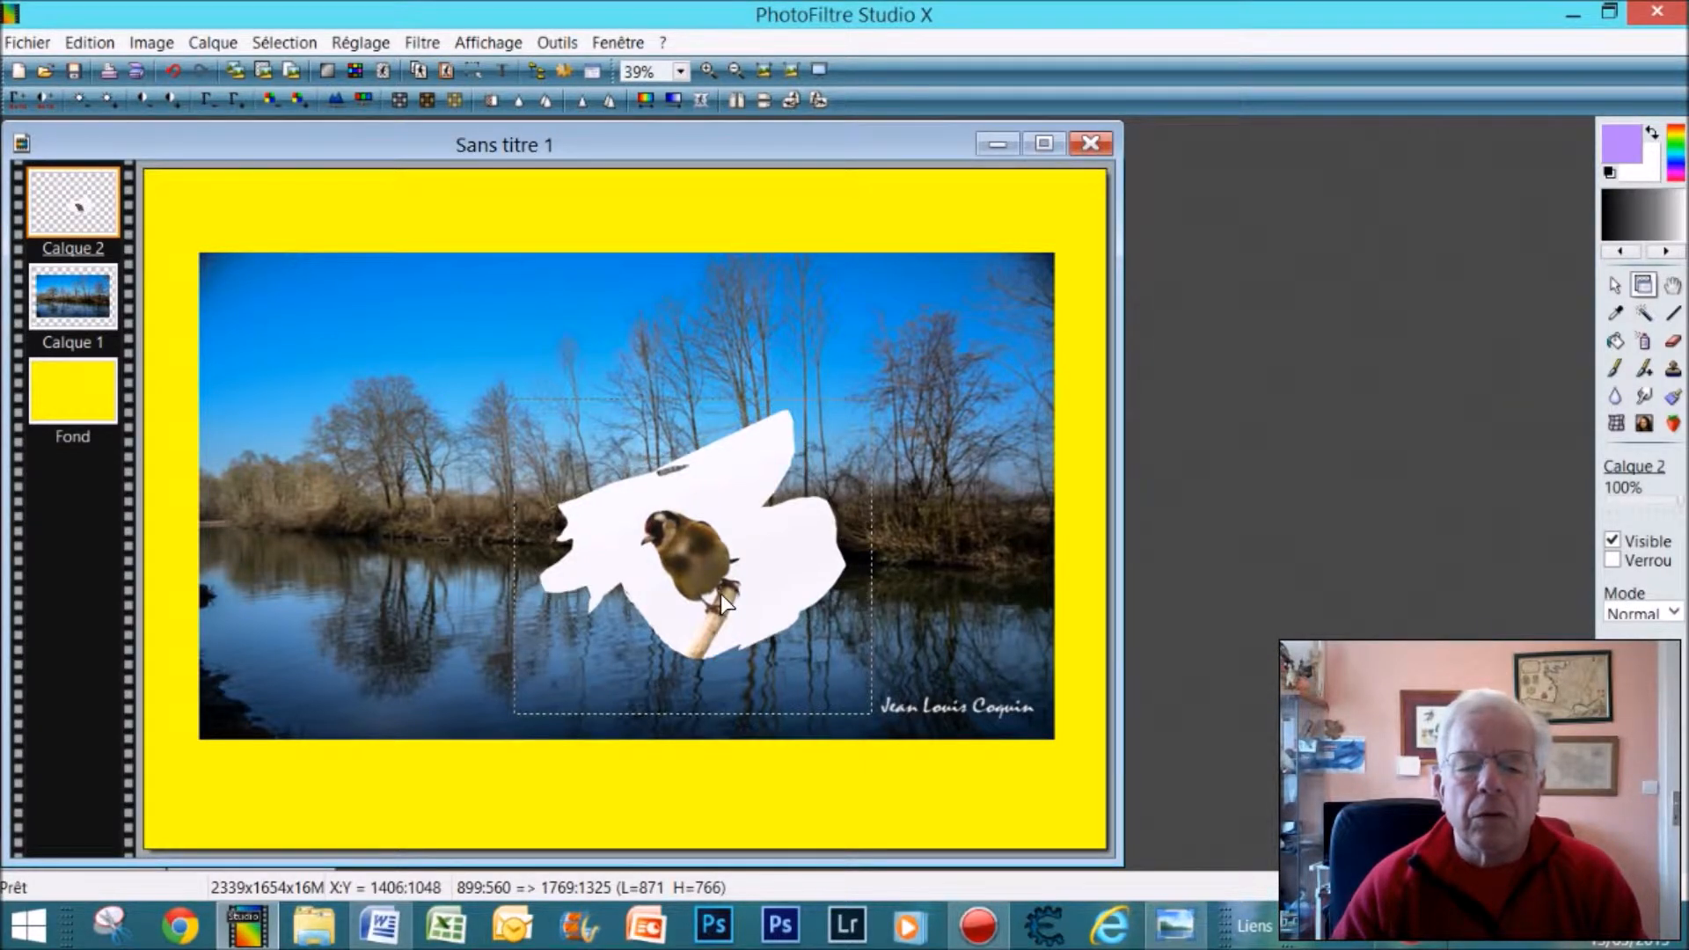
Move the rotated bird layer to the upper-left corner of the yellow background, overlapping the river photo.
drag(704, 583, 308, 341)
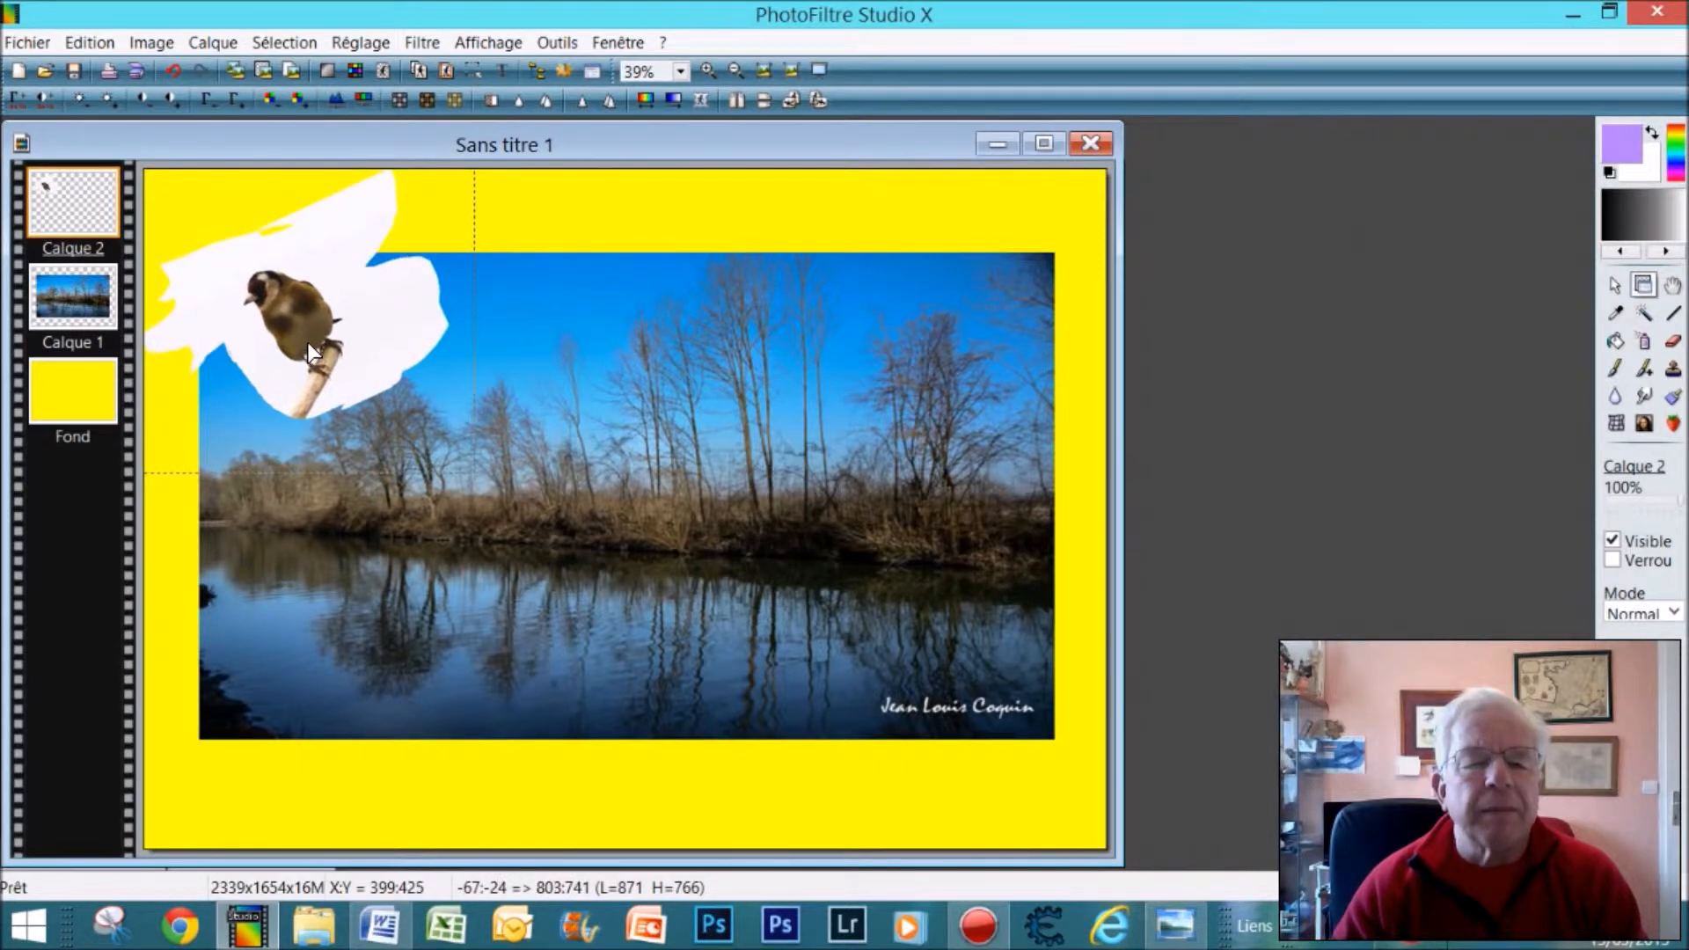
right_click(308, 344)
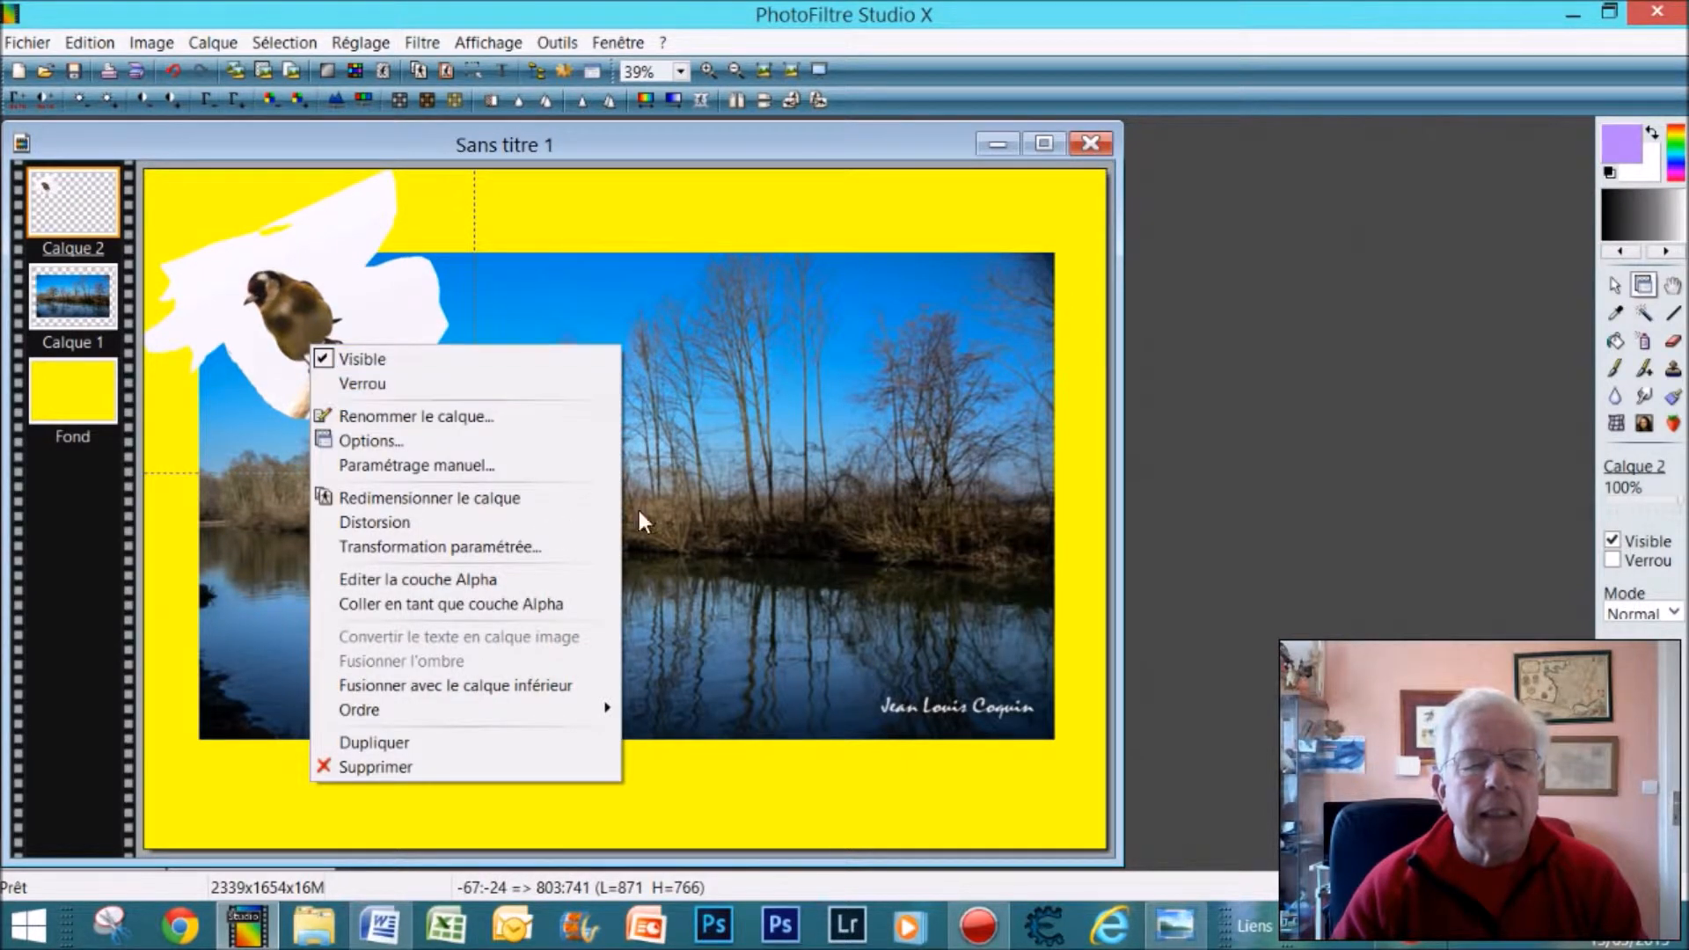
click(756, 514)
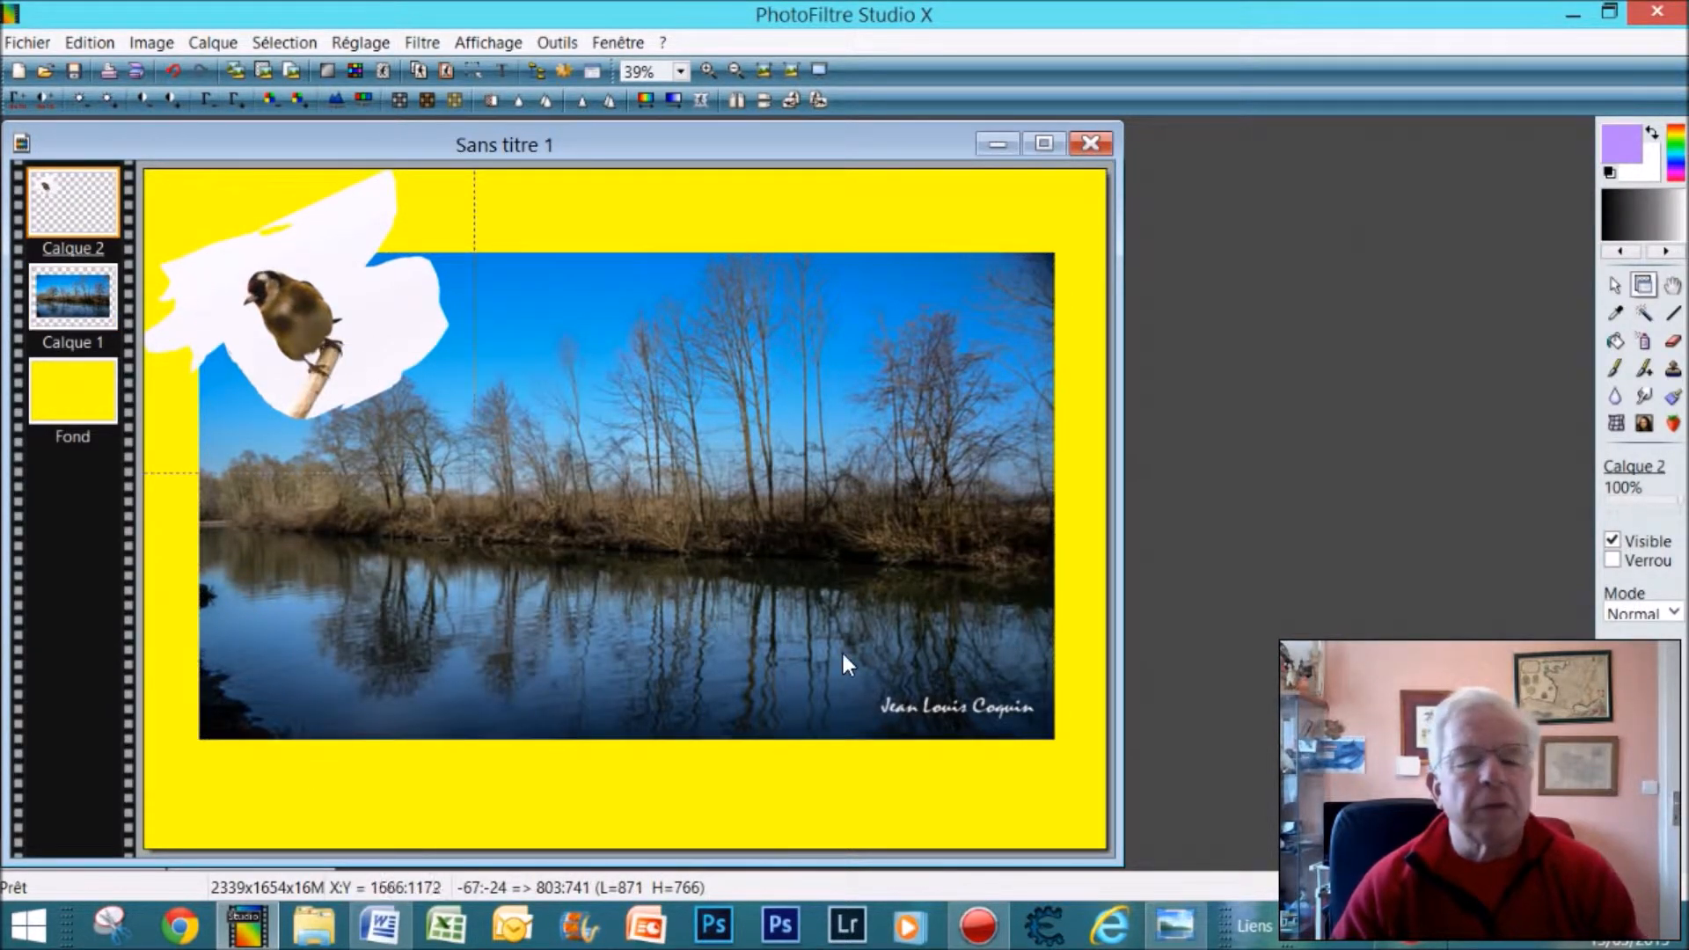
Resize the bird layer in the upper-left corner to about 1141 x 892 pixels and validate the resizing.
right_click(334, 348)
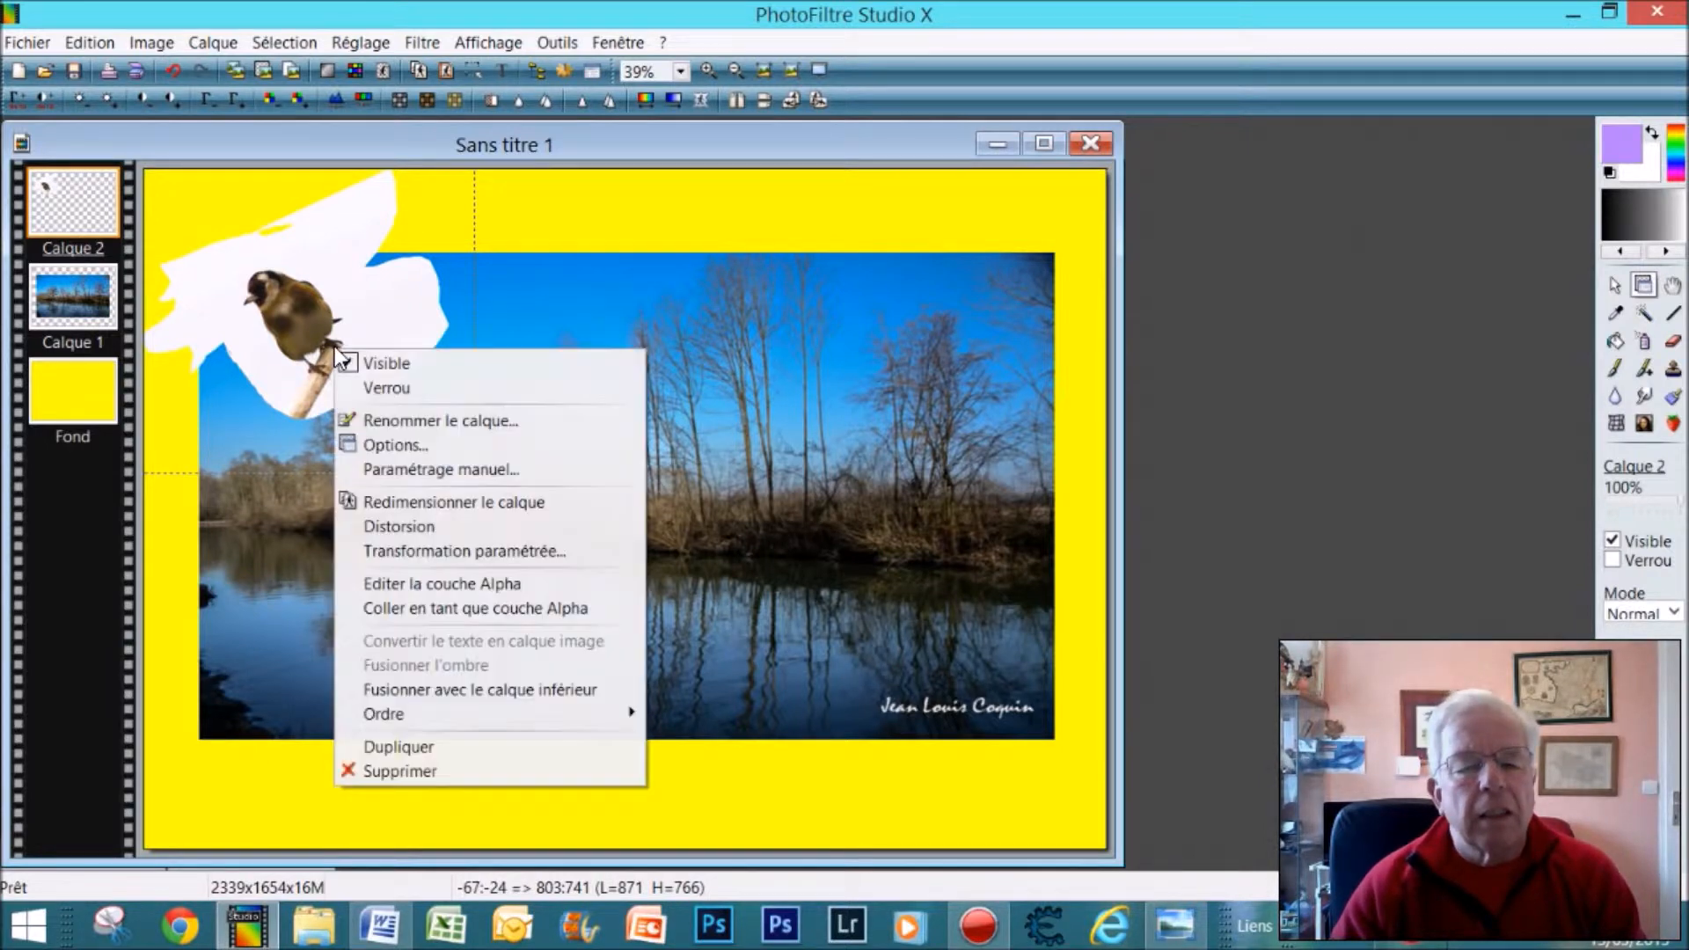
click(383, 498)
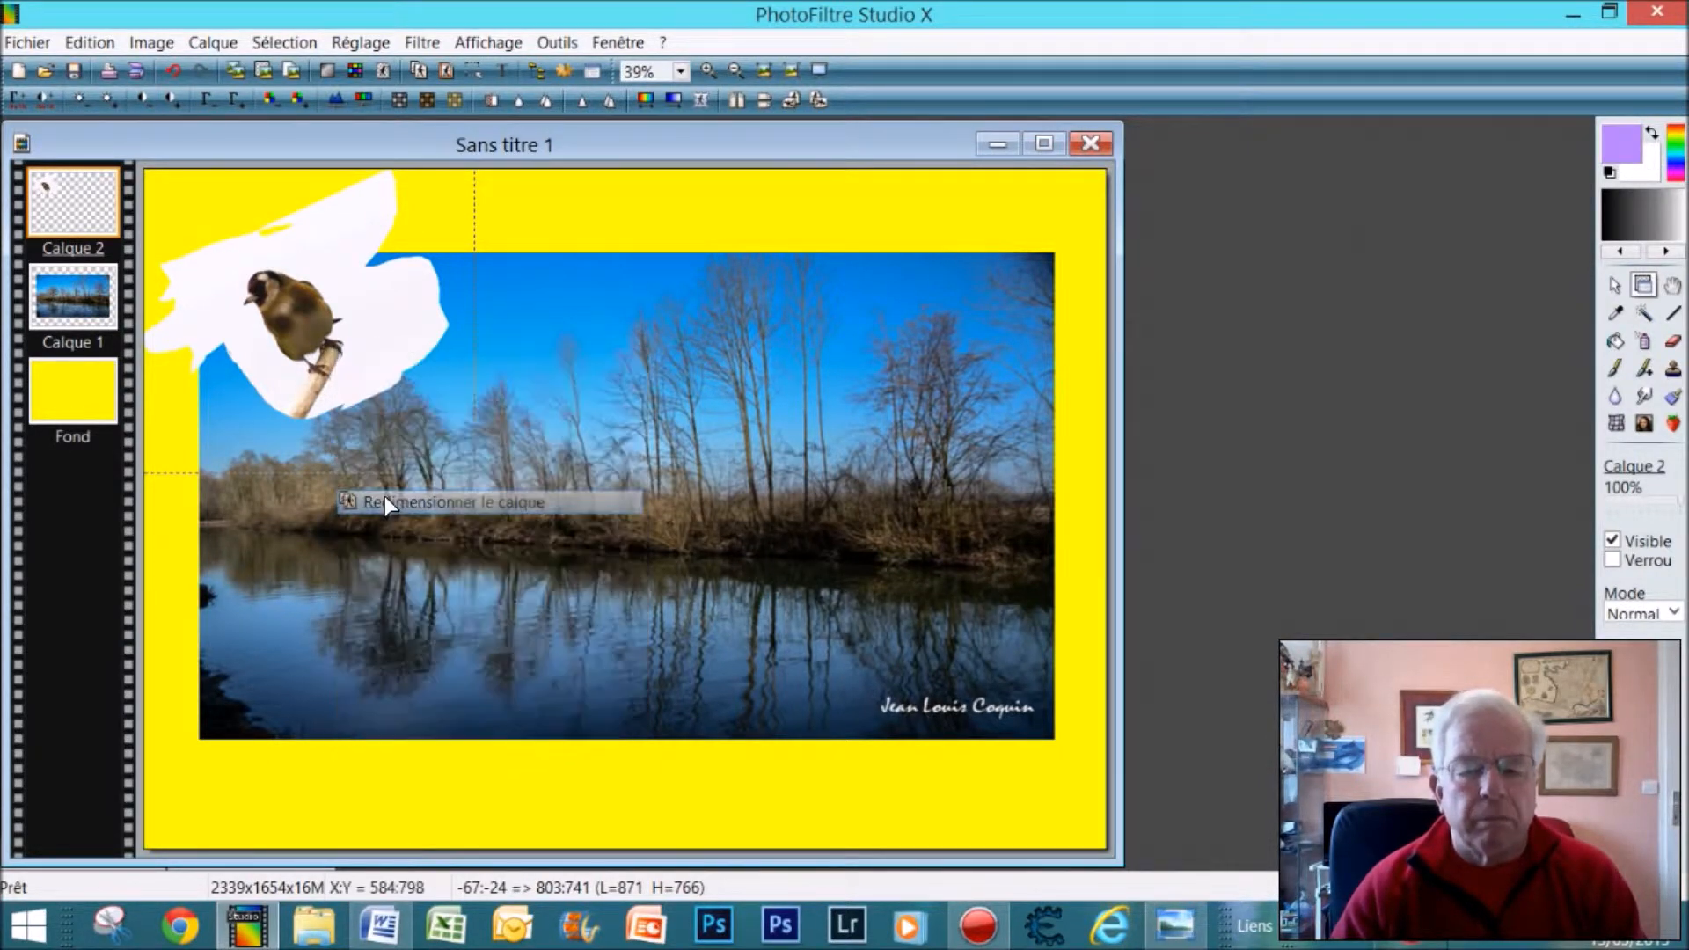
drag(473, 471, 601, 538)
drag(466, 477, 457, 473)
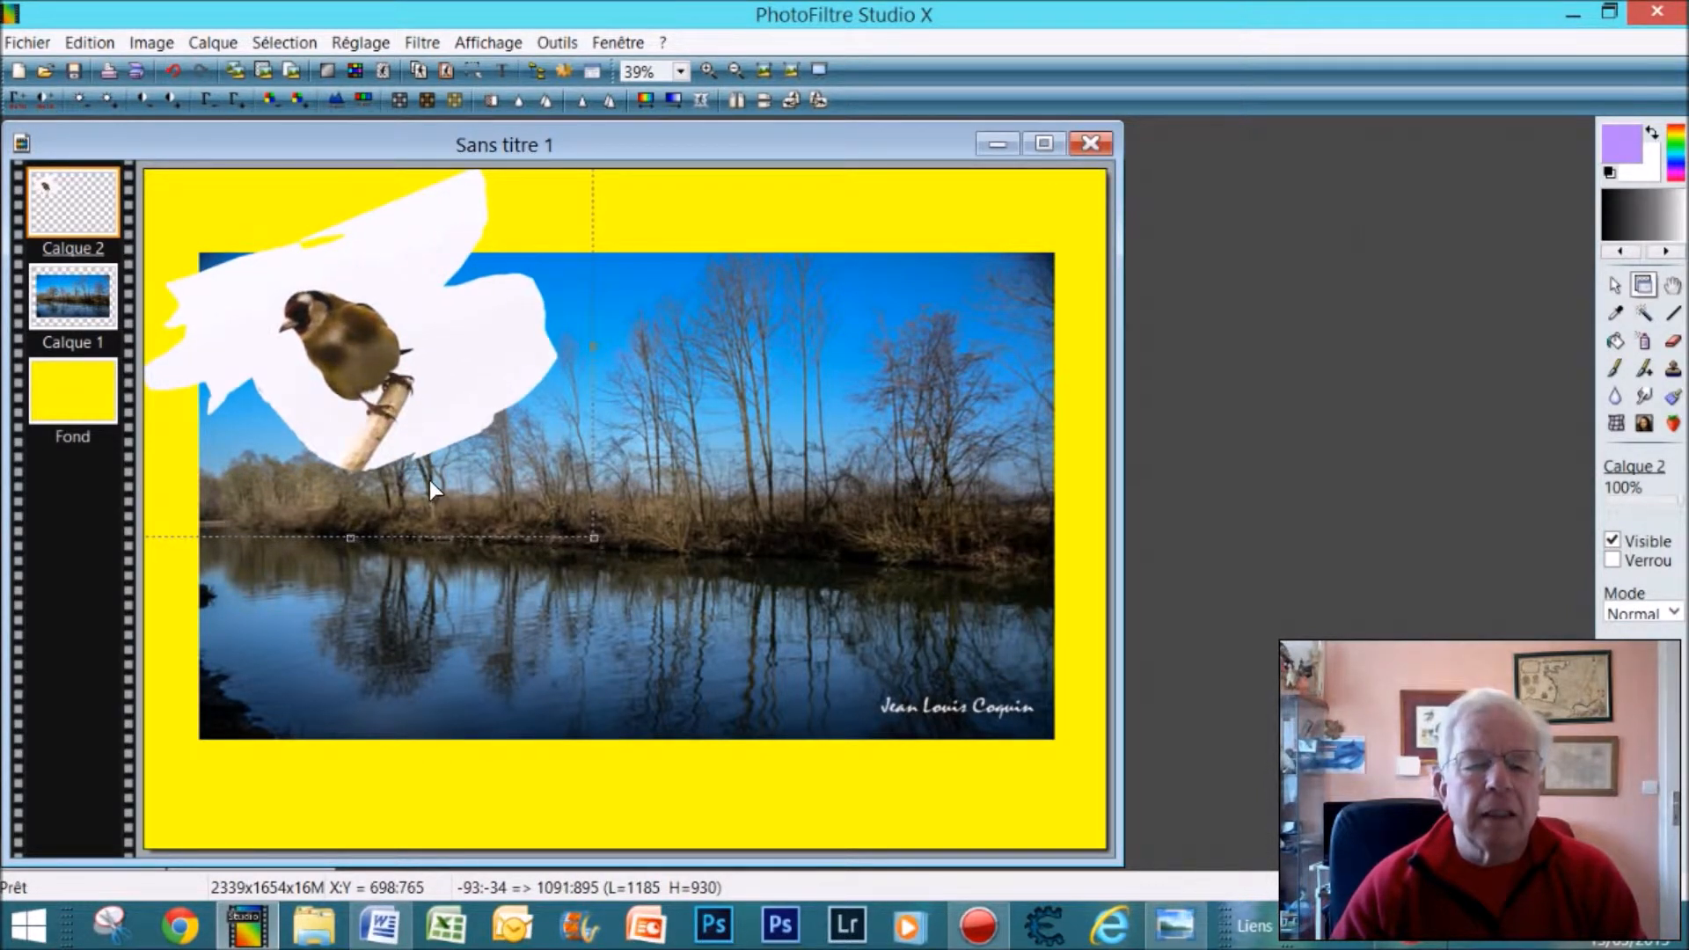
drag(595, 547, 577, 532)
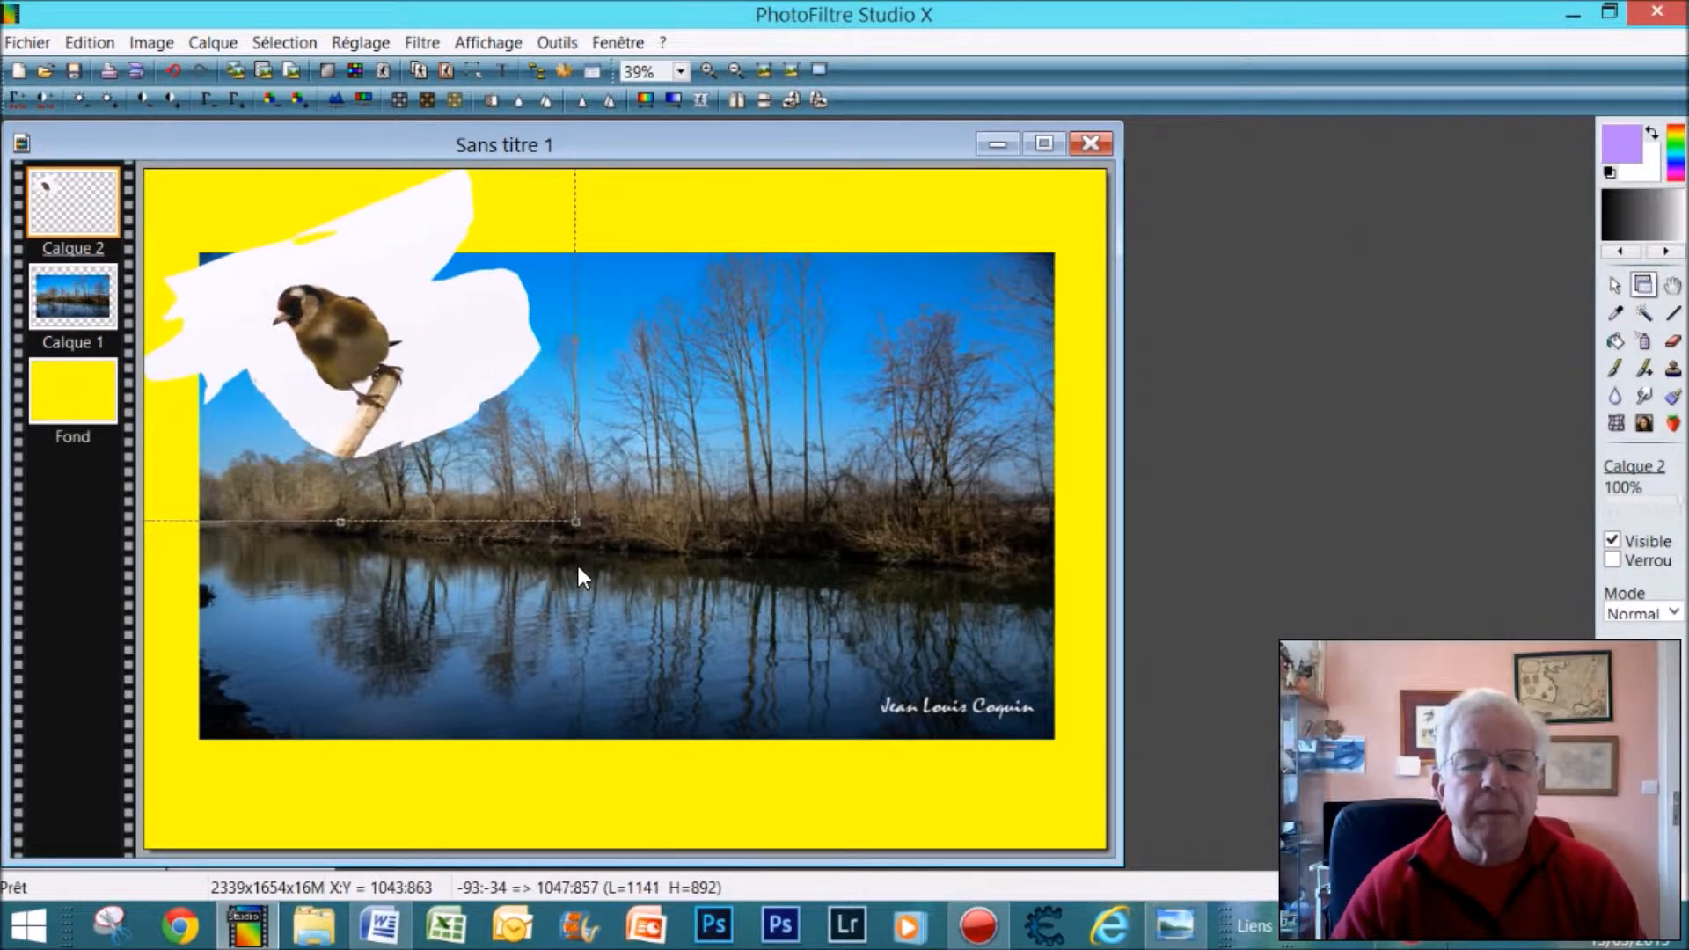
right_click(406, 481)
click(436, 493)
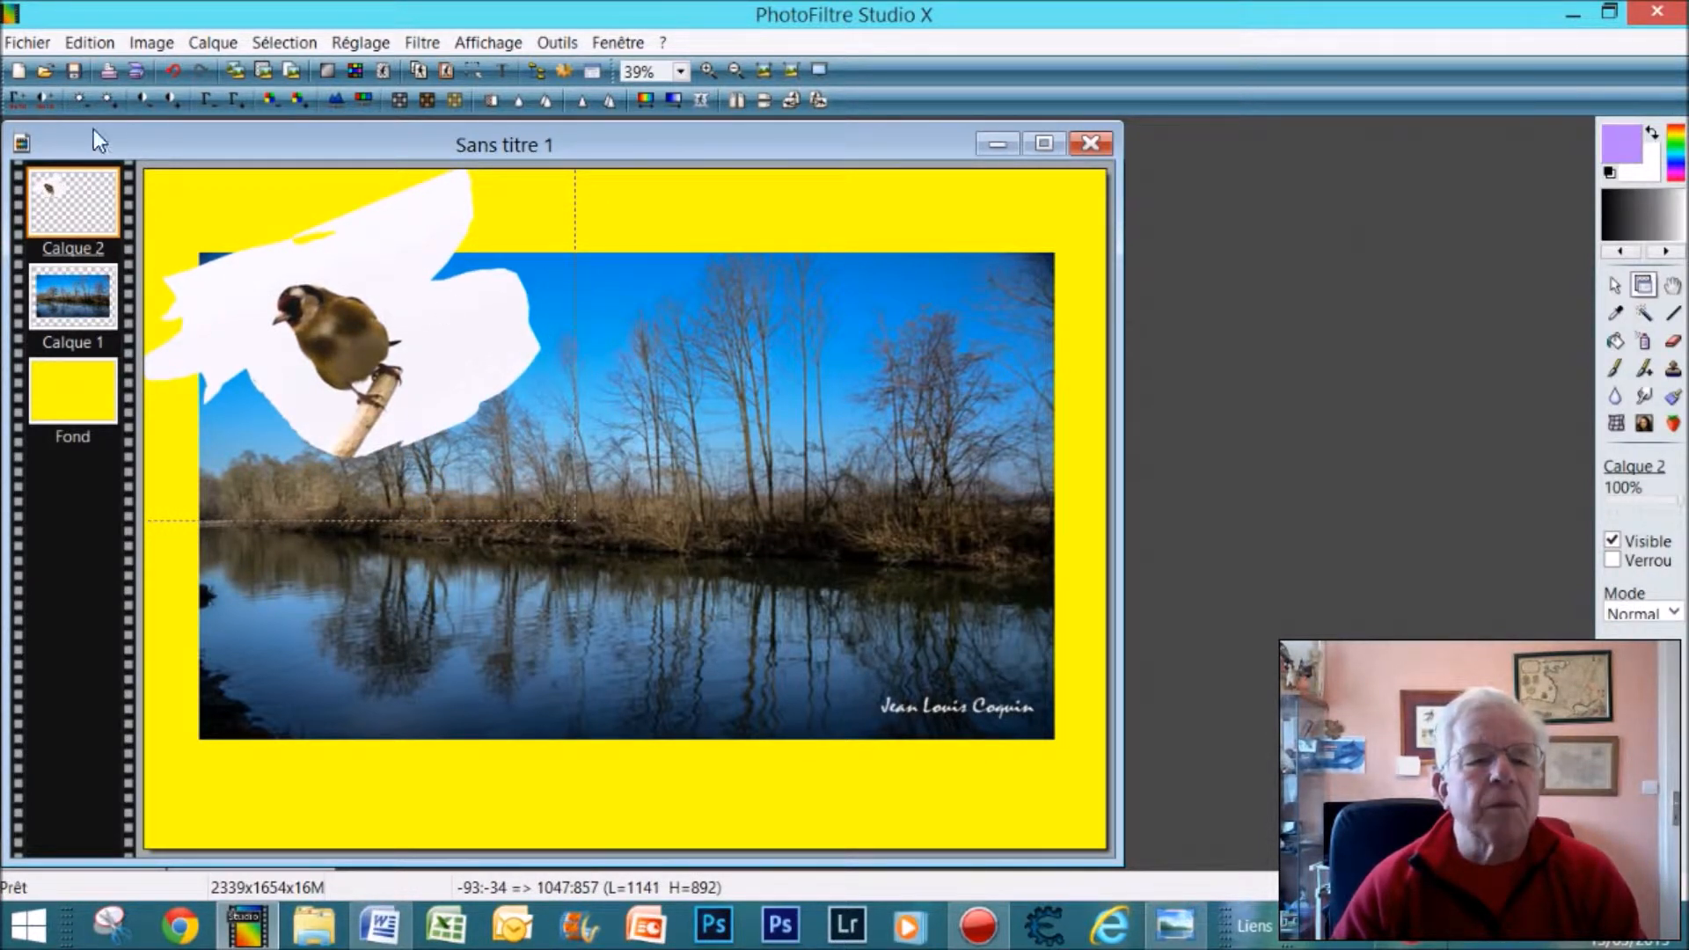
Open the bird picture LES OISEAUX (21) from Nouveau dossier.
click(44, 71)
click(447, 274)
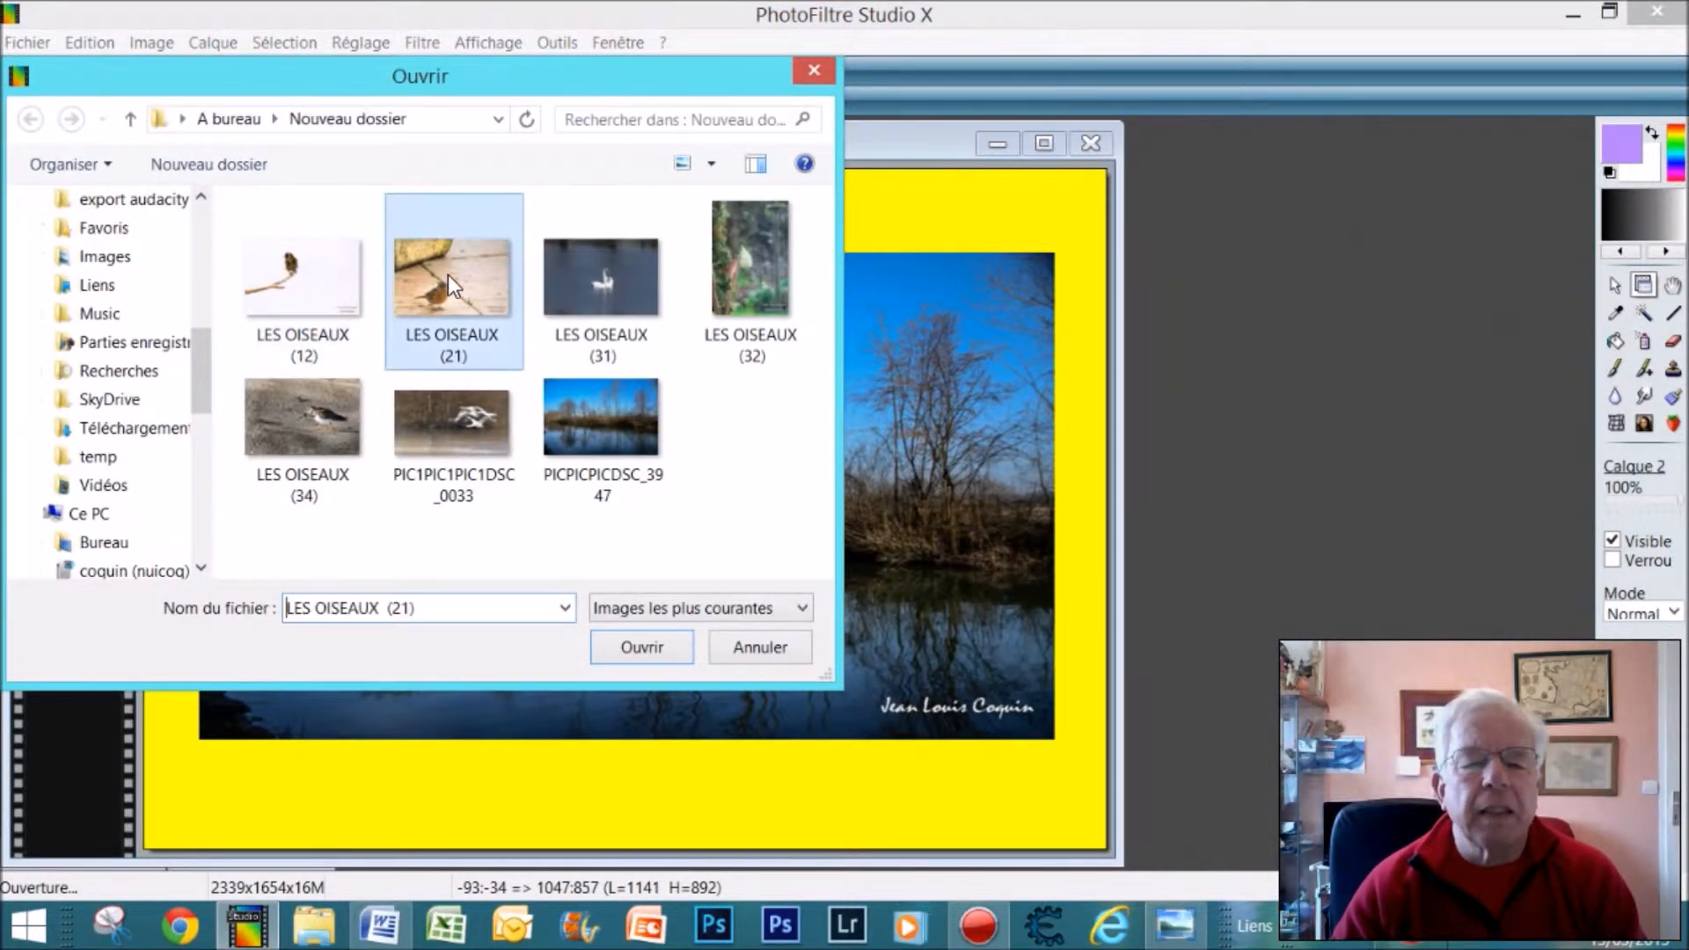
click(642, 648)
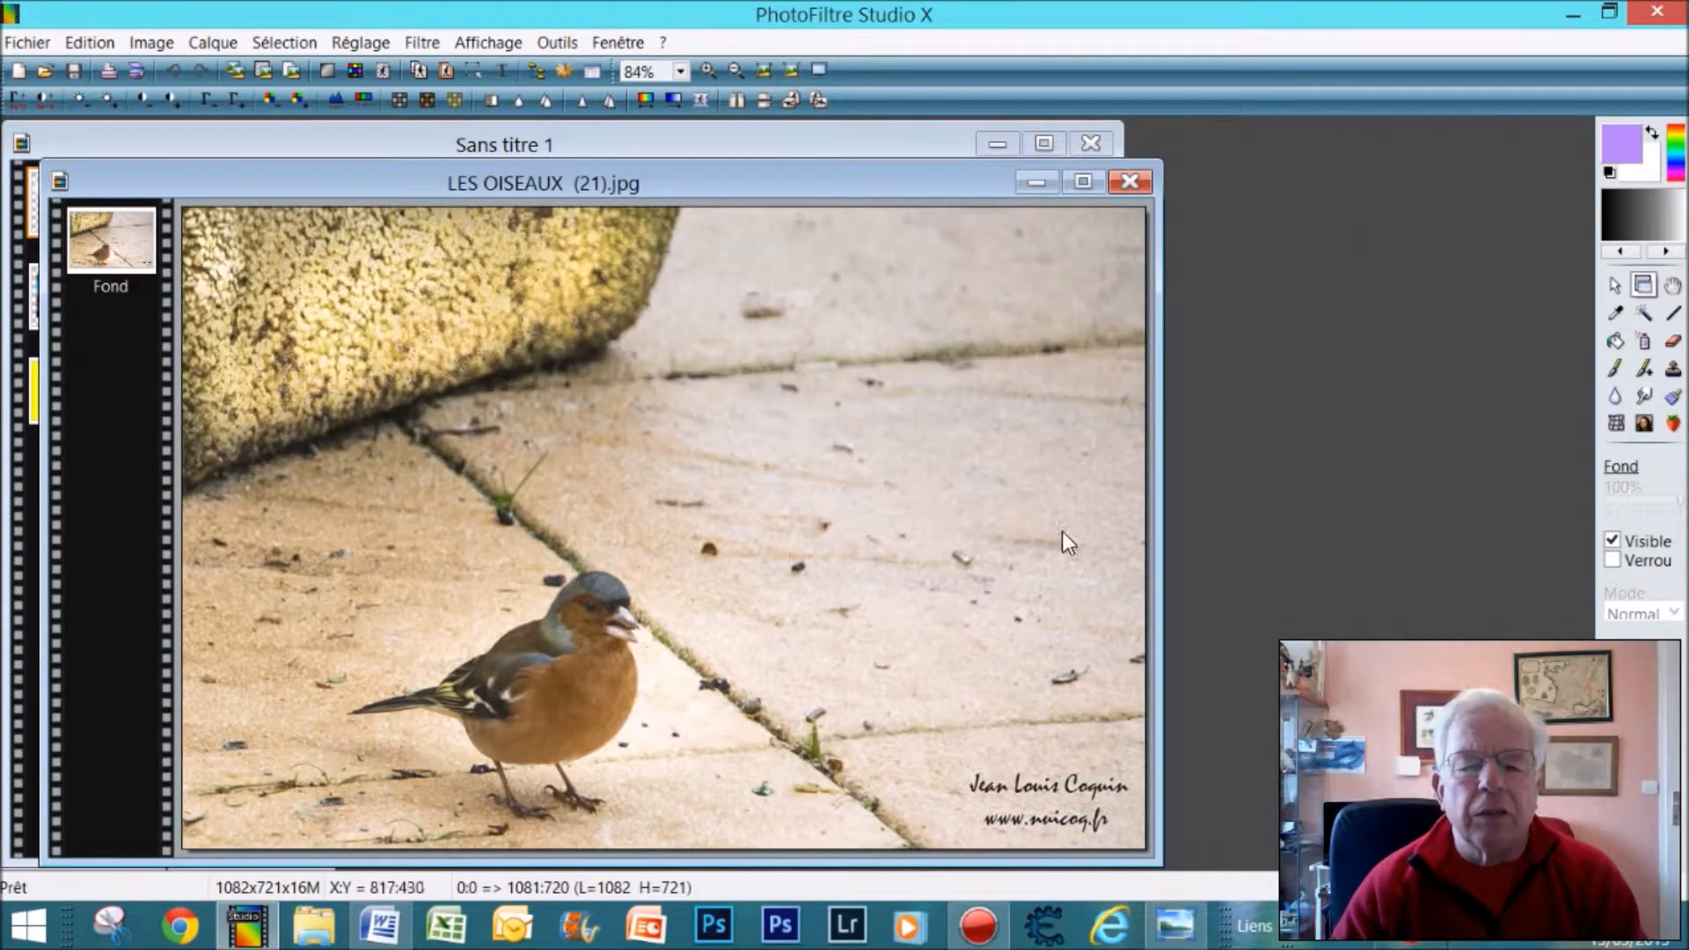
Draw a polygonal selection of about 540 x 311 pixels around the bird on the paving and copy it.
click(1615, 284)
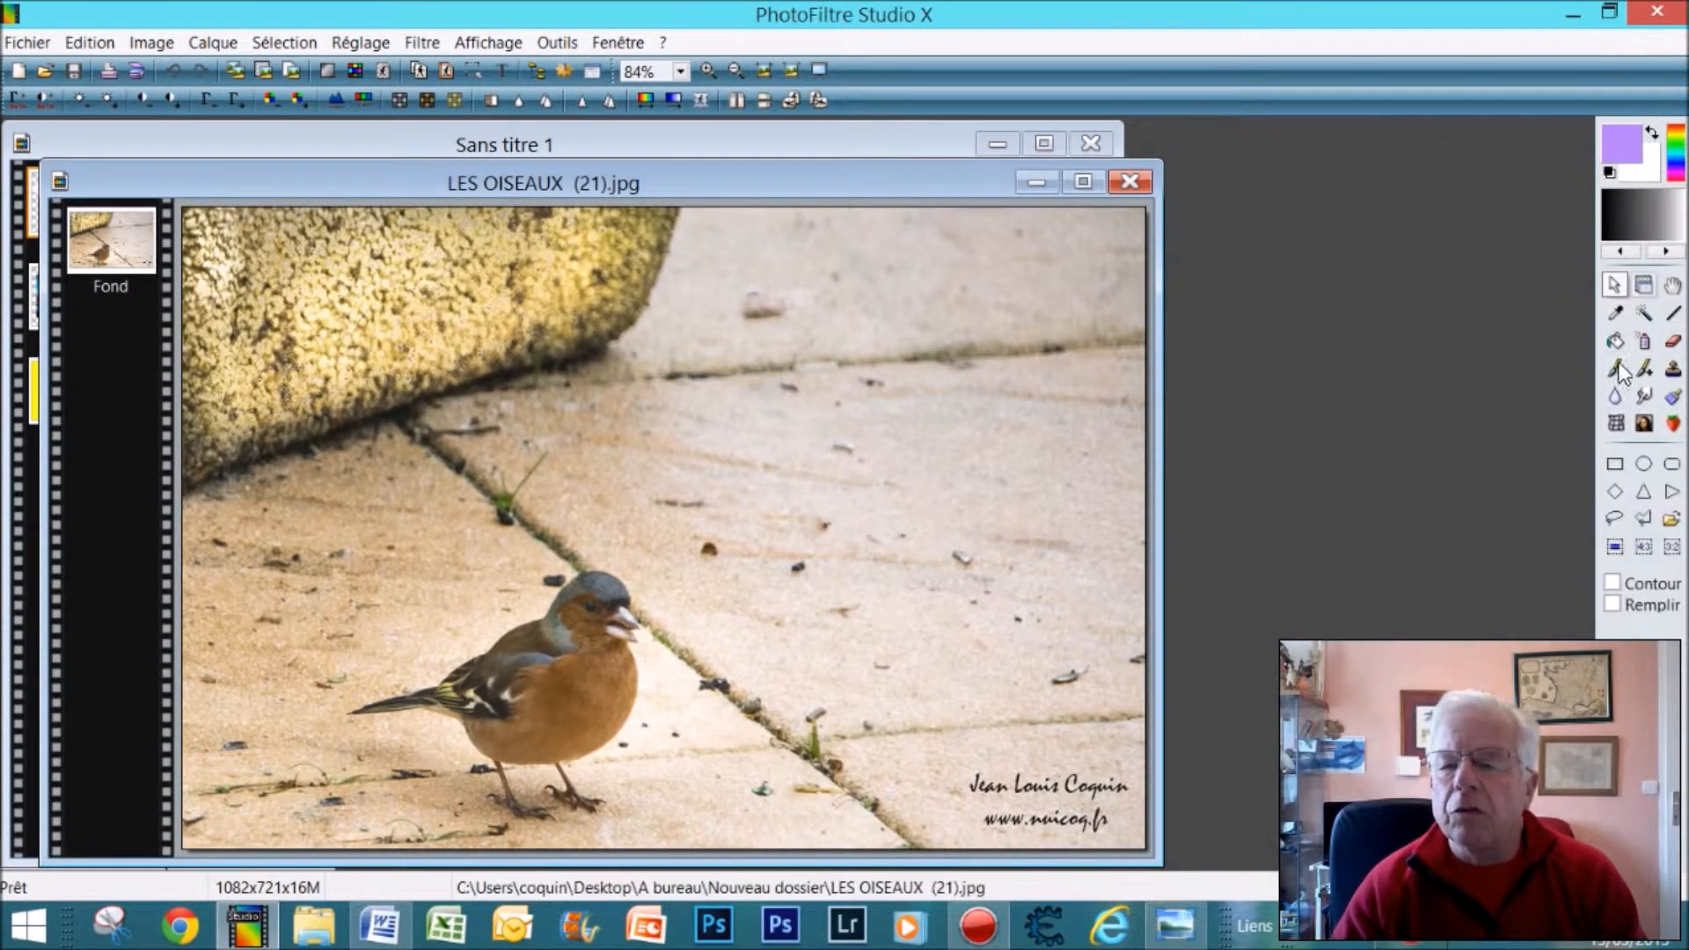
click(1641, 519)
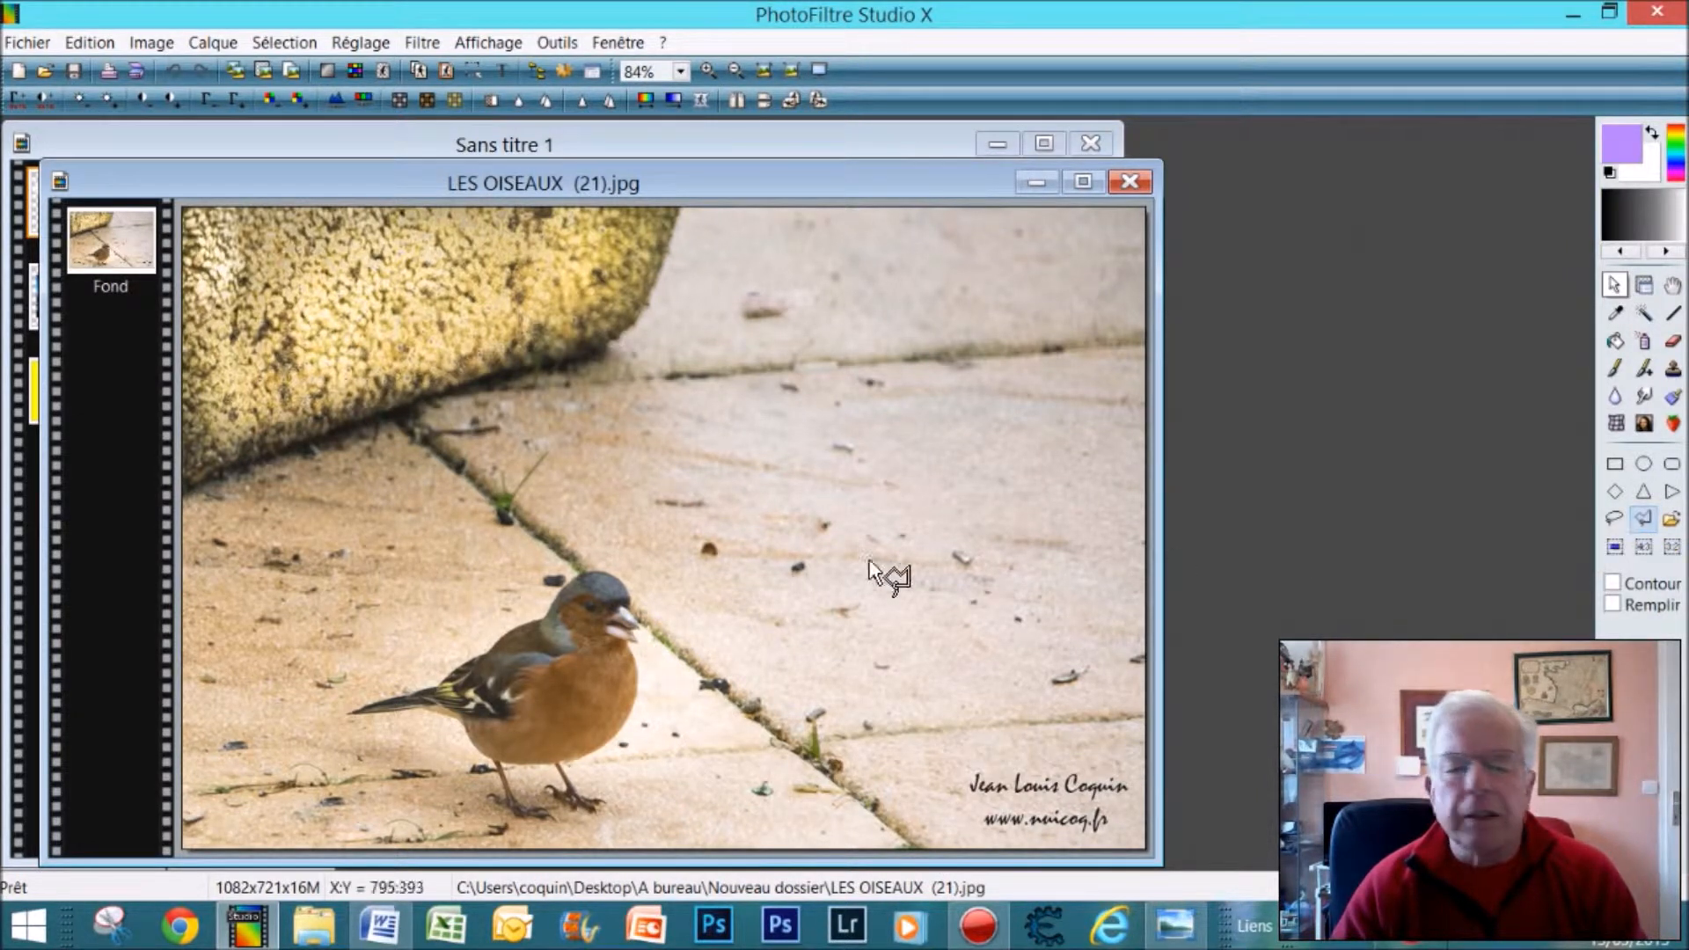
click(719, 600)
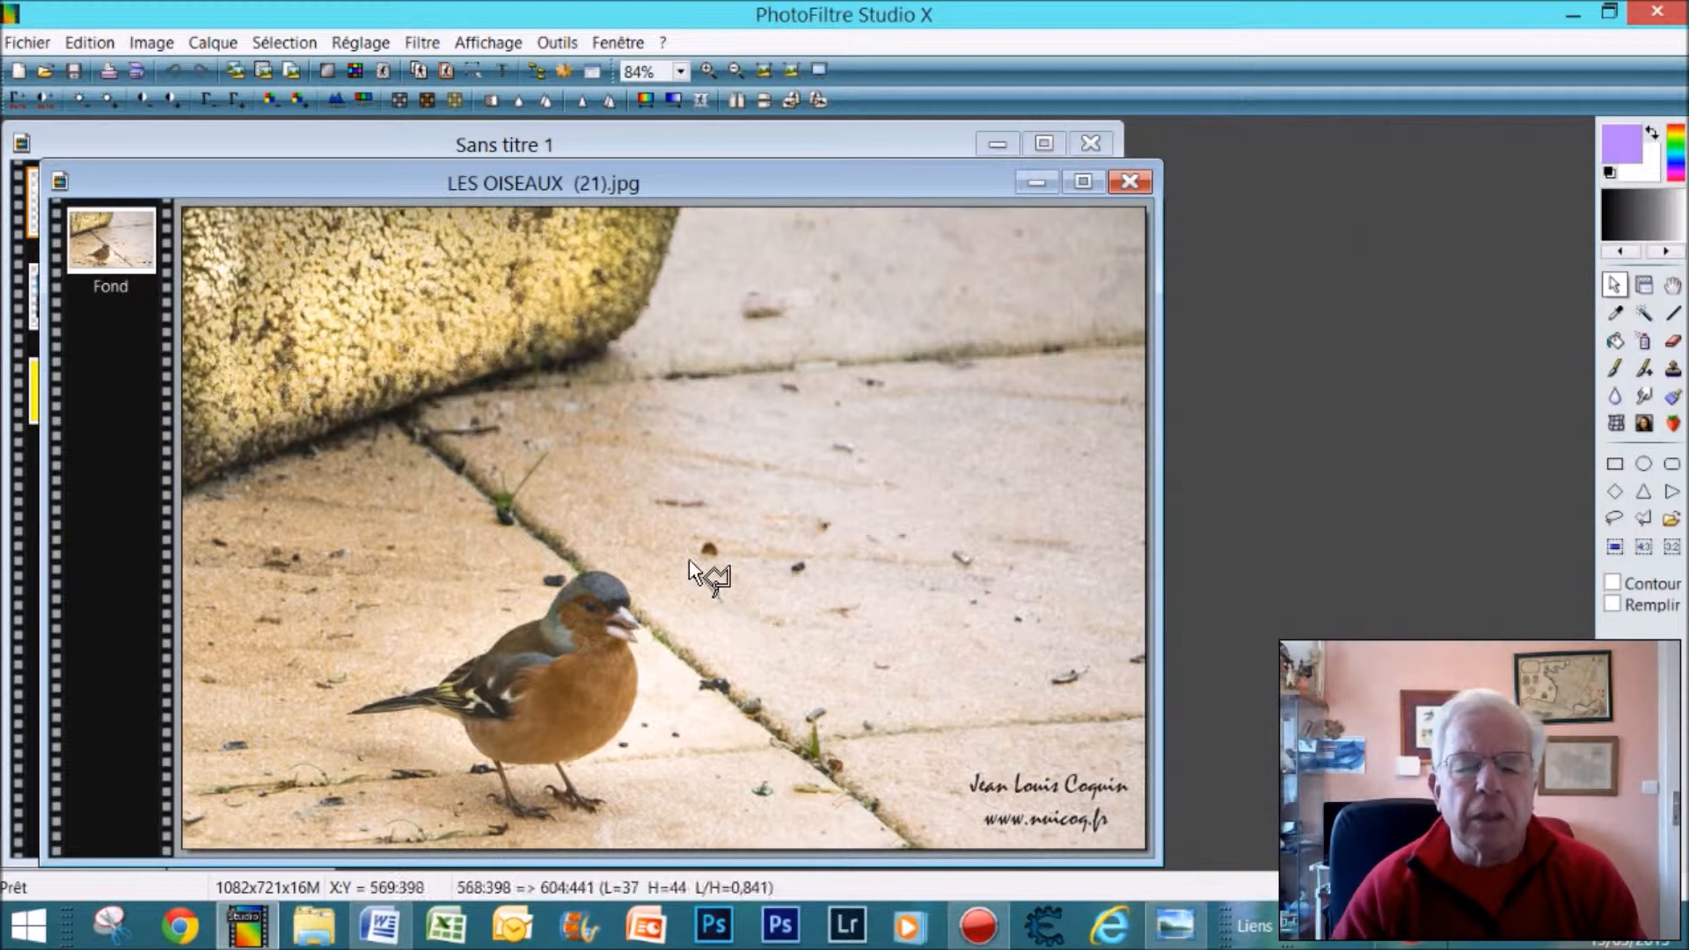
click(623, 554)
click(582, 560)
click(503, 562)
click(490, 592)
click(455, 586)
click(401, 627)
click(401, 640)
click(316, 667)
click(347, 747)
click(403, 768)
click(410, 742)
click(425, 813)
click(506, 827)
click(616, 831)
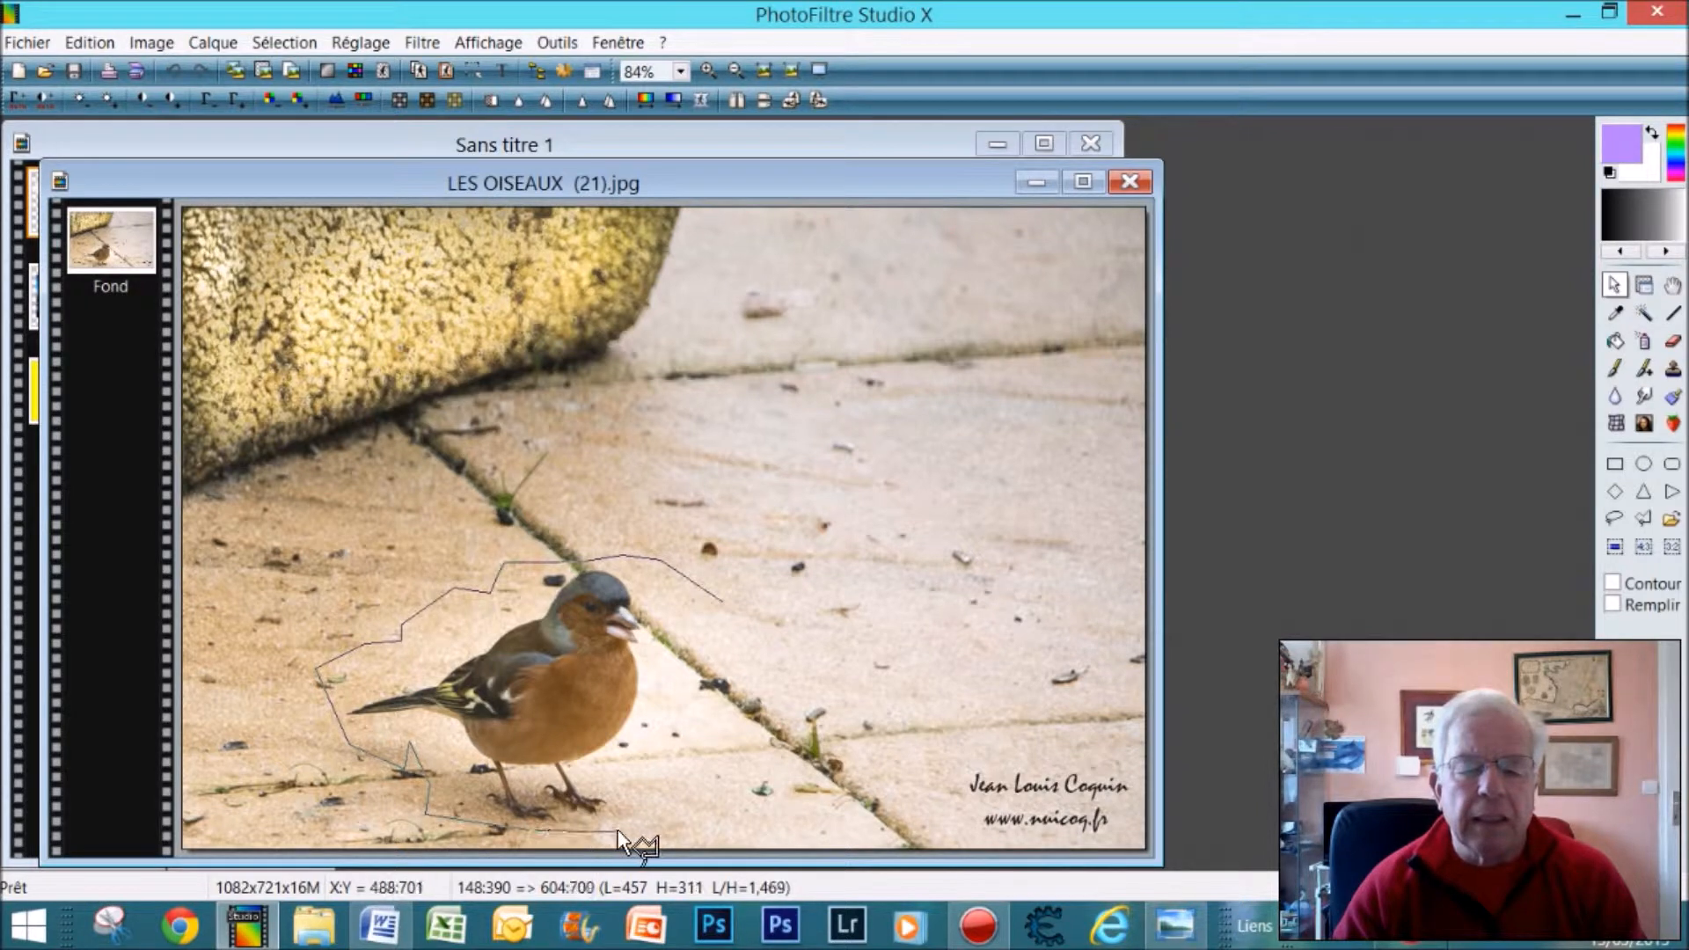
click(666, 772)
click(731, 795)
click(729, 697)
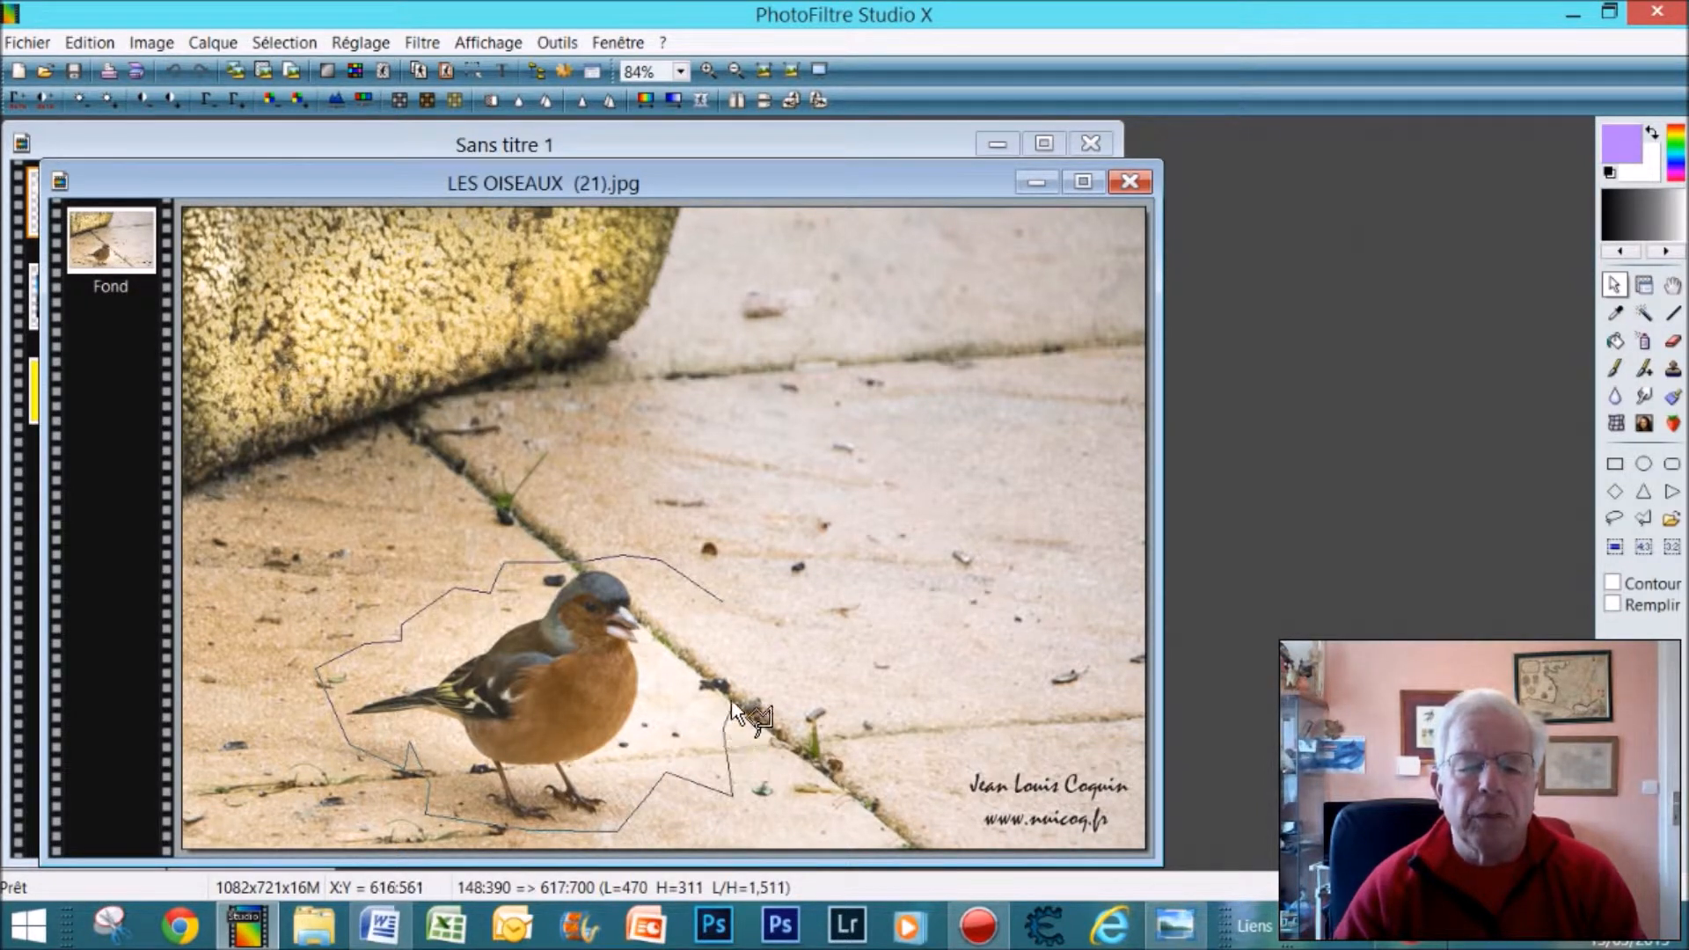
click(793, 667)
click(711, 639)
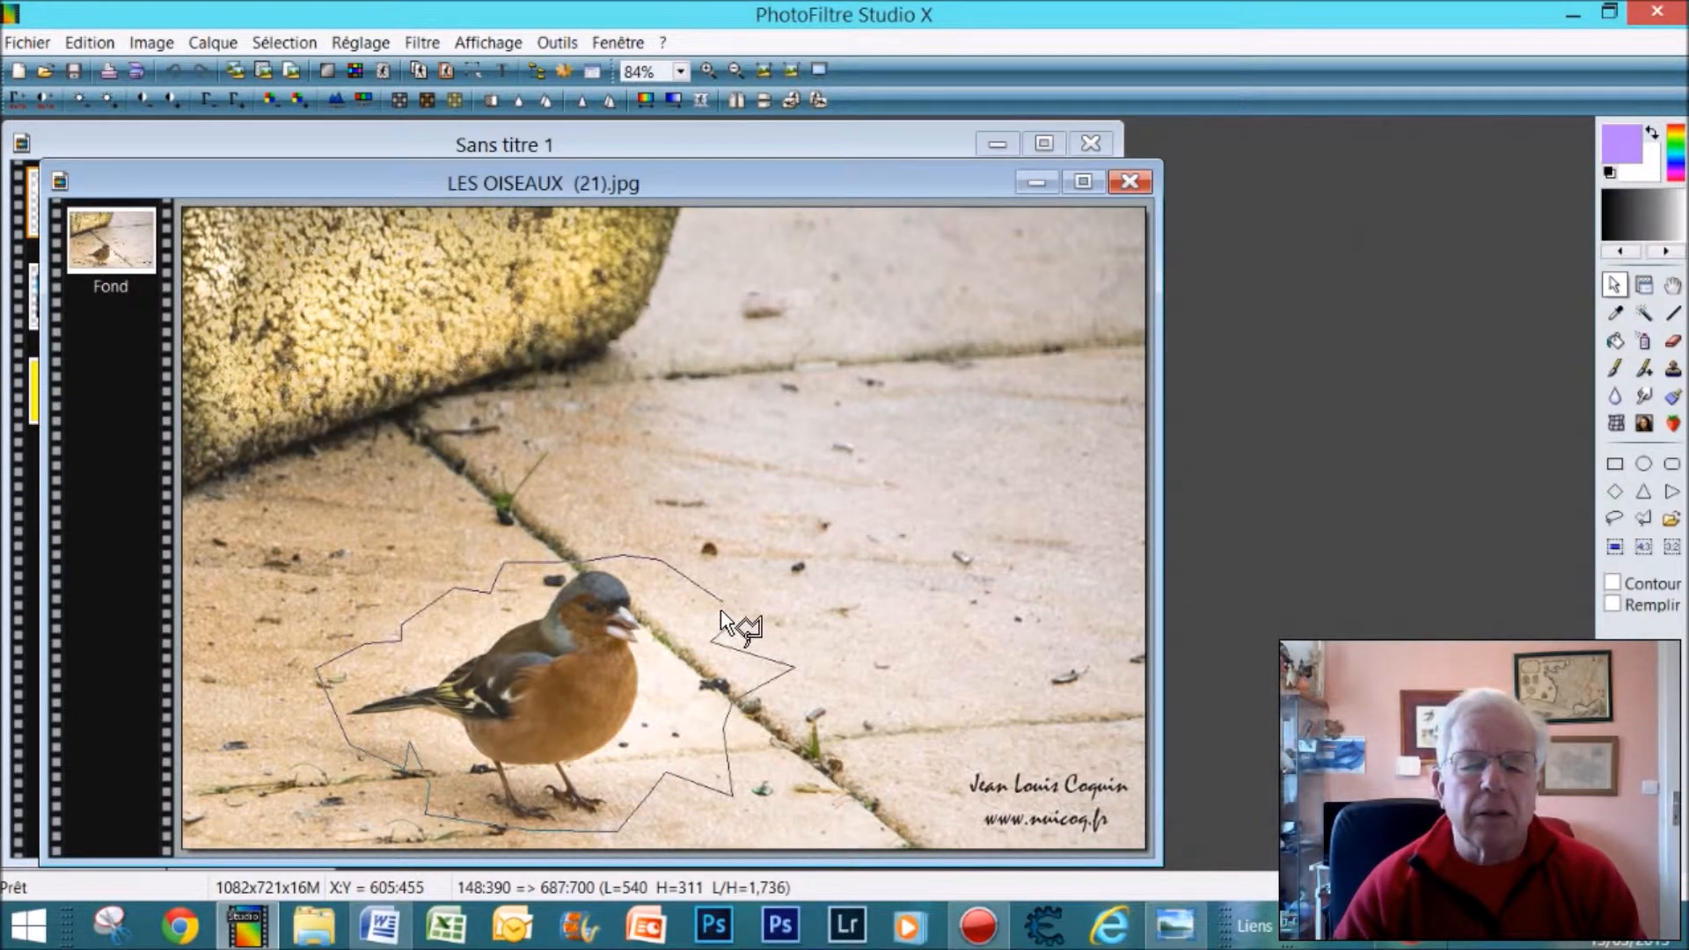
double_click(721, 602)
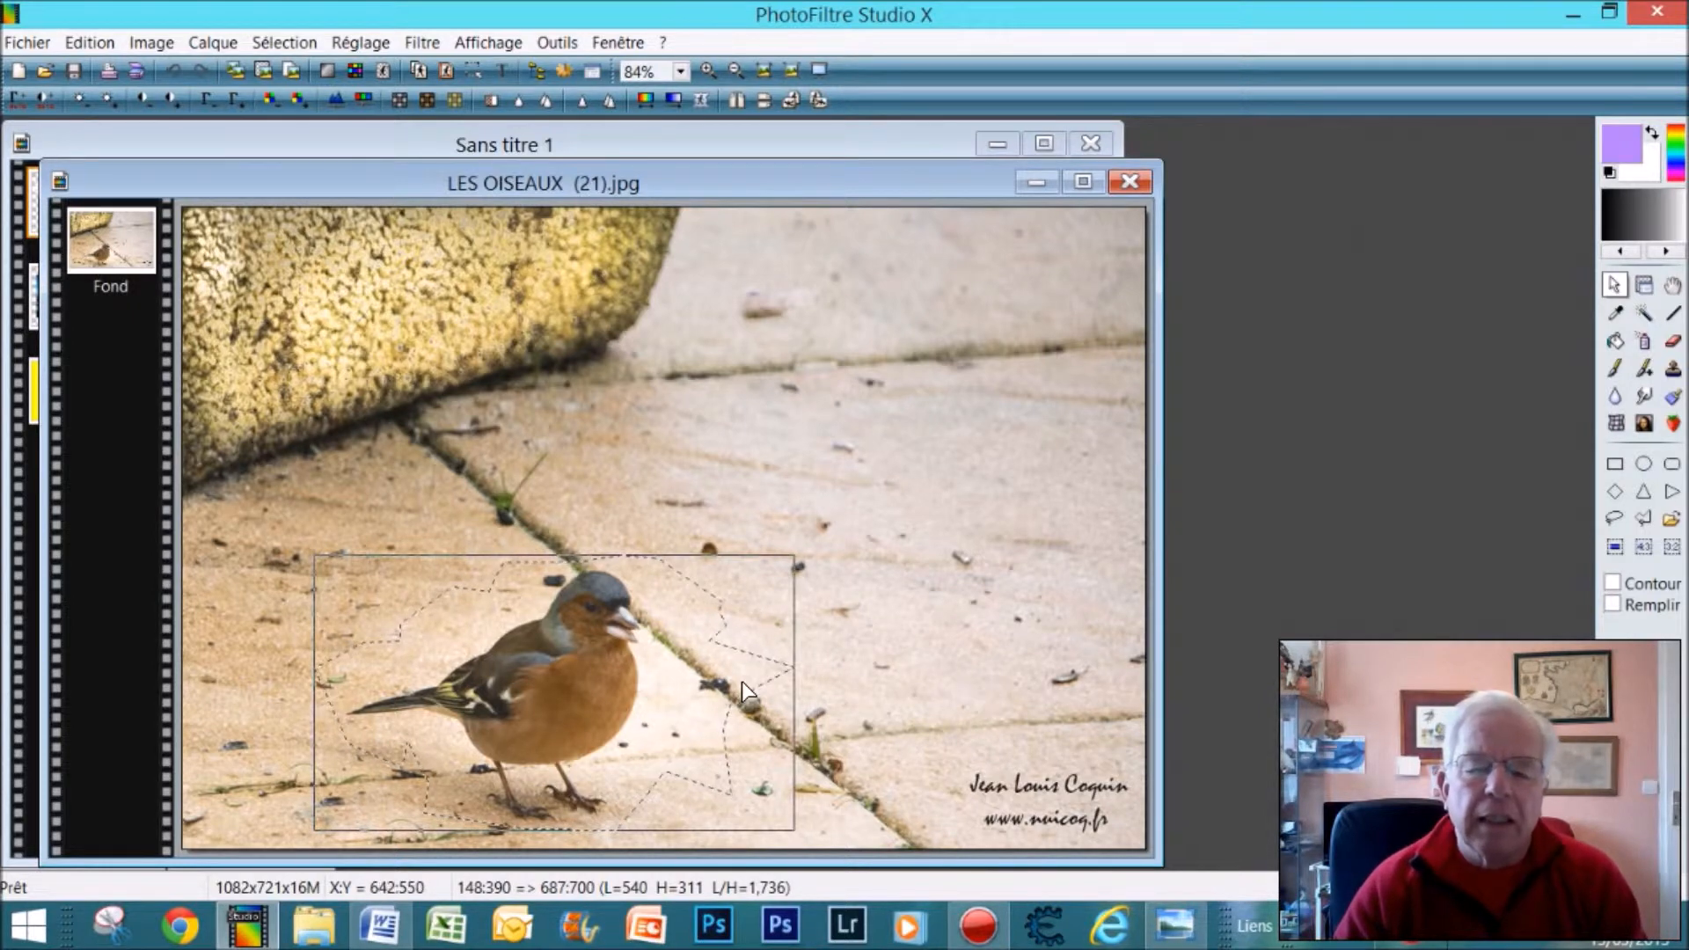
right_click(685, 677)
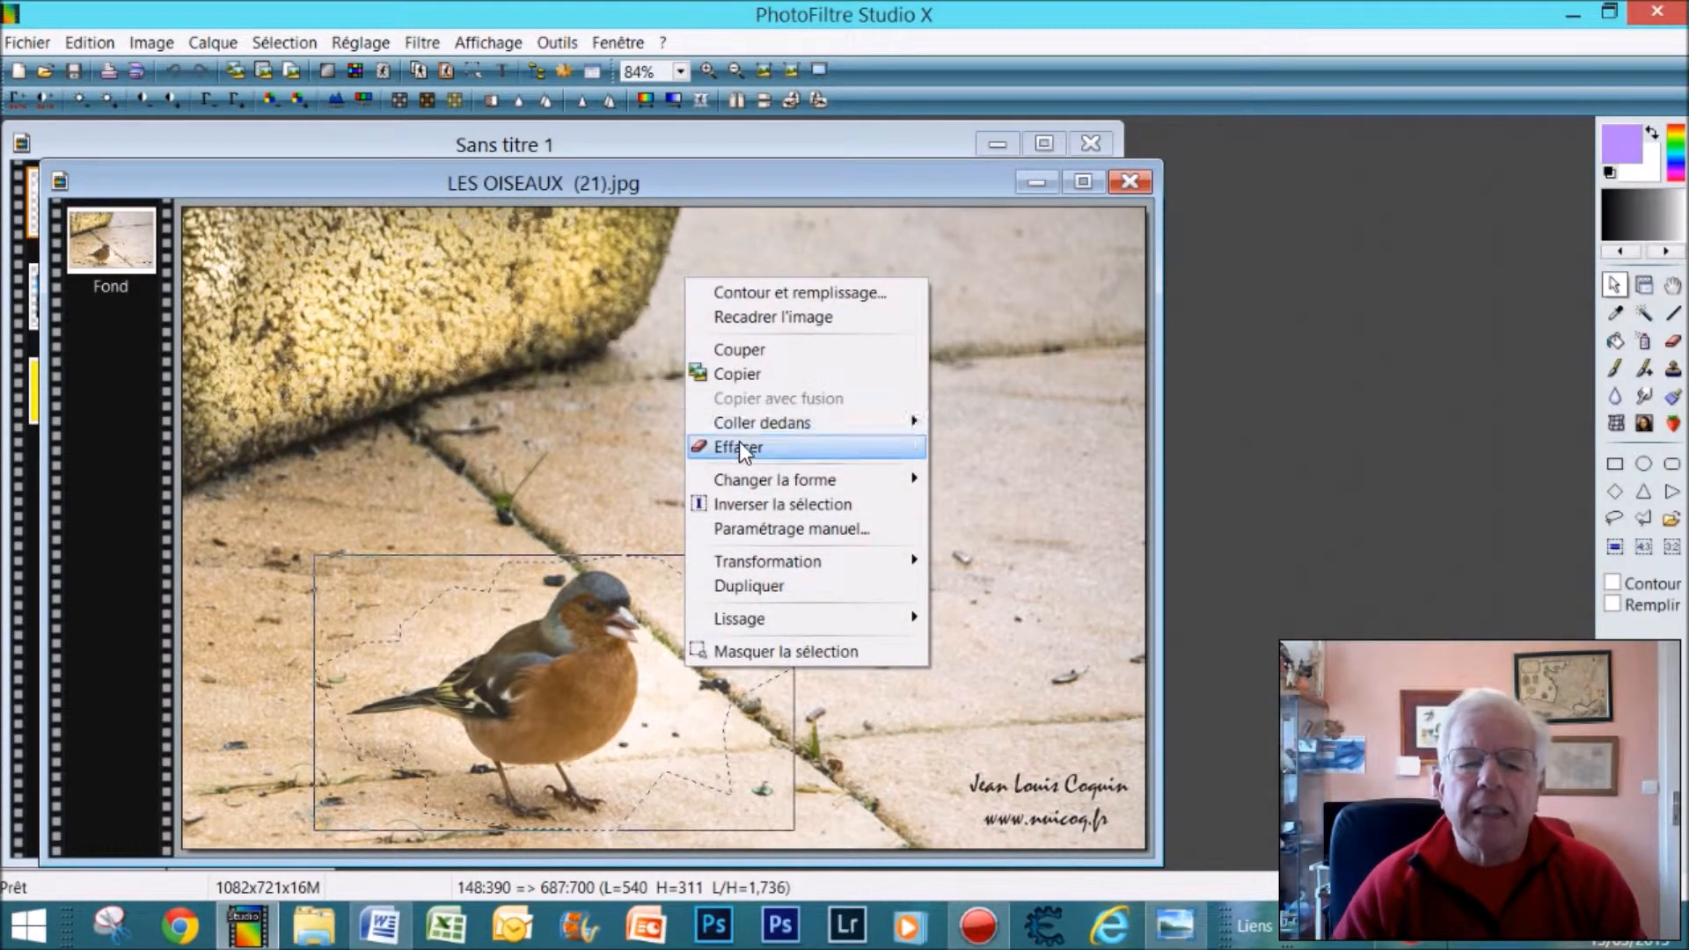
click(746, 373)
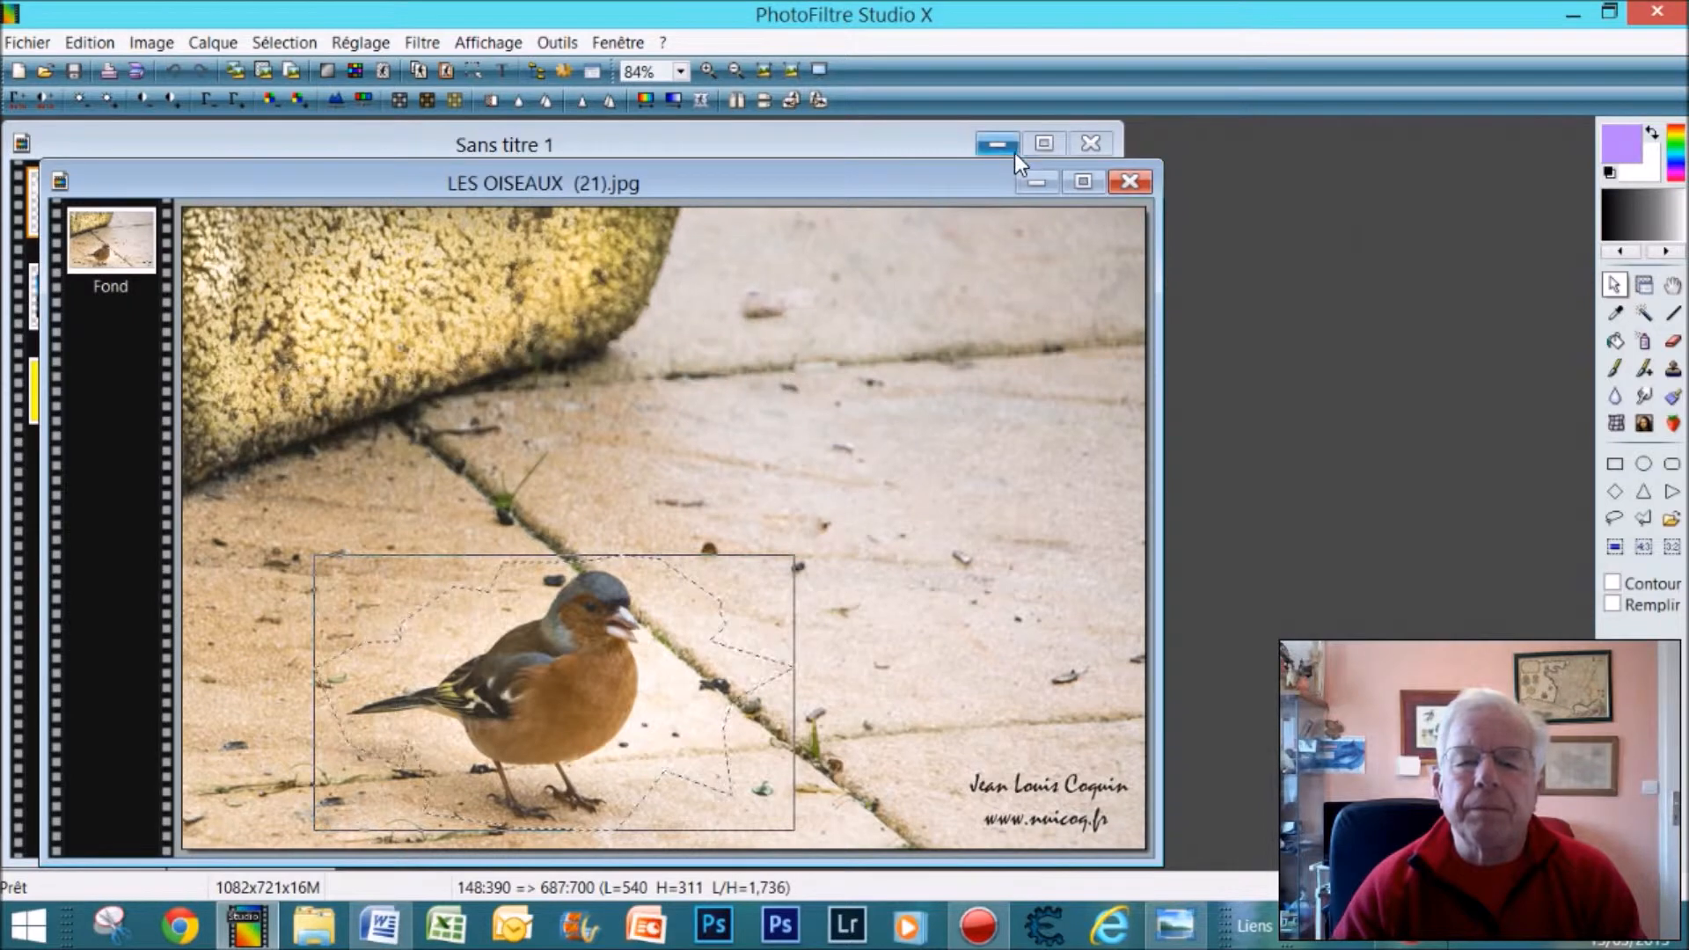
Minimise the LES OISEAUX (21) picture and paste the second bird cut-out as a new layer on the montage.
click(1029, 180)
right_click(595, 609)
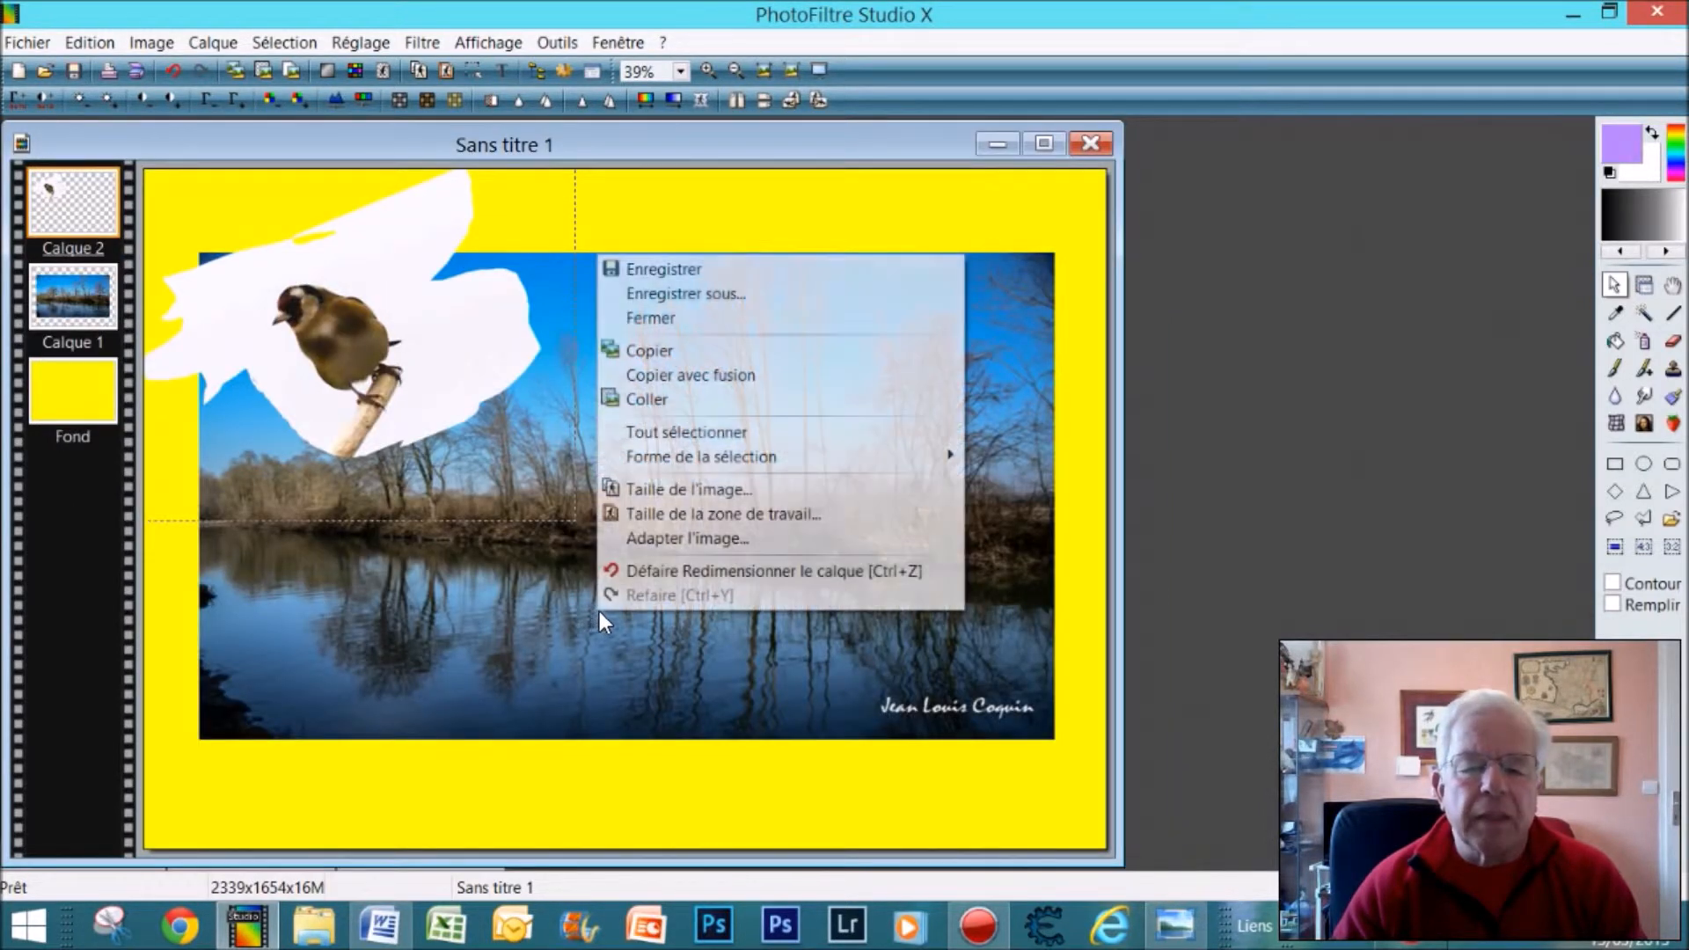
click(662, 403)
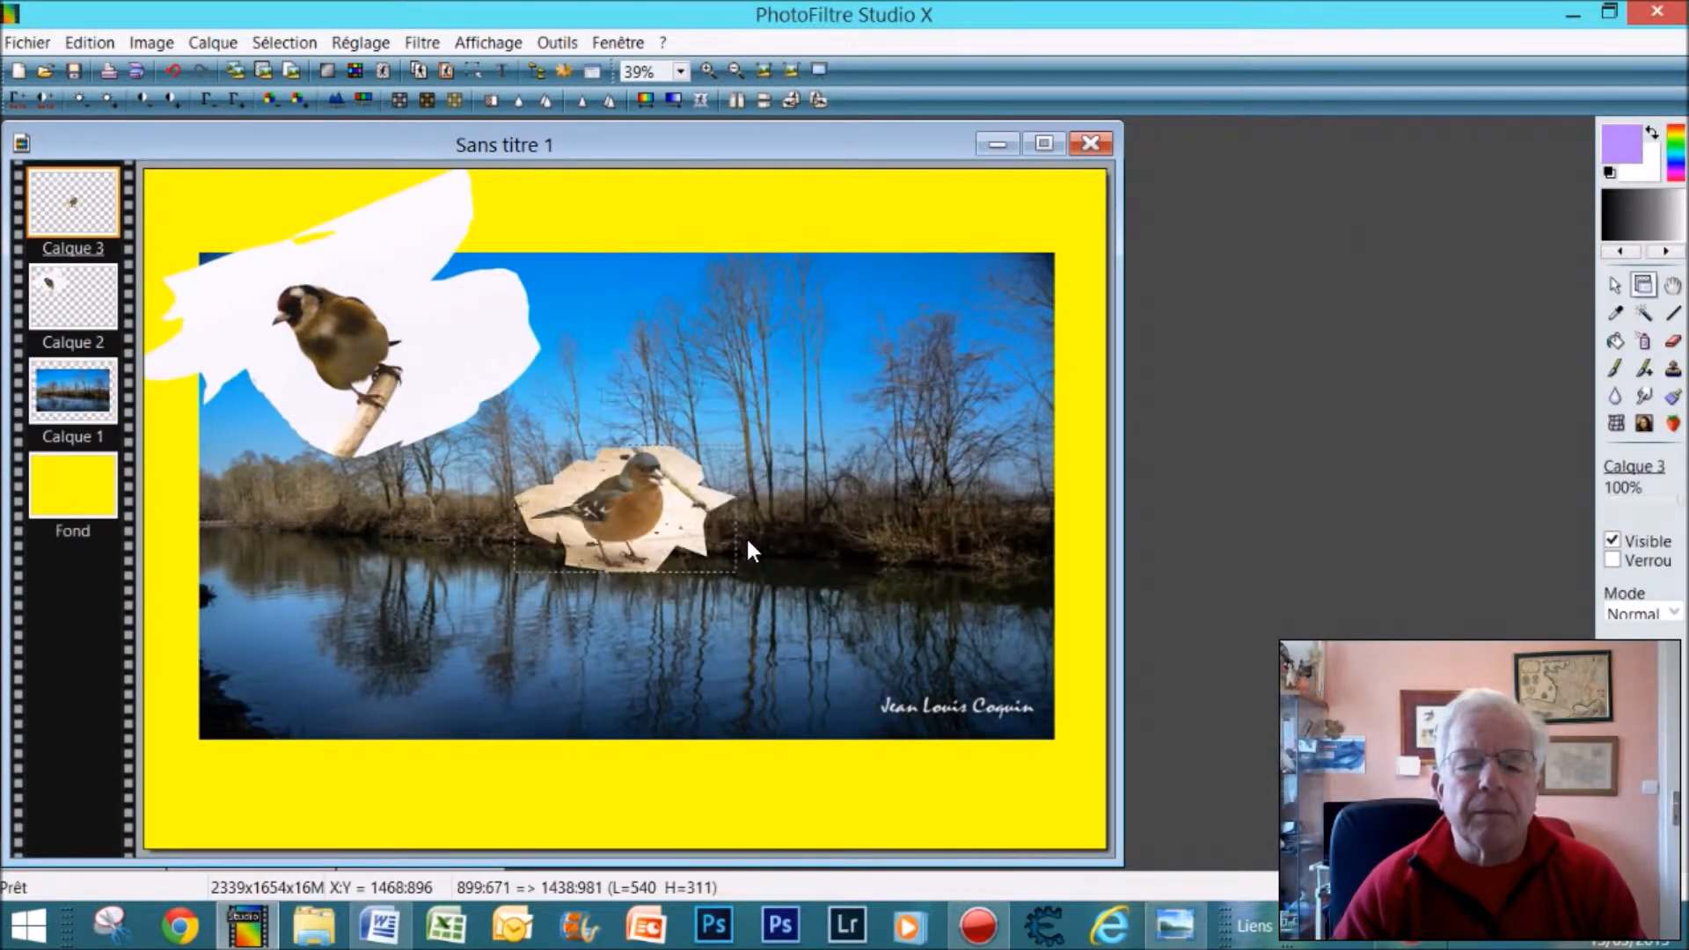
Resize the second bird layer to about 849 x 484 pixels, place it across the river photo's lower edge and validate the resizing.
drag(660, 516, 665, 710)
right_click(665, 709)
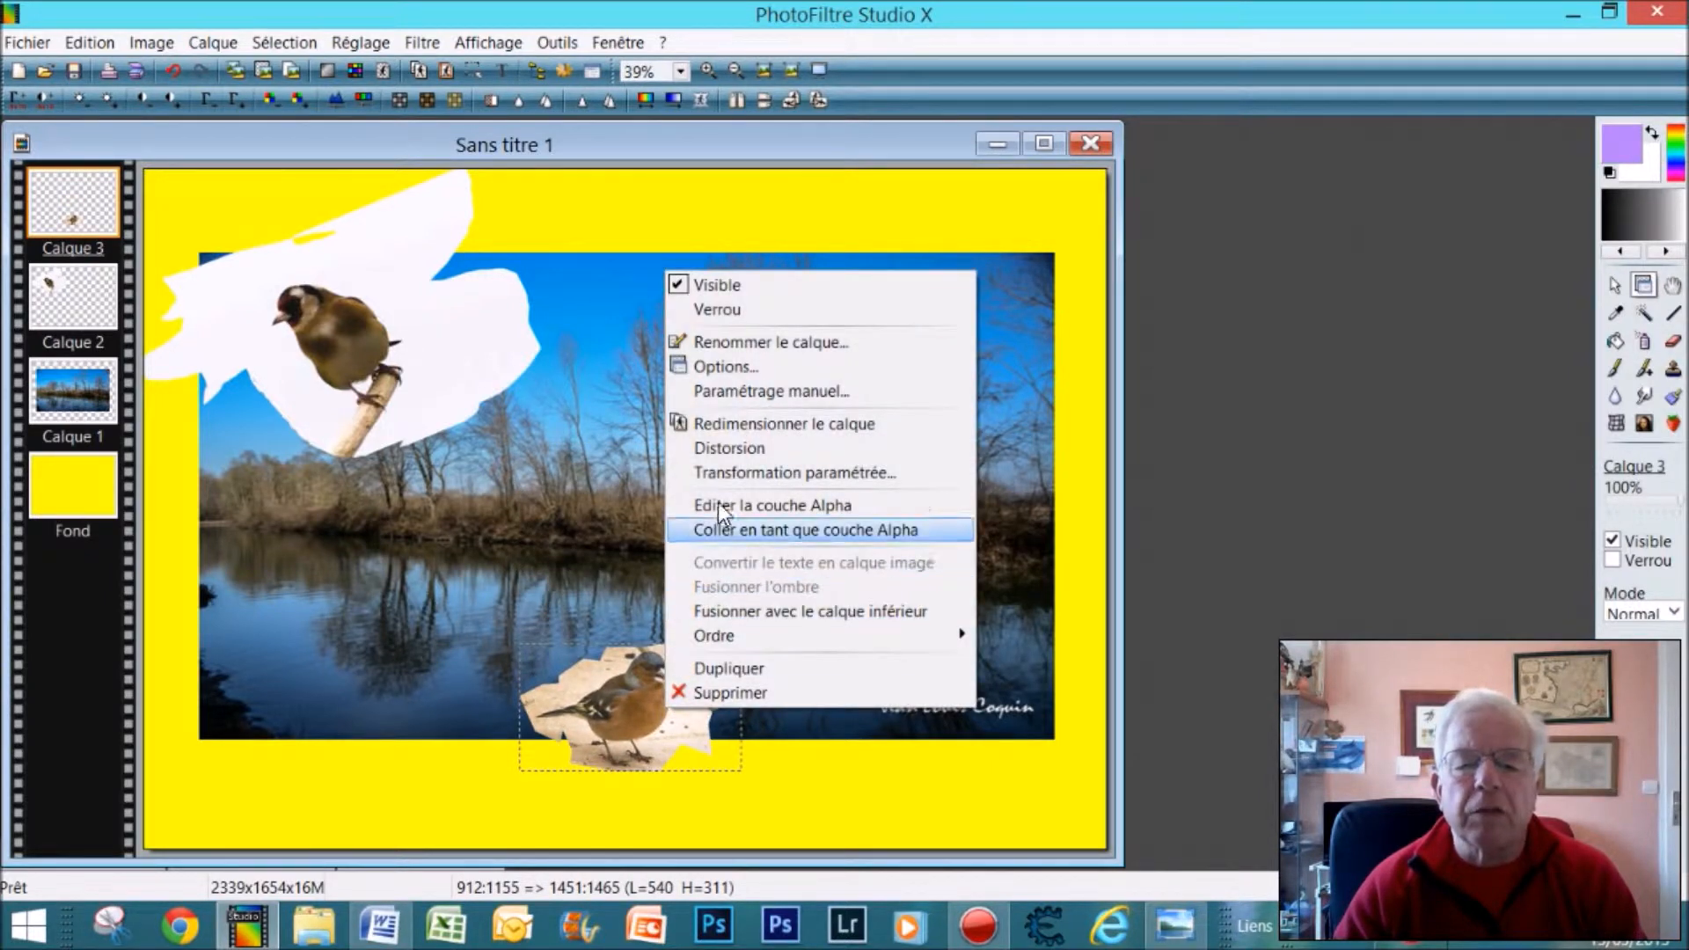
click(739, 423)
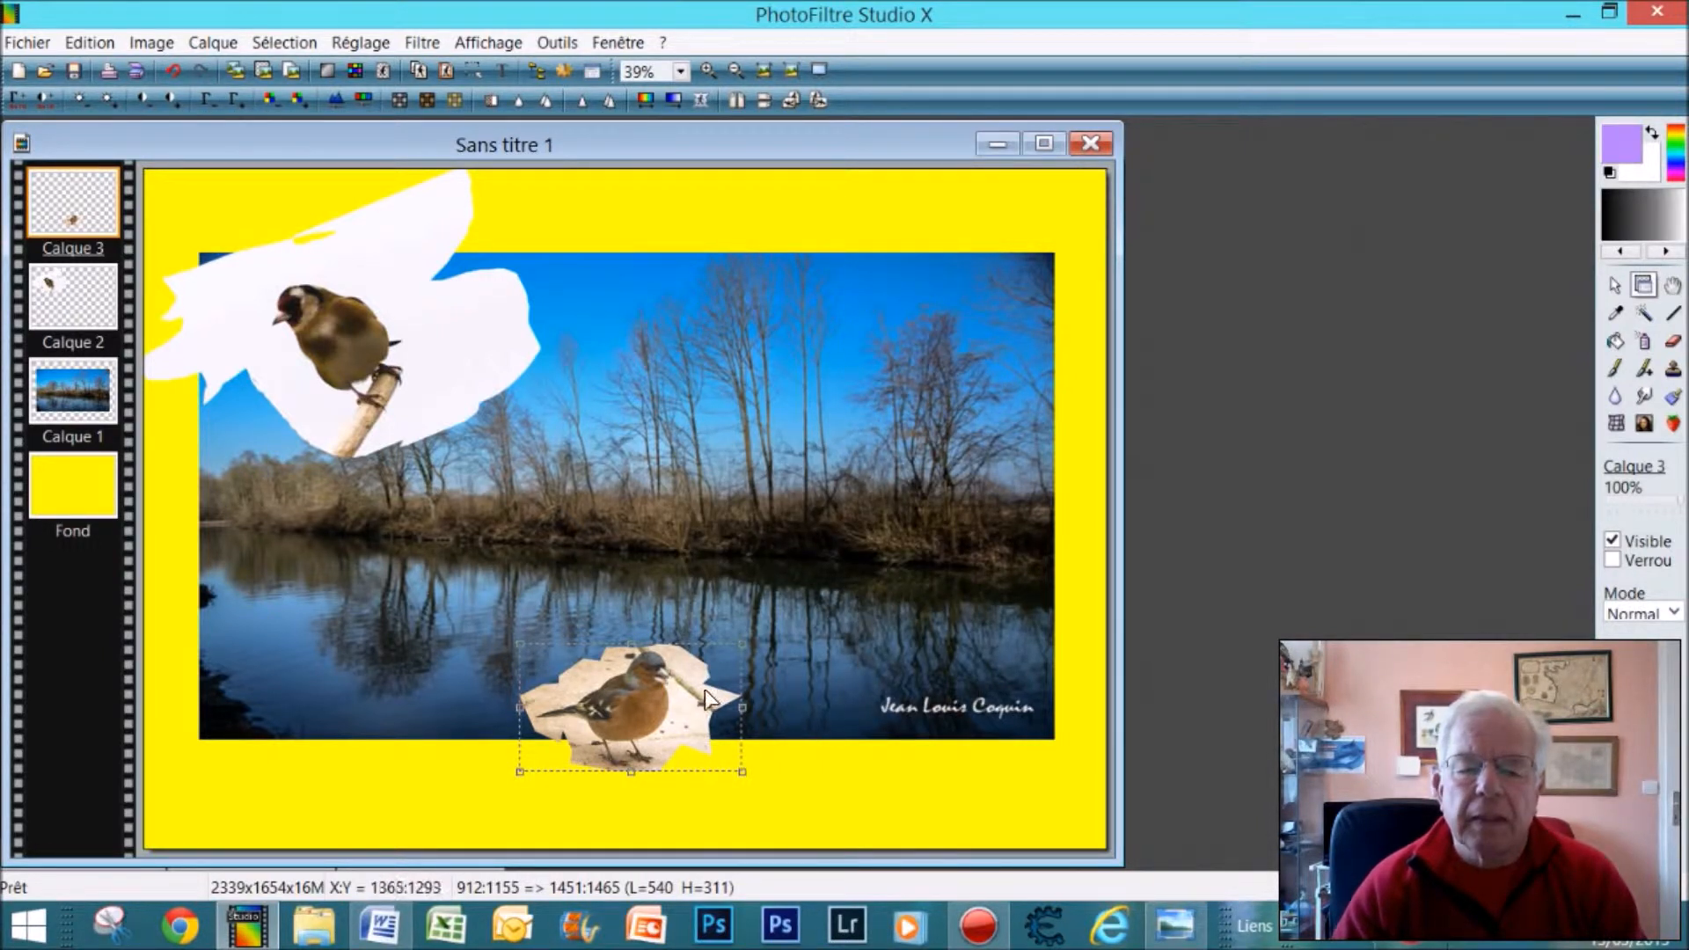
drag(735, 641, 868, 573)
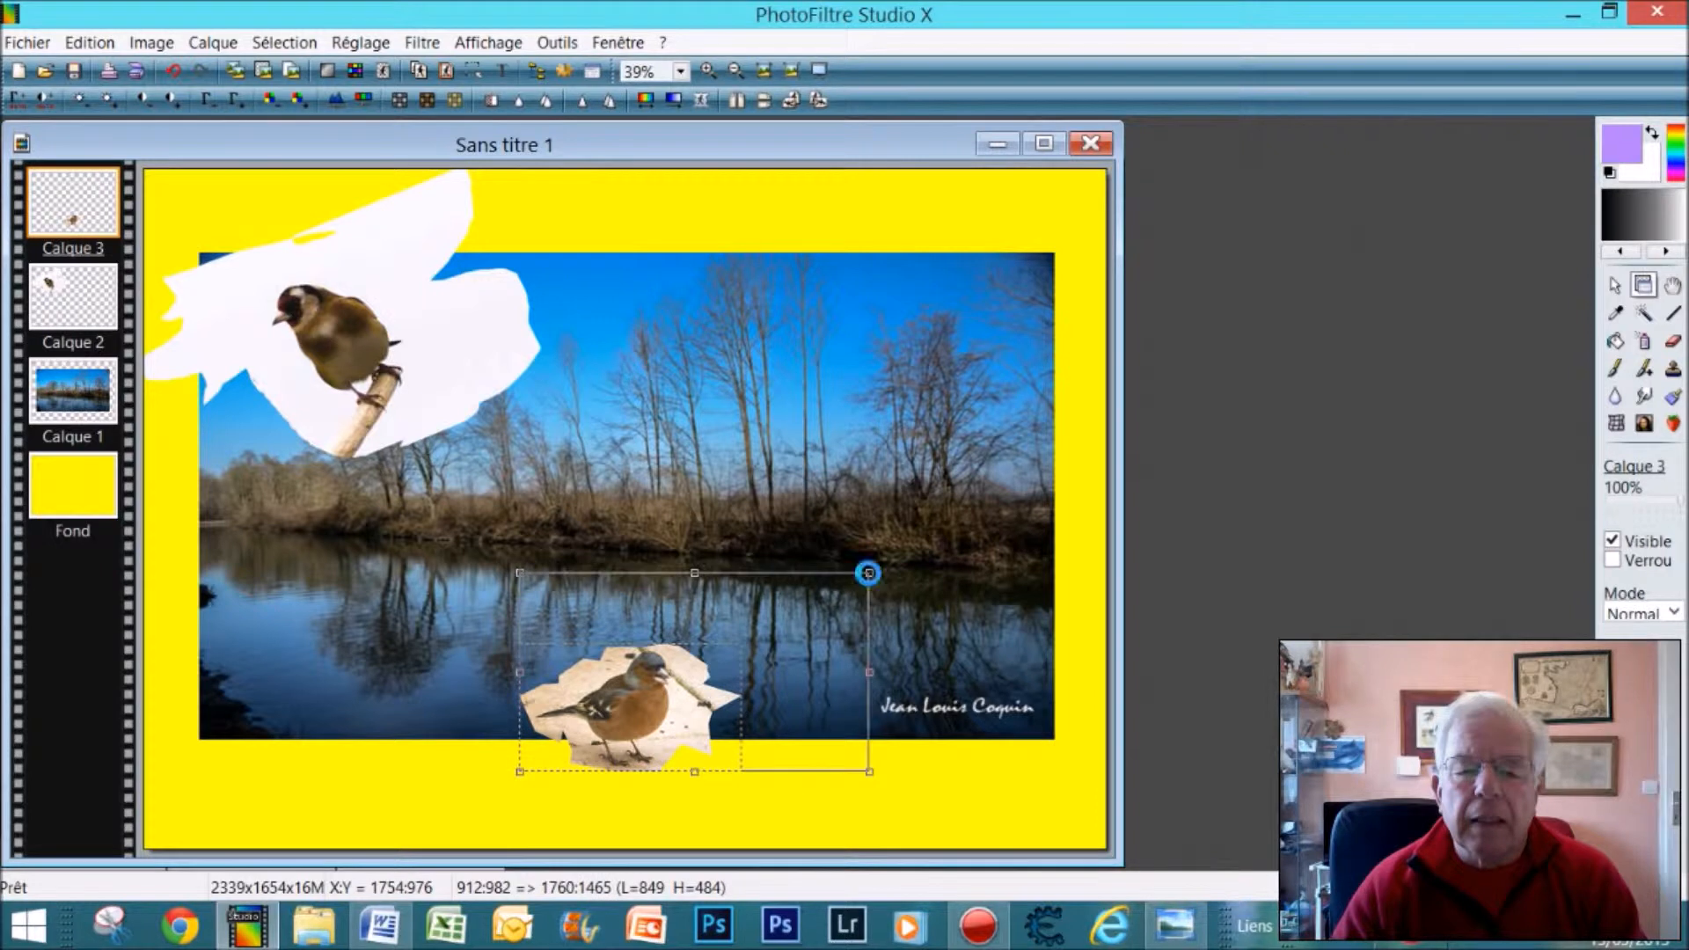
drag(697, 676, 666, 747)
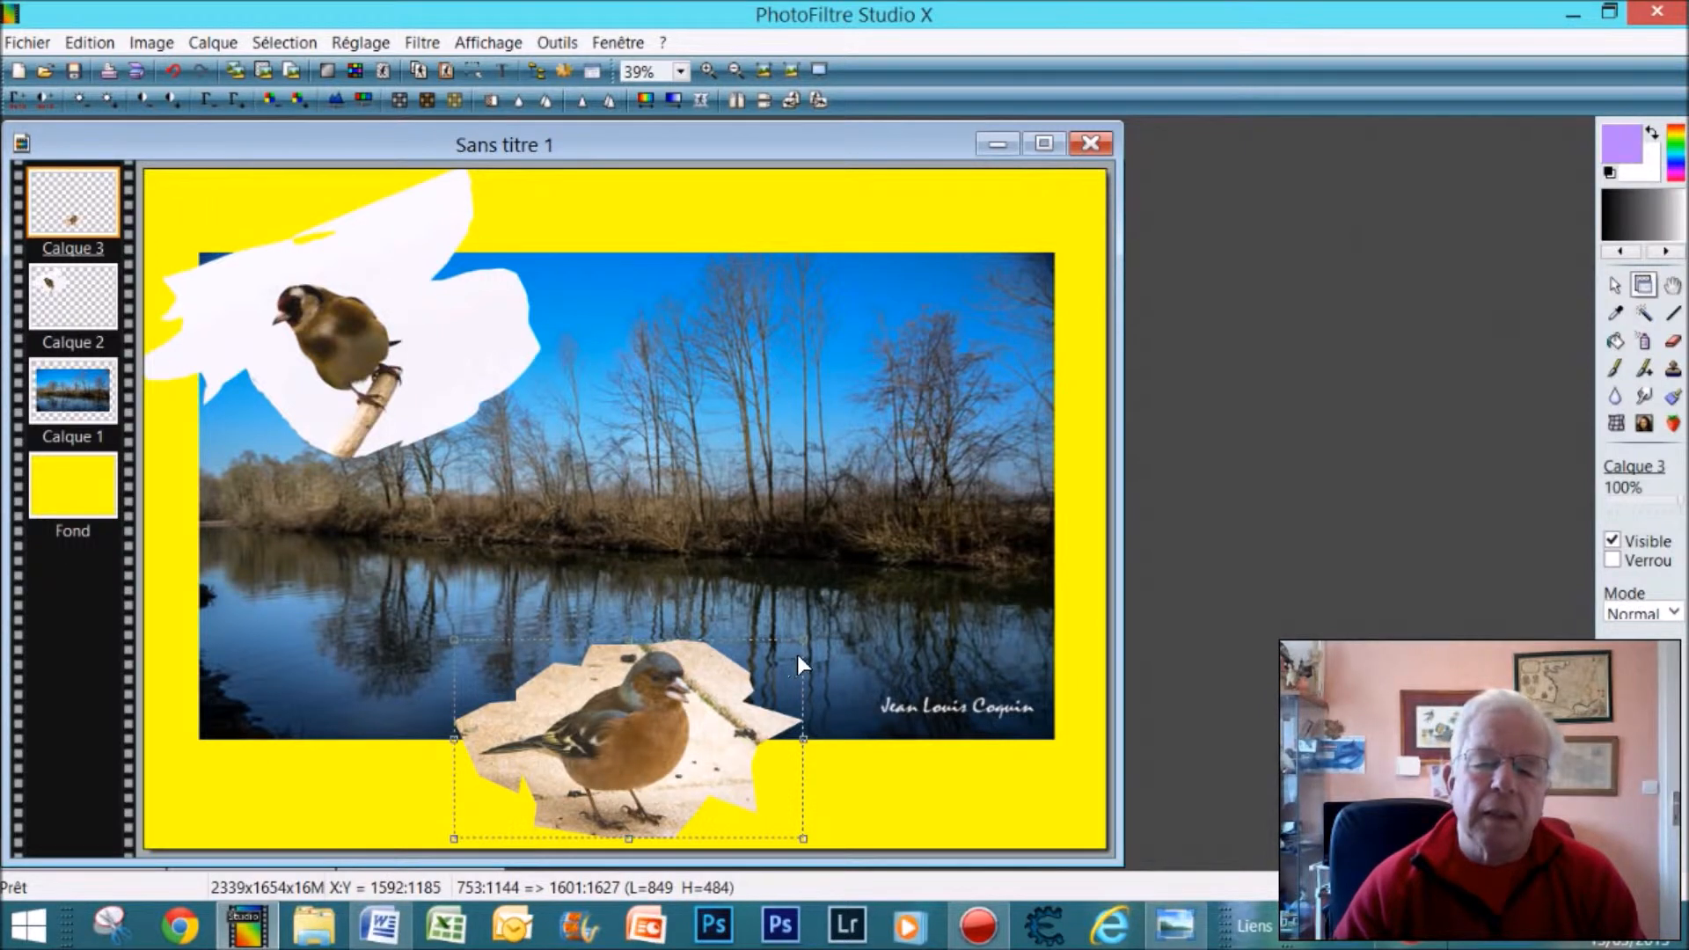
right_click(776, 662)
click(819, 676)
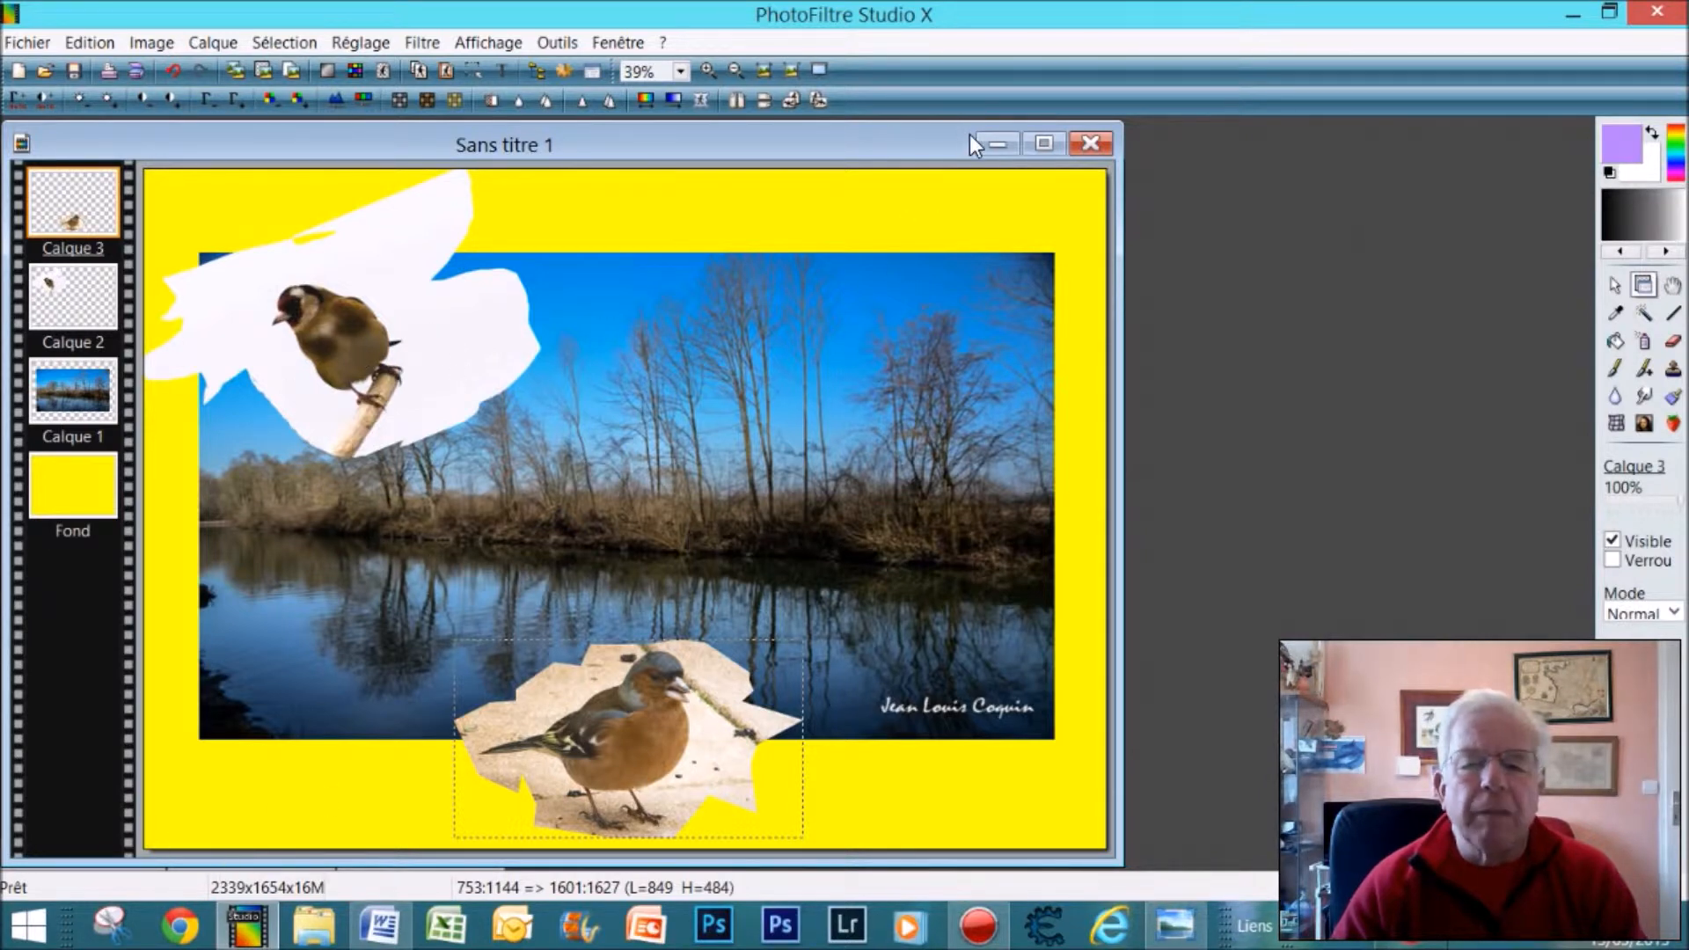
Minimise the montage, view the LES OISEAUX (12) picture with its lasso selection and minimise it again.
click(996, 145)
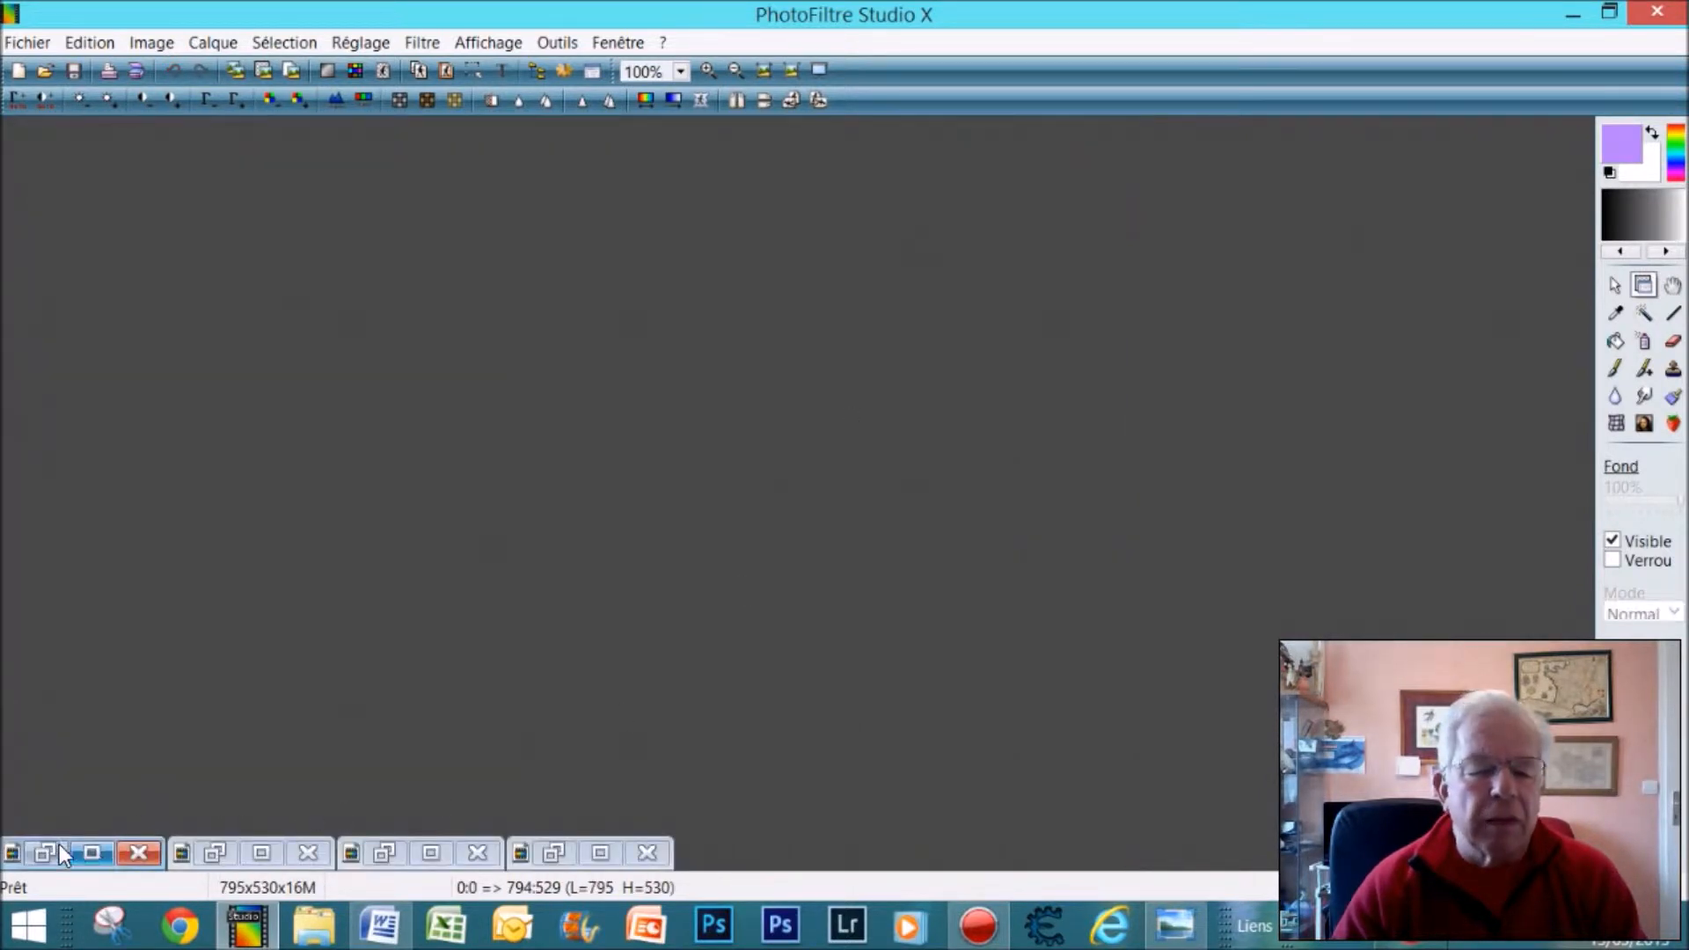
click(262, 850)
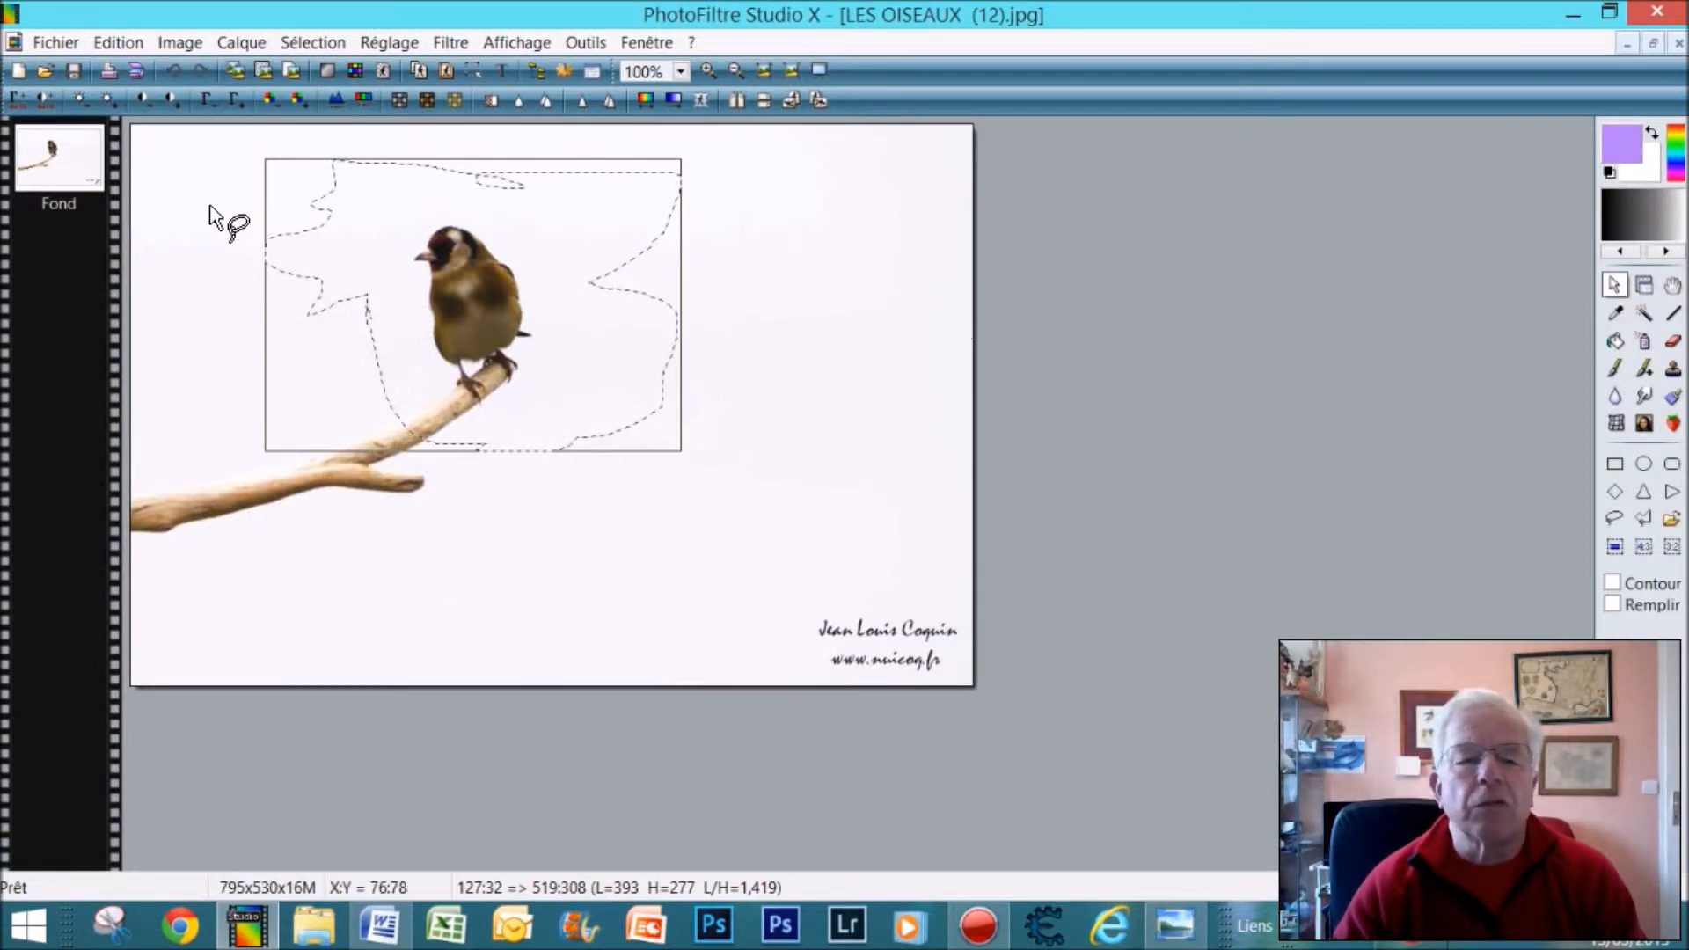
click(1626, 43)
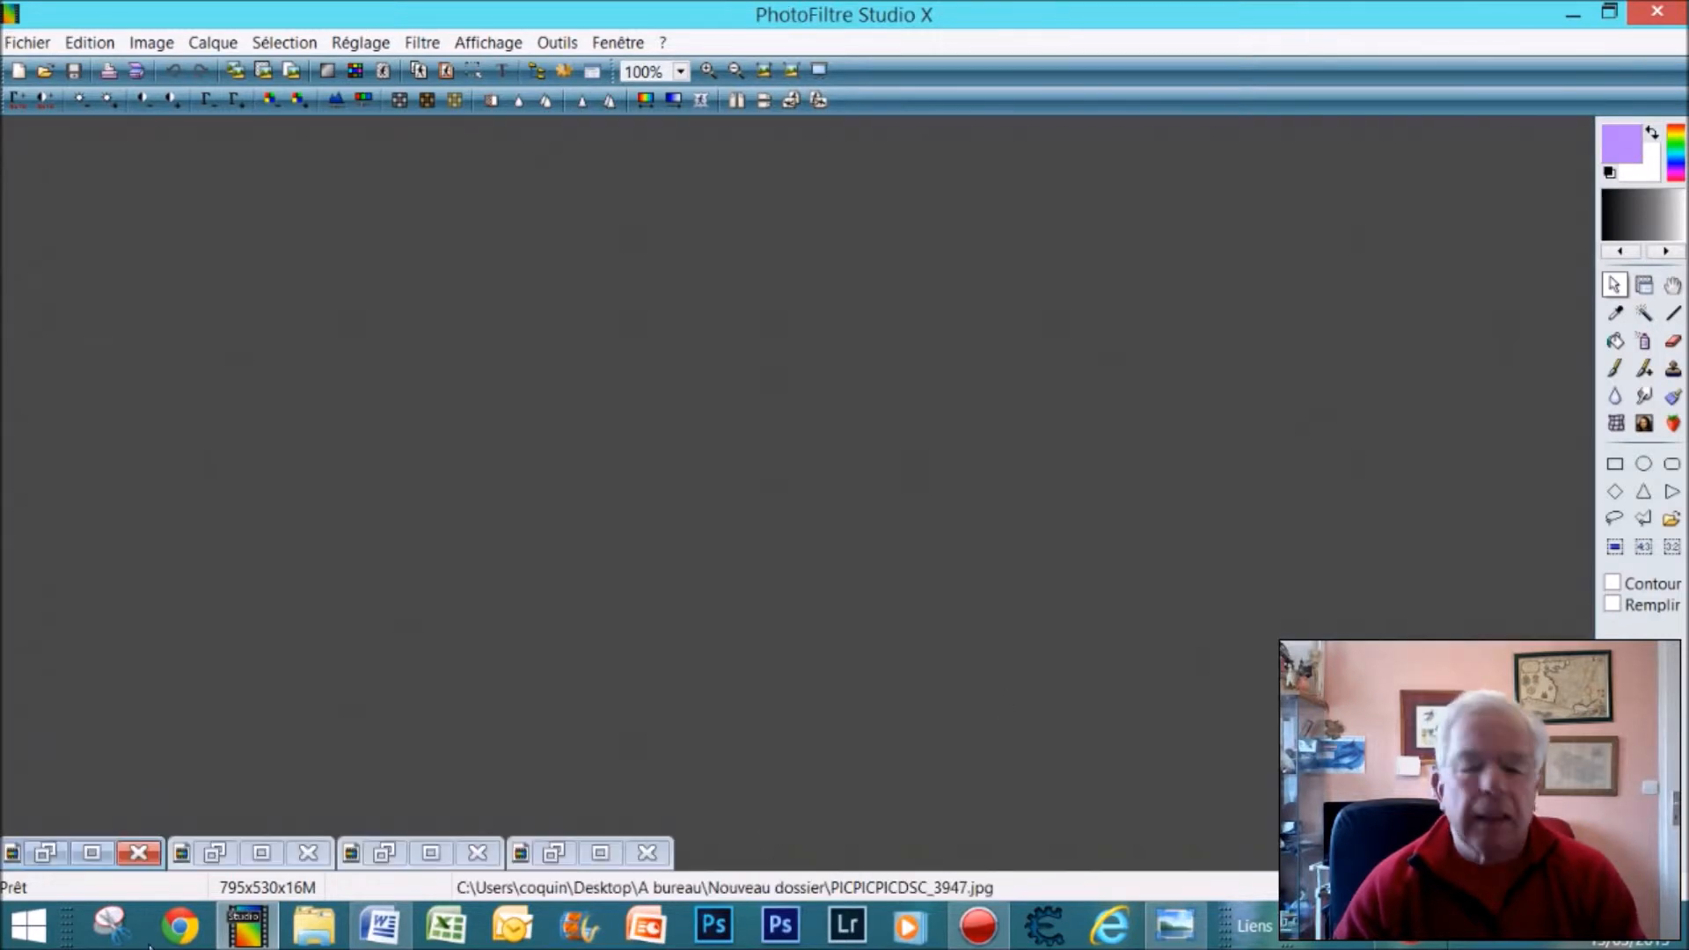
View the river photo and the LES OISEAUX (21) picture, minimise each one, and restore the montage.
click(92, 851)
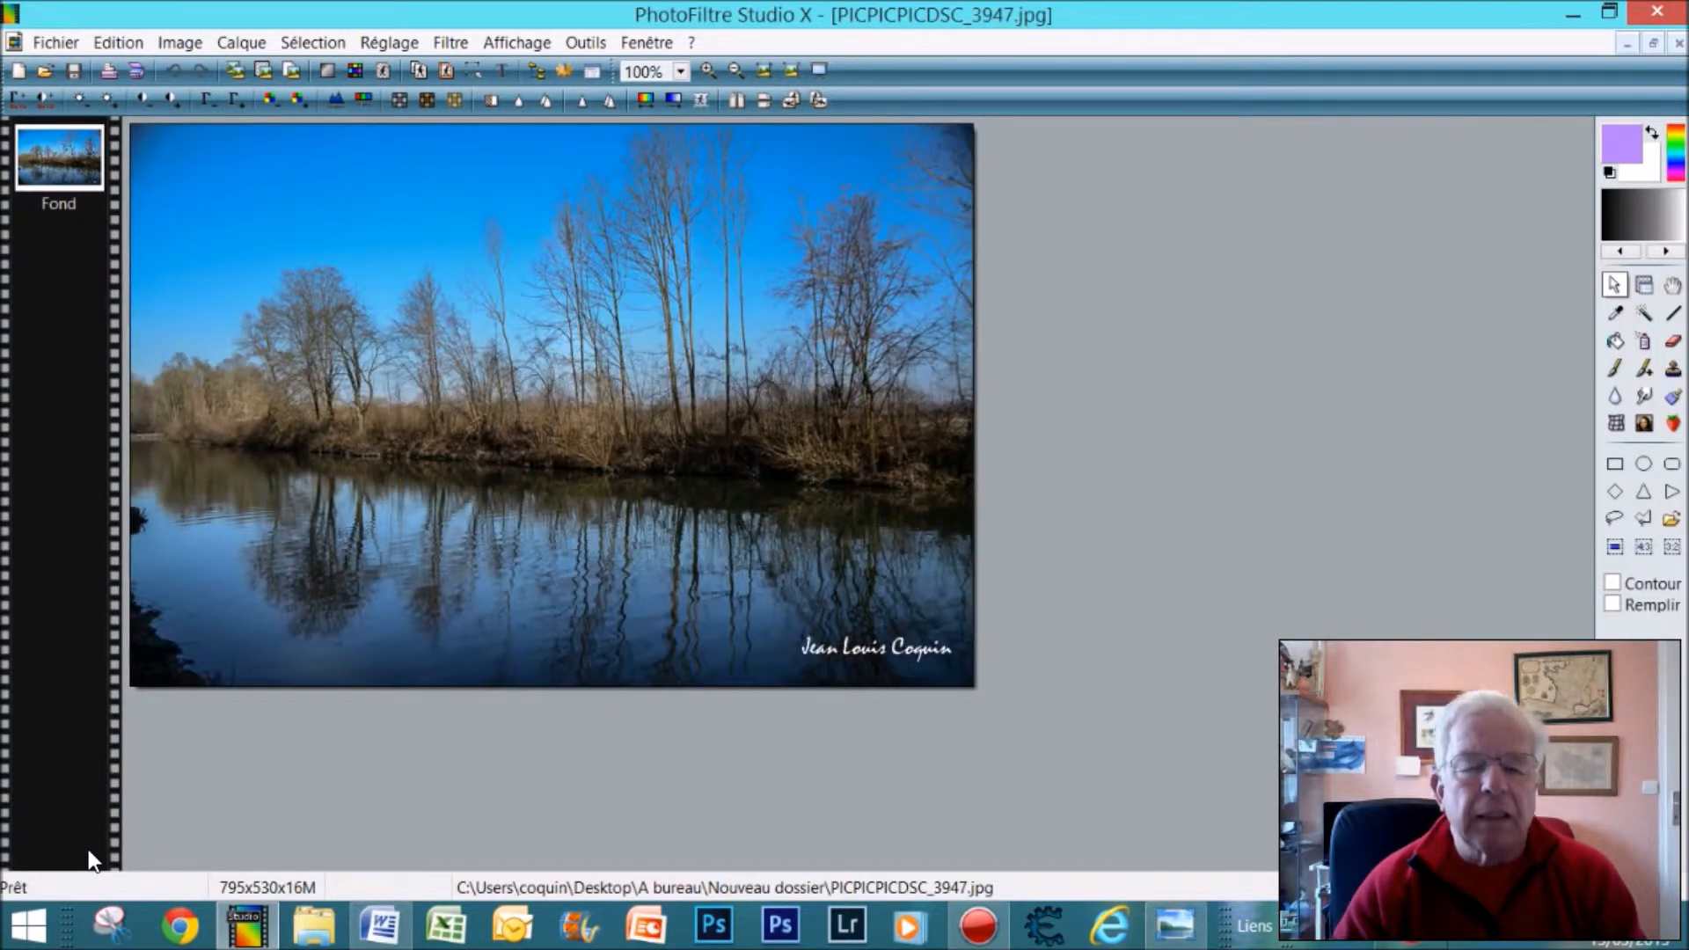
click(1626, 43)
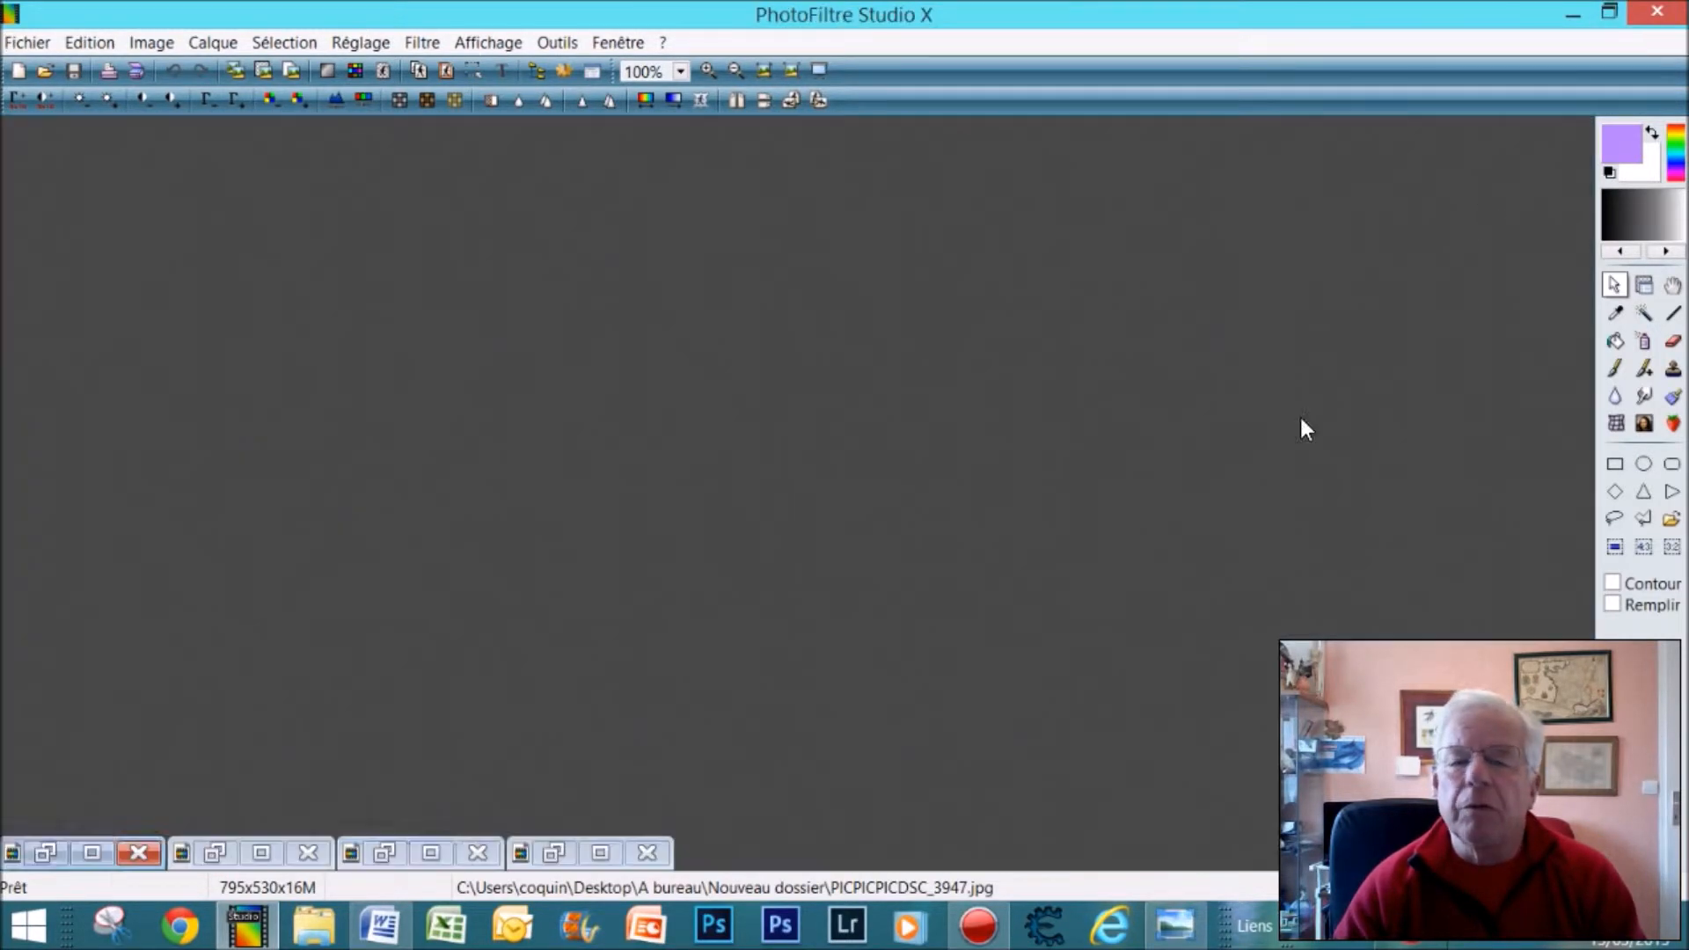
click(429, 852)
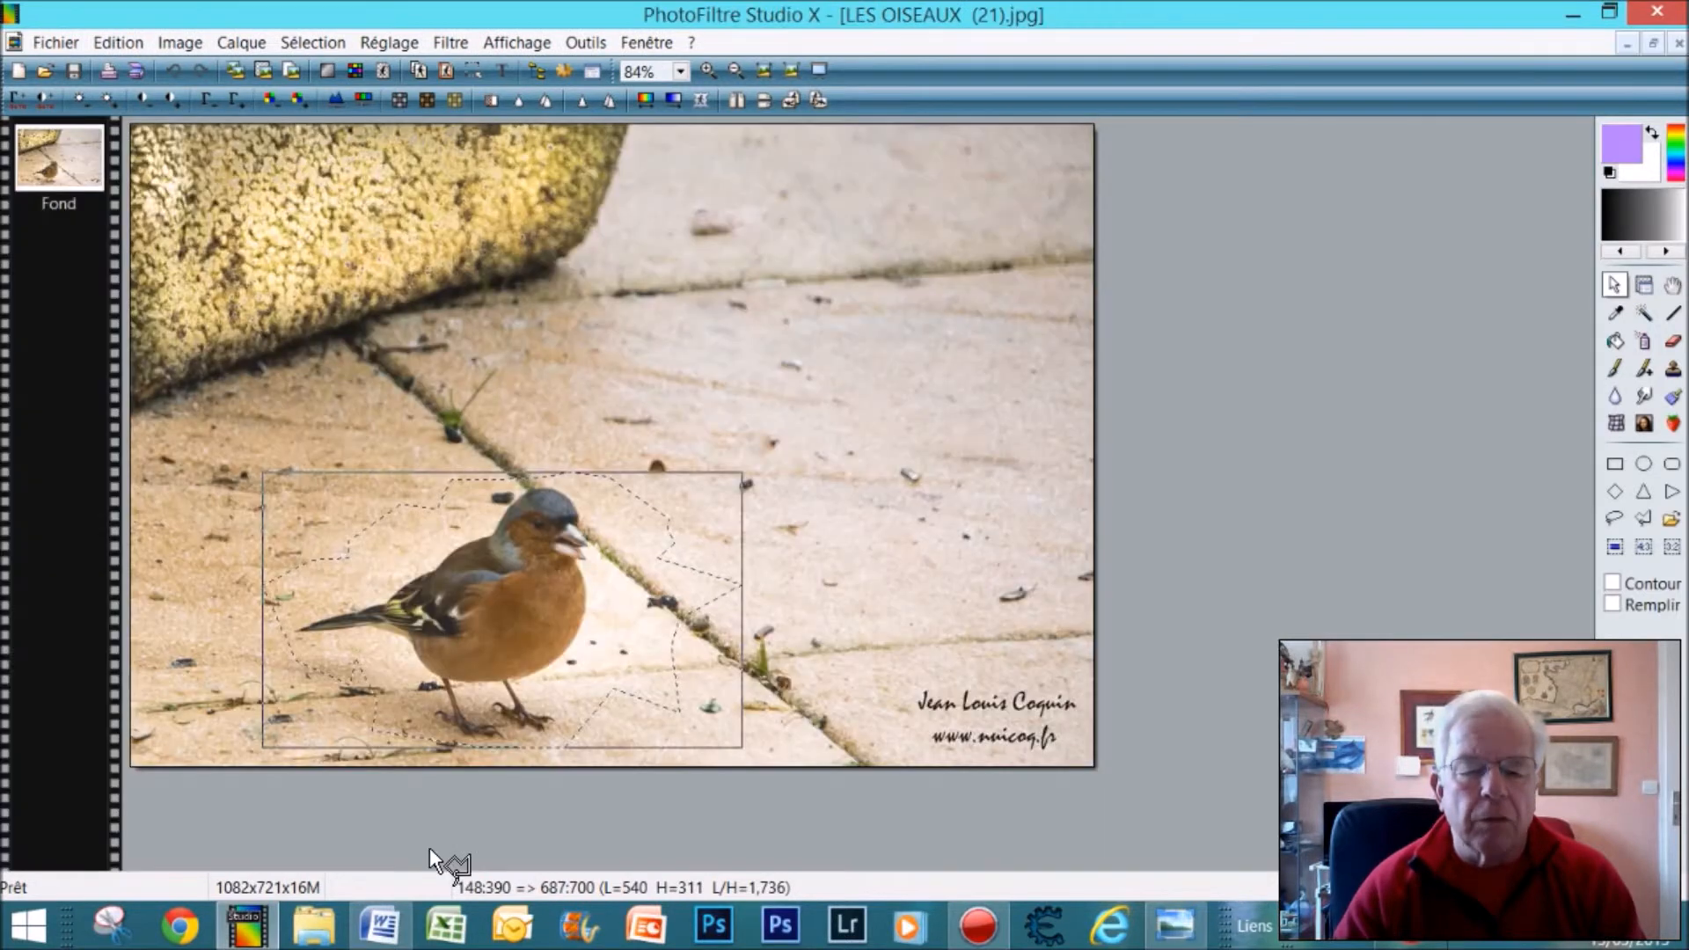
click(1626, 43)
click(602, 851)
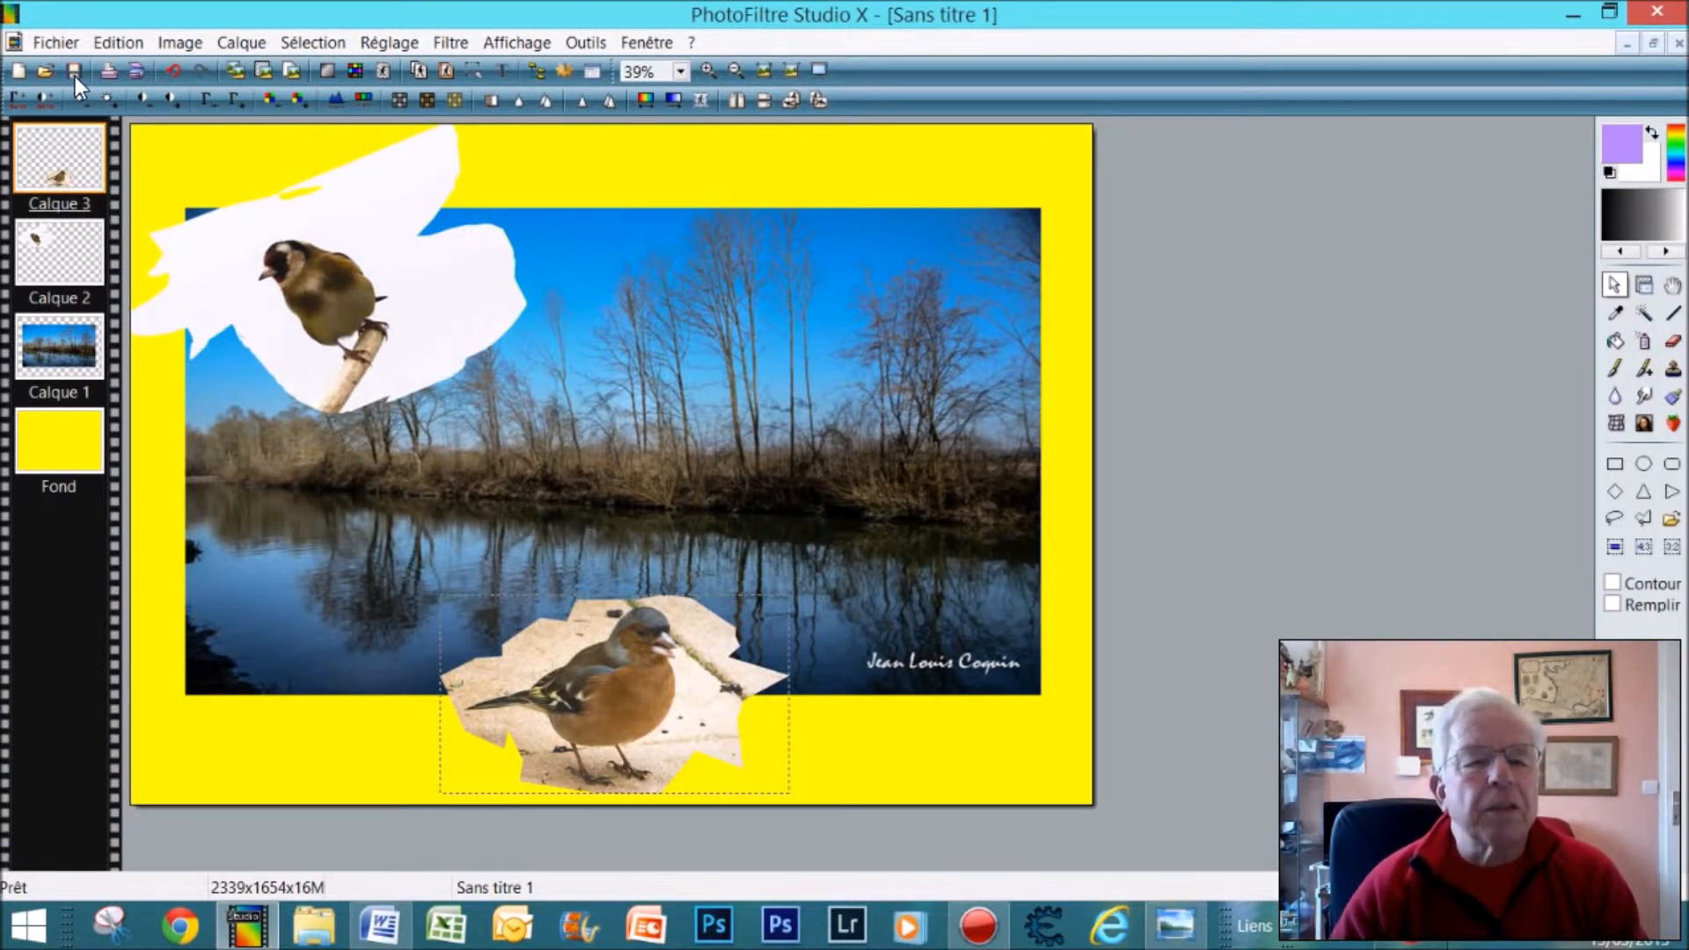
Open the swan picture LES OISEAUX (31) from the Nouveau dossier folder.
click(39, 71)
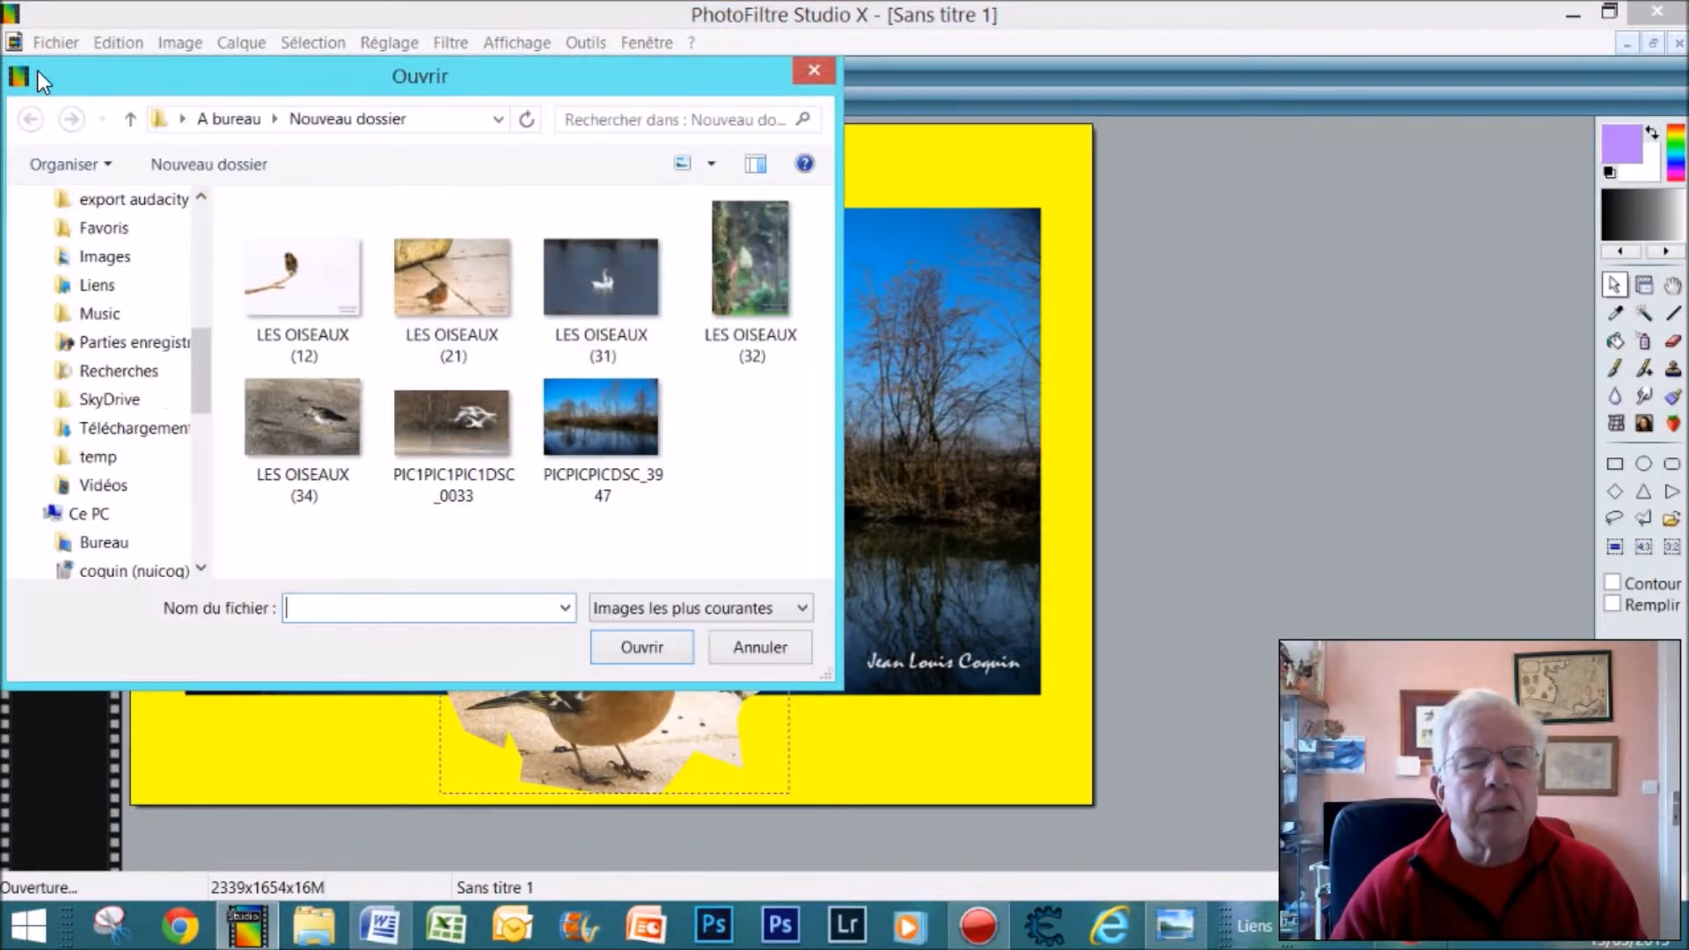
click(607, 296)
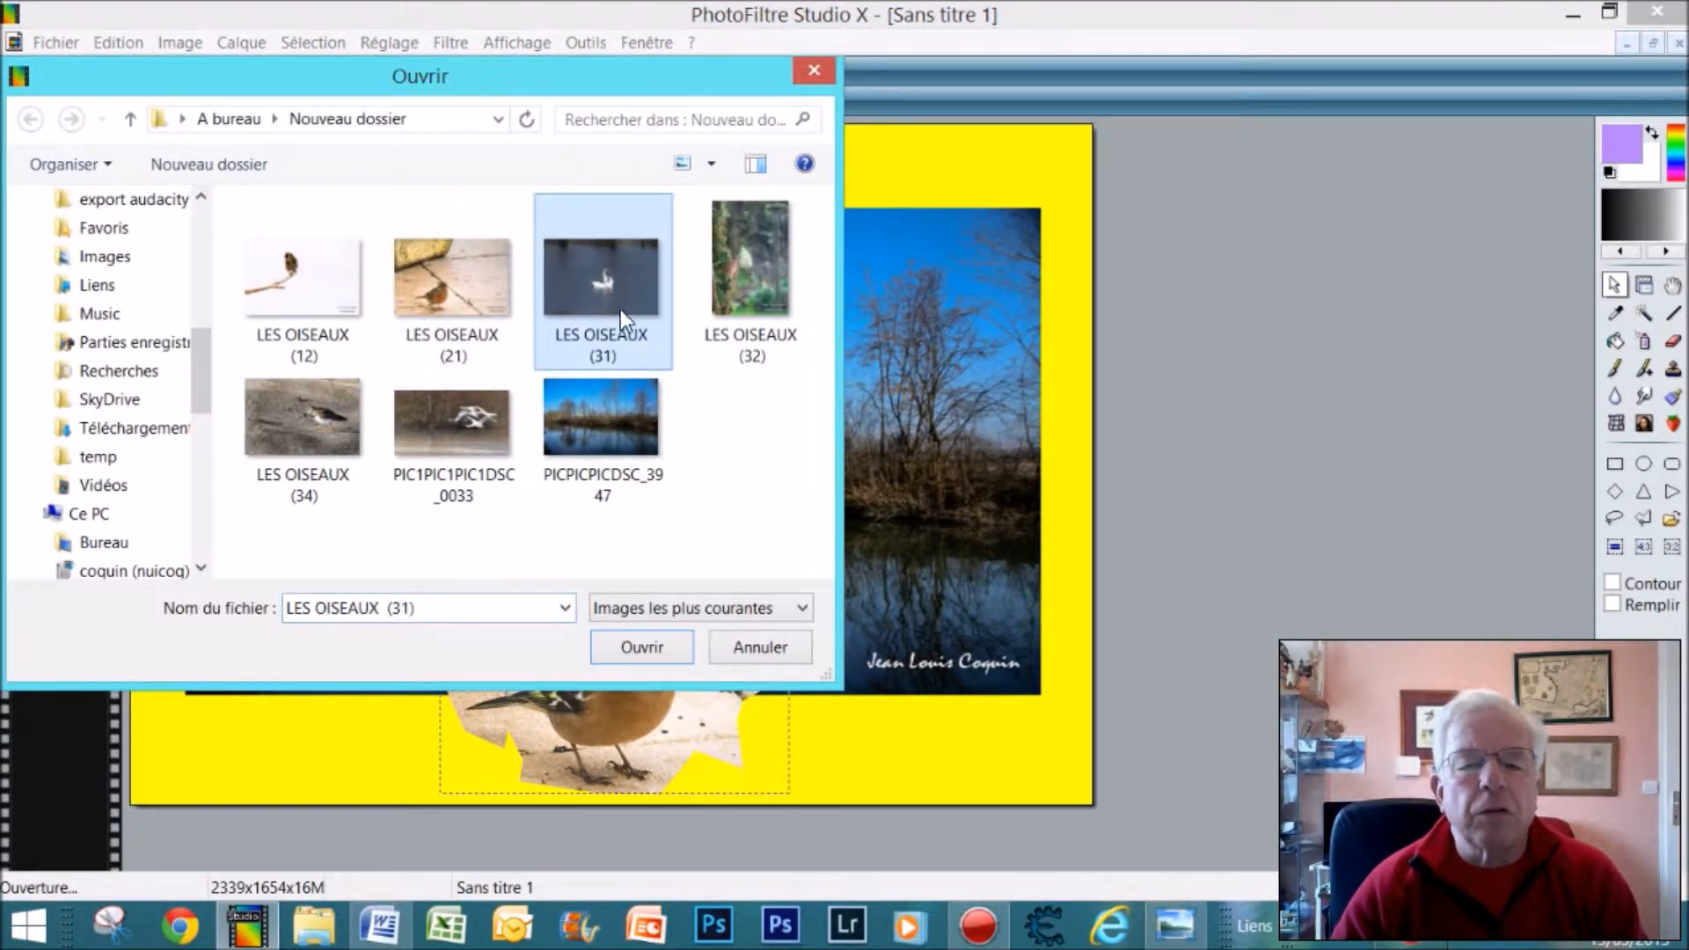
click(643, 647)
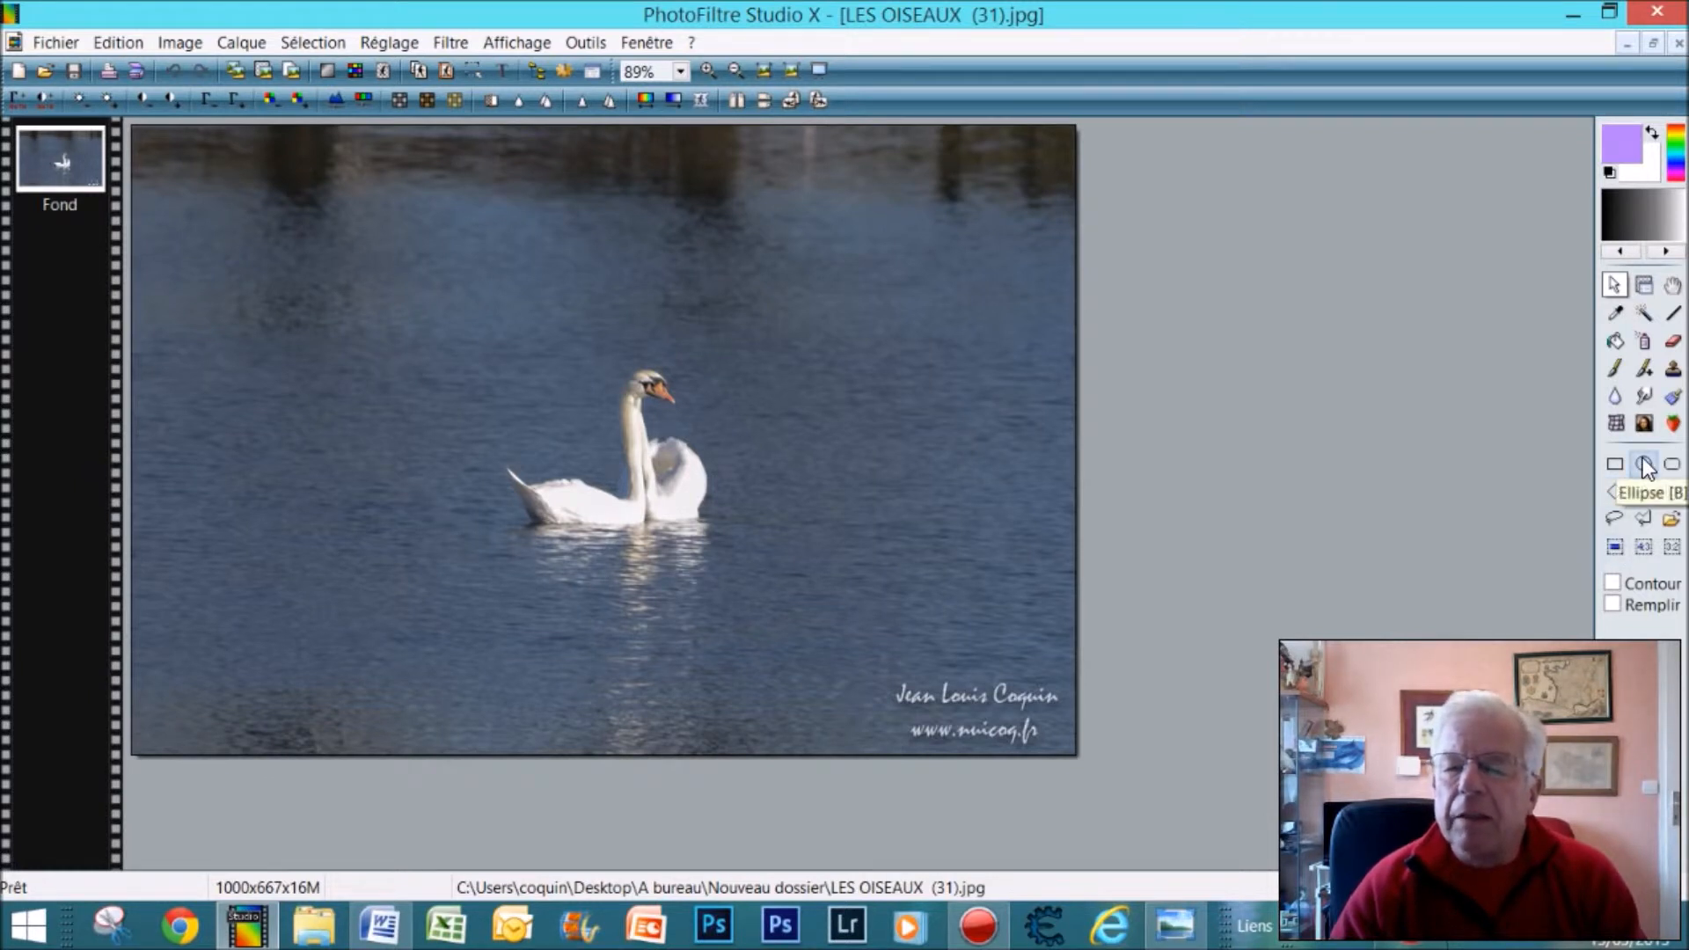
Draw an elliptical selection of about 309 x 281 pixels around the swan and copy it.
drag(554, 328, 788, 649)
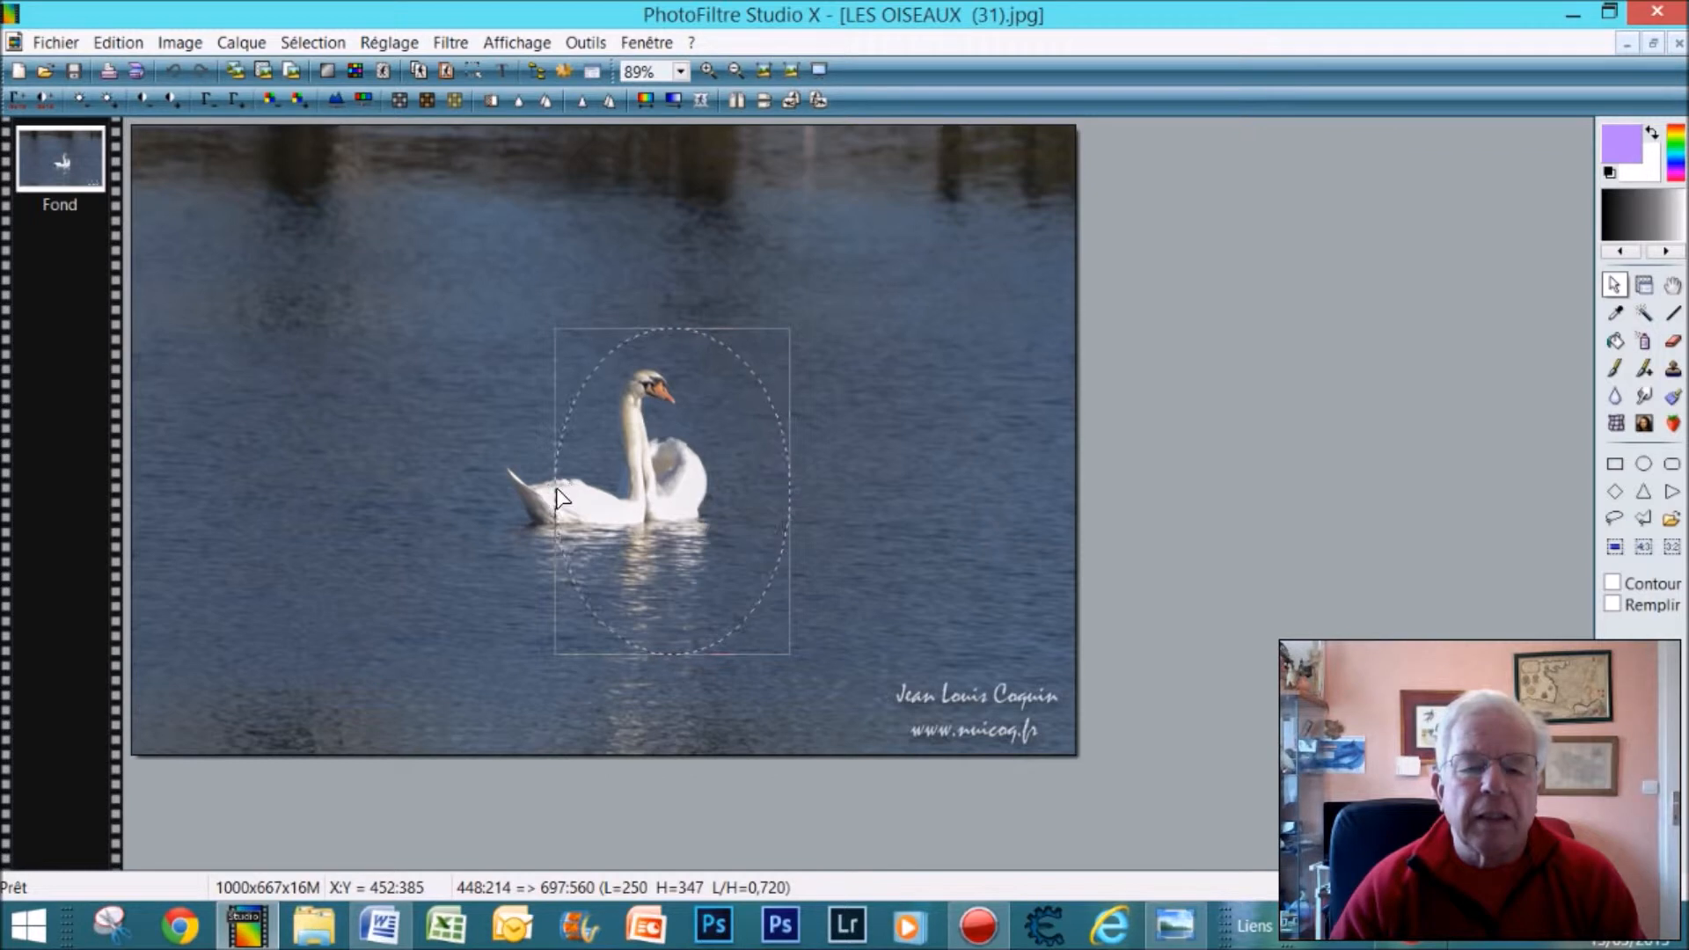
drag(556, 490, 498, 488)
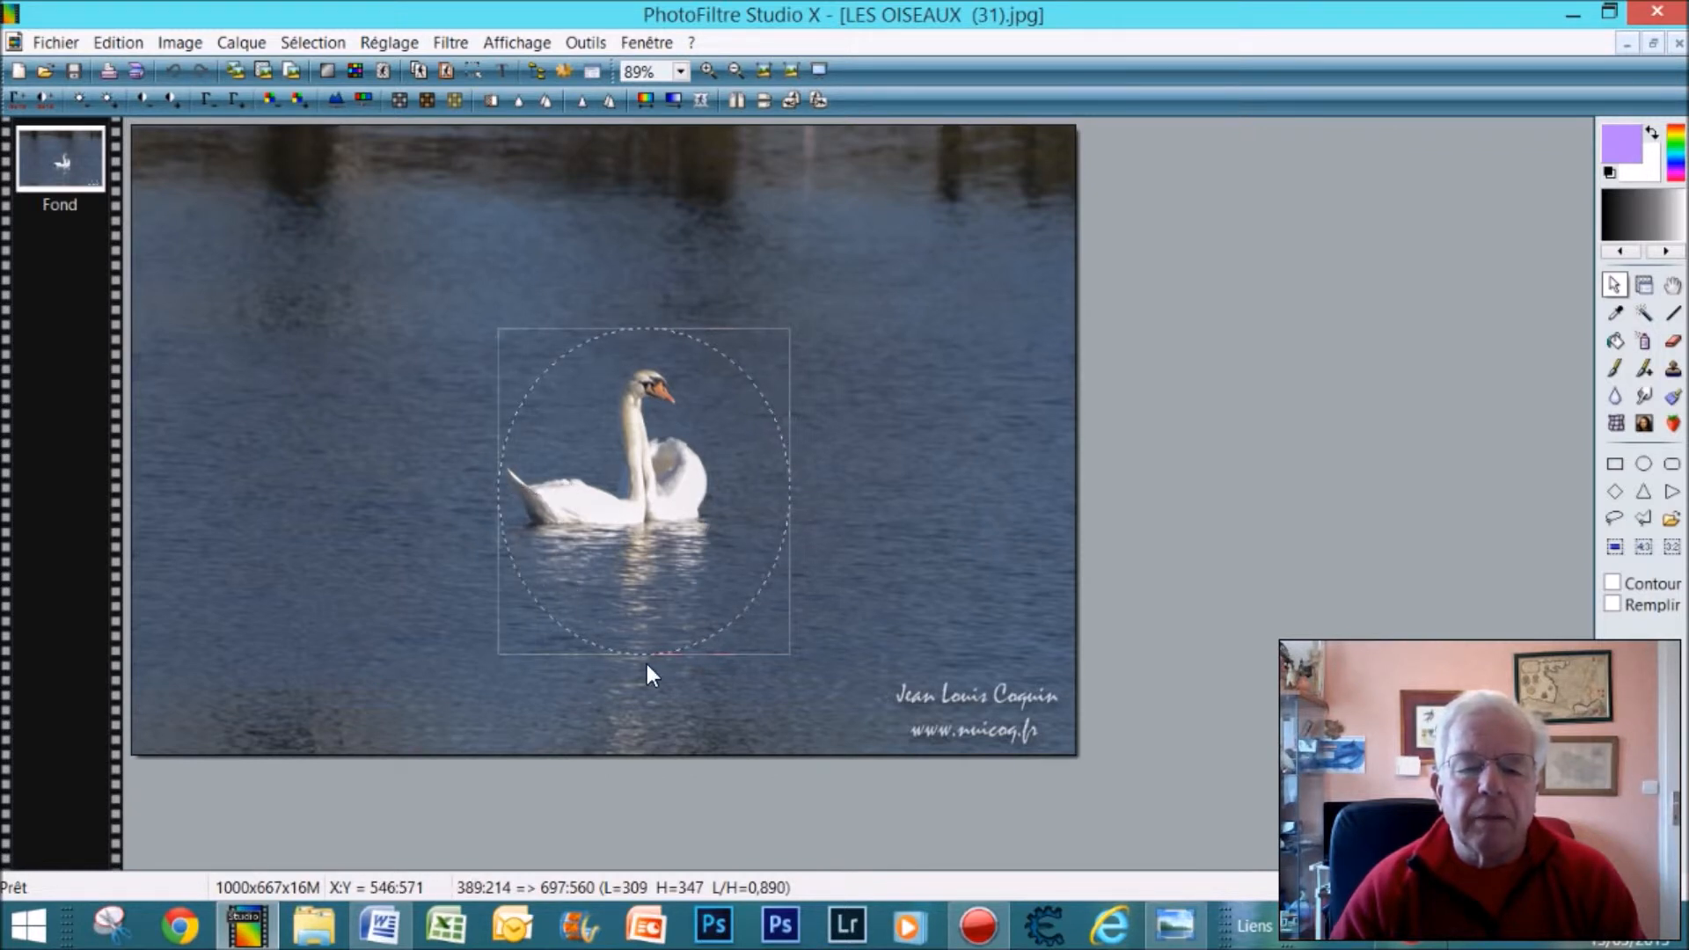
drag(647, 655, 659, 554)
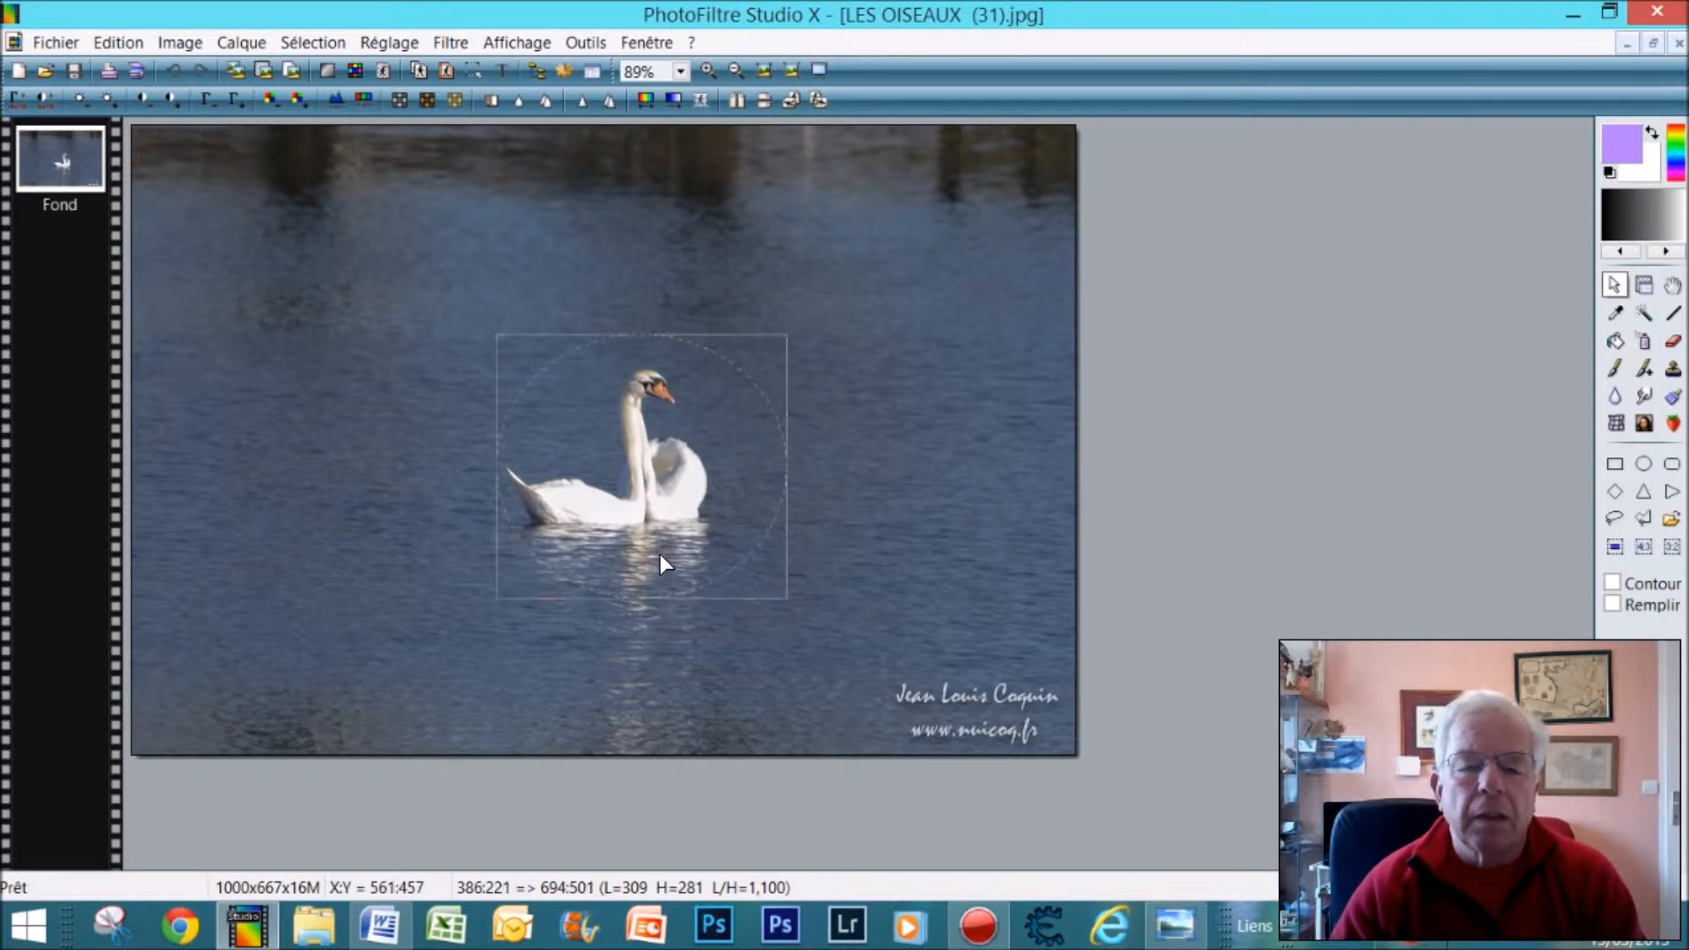
right_click(678, 535)
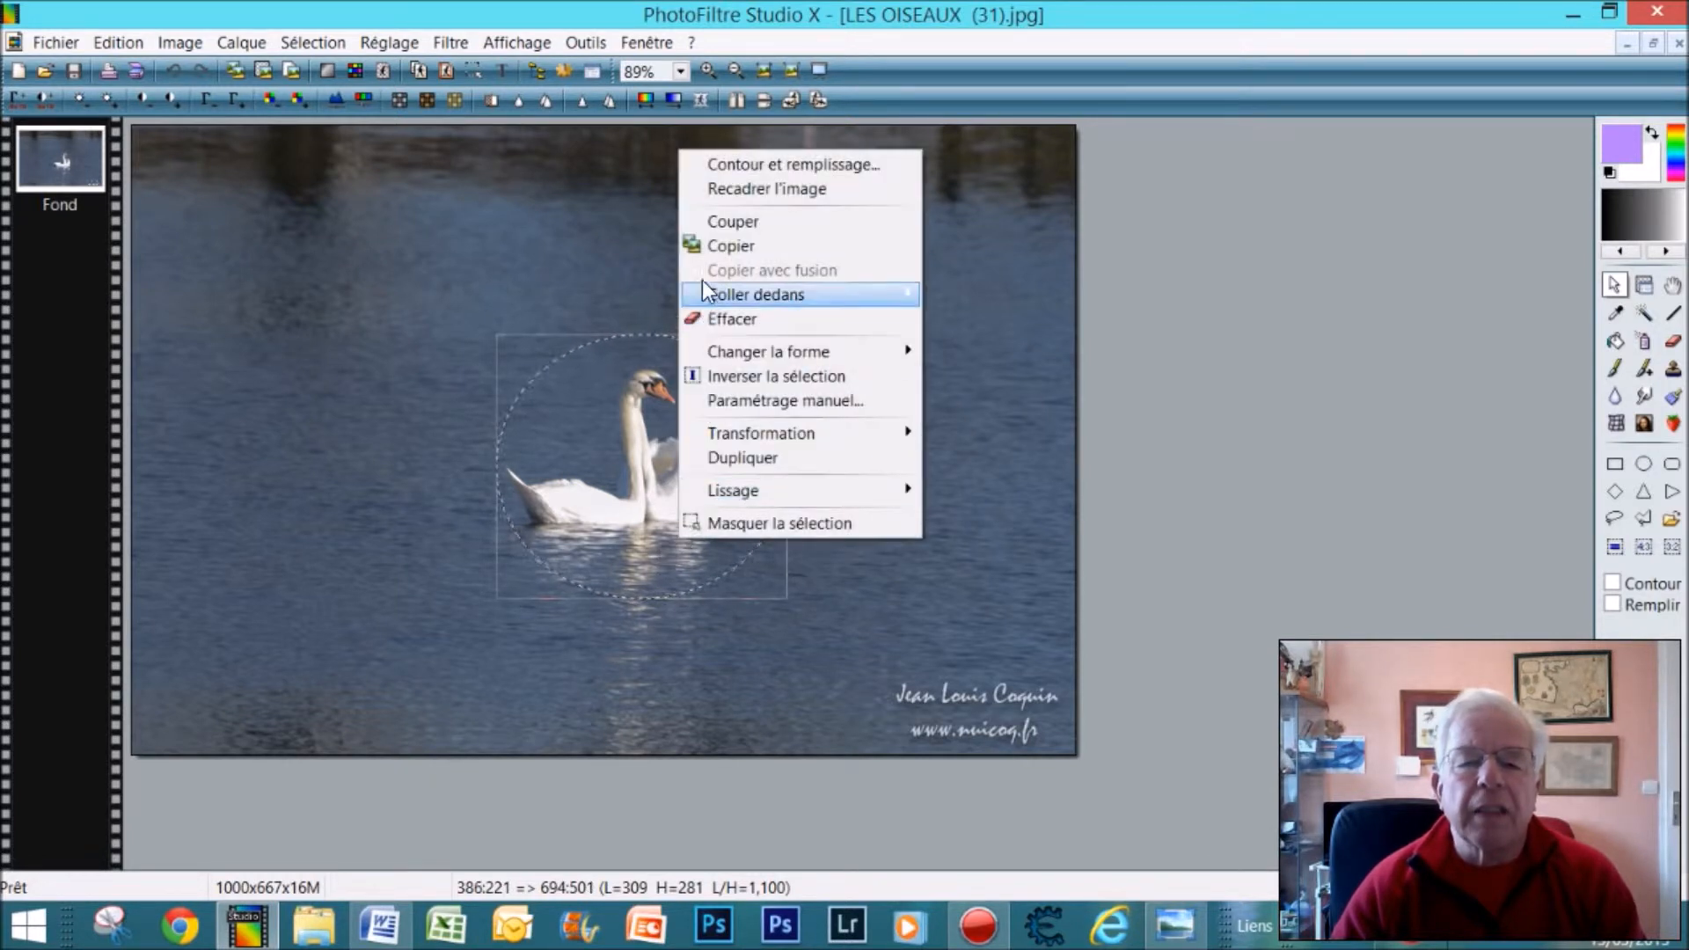
click(731, 245)
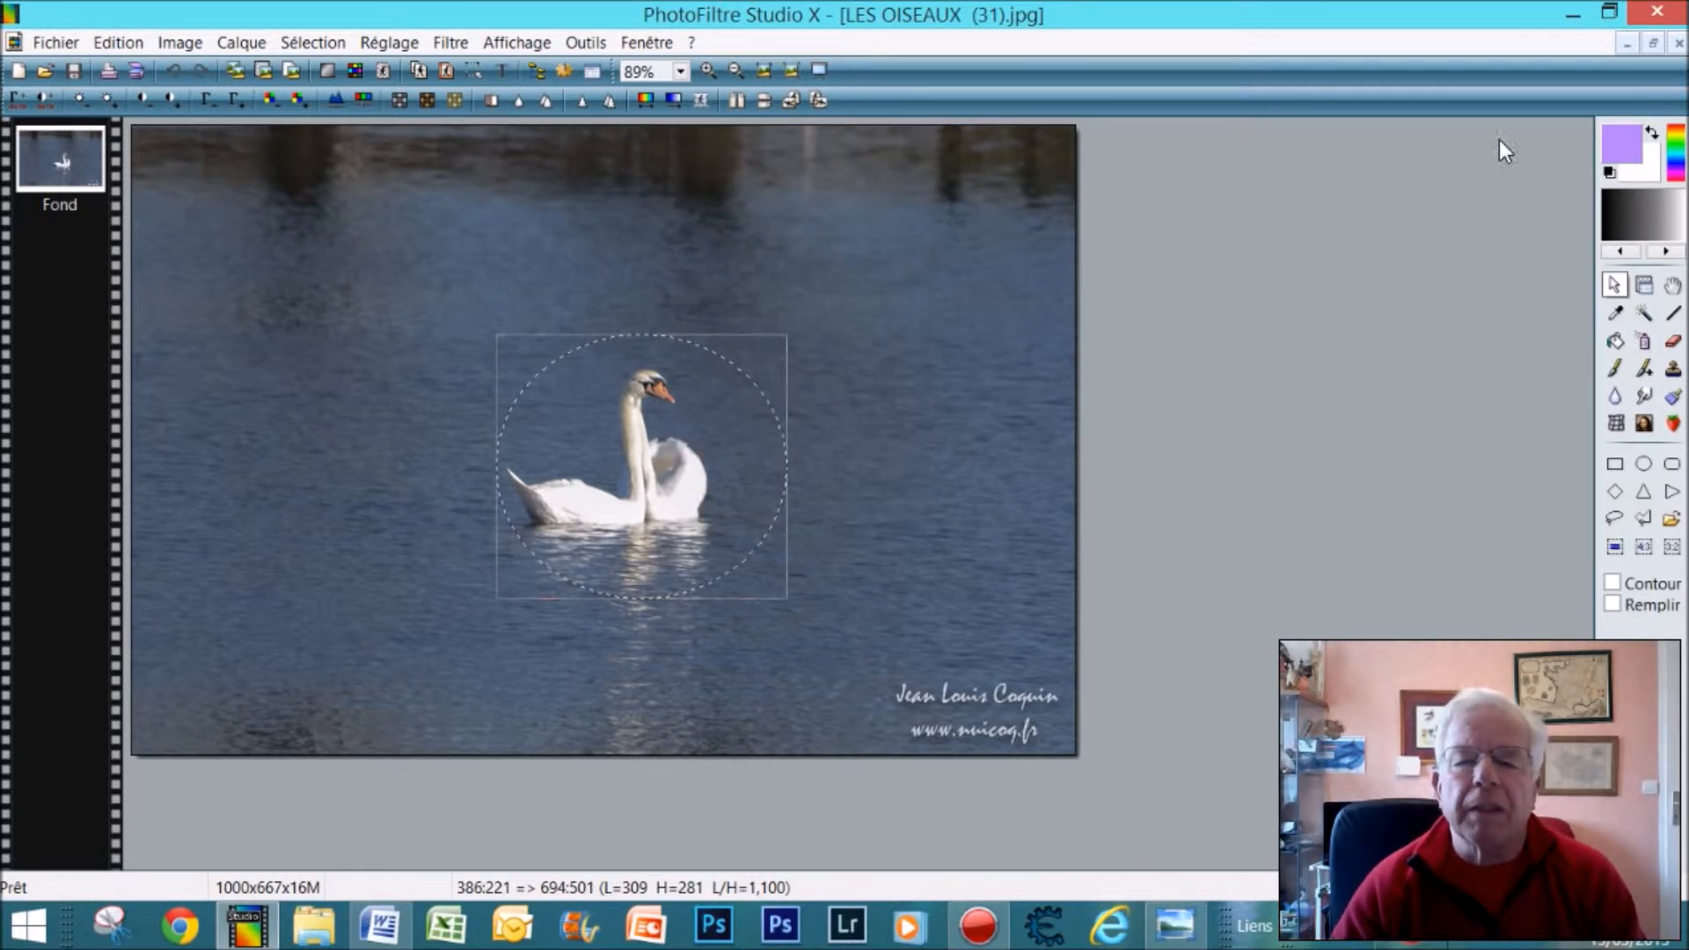
Minimise the swan picture, paste the round cut-out as a new layer on the montage and place it on the water in the river photo's lower-left area.
click(1628, 44)
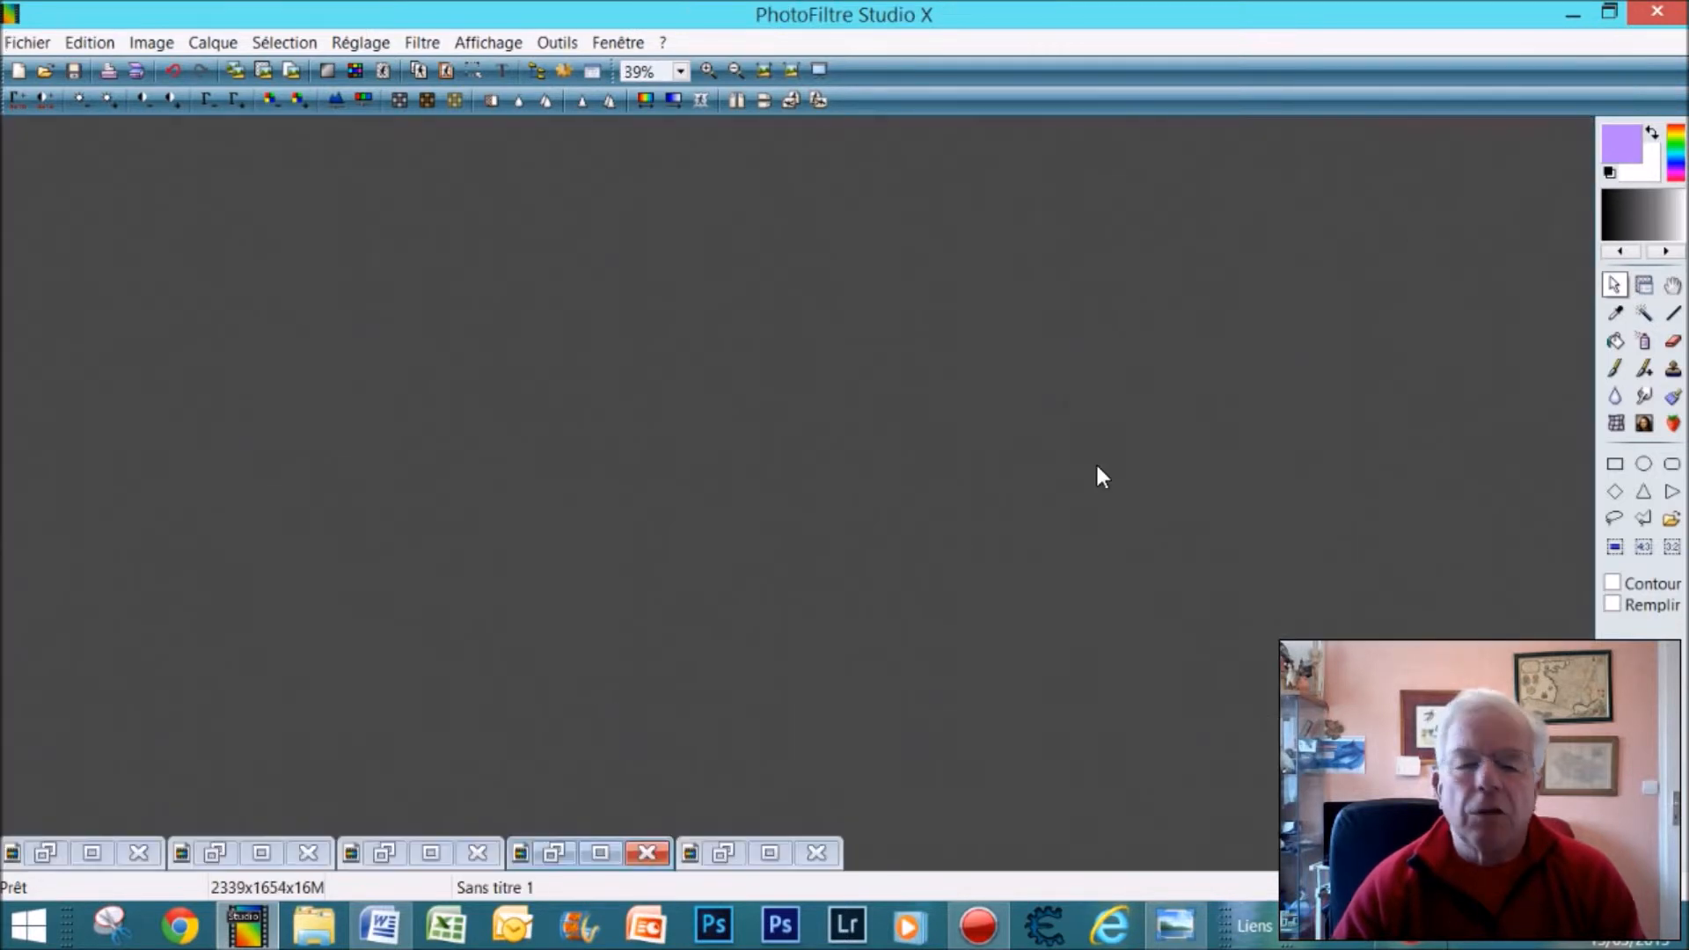
click(598, 846)
right_click(337, 519)
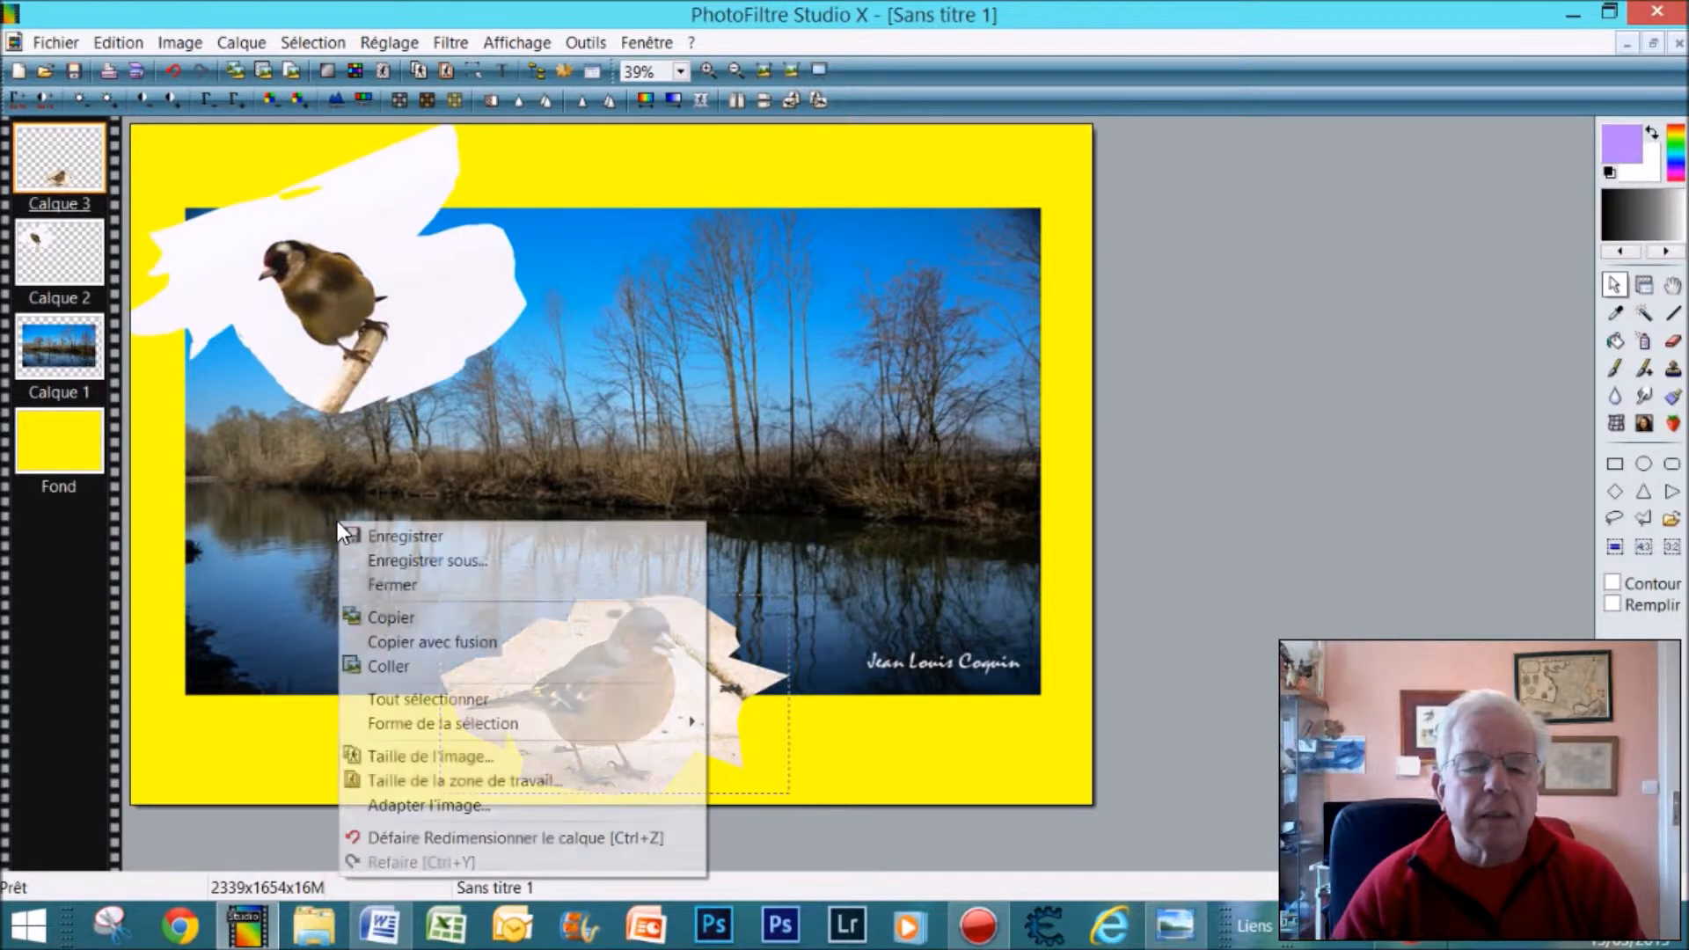
click(389, 665)
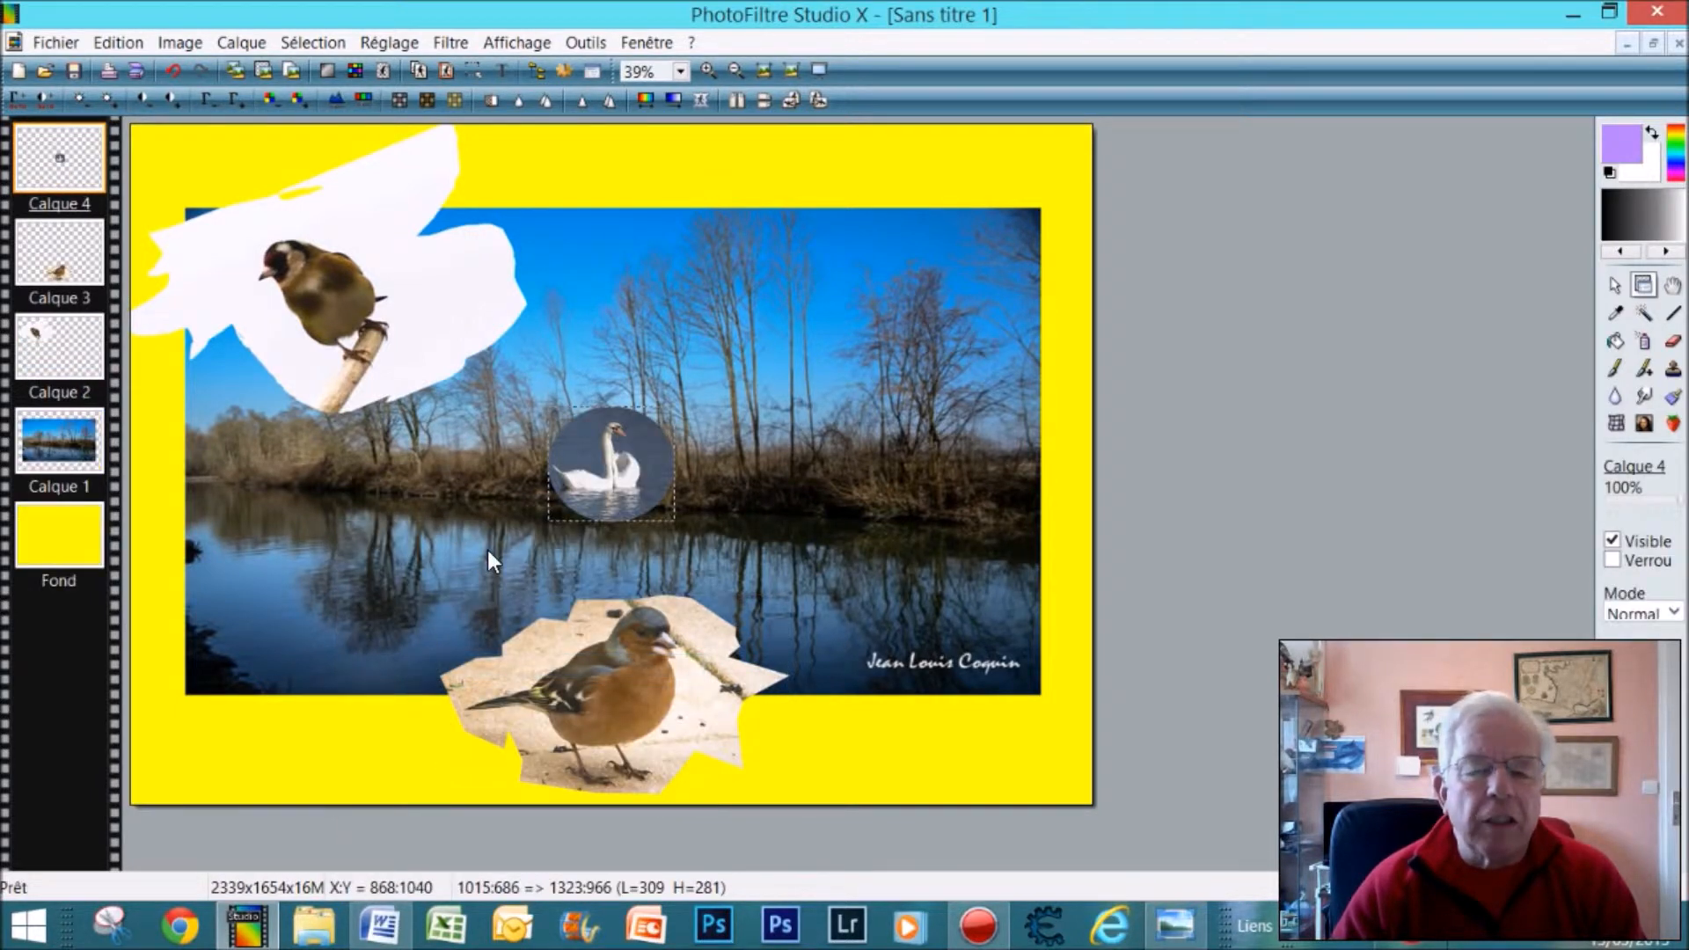
drag(612, 475, 314, 616)
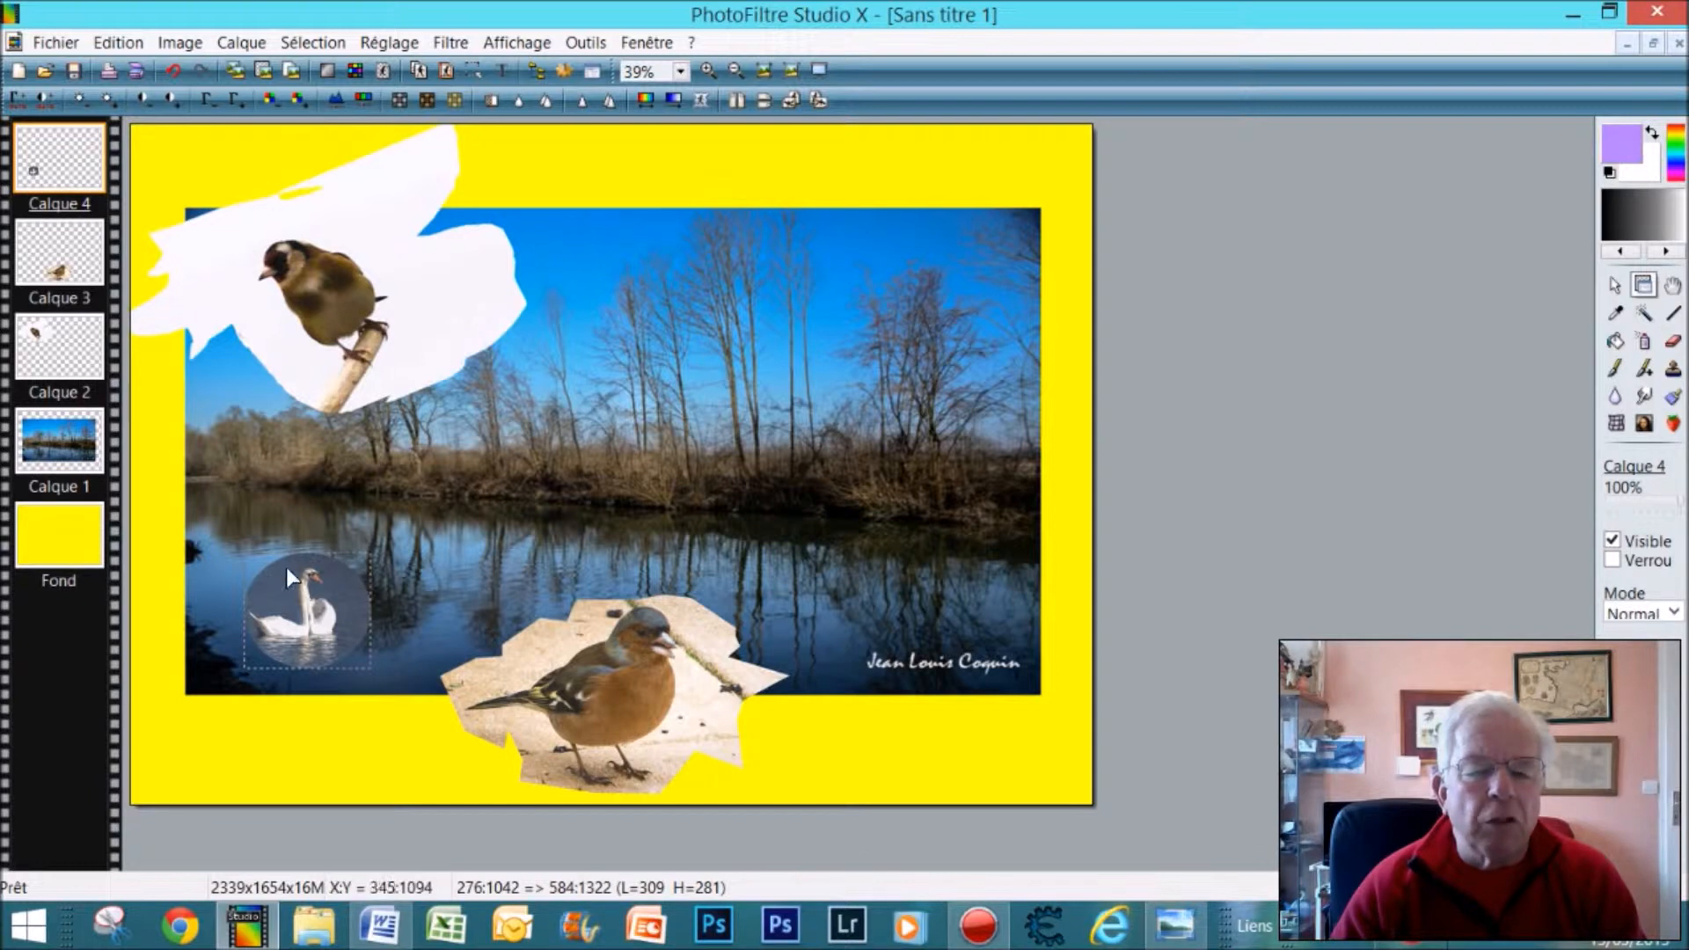
drag(297, 623, 276, 620)
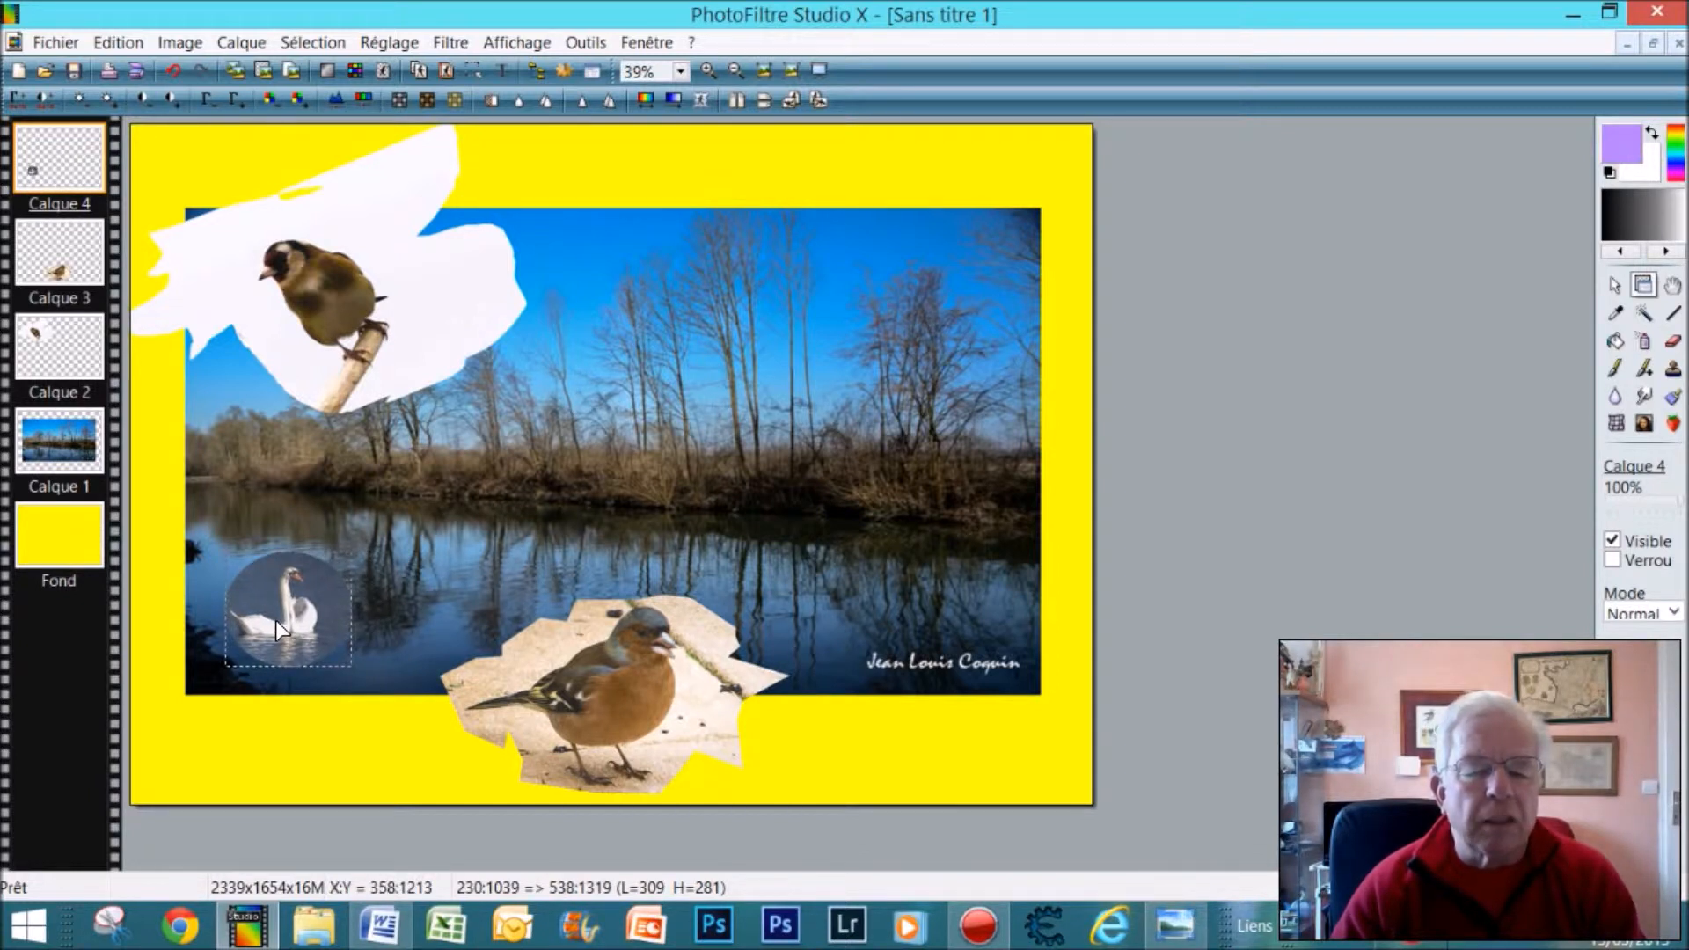
click(359, 637)
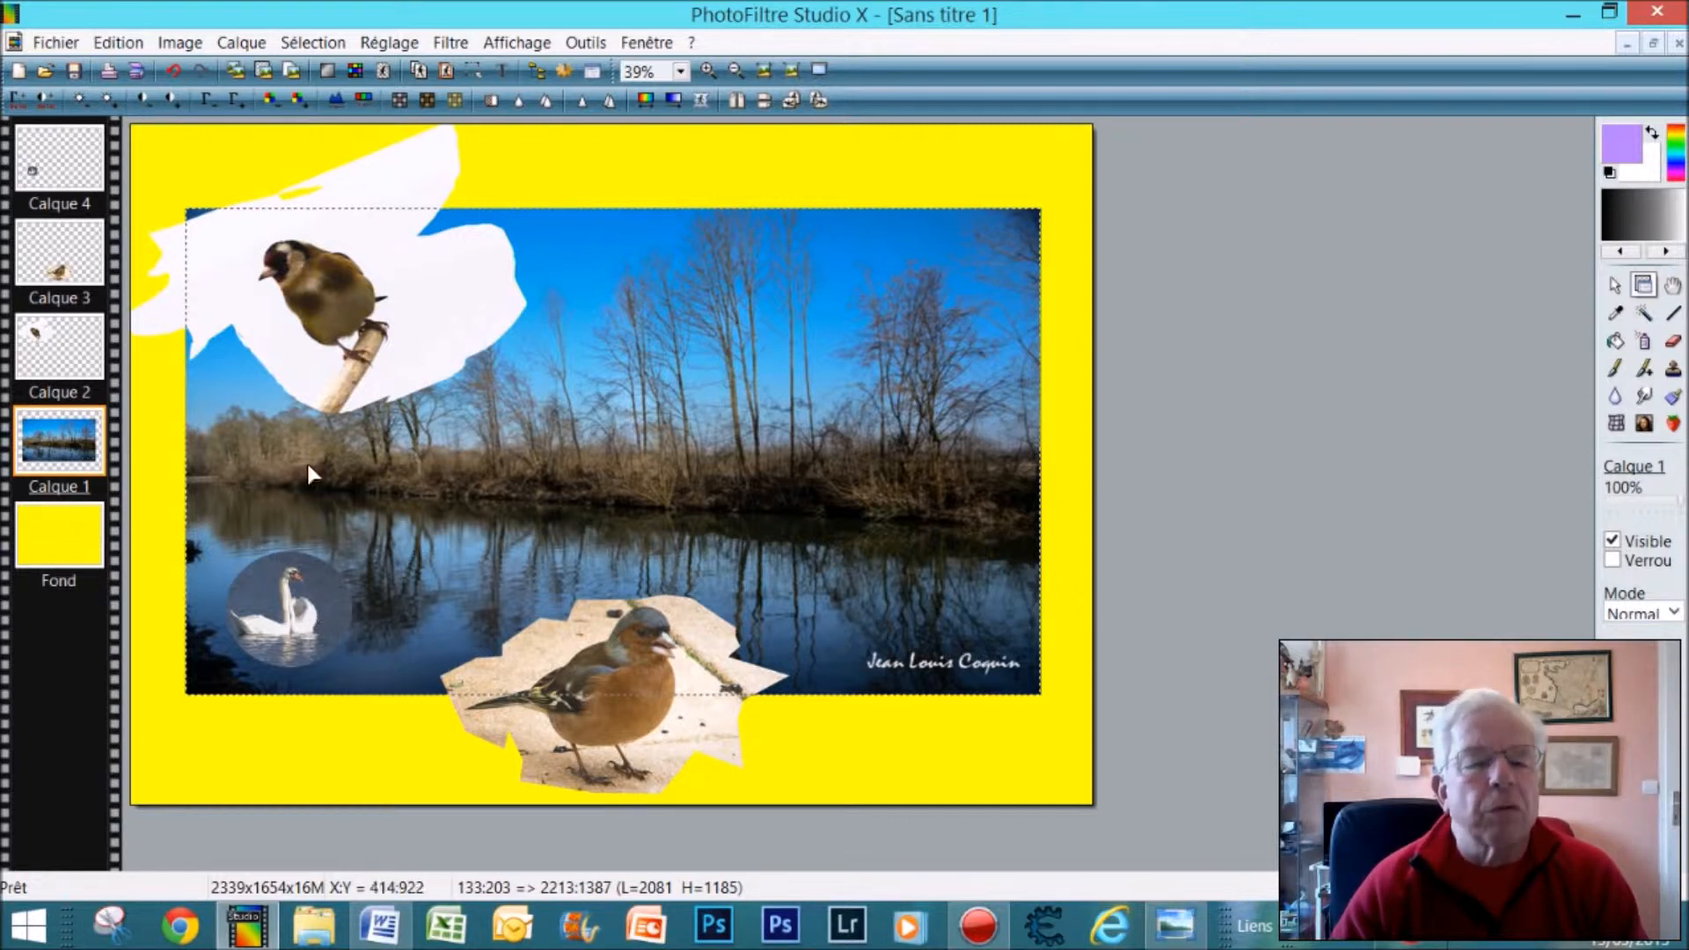
Open the picture LES OISEAUX (34) from the Nouveau dossier folder.
click(48, 72)
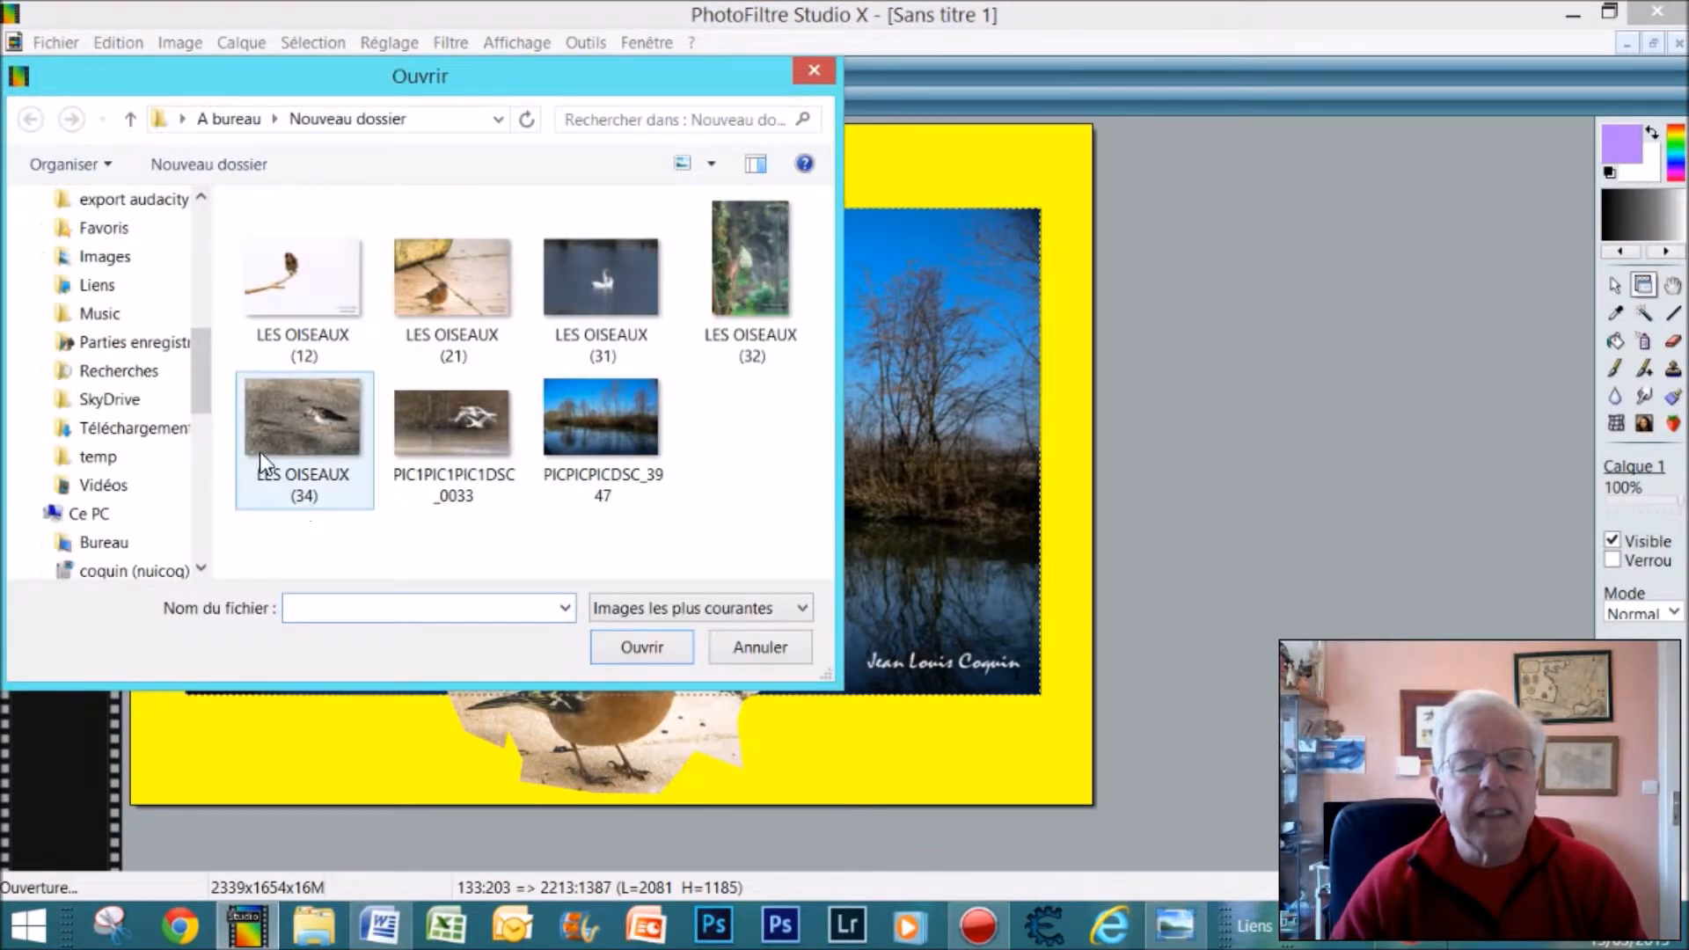
click(308, 426)
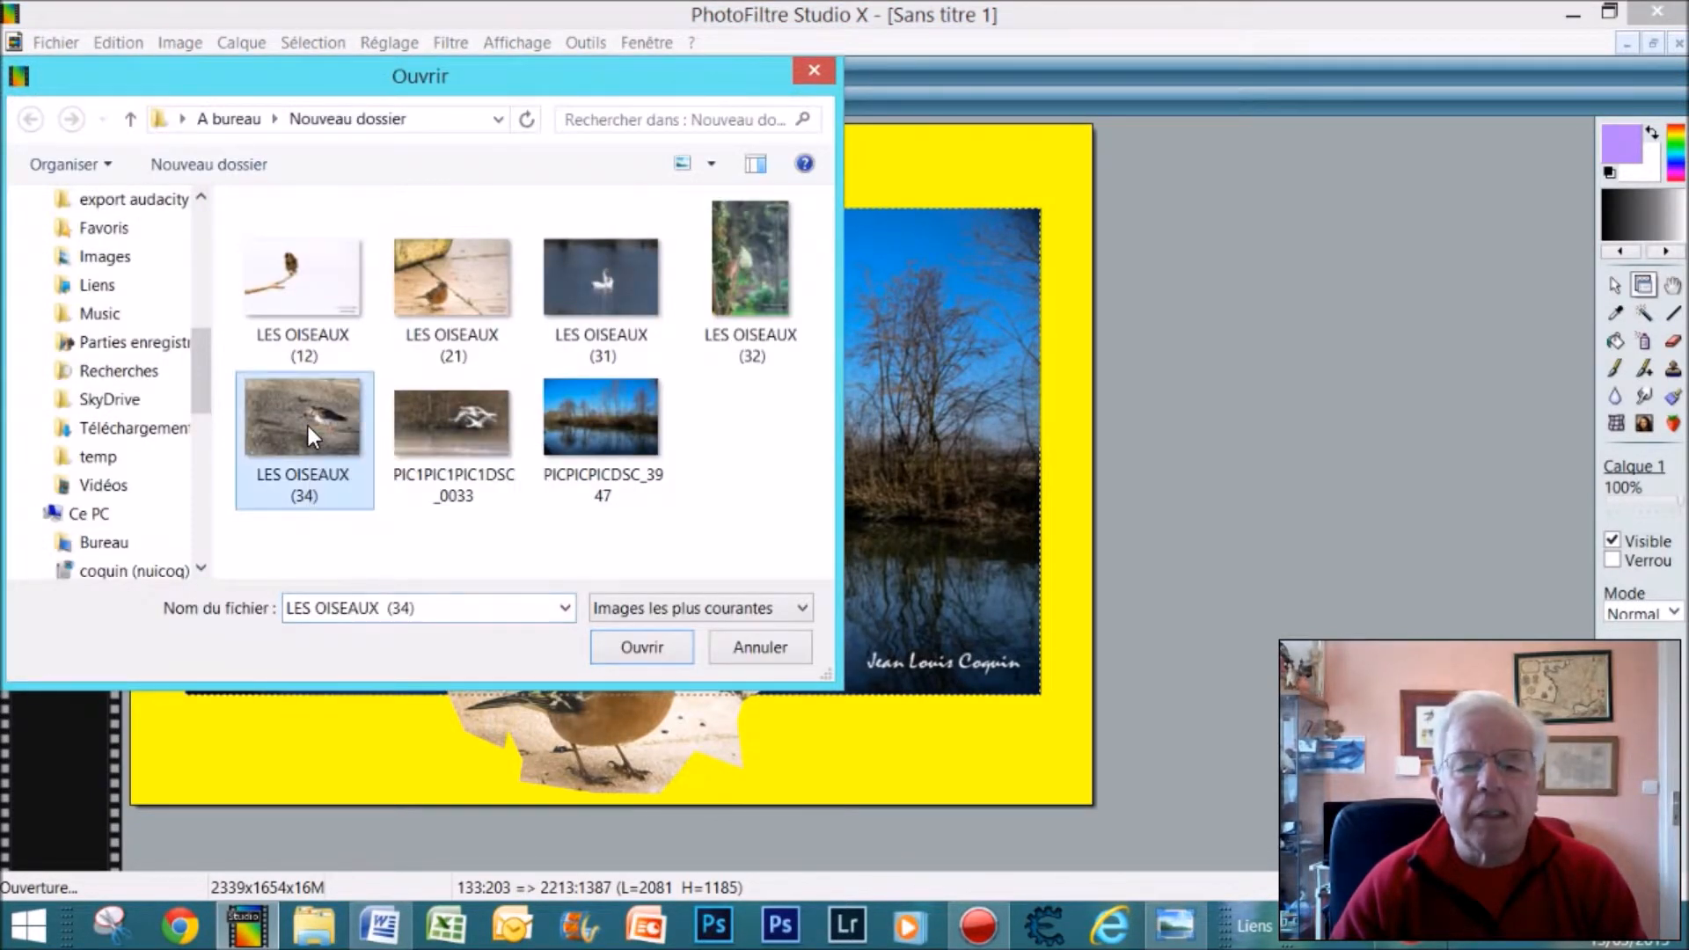
click(657, 648)
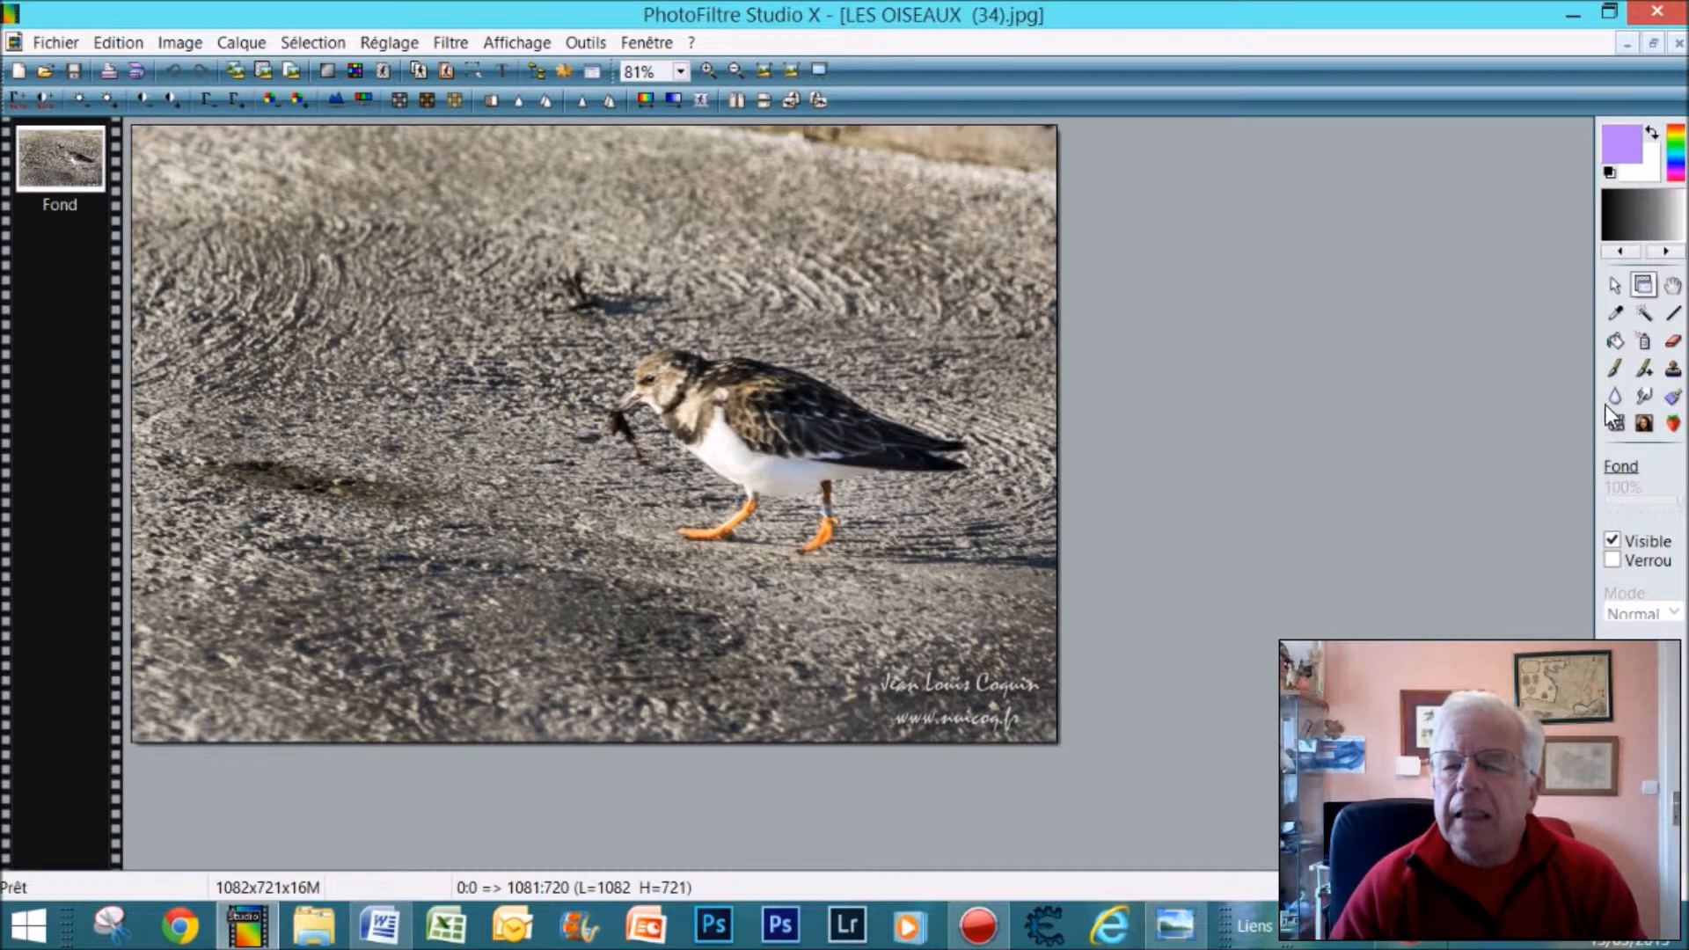
Draw a diamond-shaped selection of about 508 x 577 pixels around the walking bird and copy it.
click(1608, 282)
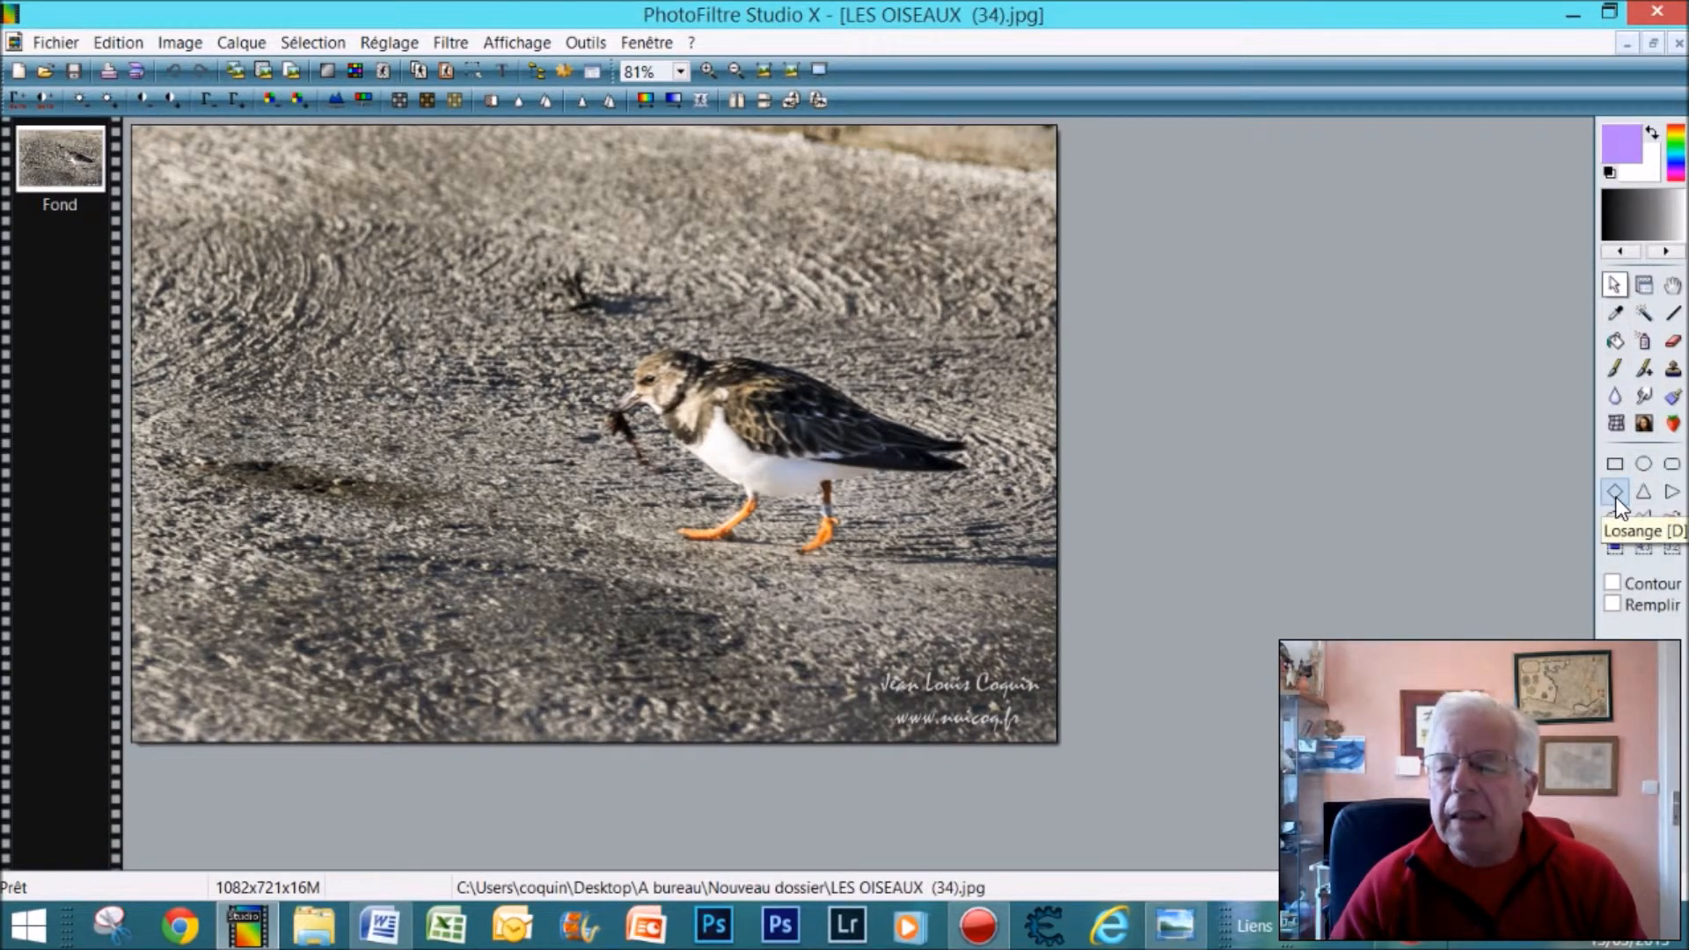
drag(664, 250, 1022, 663)
drag(813, 471, 738, 415)
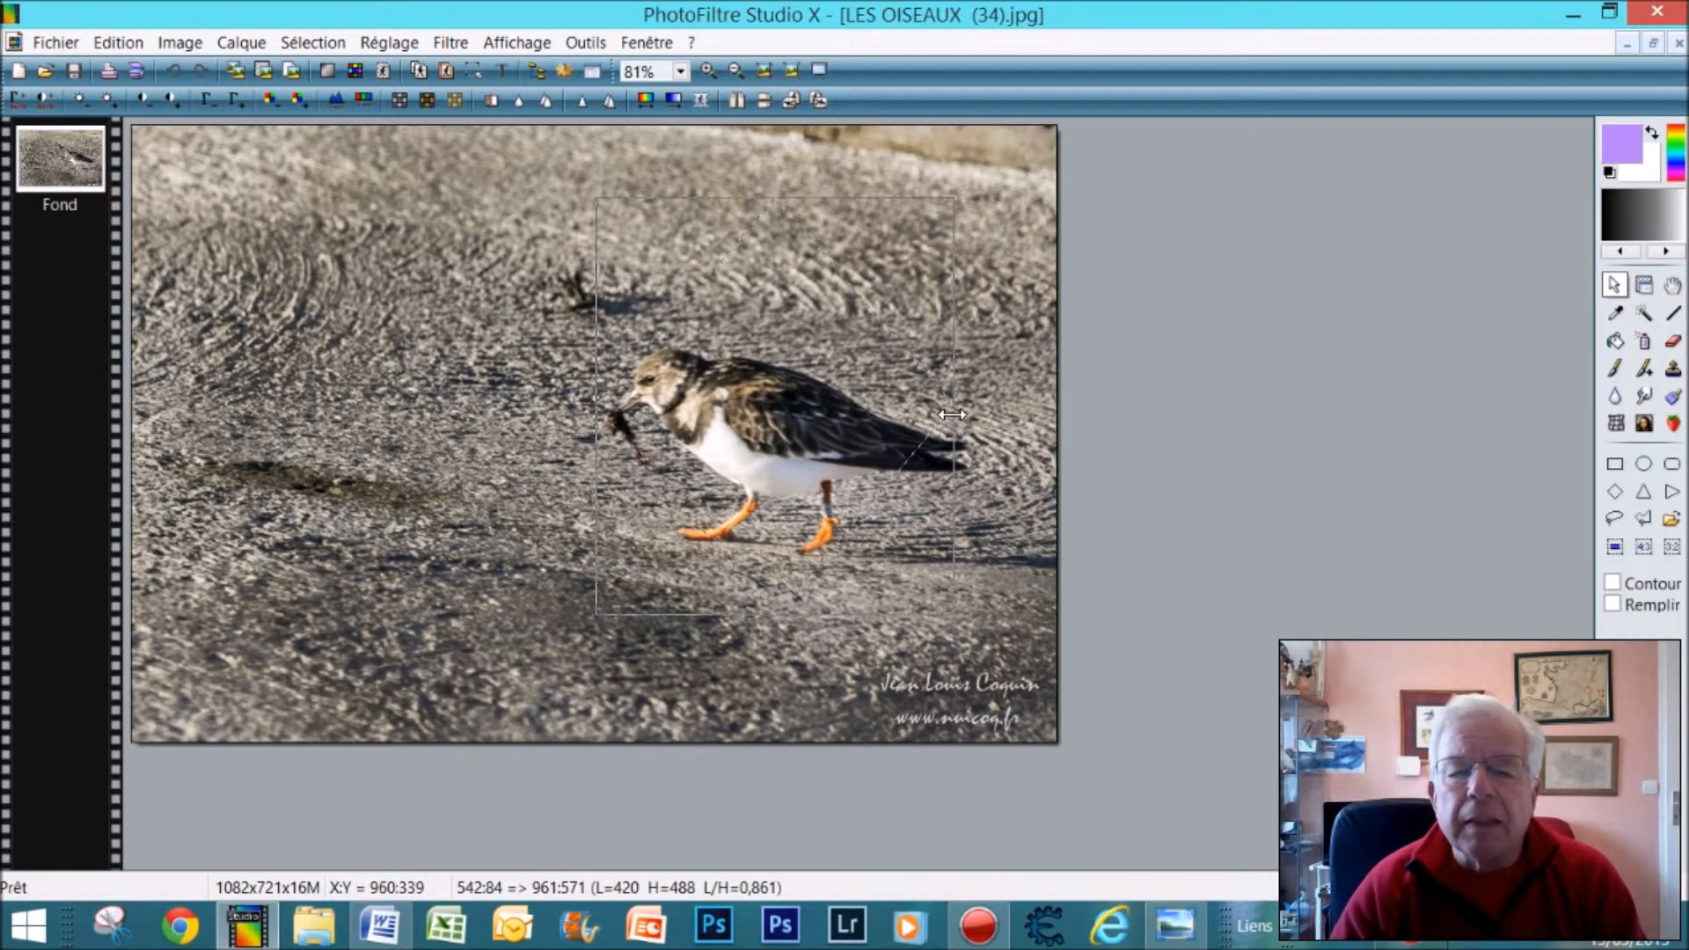
drag(948, 410, 1040, 424)
drag(849, 497, 778, 489)
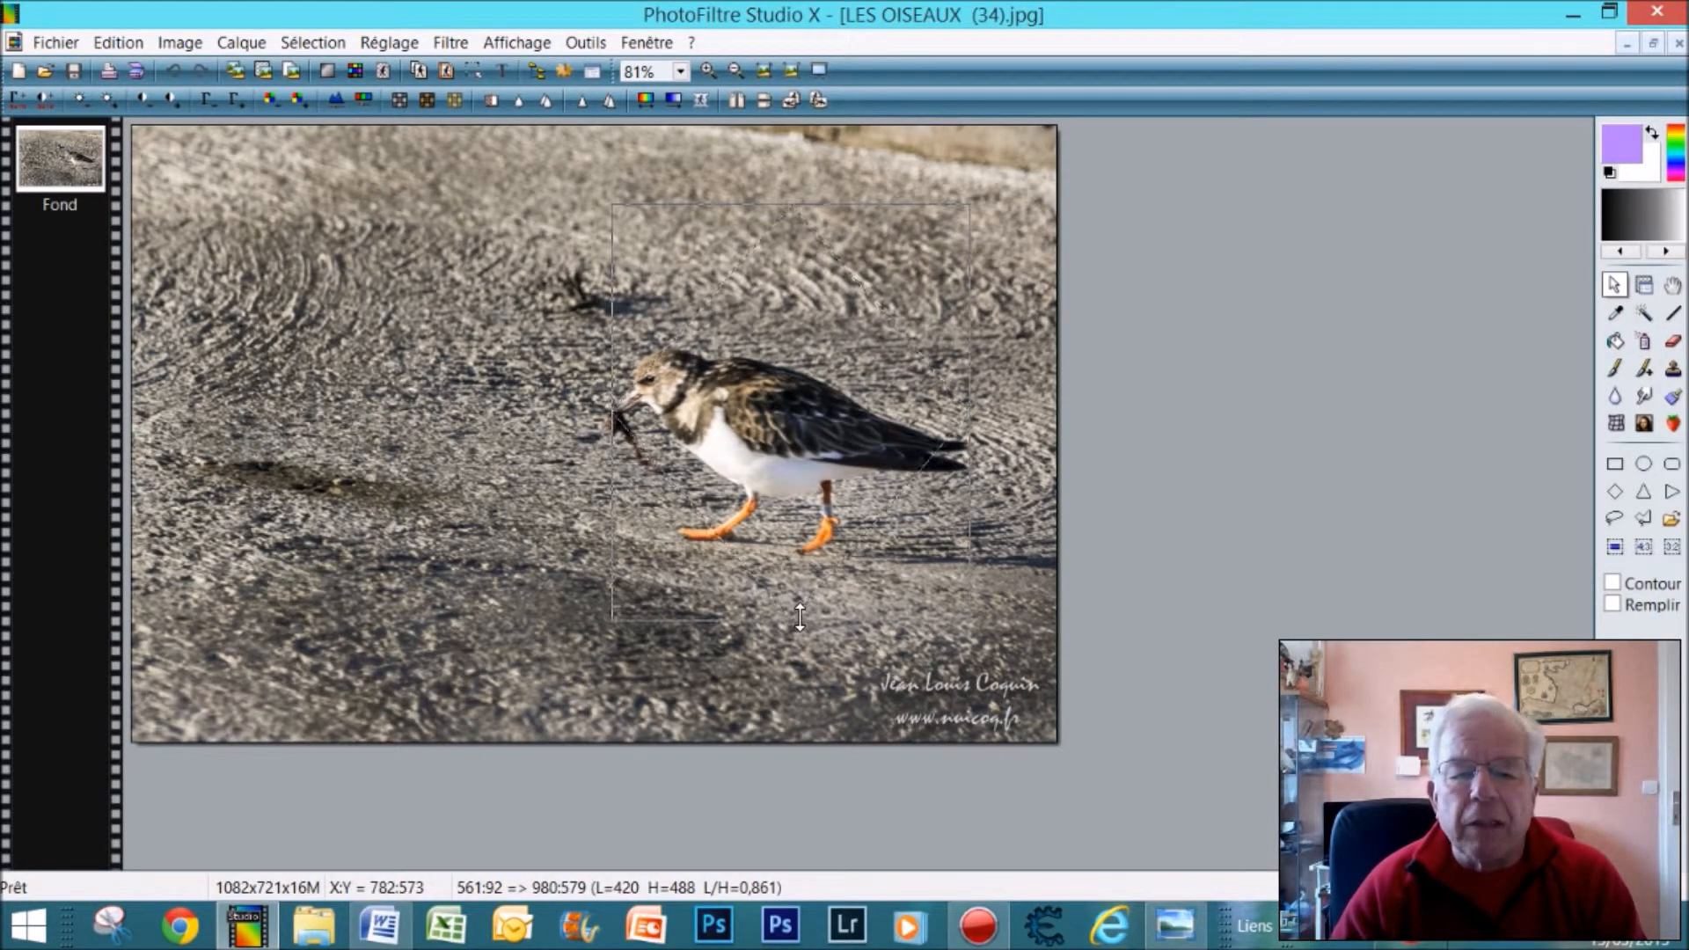
drag(799, 616, 799, 693)
drag(962, 450, 991, 447)
drag(645, 451, 565, 451)
drag(688, 483, 670, 475)
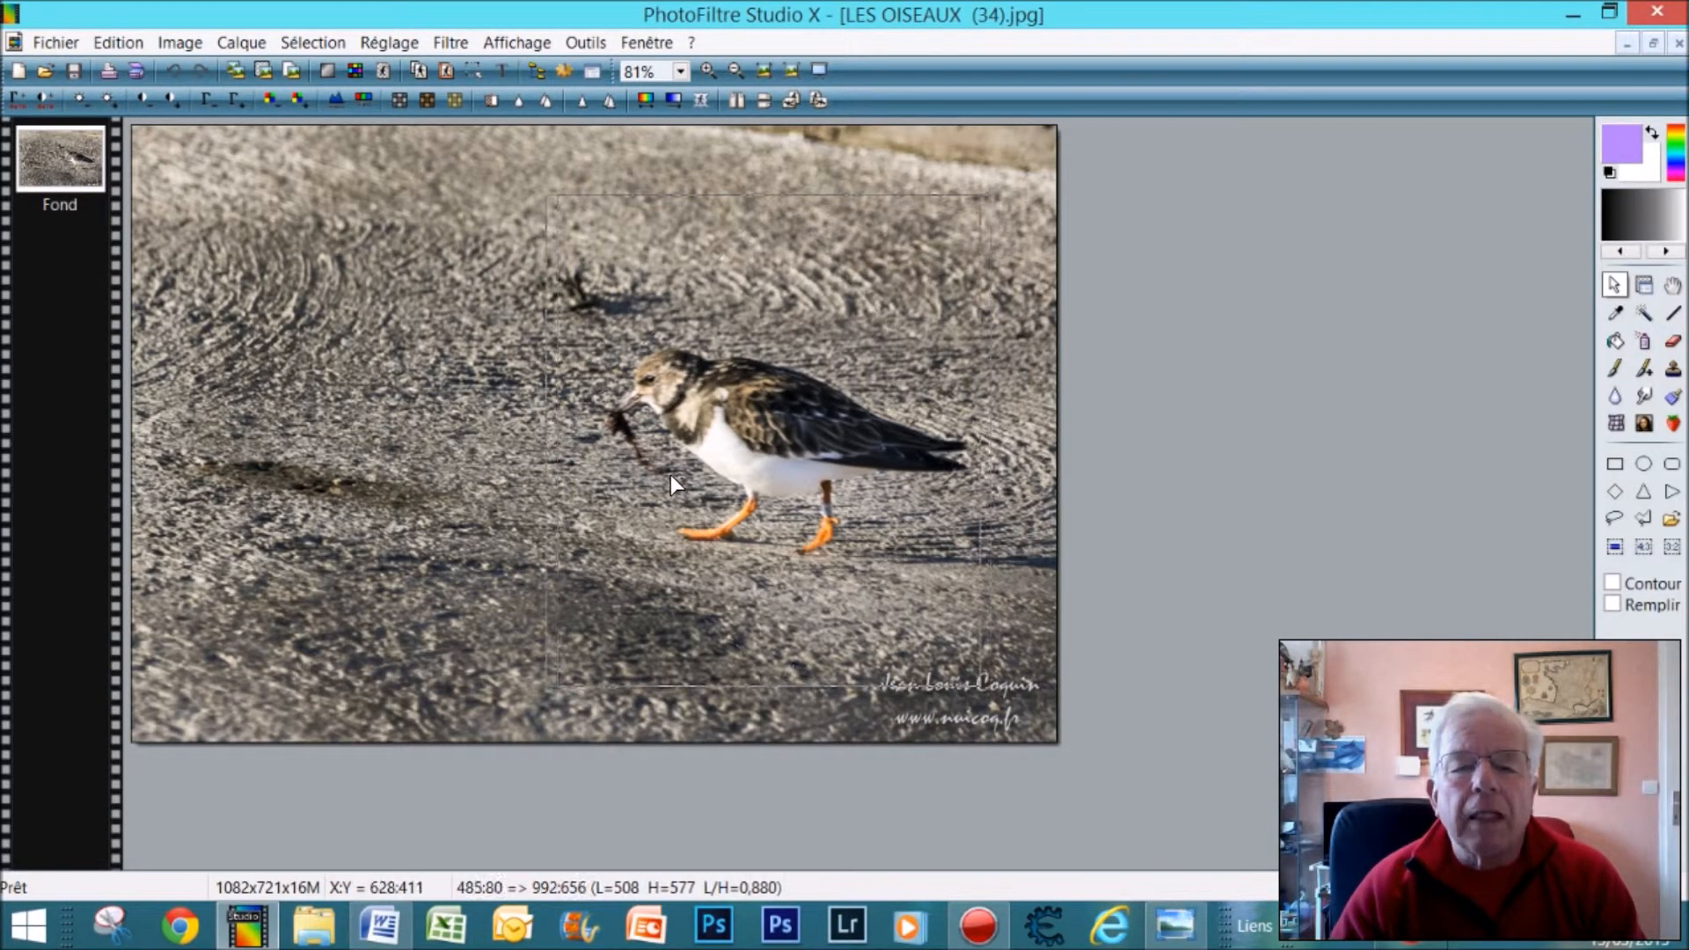
right_click(789, 468)
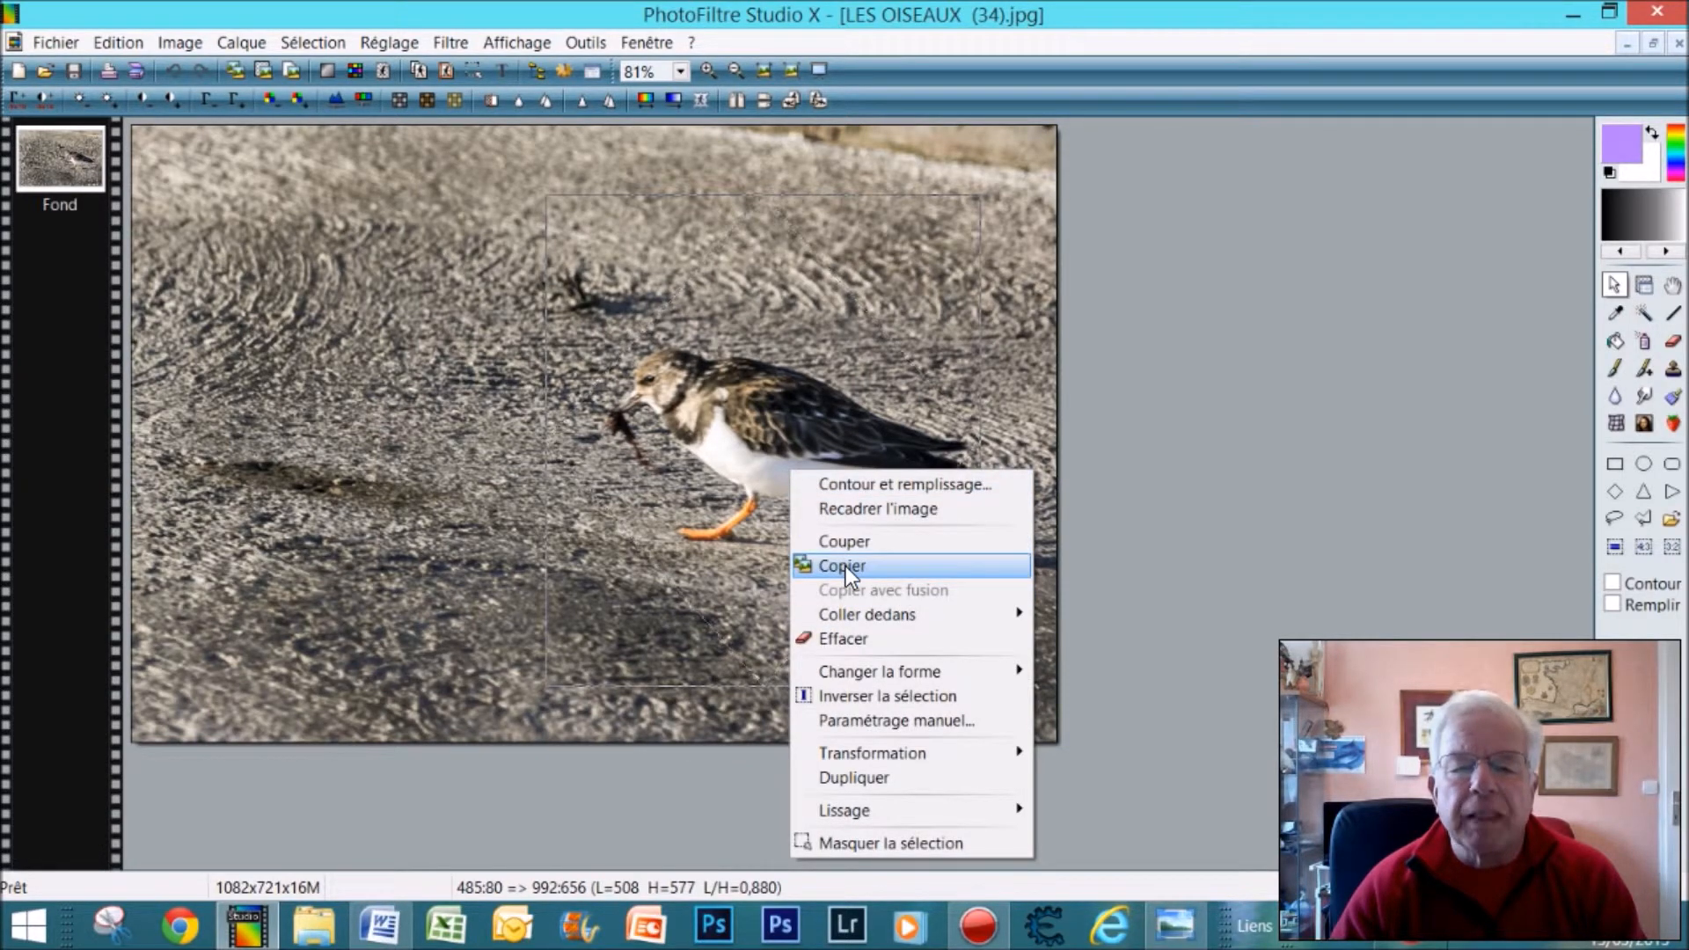
click(846, 567)
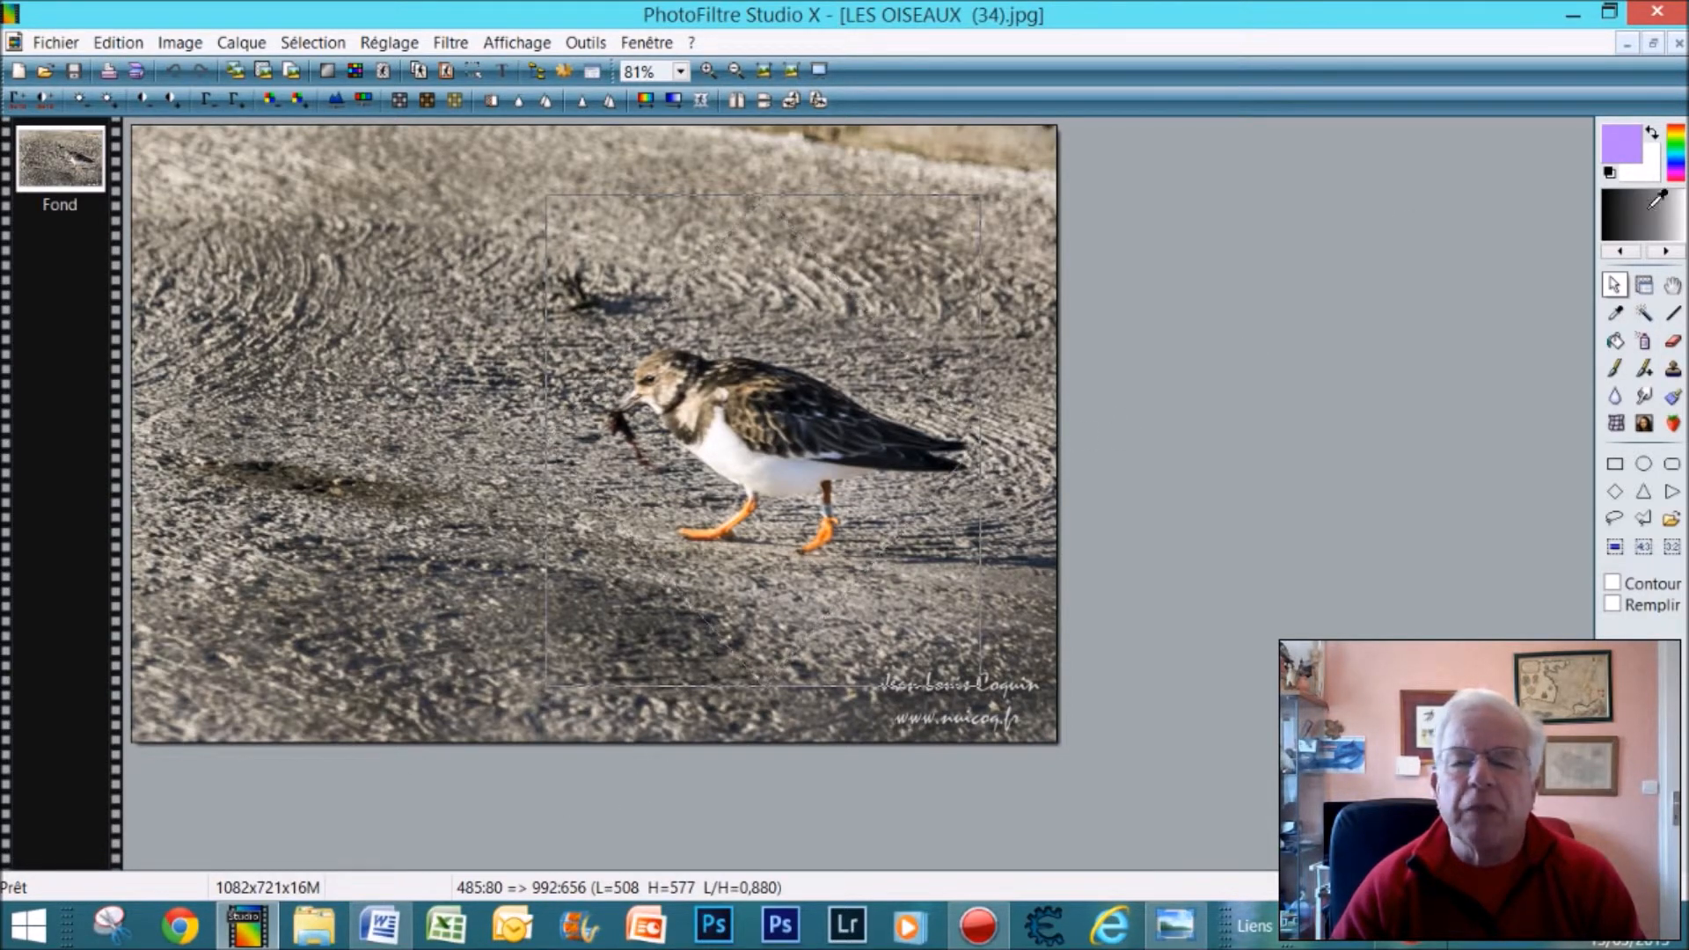
Minimise the LES OISEAUX (34) picture, paste the diamond cut-out as a new layer on the montage and place it over the river photo's lower-right corner.
click(1627, 43)
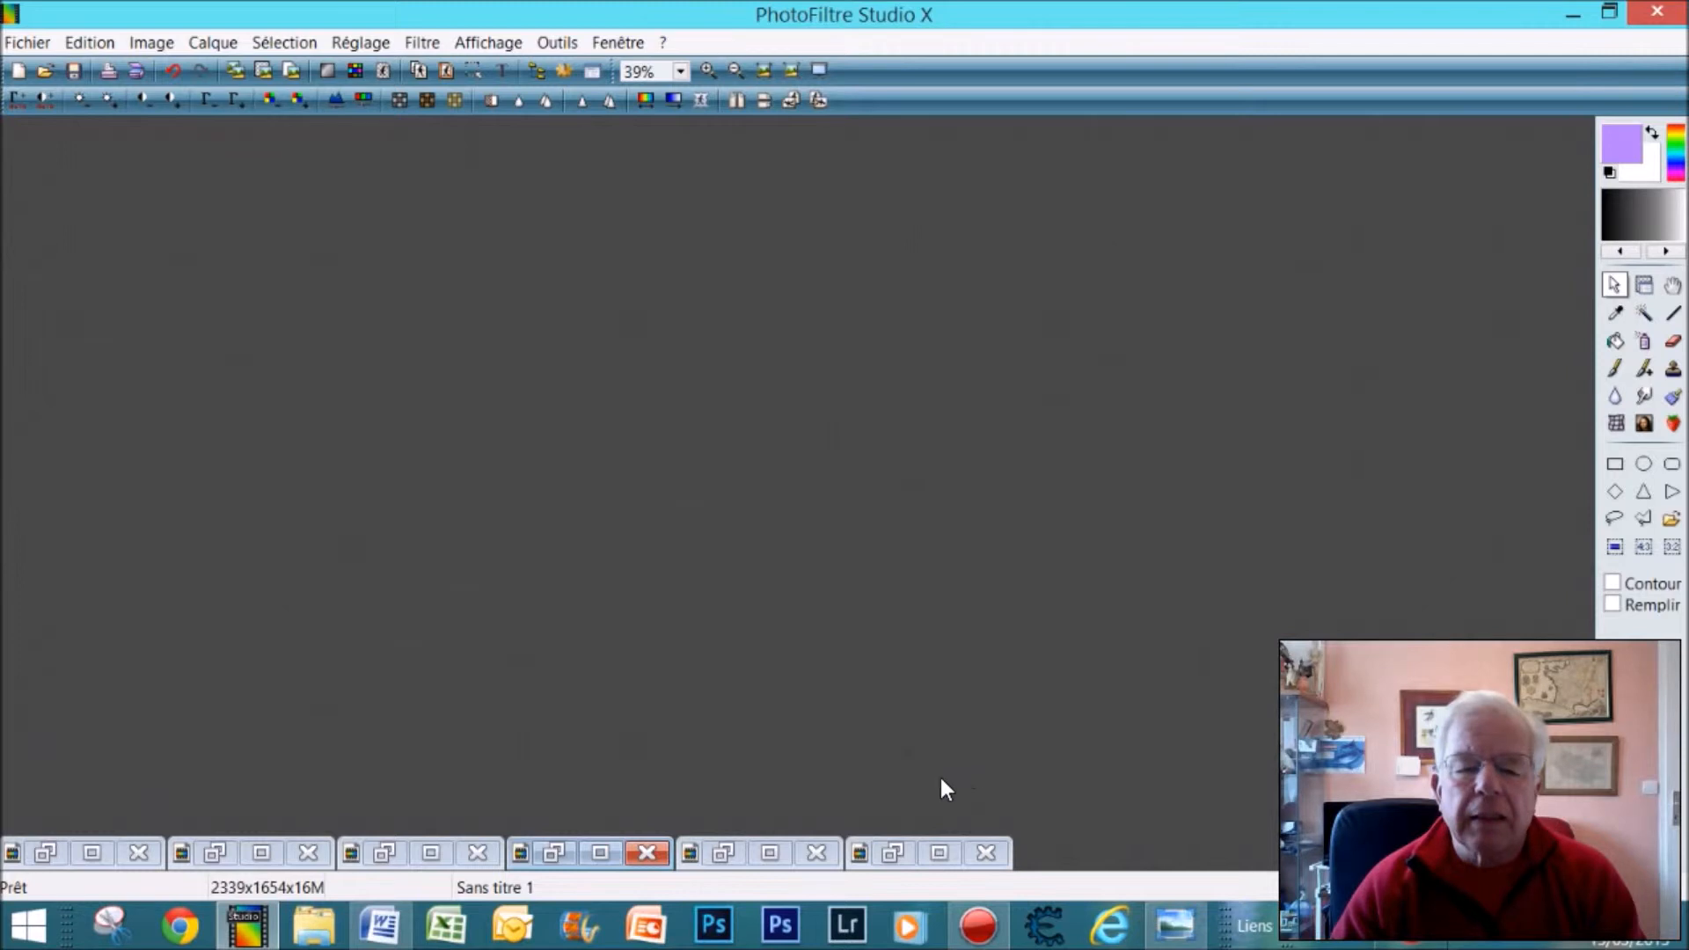
click(601, 852)
right_click(805, 568)
click(885, 356)
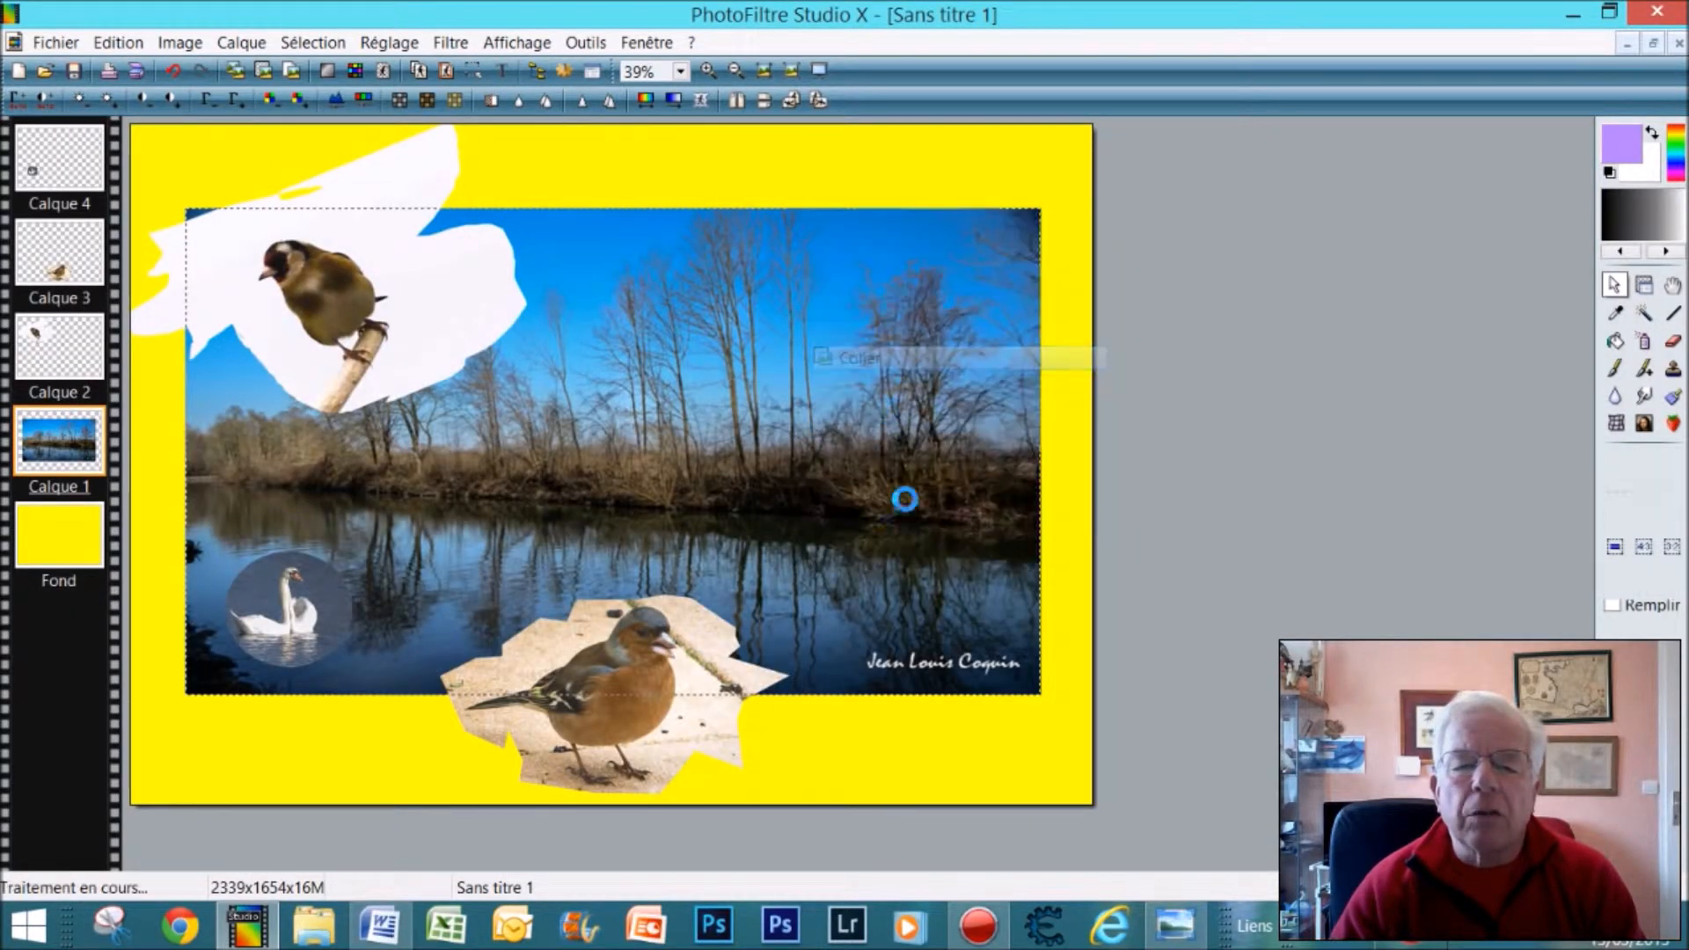
drag(656, 459, 969, 668)
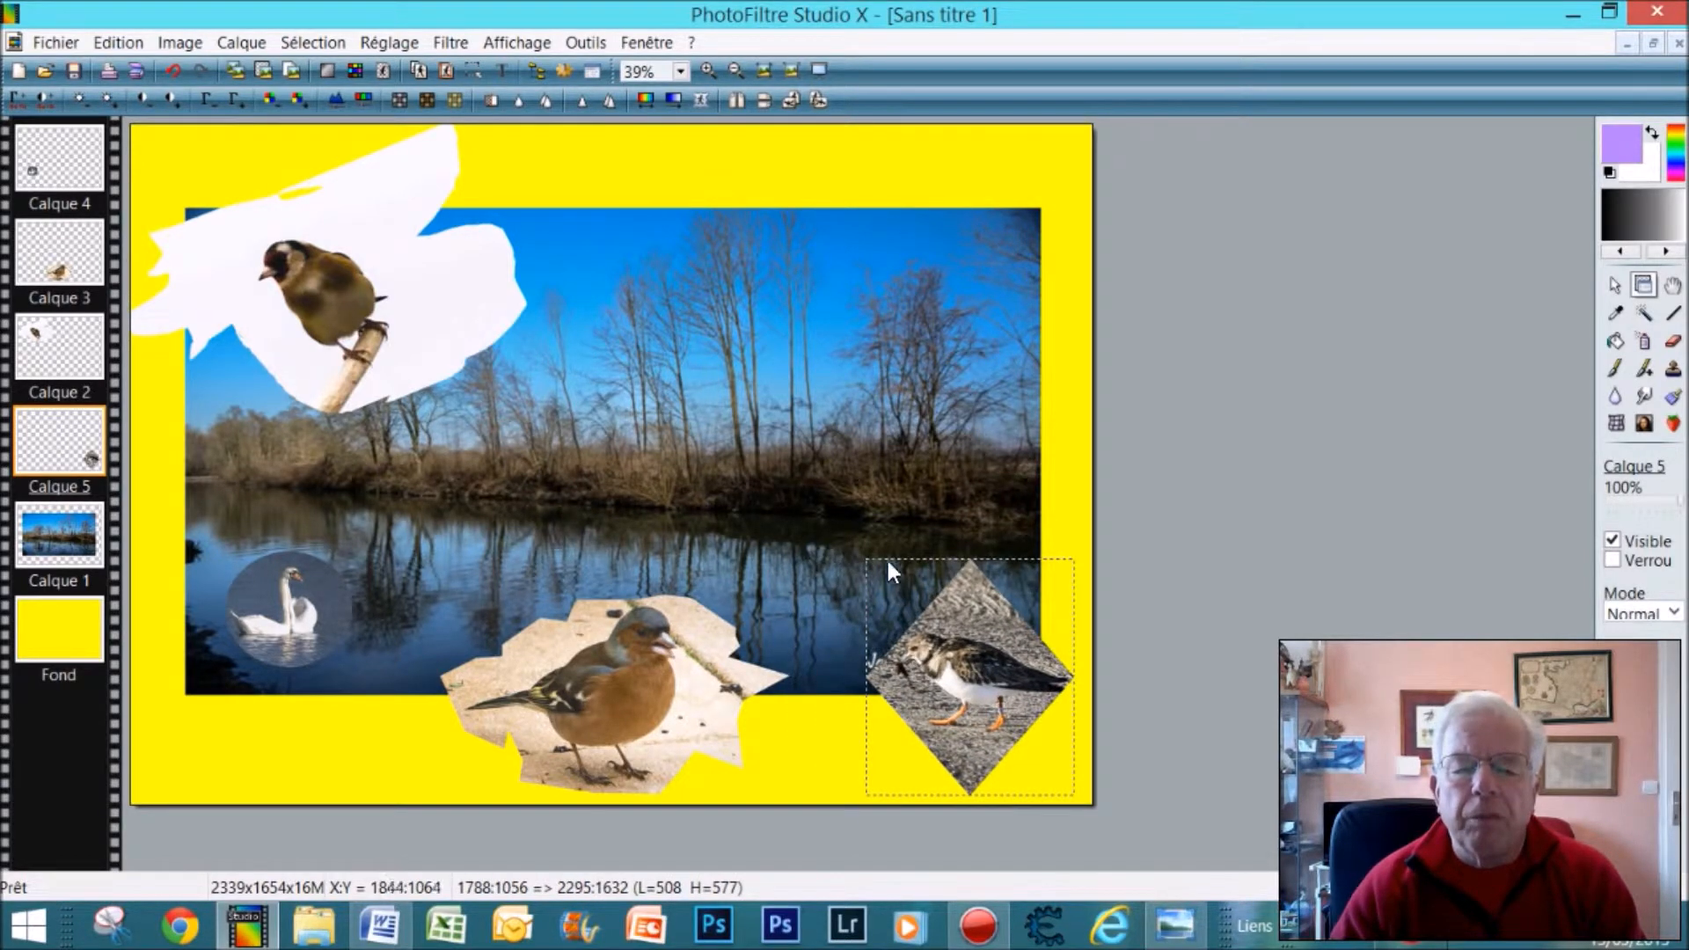
Move the river photo slightly upward on the yellow background.
mouse_move(867, 566)
mouse_down()
mouse_move(762, 468)
mouse_move(760, 511)
mouse_move(910, 588)
mouse_move(870, 574)
mouse_up()
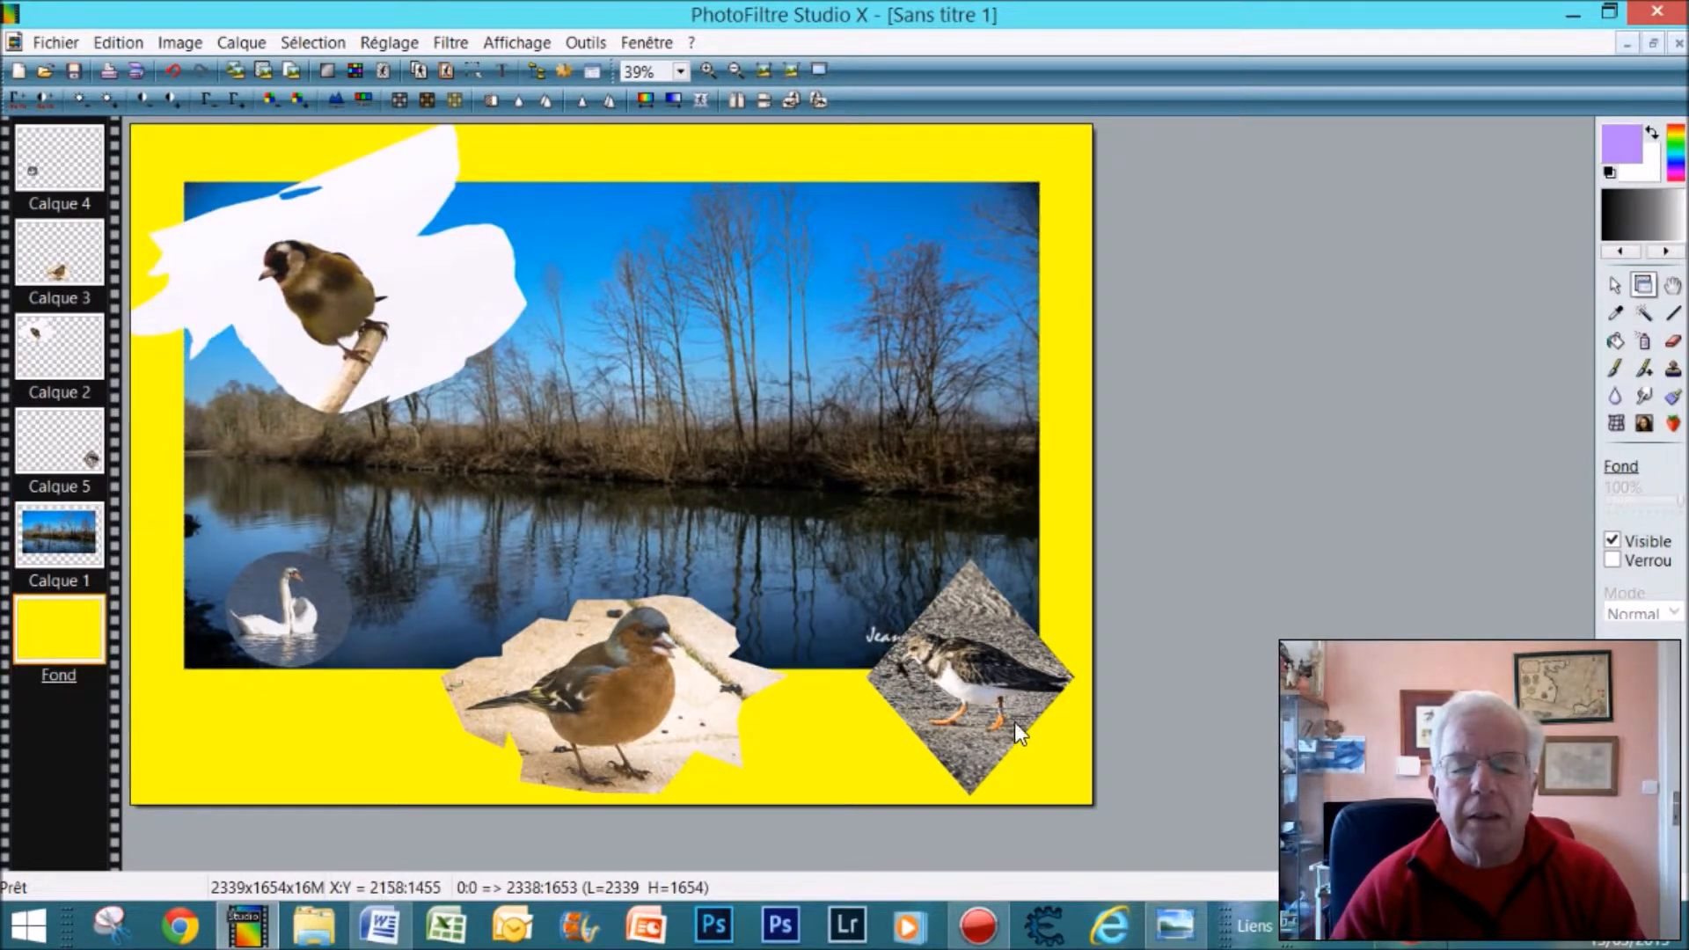
click(974, 710)
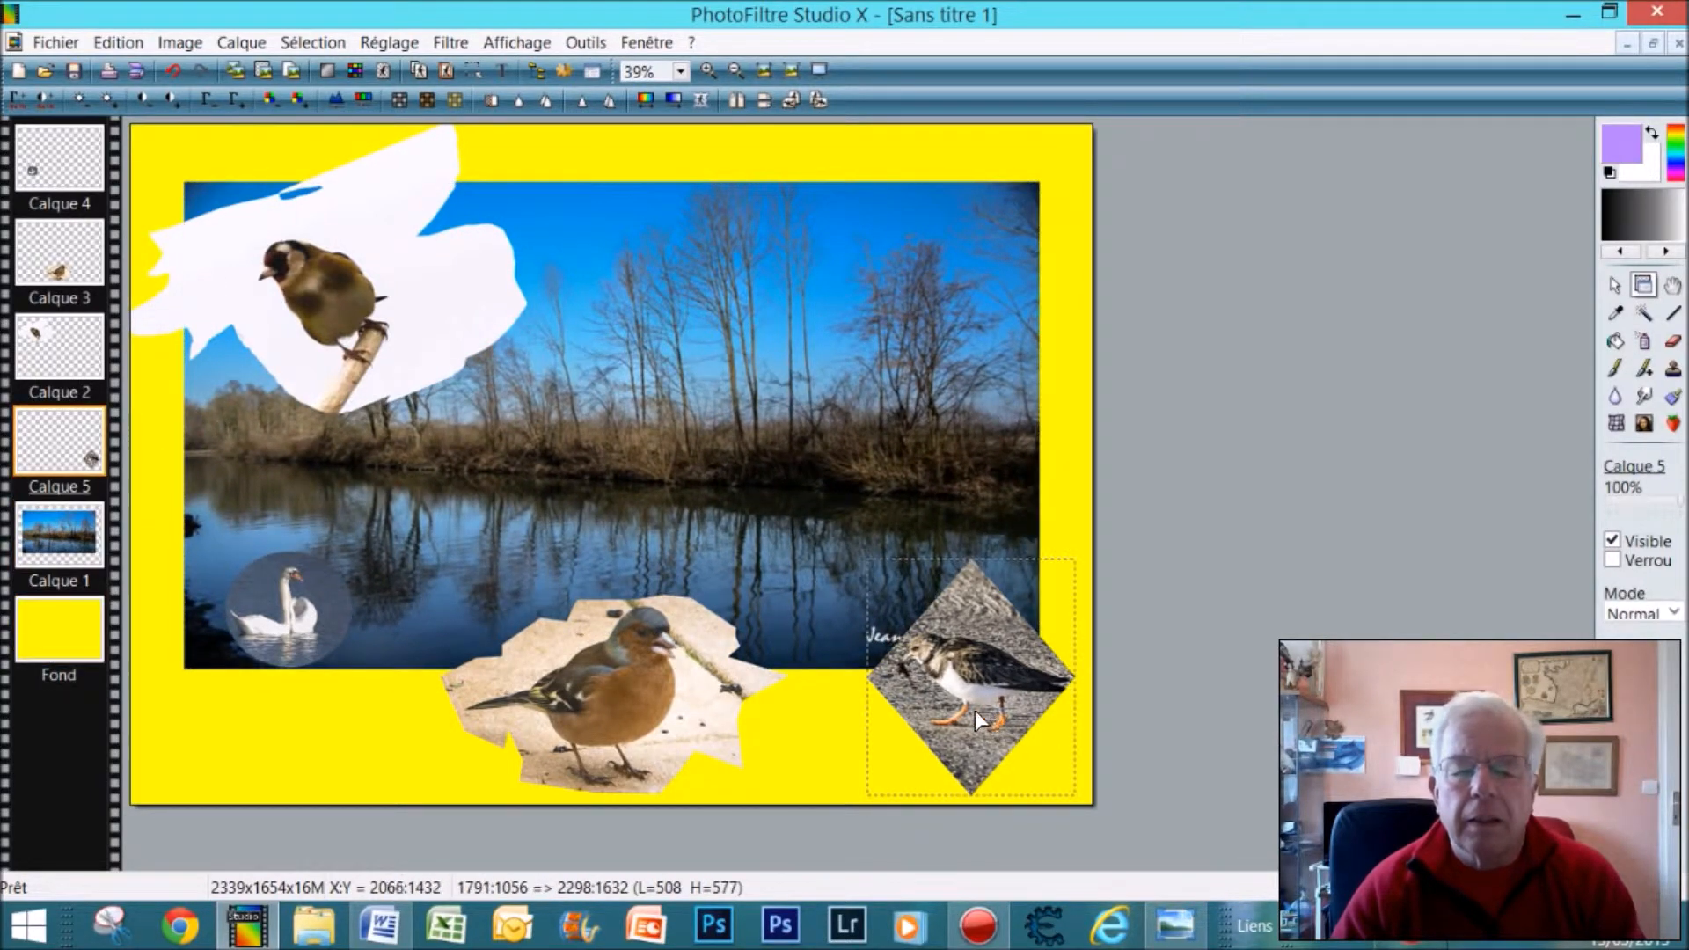
click(866, 570)
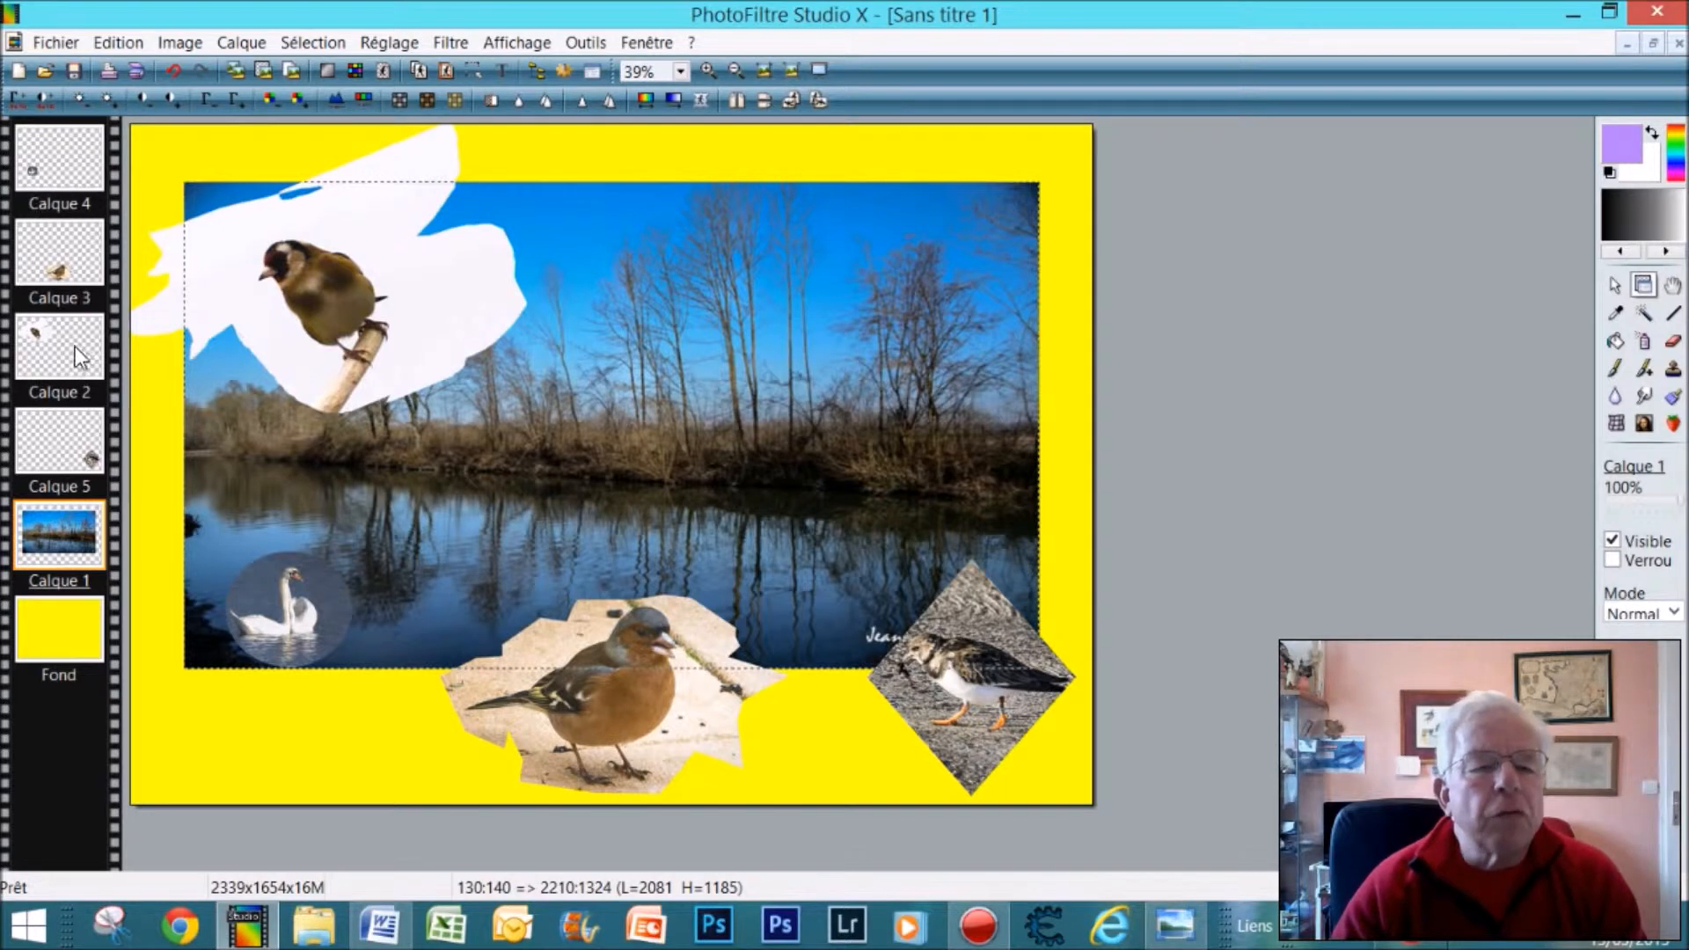
click(64, 462)
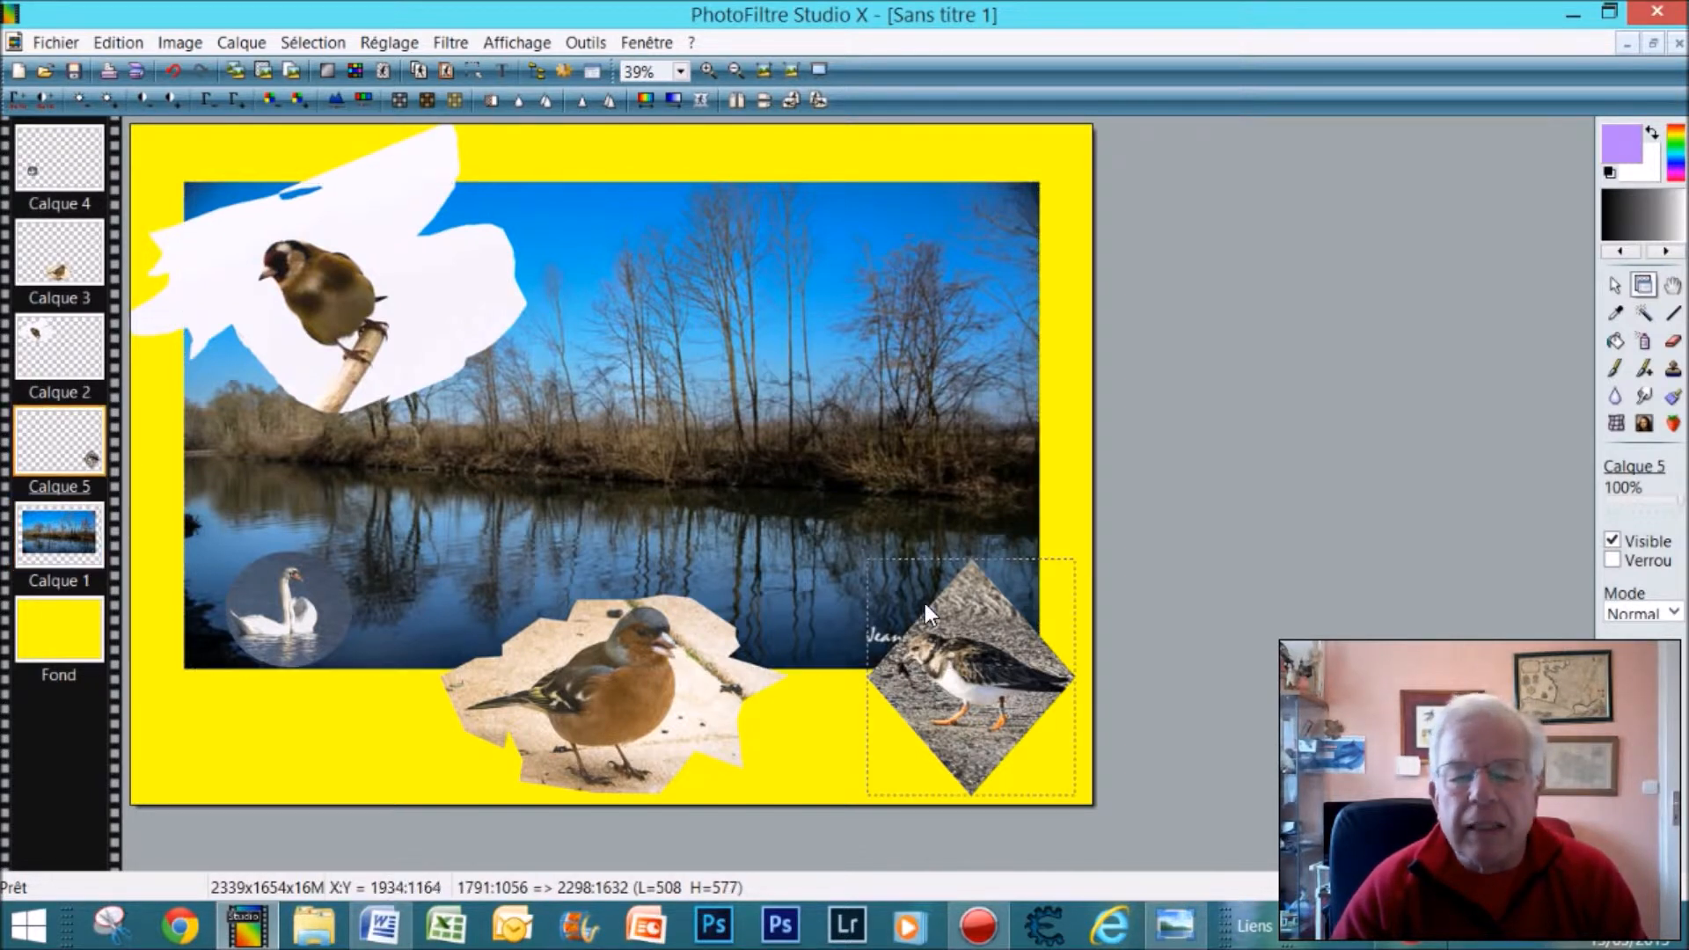
mouse_move(869, 555)
mouse_down()
mouse_move(832, 519)
mouse_move(872, 559)
mouse_up()
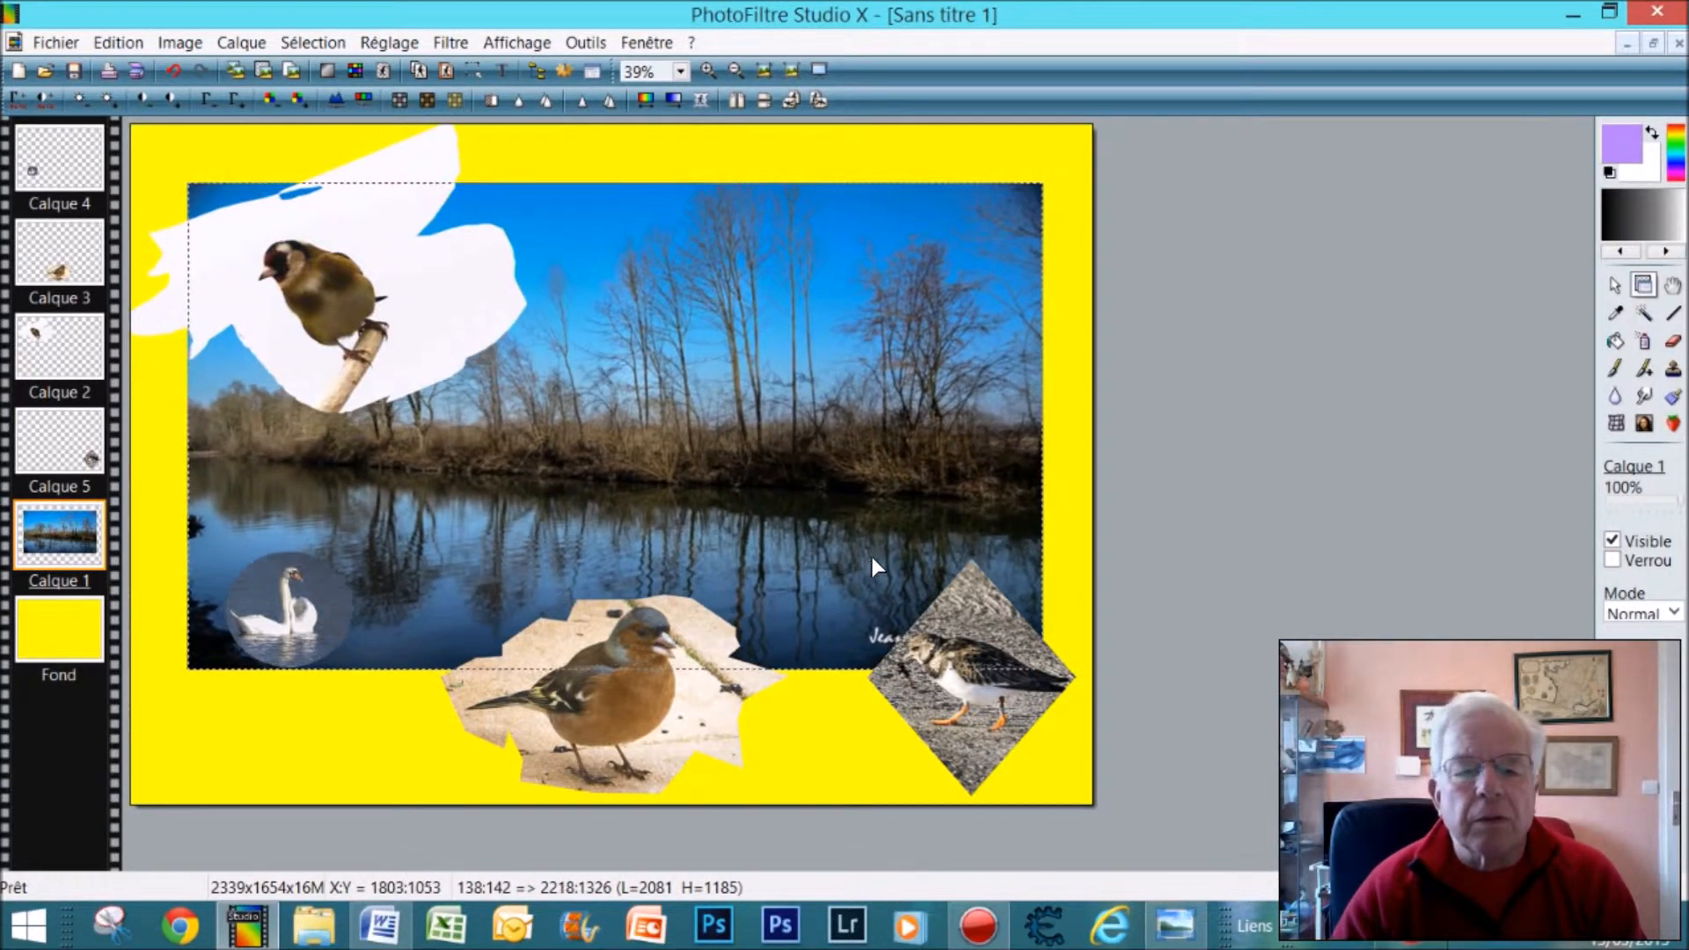
Enlarge the diamond cut-out layer towards its upper-left corner, apply the resize and shift the lassoed chaffinch cut-out slightly left.
click(1011, 677)
right_click(995, 689)
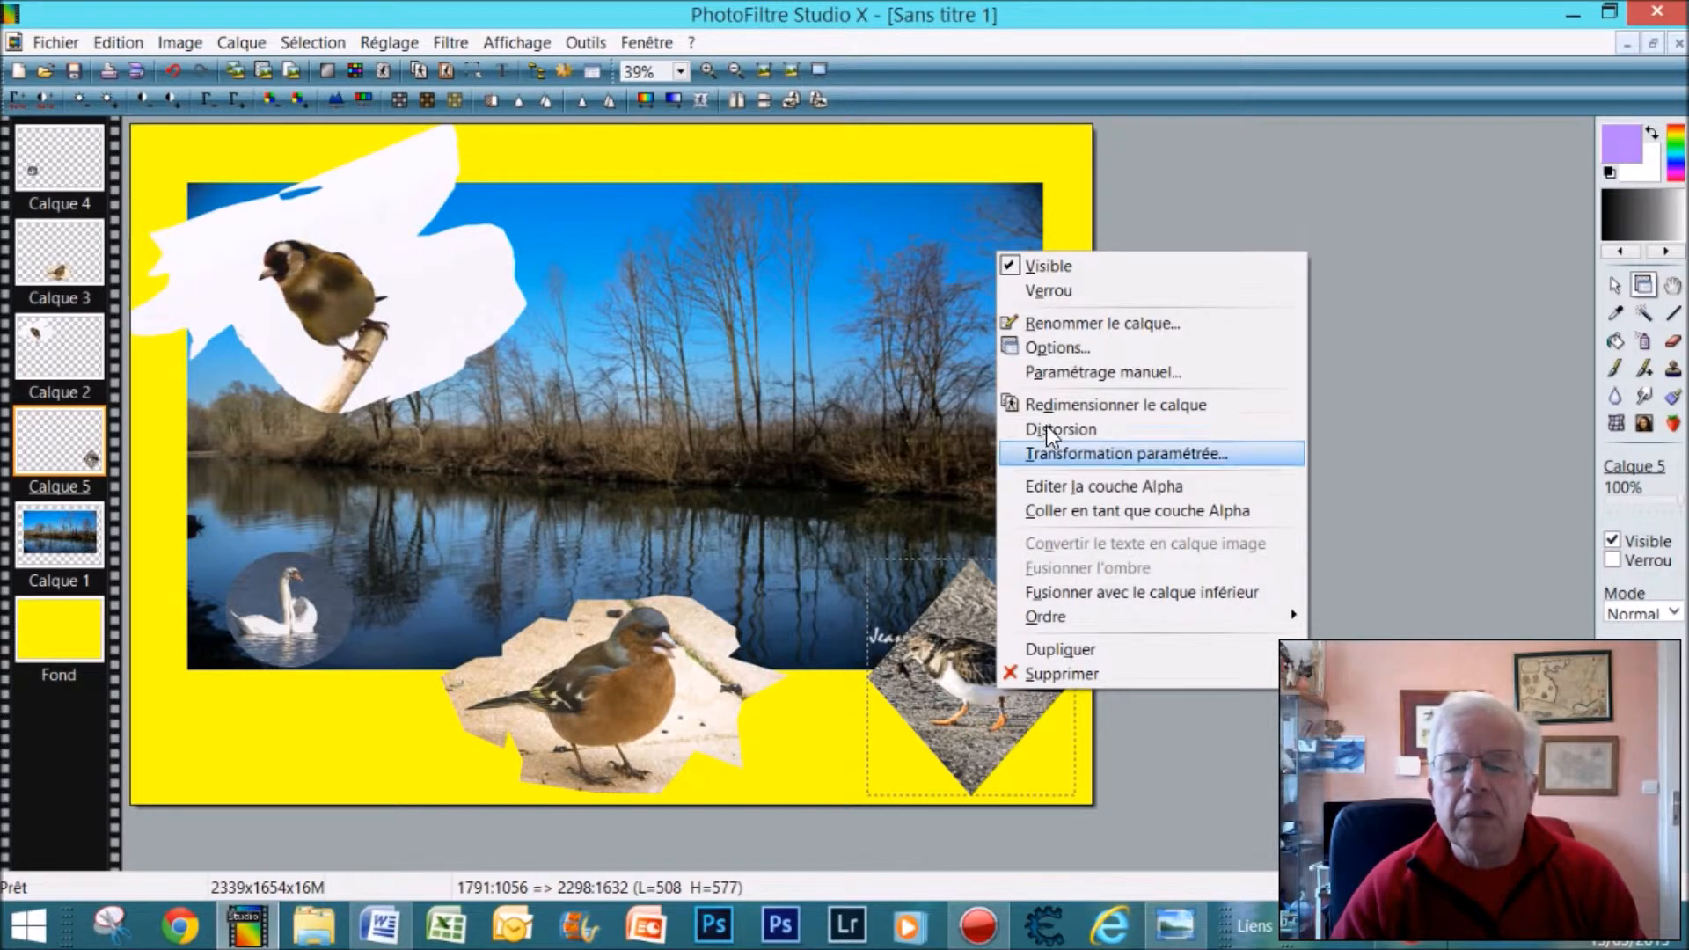
click(1054, 405)
drag(868, 561, 802, 516)
mouse_move(936, 658)
mouse_down()
mouse_move(904, 641)
mouse_move(919, 654)
mouse_up()
right_click(912, 695)
click(973, 714)
drag(646, 725, 628, 723)
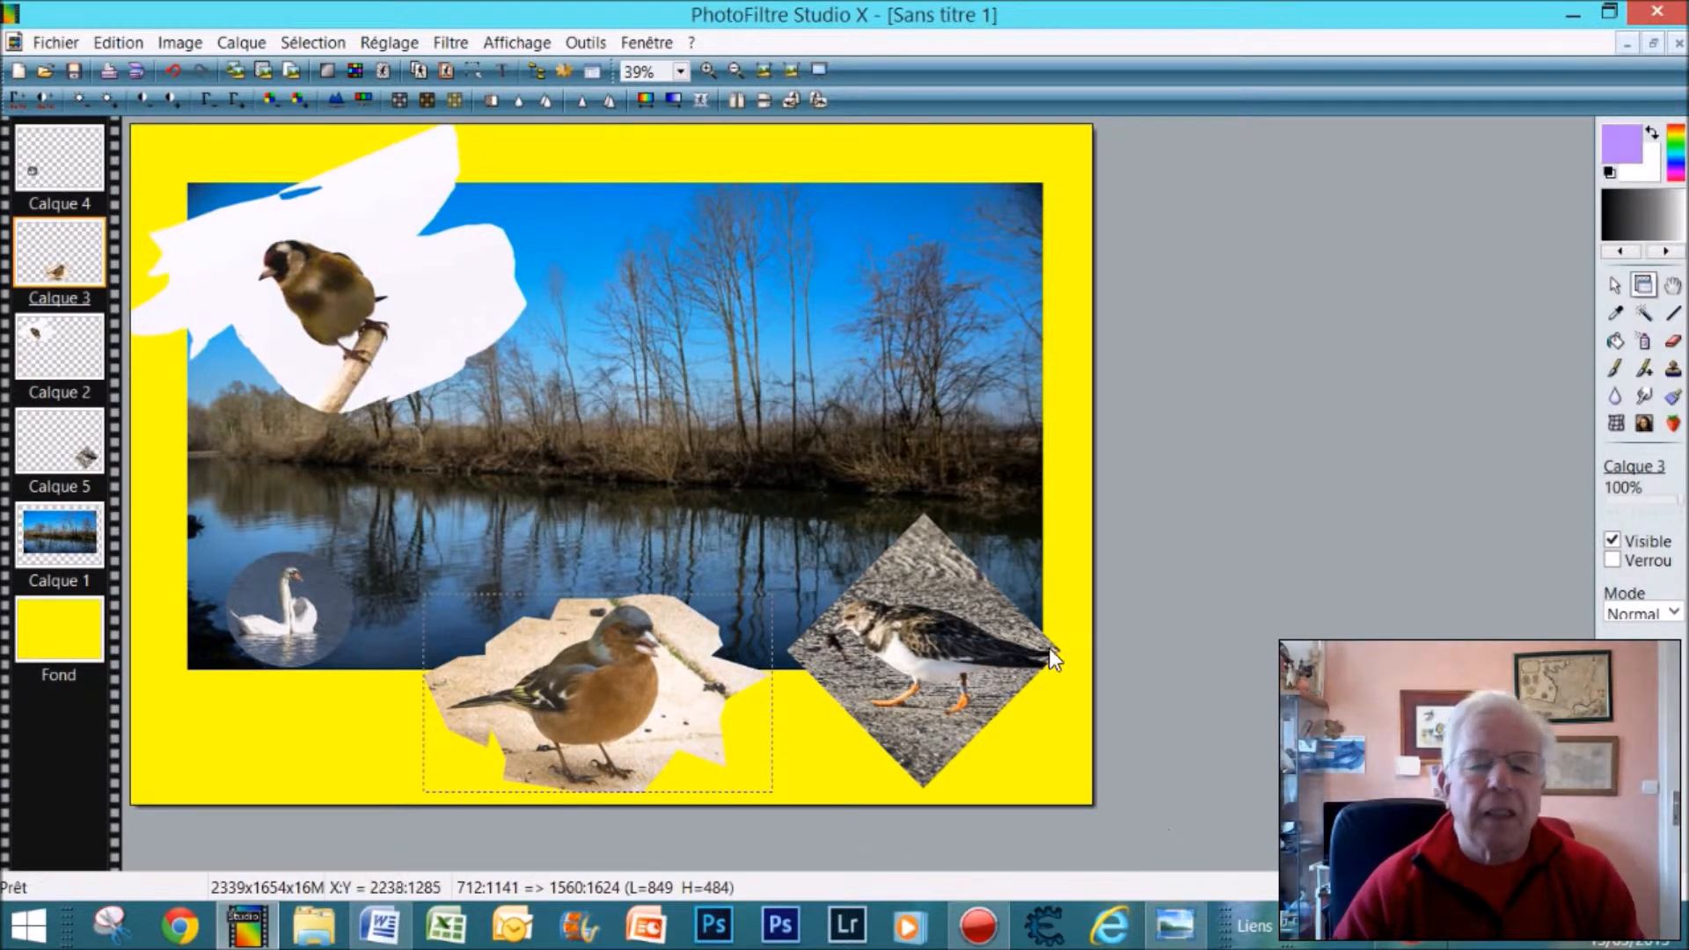
Open the flying swans picture PIC1PIC1PIC1DSC_0033 from the Nouveau dossier folder.
click(44, 70)
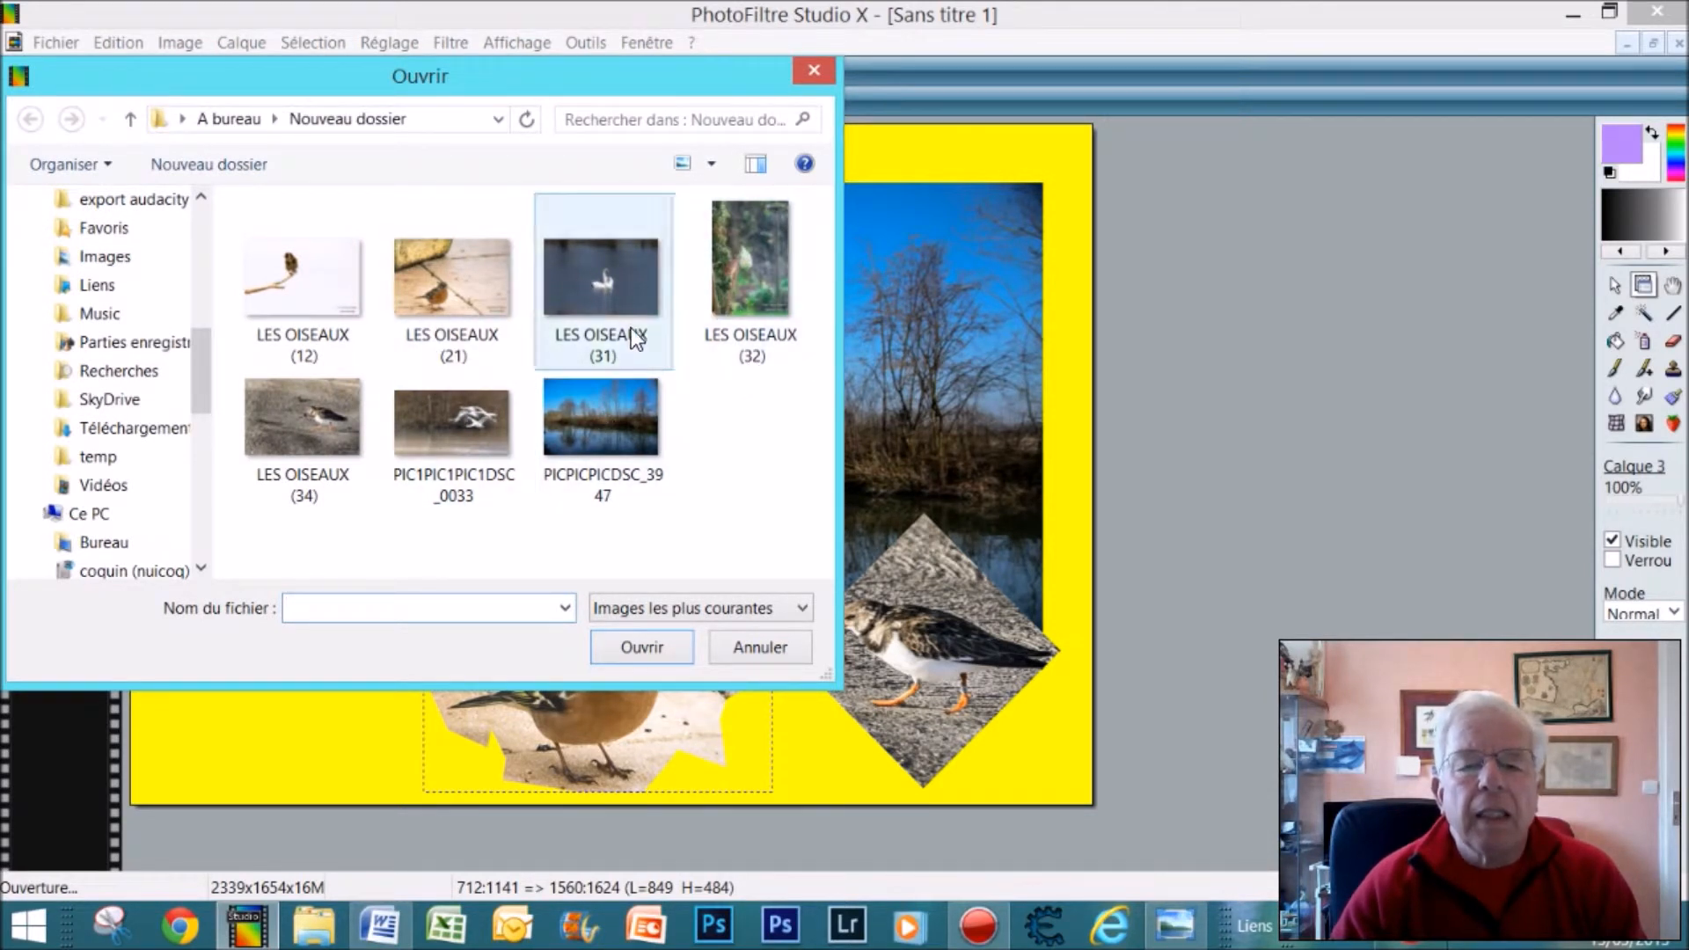
click(482, 417)
click(652, 646)
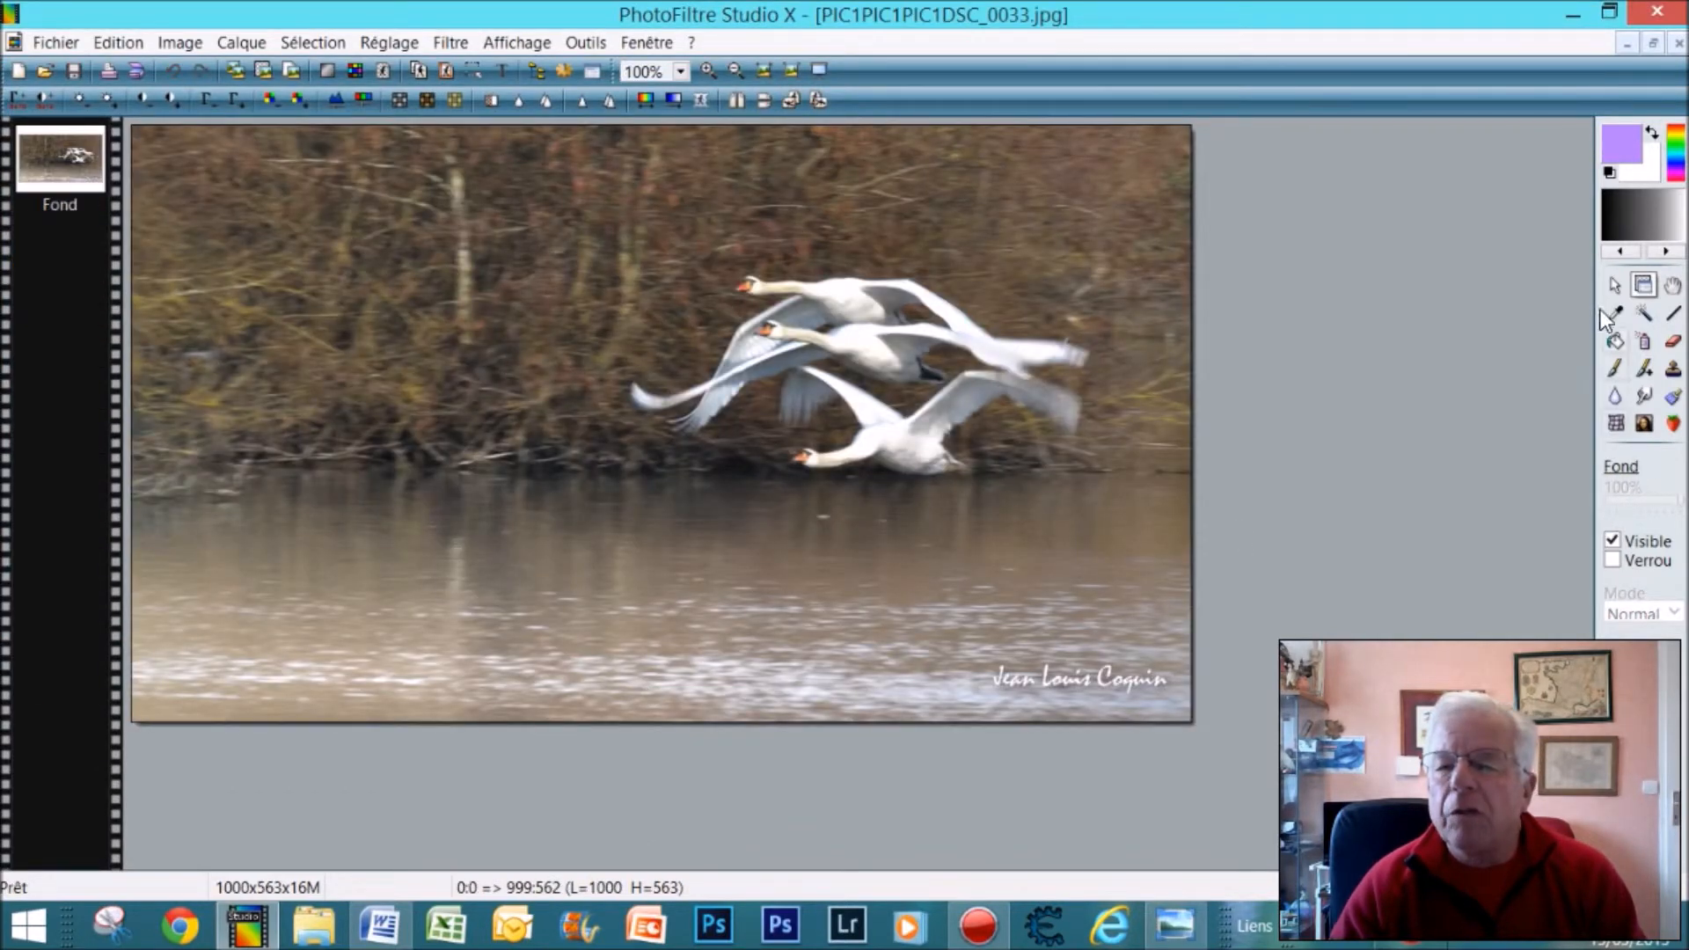
Draw a right-pointing triangular selection of about 523 x 452 pixels around the flying swans and copy it.
click(1611, 286)
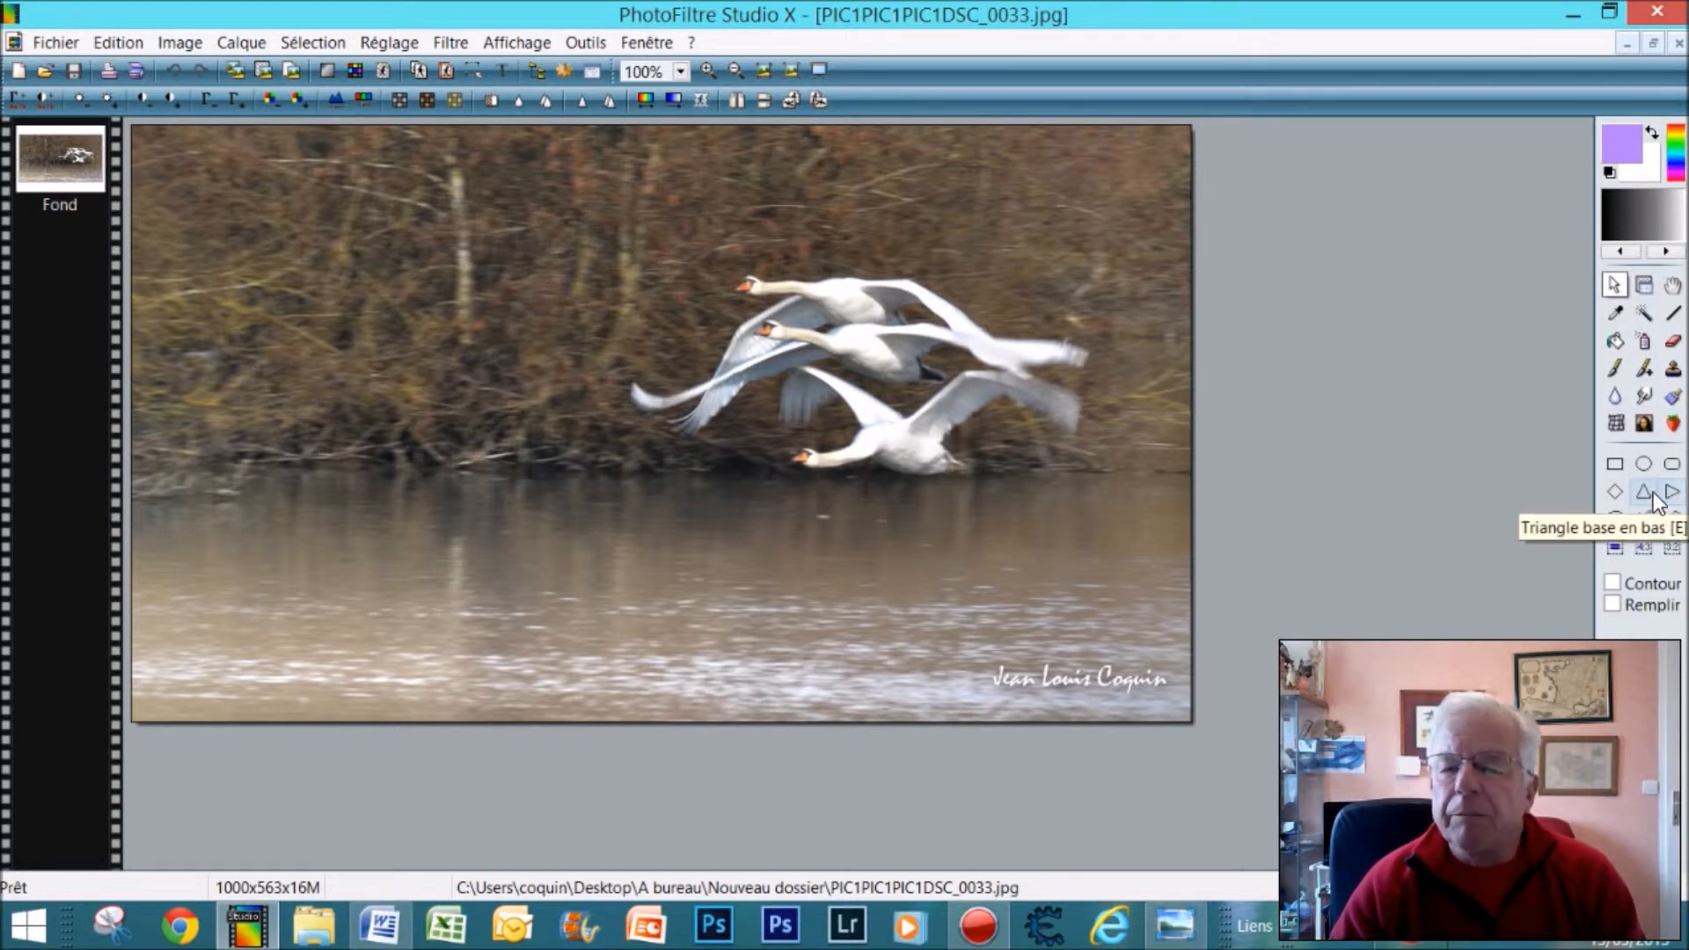
click(1671, 492)
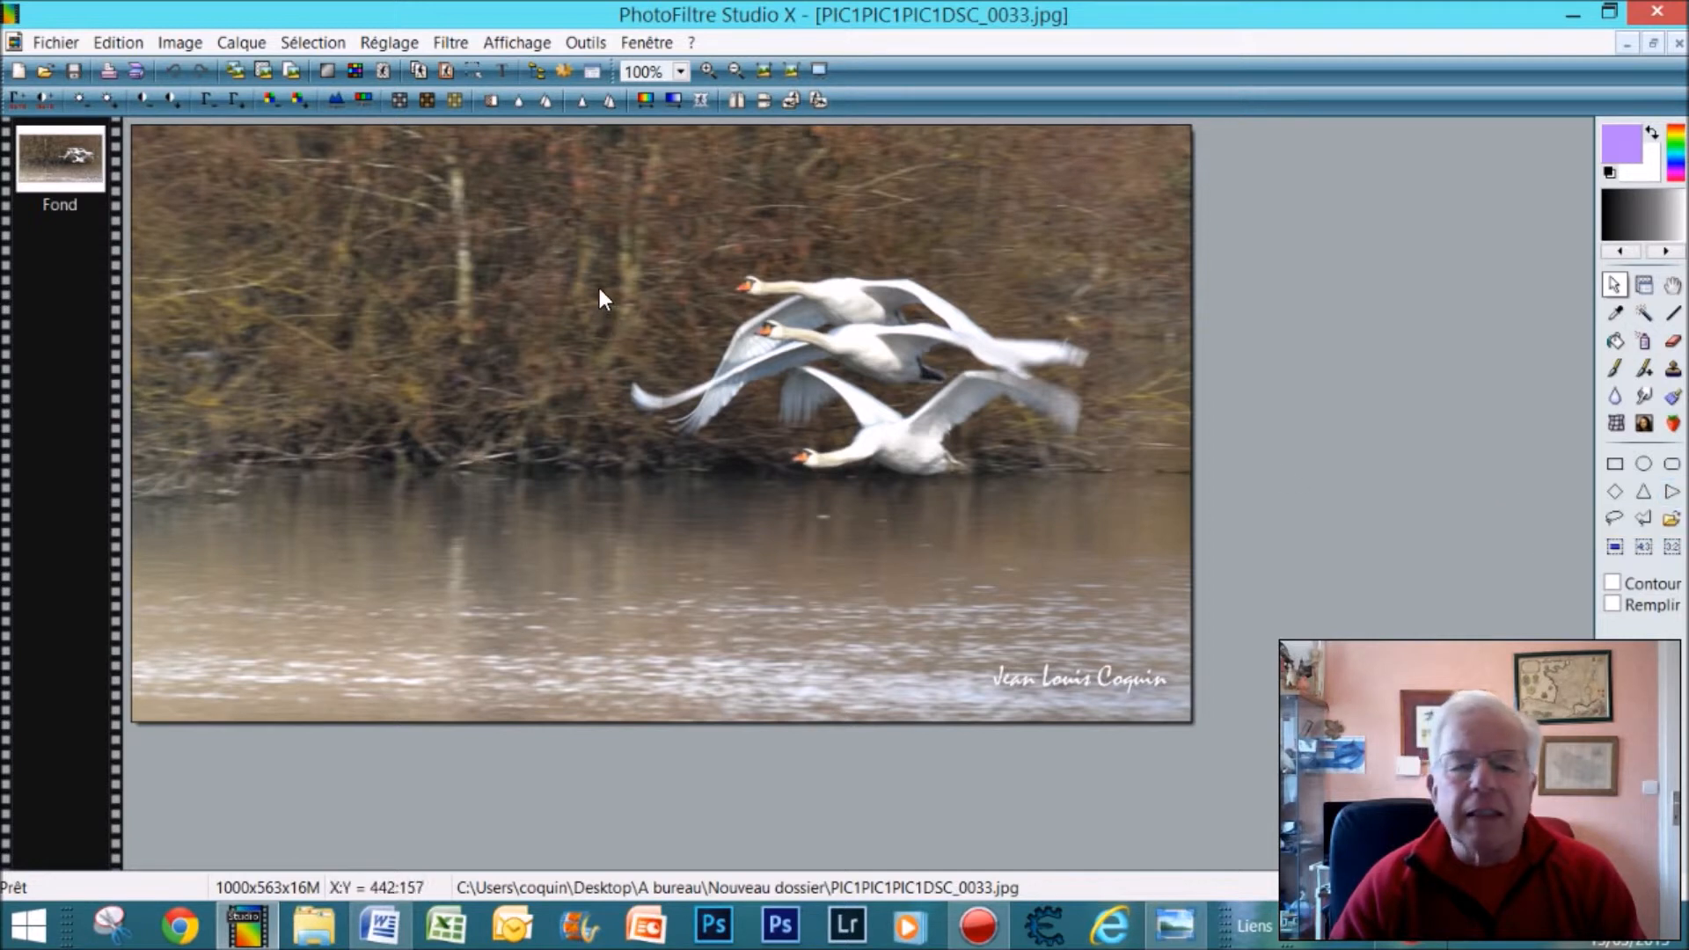
drag(636, 235, 1316, 611)
drag(942, 497, 962, 461)
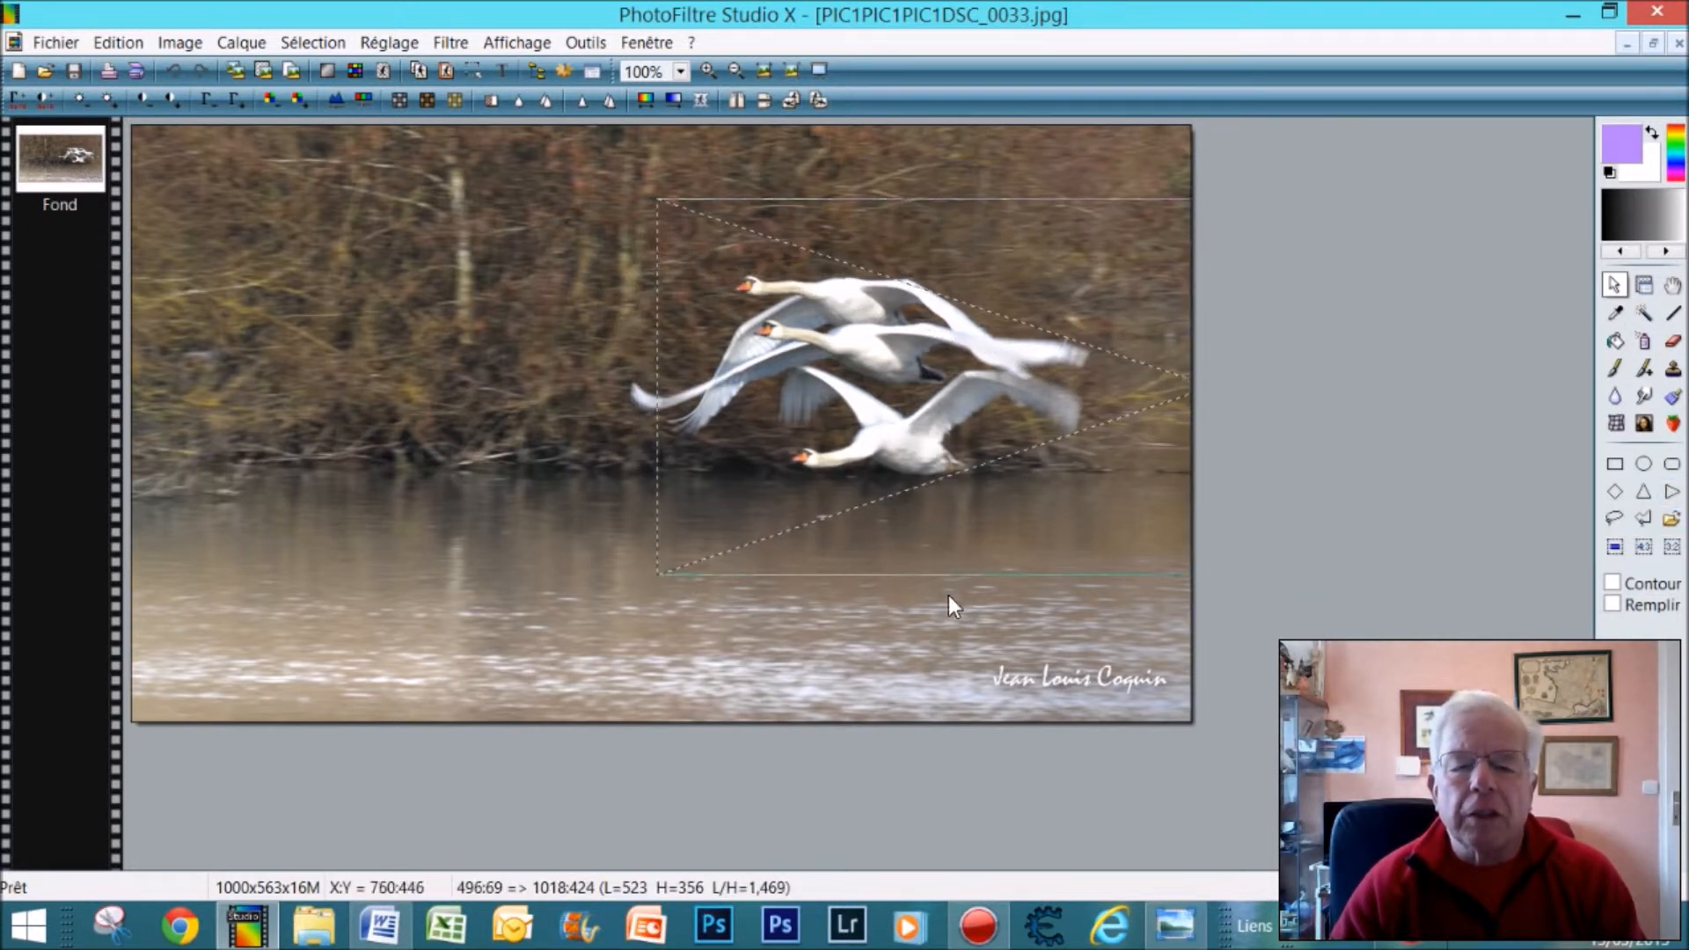
drag(972, 575, 972, 660)
drag(899, 546, 858, 489)
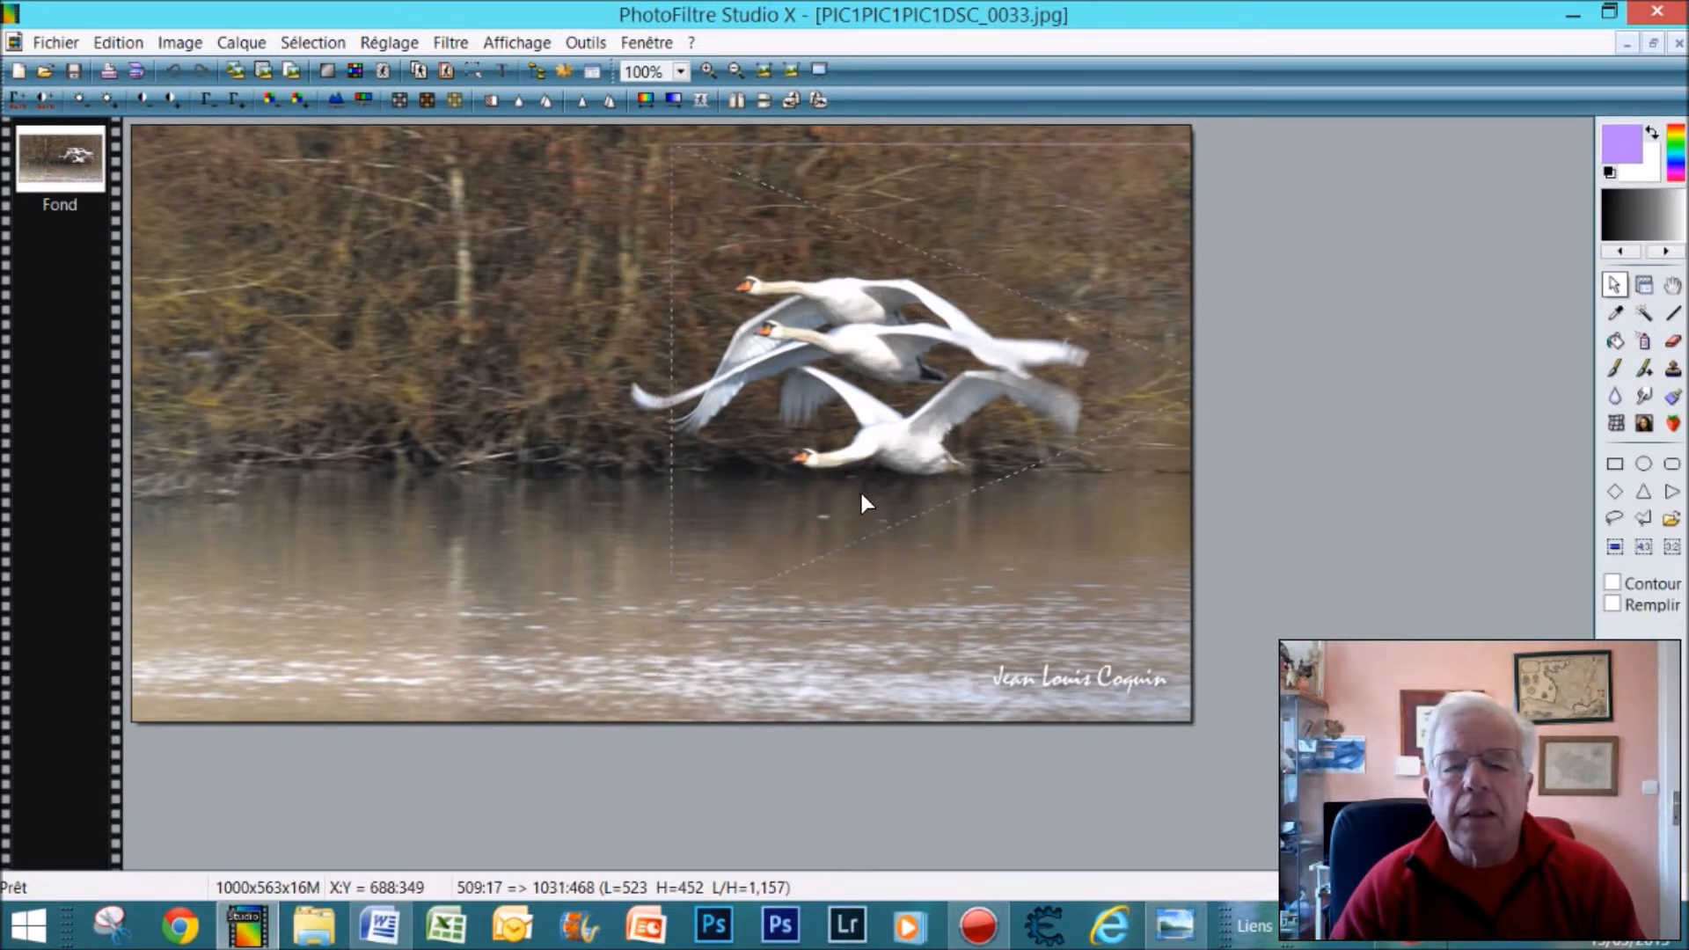
right_click(919, 431)
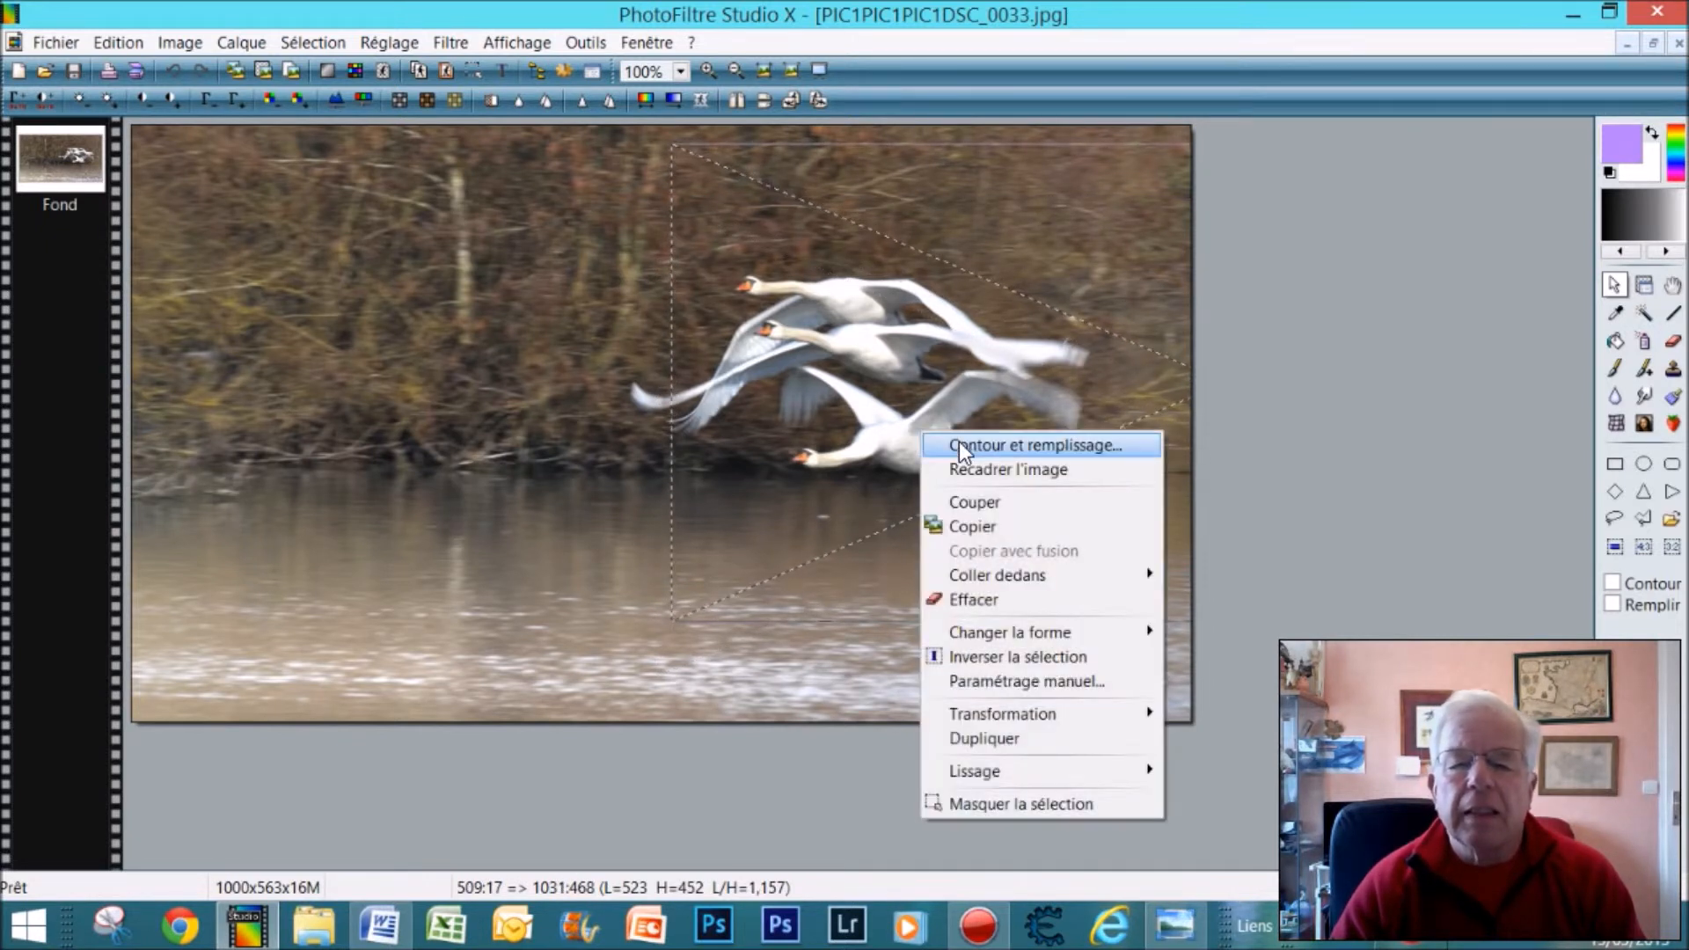
click(968, 526)
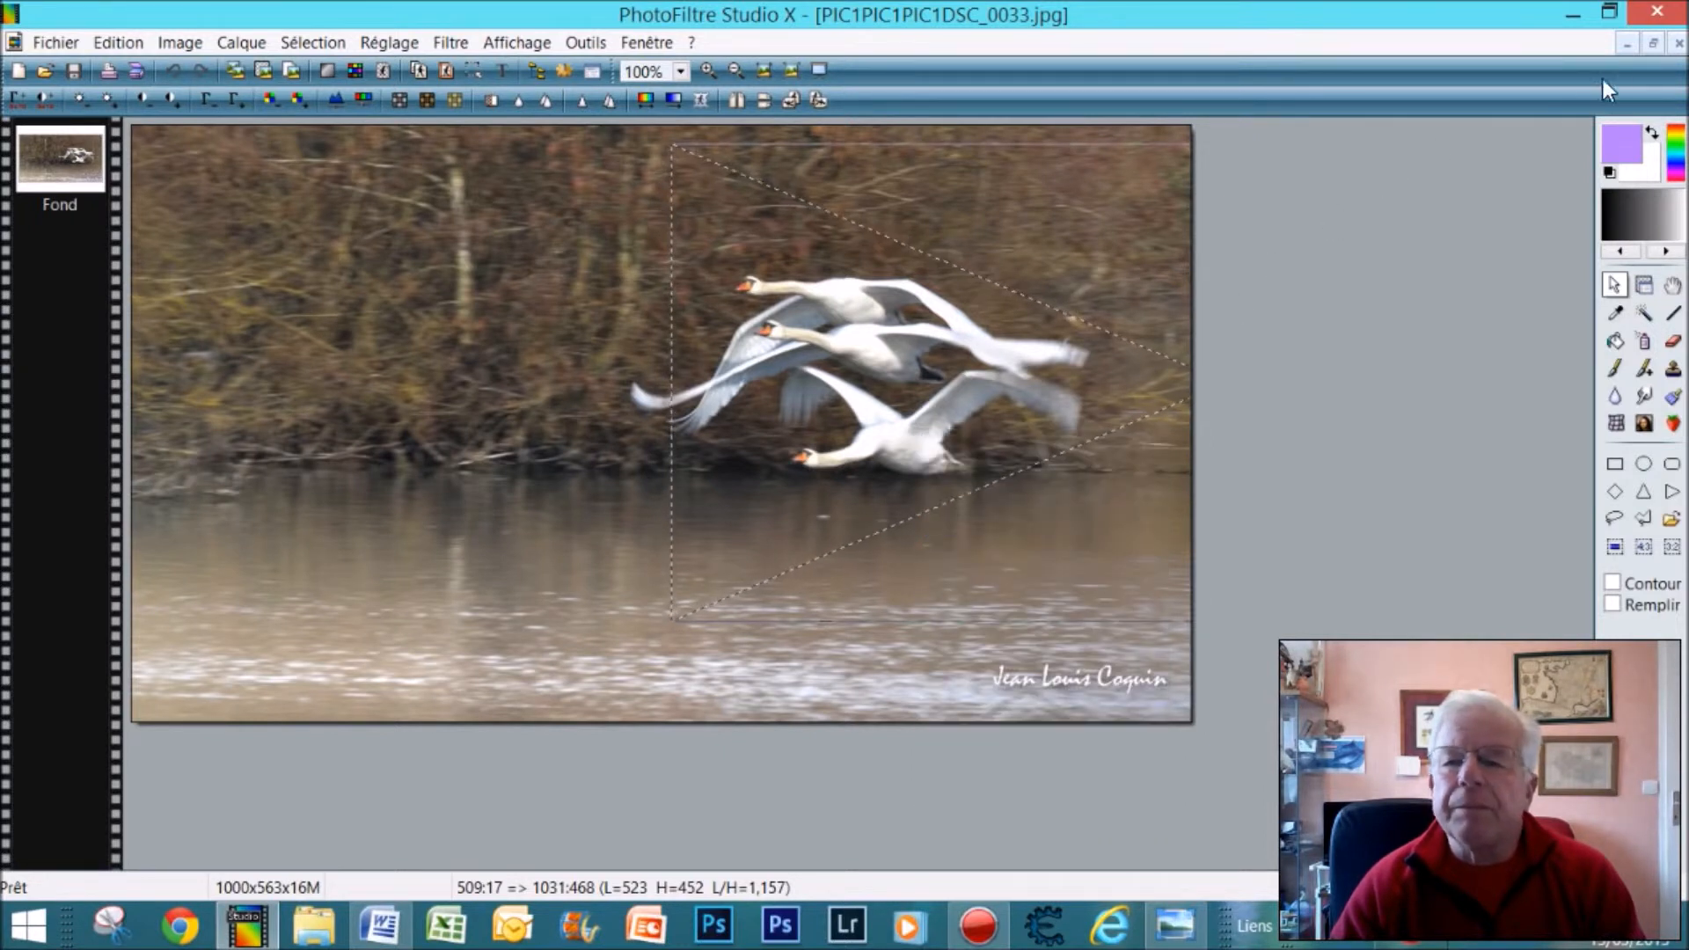
Minimise the flying swans picture, bring back the montage and paste the triangular cut-out as a new layer.
click(1625, 46)
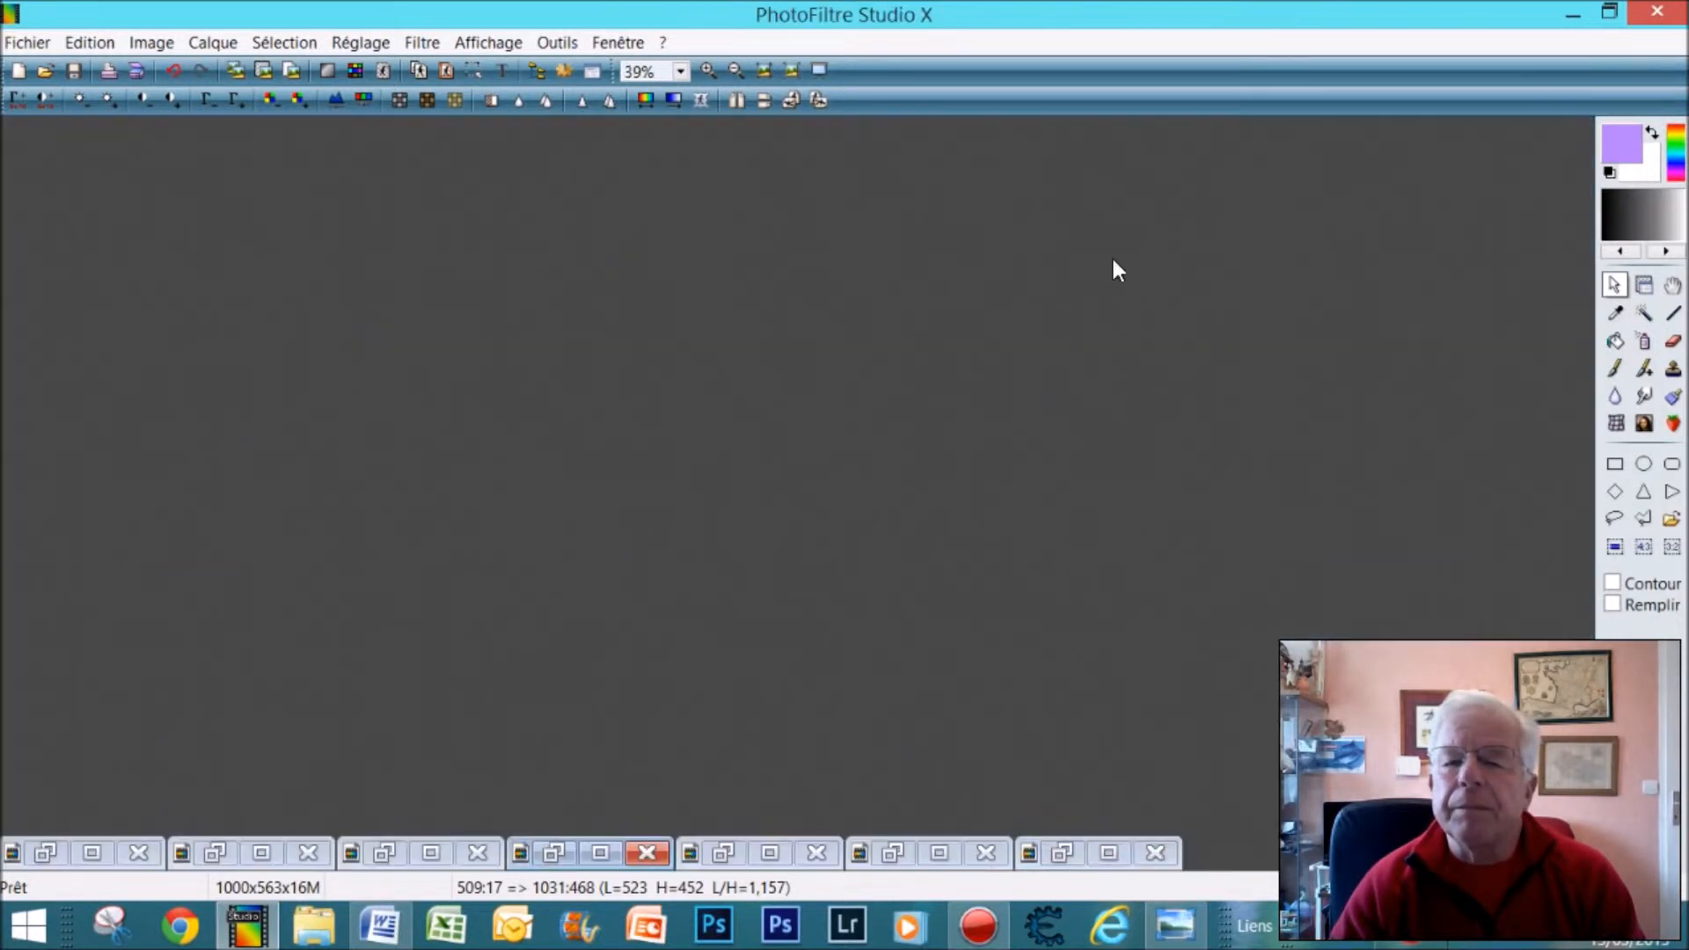
click(602, 852)
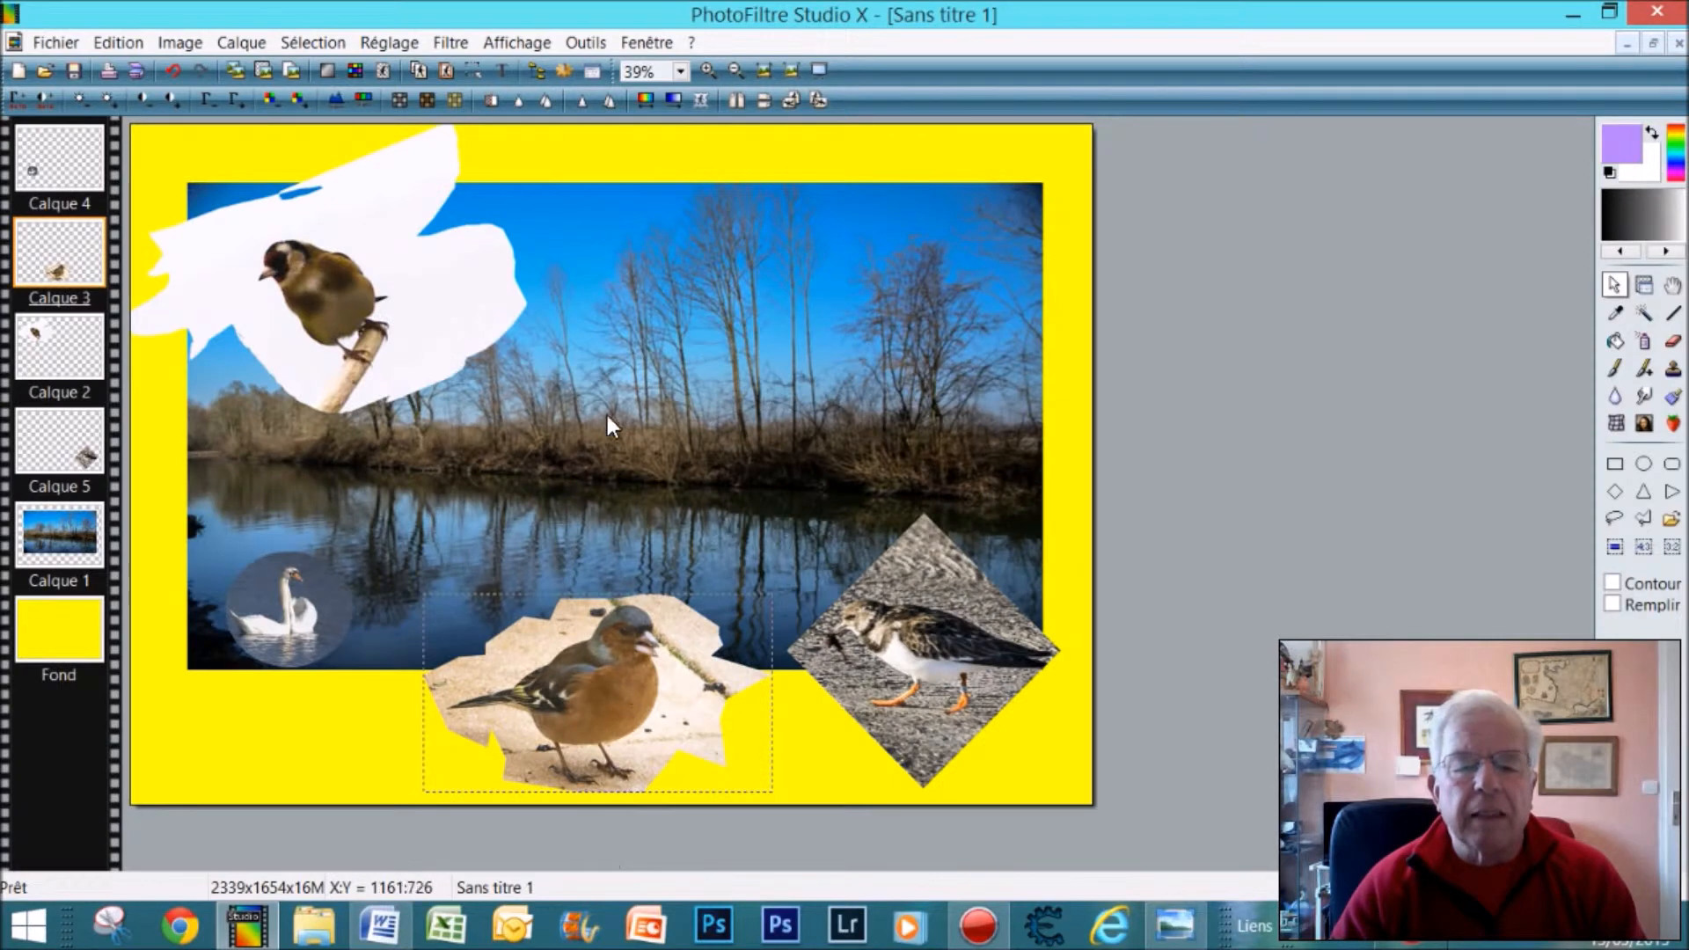
right_click(615, 384)
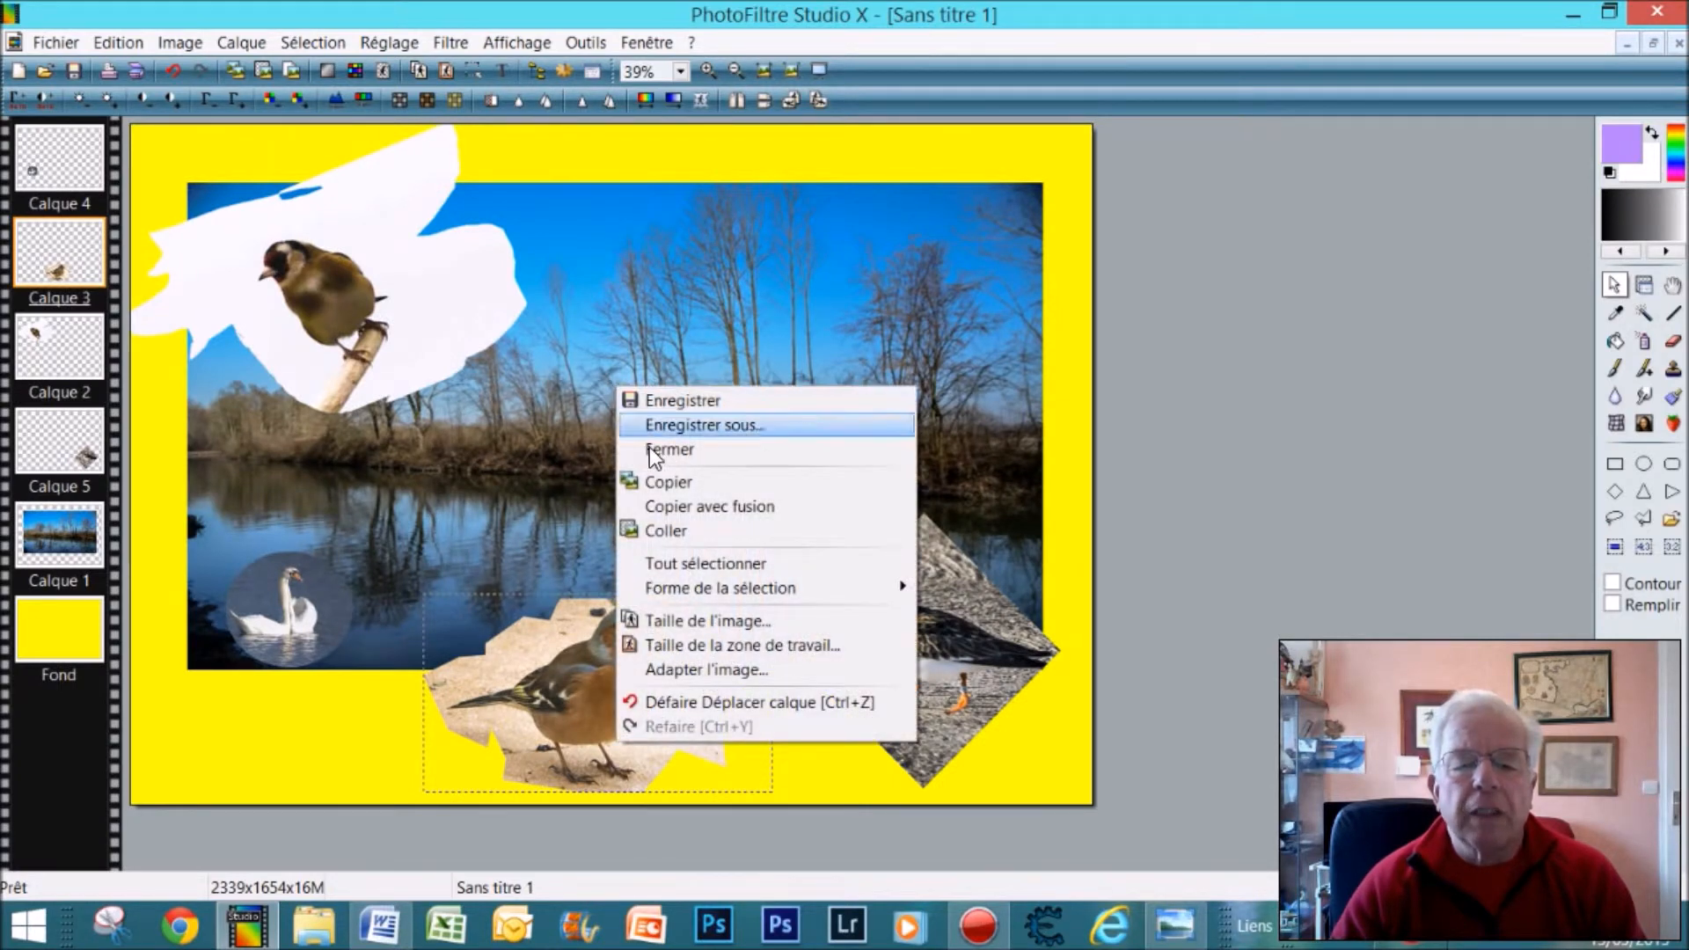
click(660, 531)
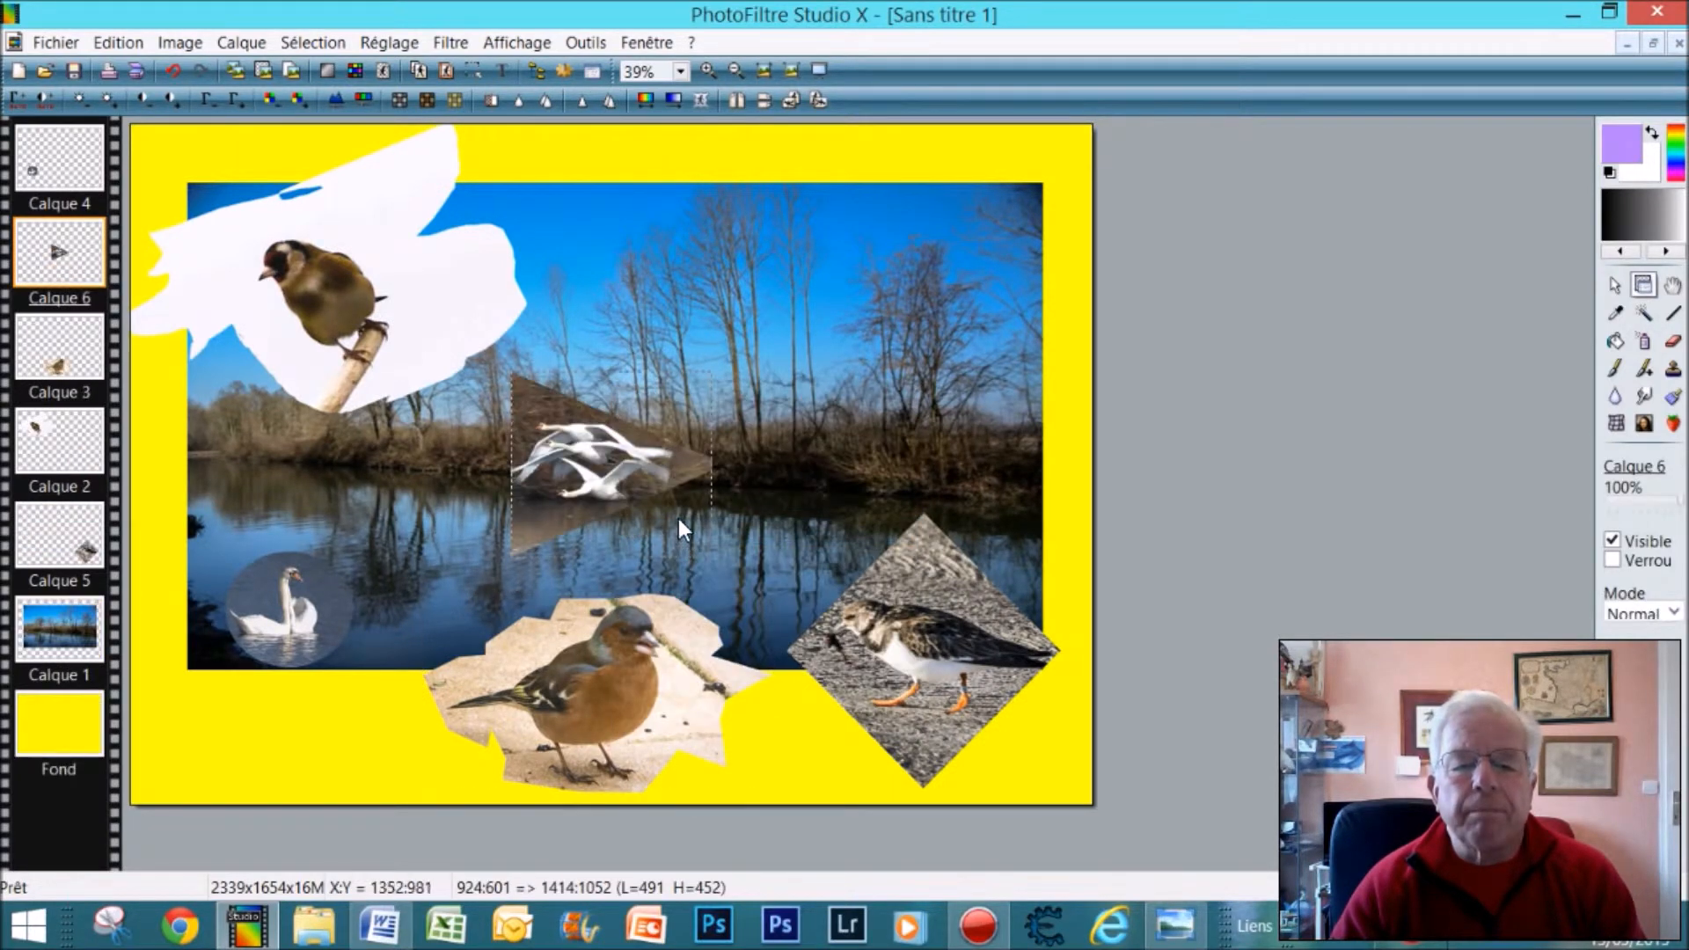
Scale the triangular swan layer to 159% with a parametric transformation and move it over the river photo's upper-right area.
right_click(568, 452)
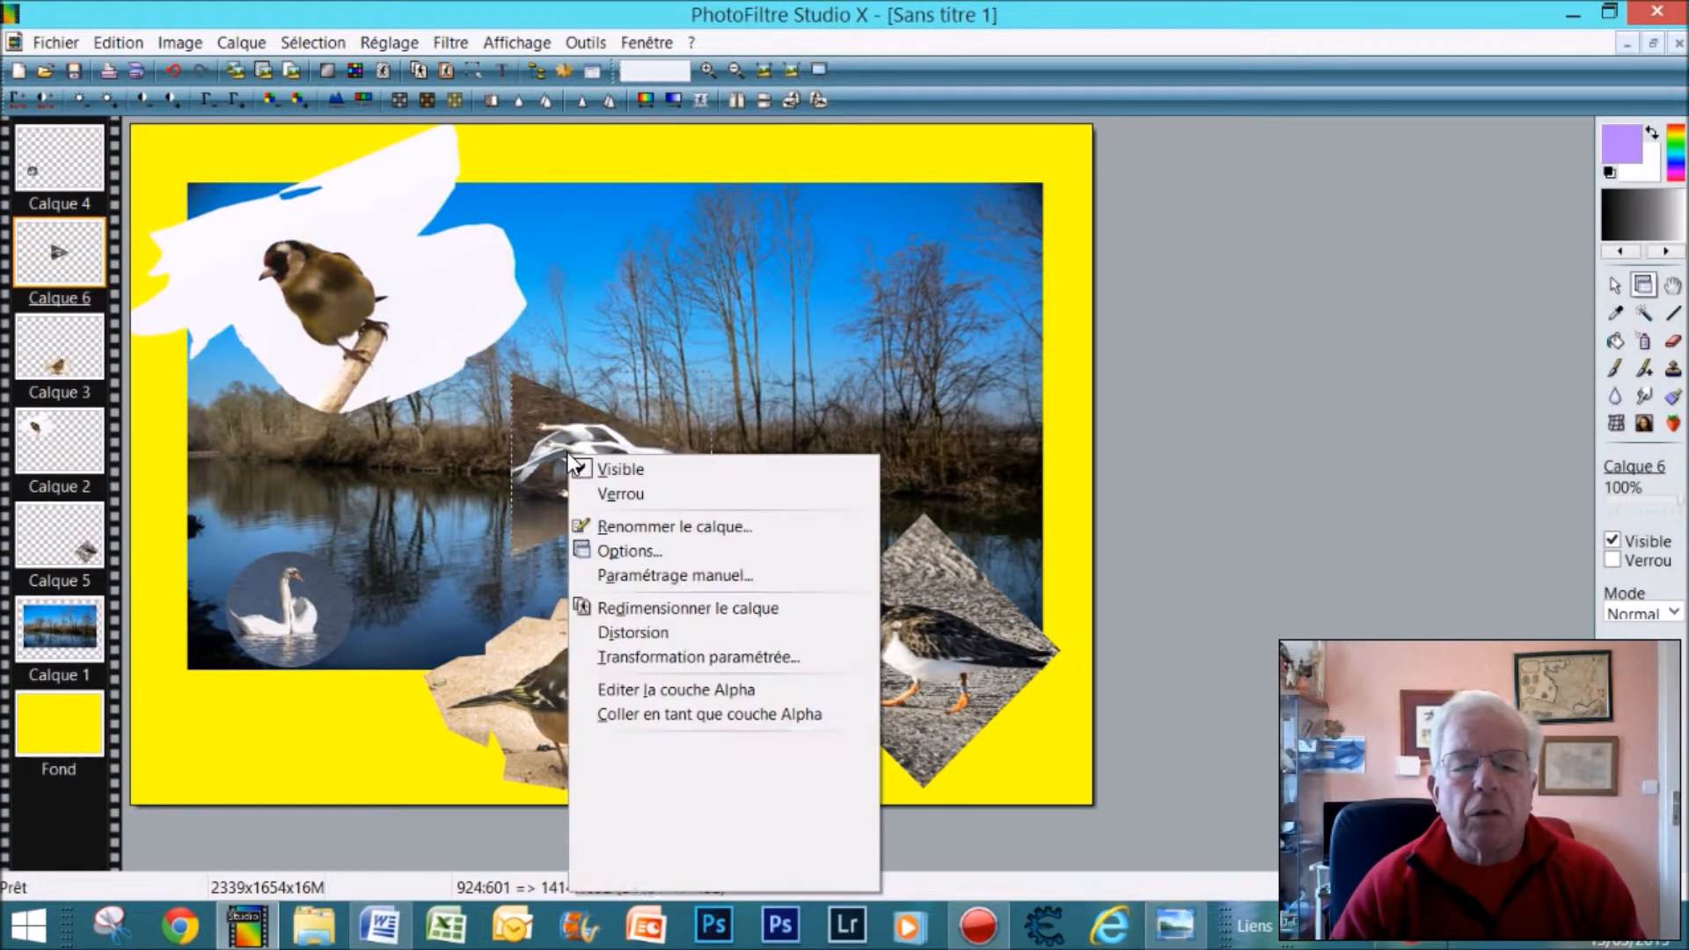
click(654, 656)
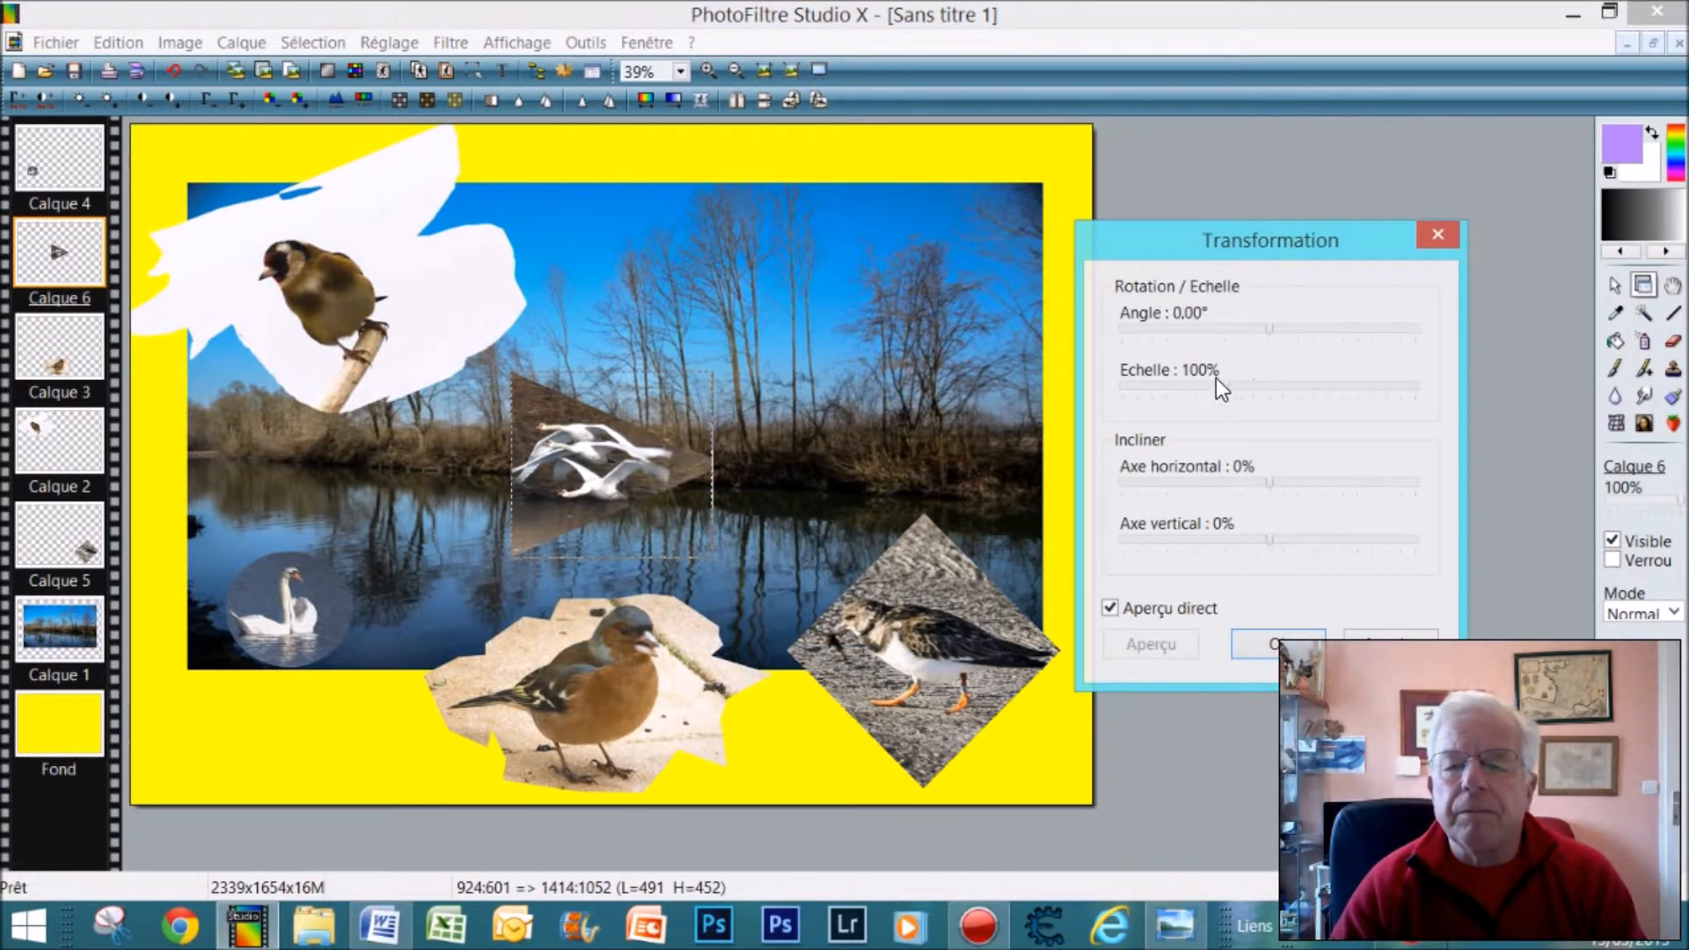
drag(1242, 381, 1311, 378)
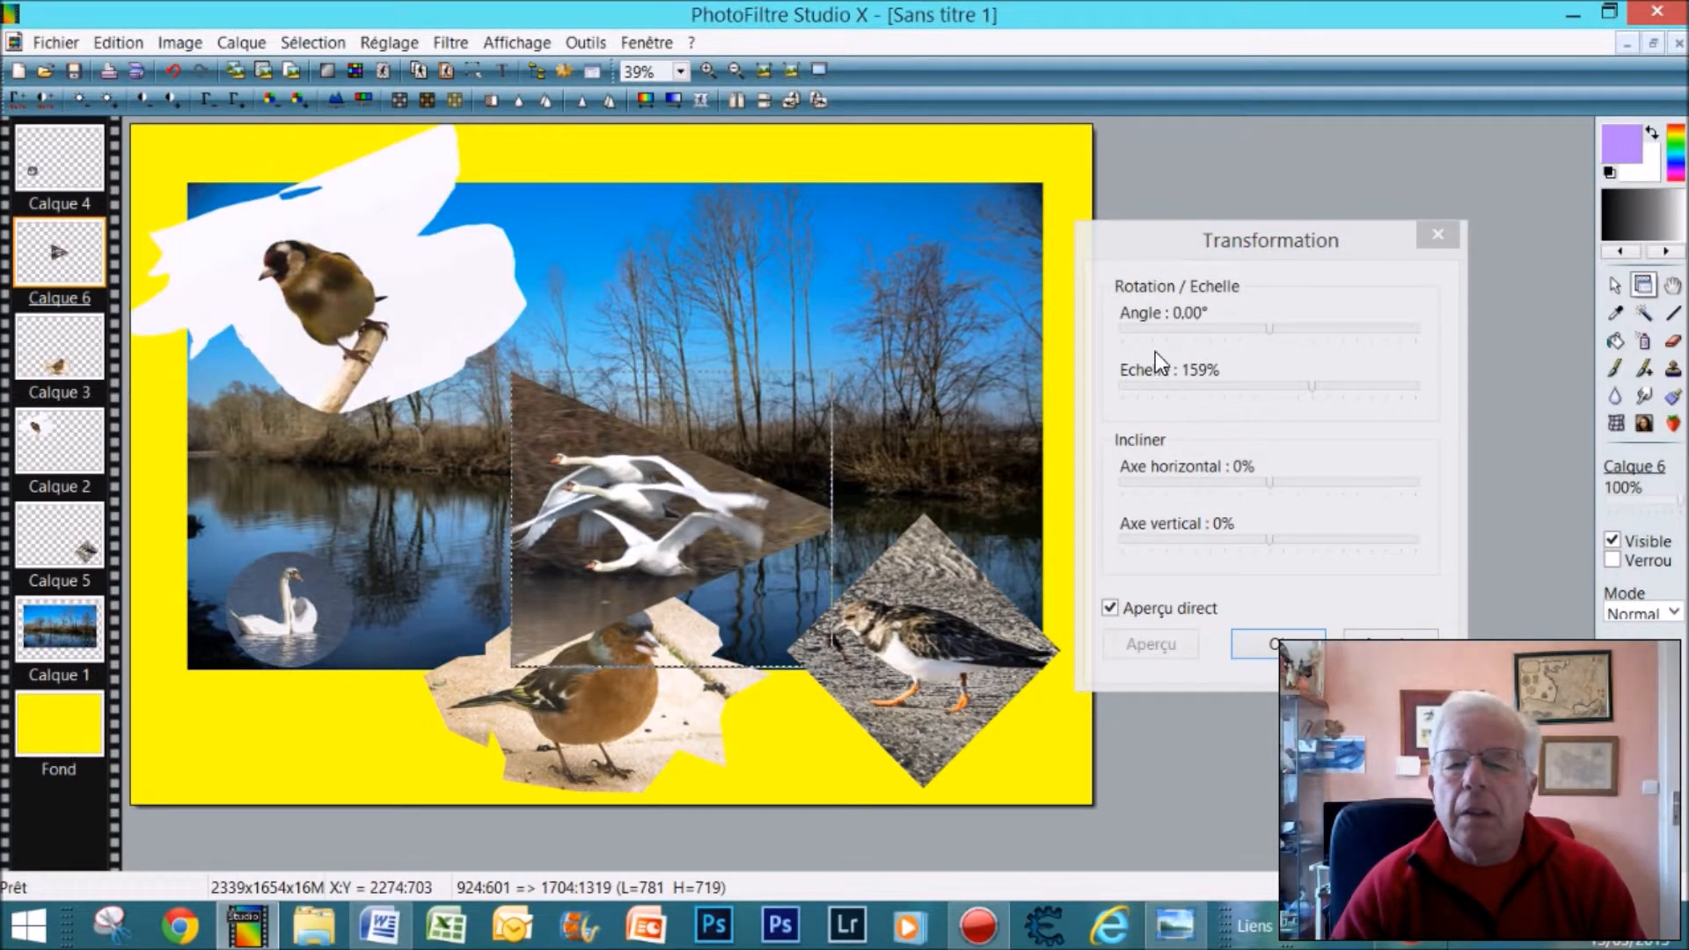
click(1276, 650)
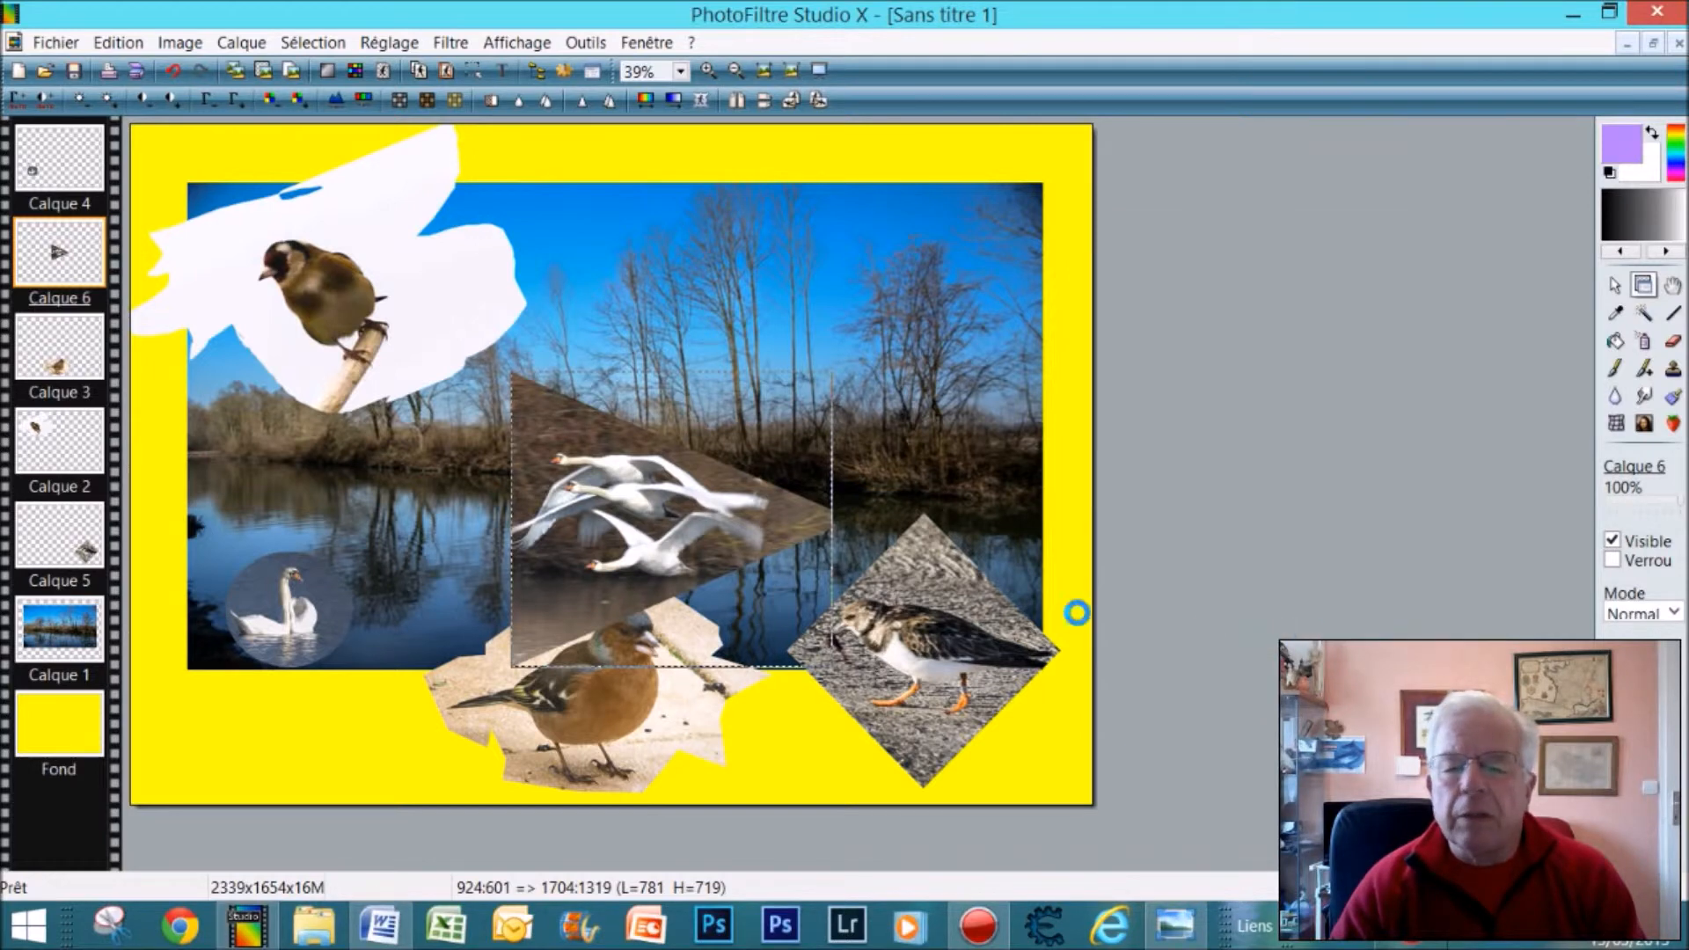
drag(685, 553, 895, 319)
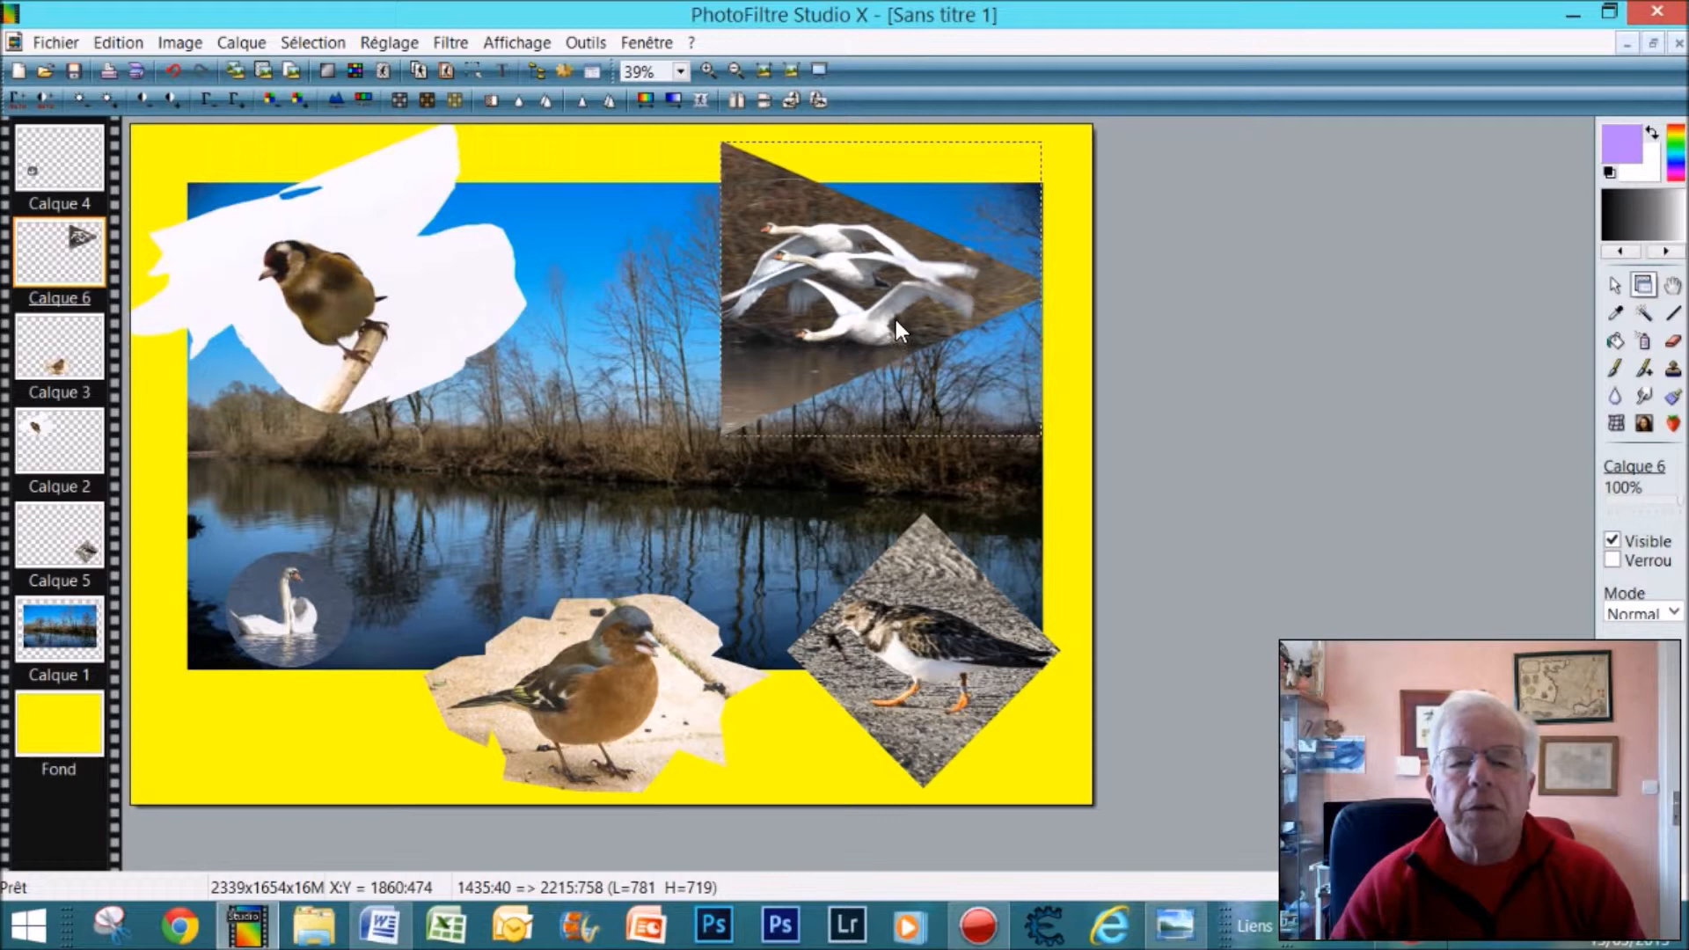
Enlarge the triangular swan layer to about 1008 x 822 pixels, reposition it over the upper-right corner and apply the resize.
right_click(896, 319)
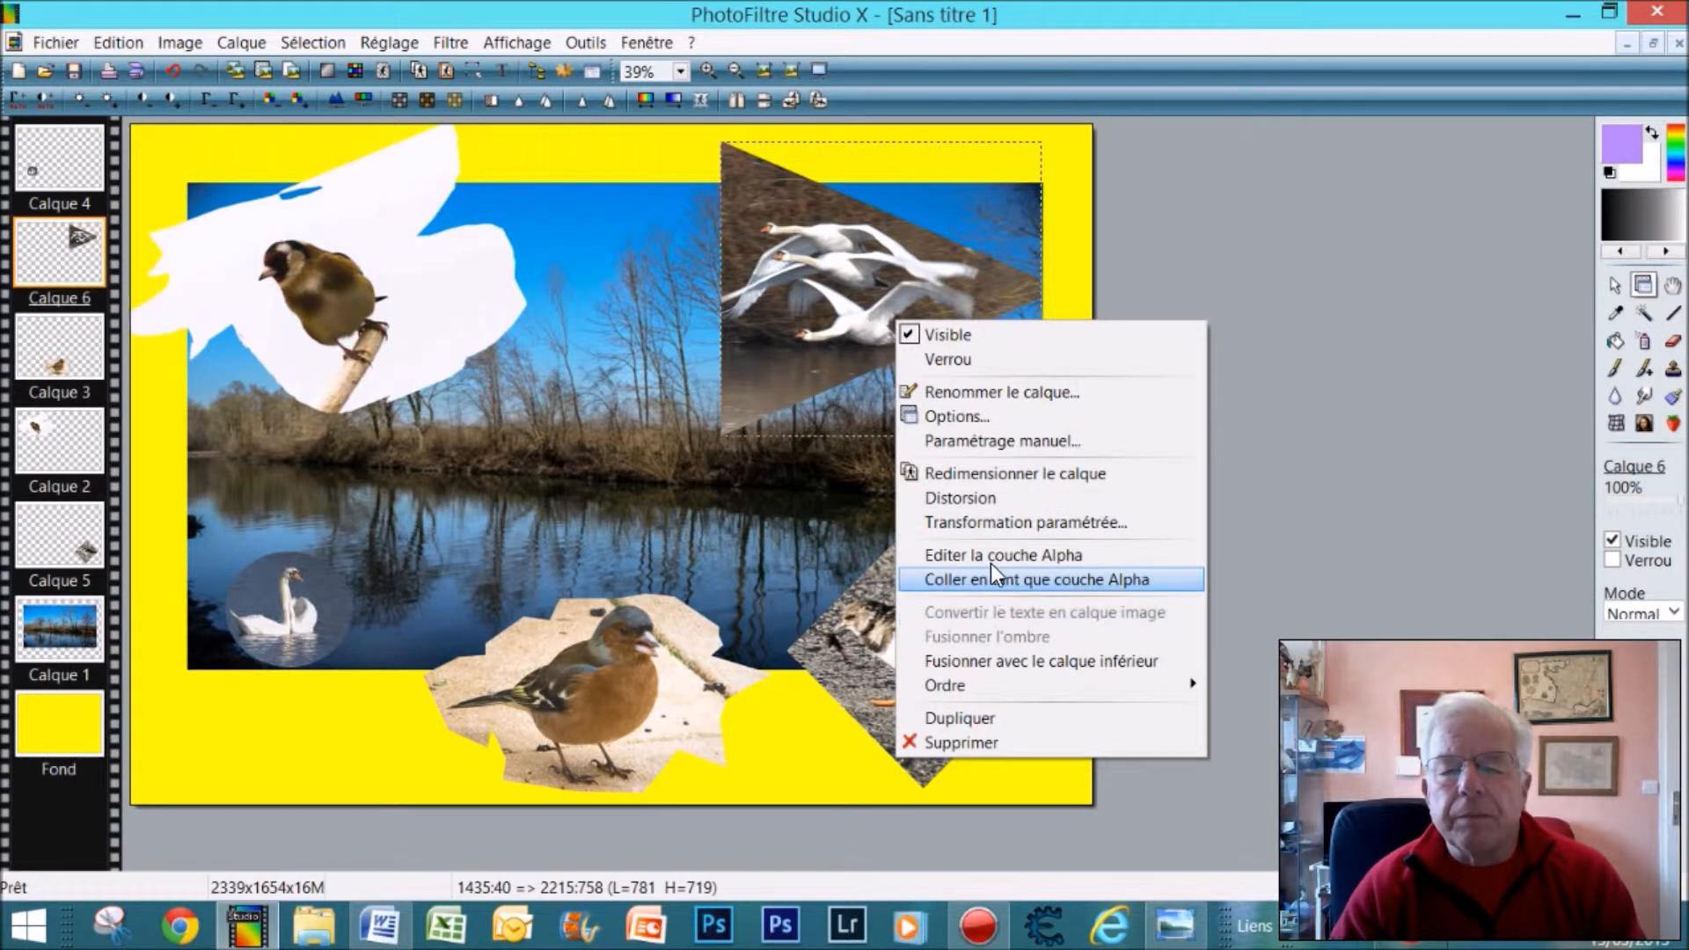
click(989, 469)
drag(719, 434, 633, 490)
mouse_move(773, 445)
mouse_down()
mouse_move(804, 429)
mouse_move(789, 418)
mouse_up()
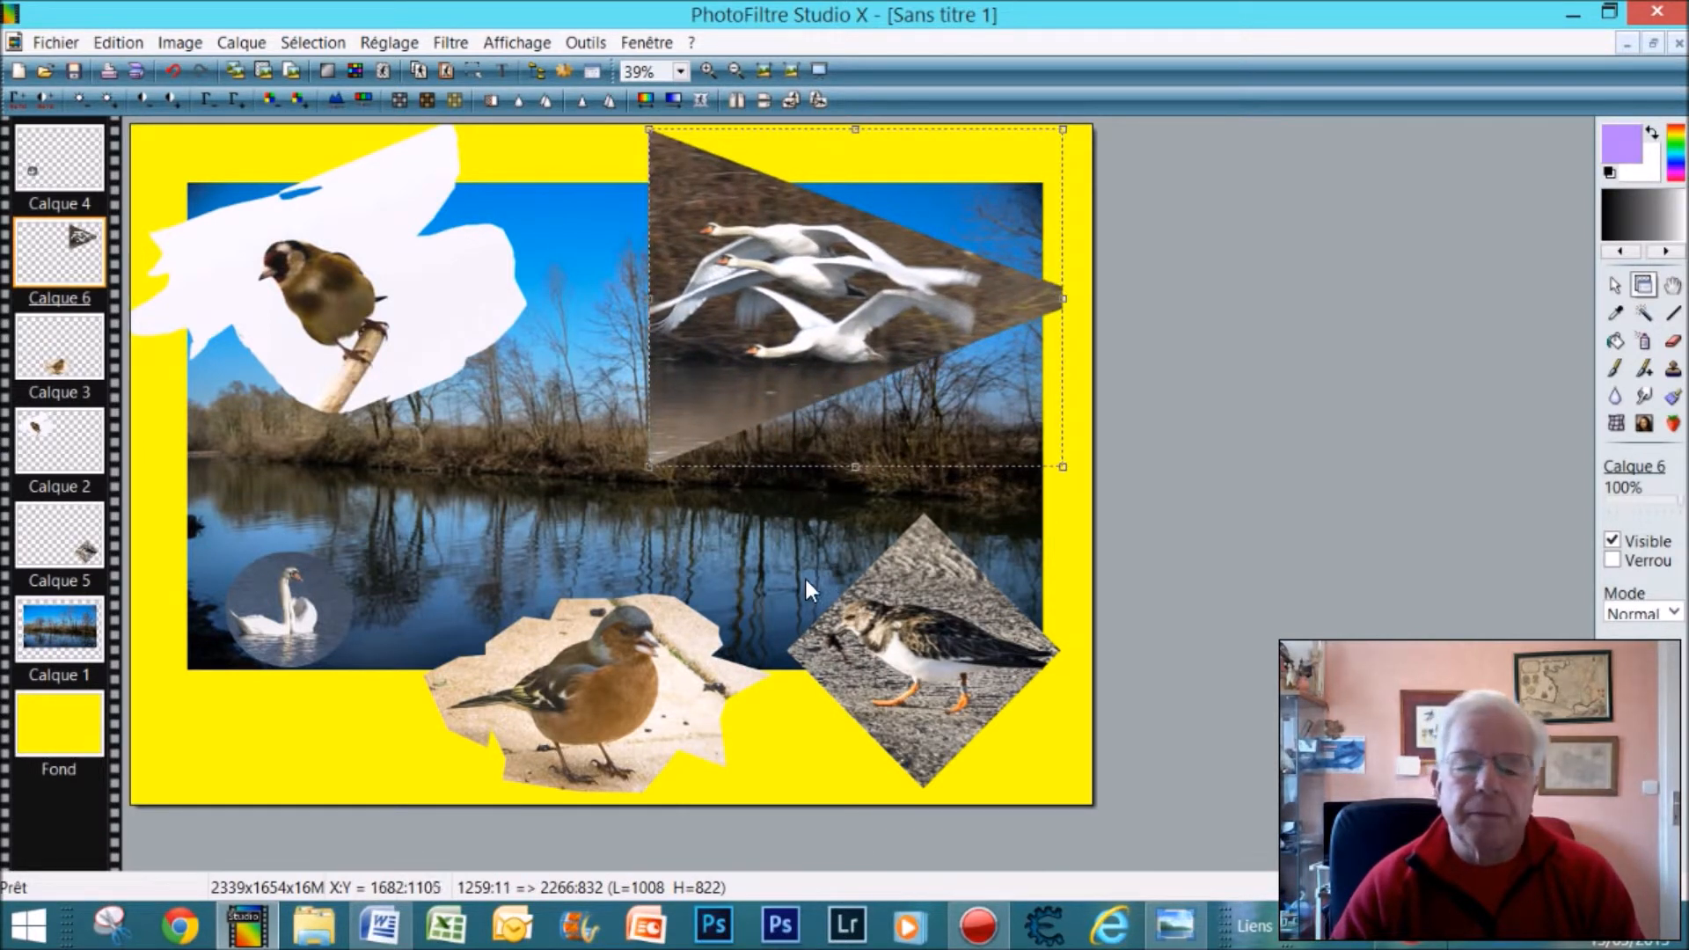
right_click(954, 440)
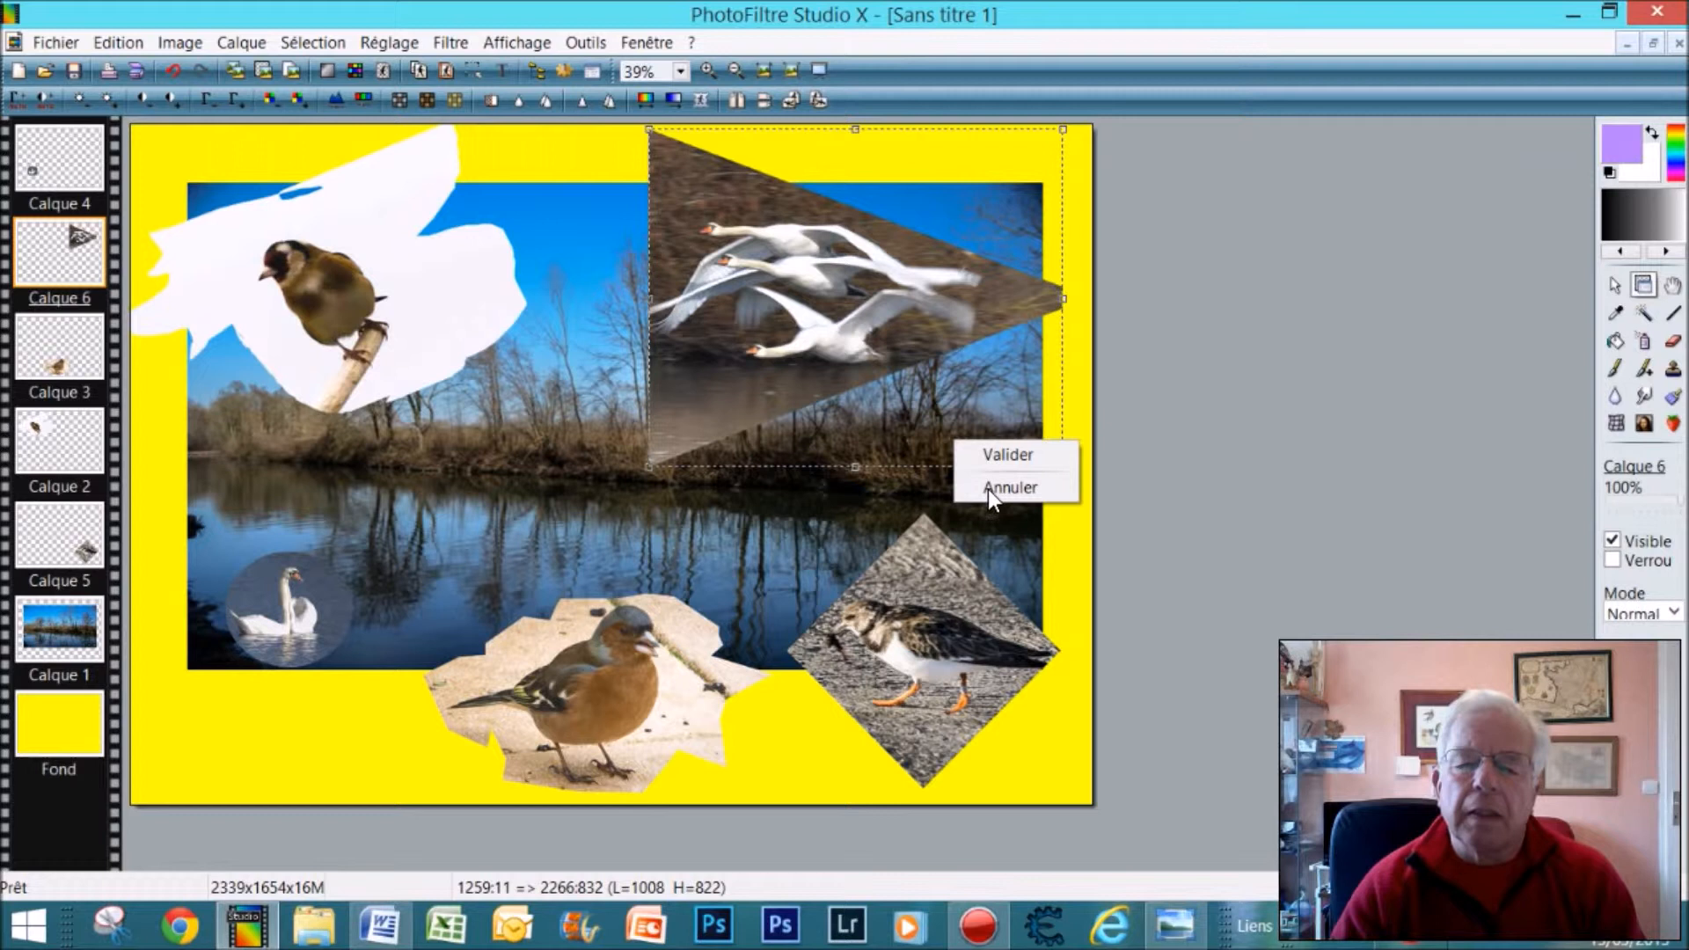
click(1003, 453)
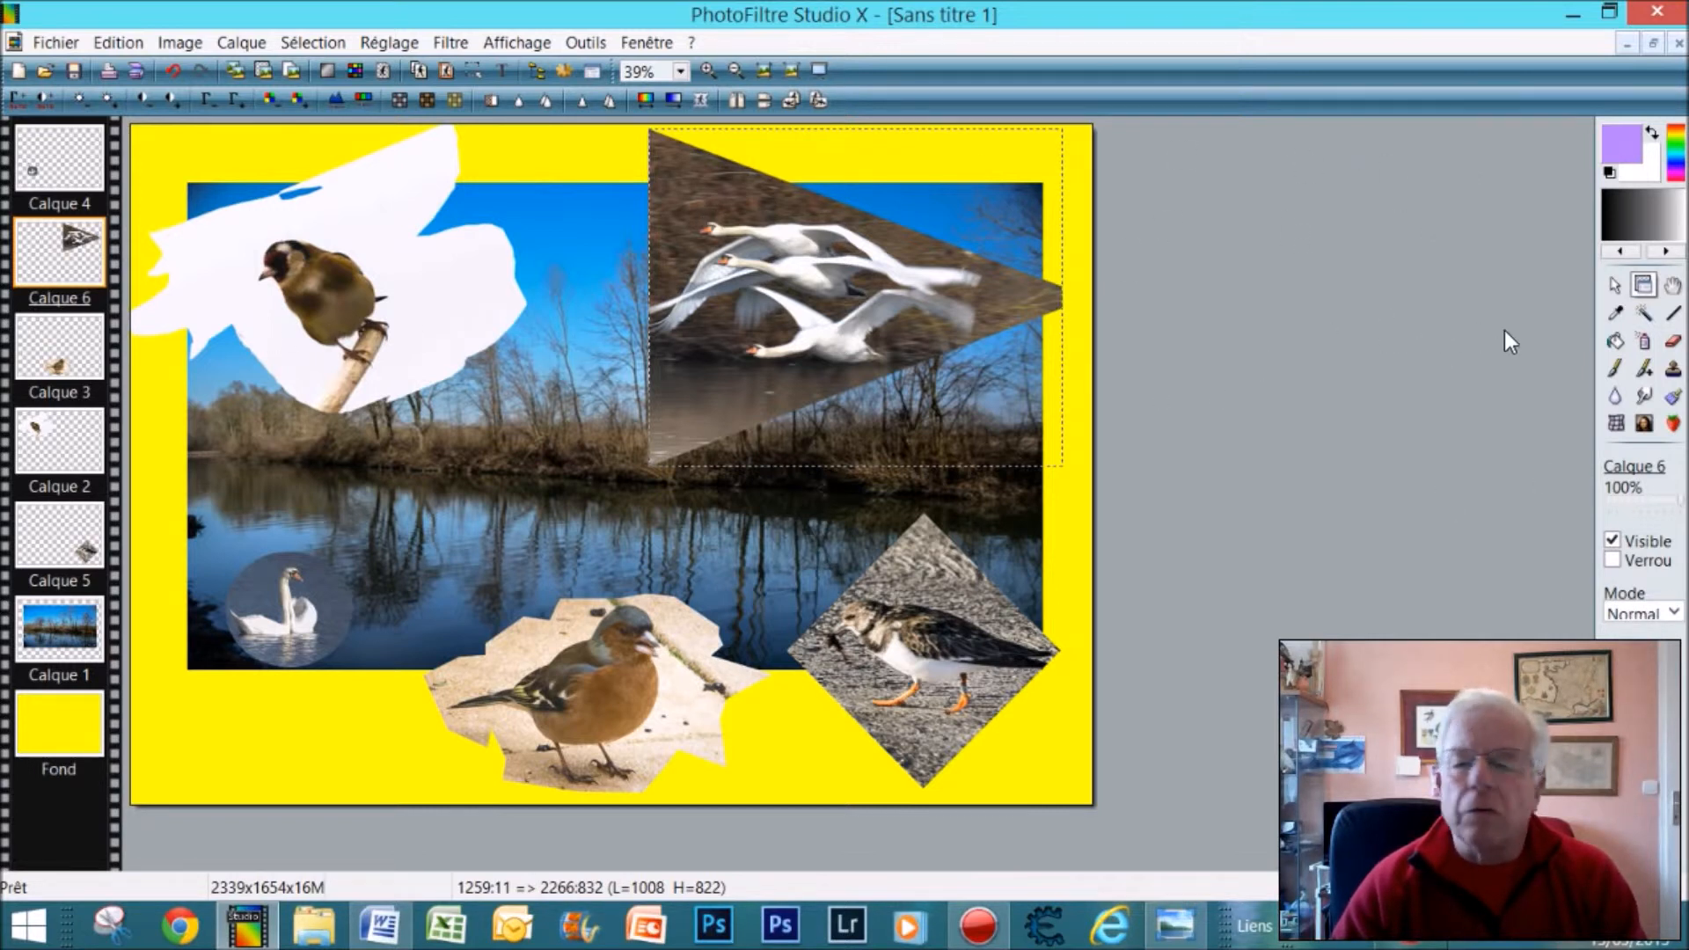
click(1612, 283)
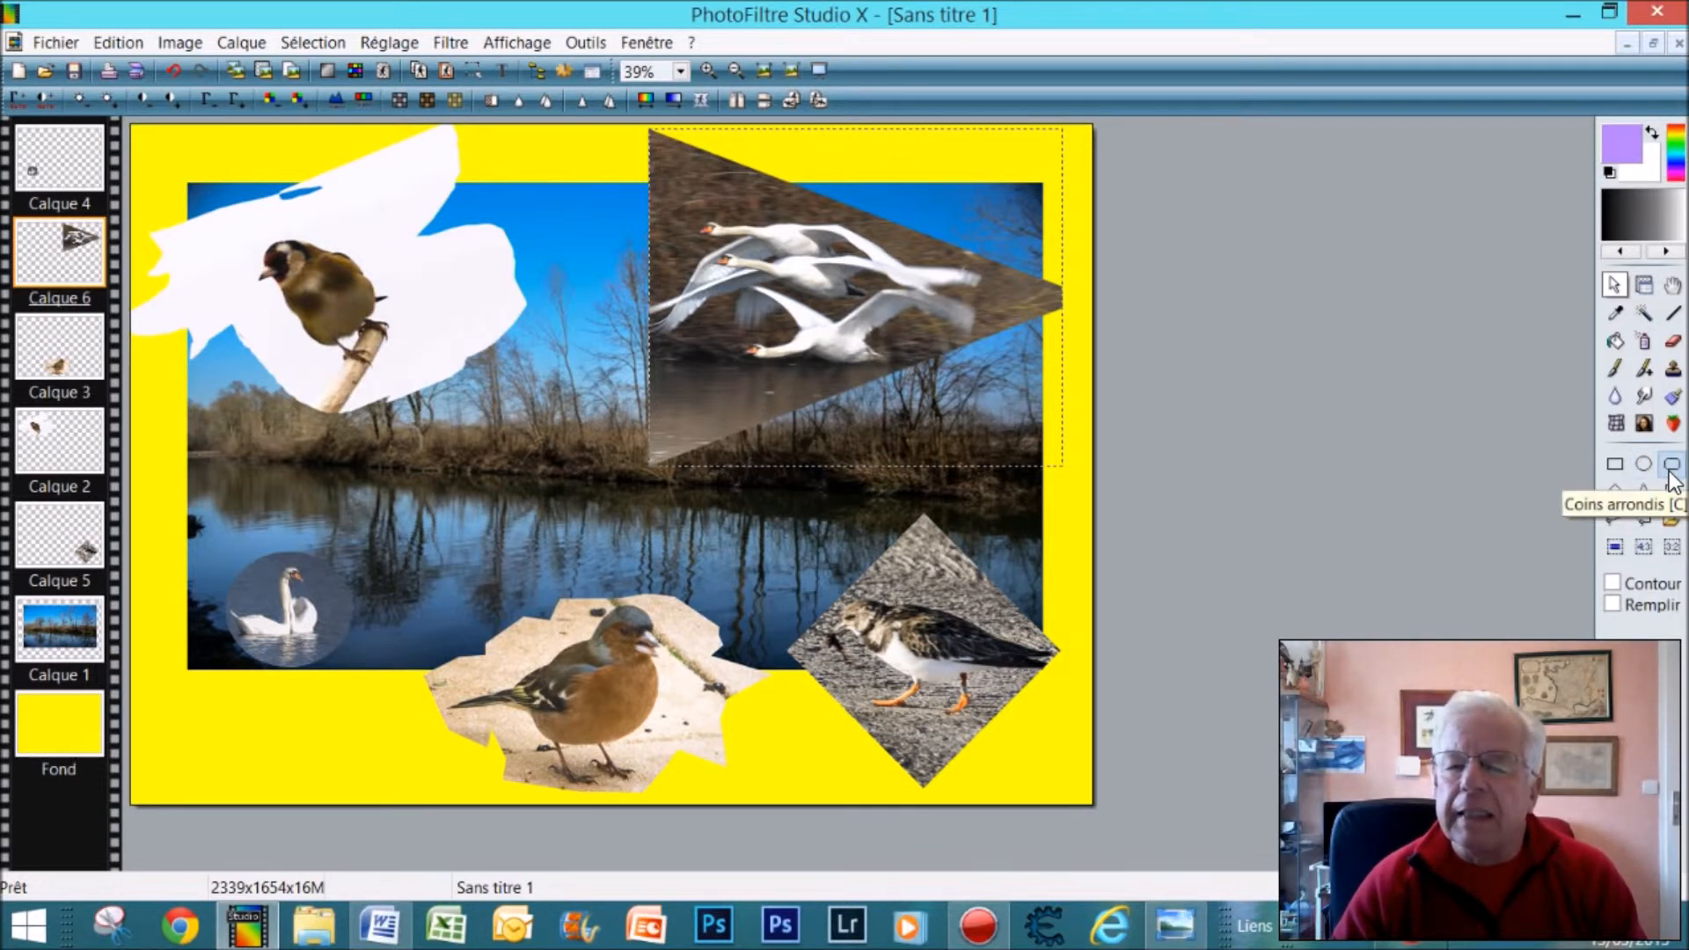
click(1610, 490)
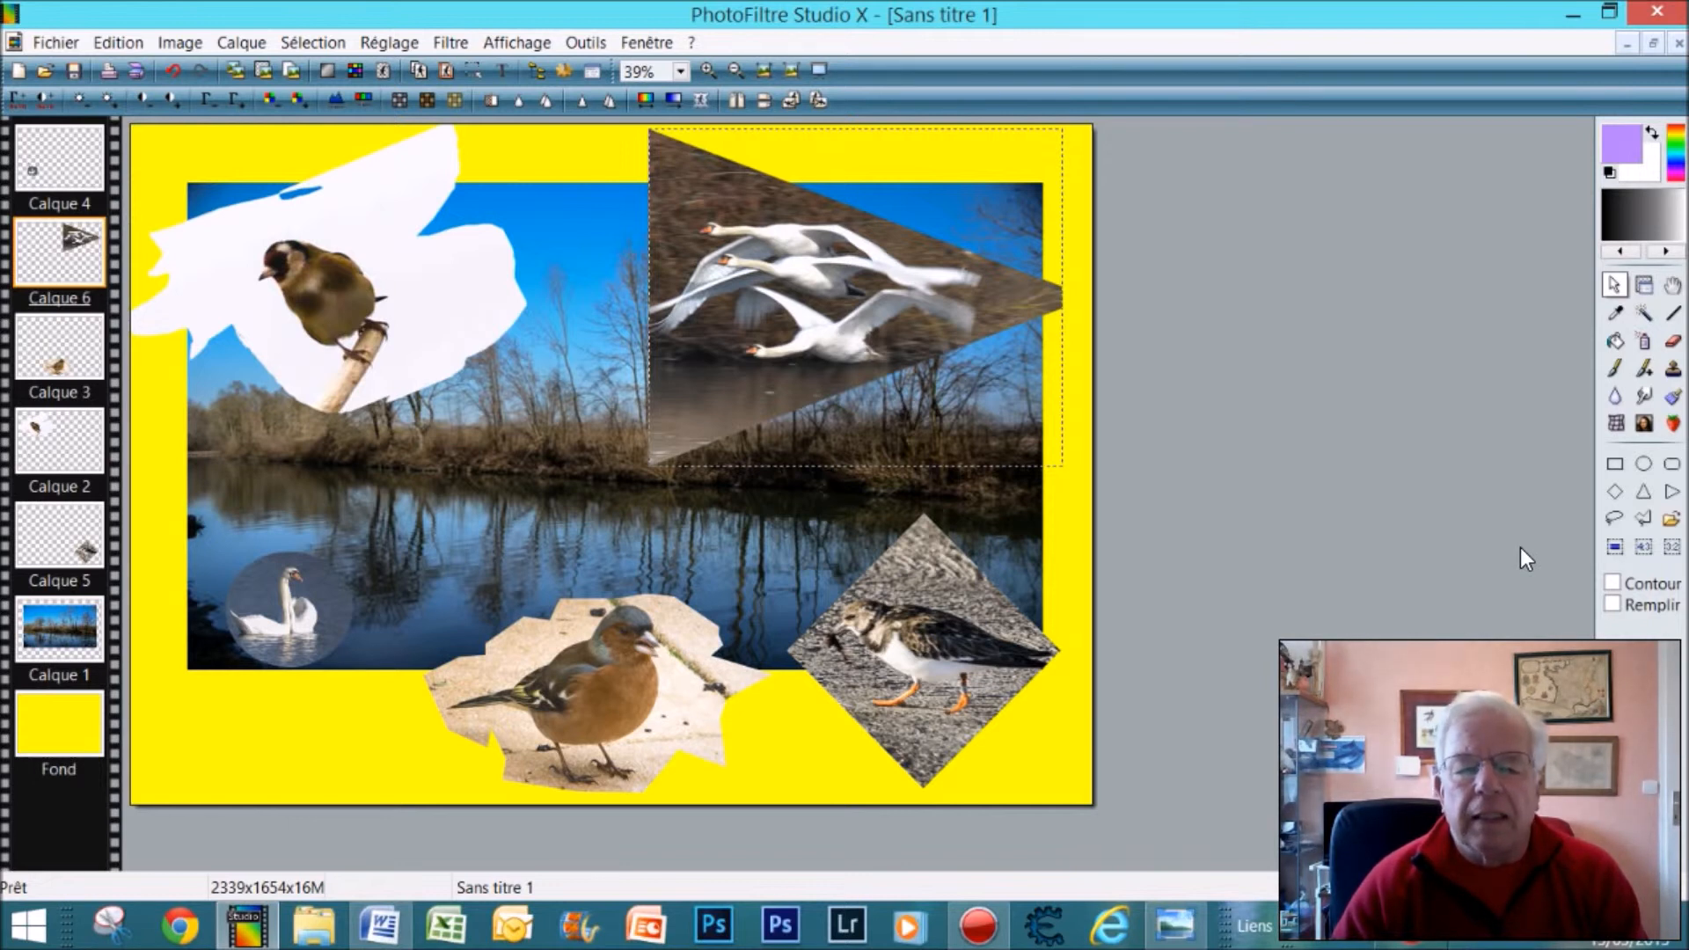
Merge all the montage's layers into the background.
click(179, 44)
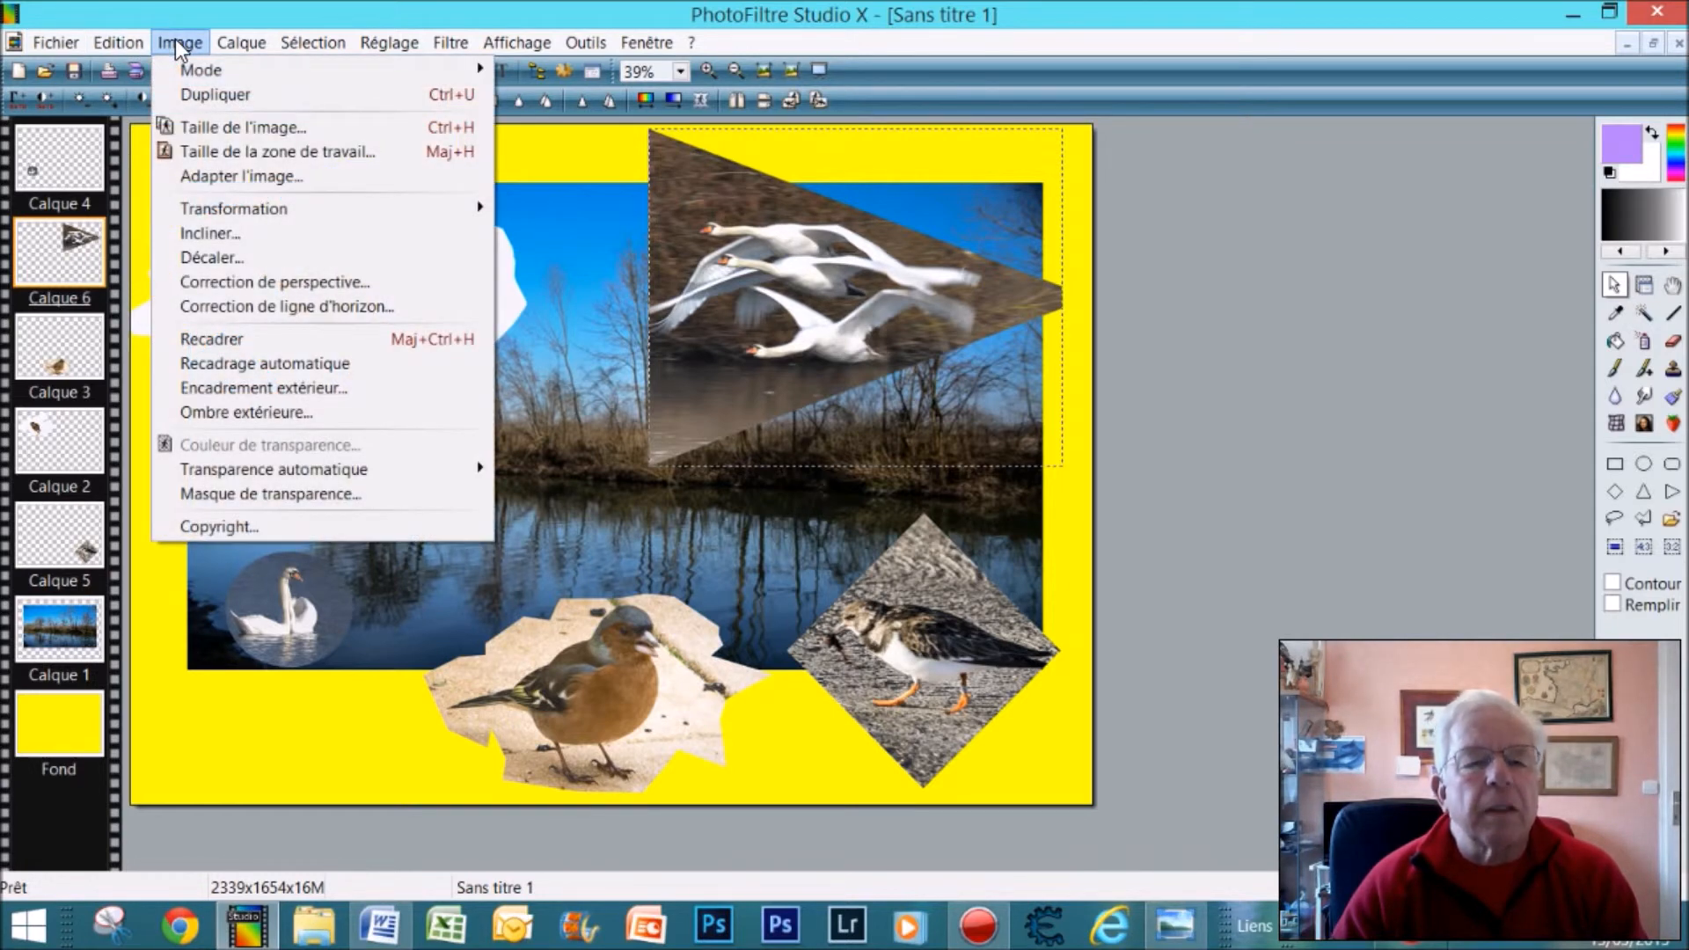
click(241, 42)
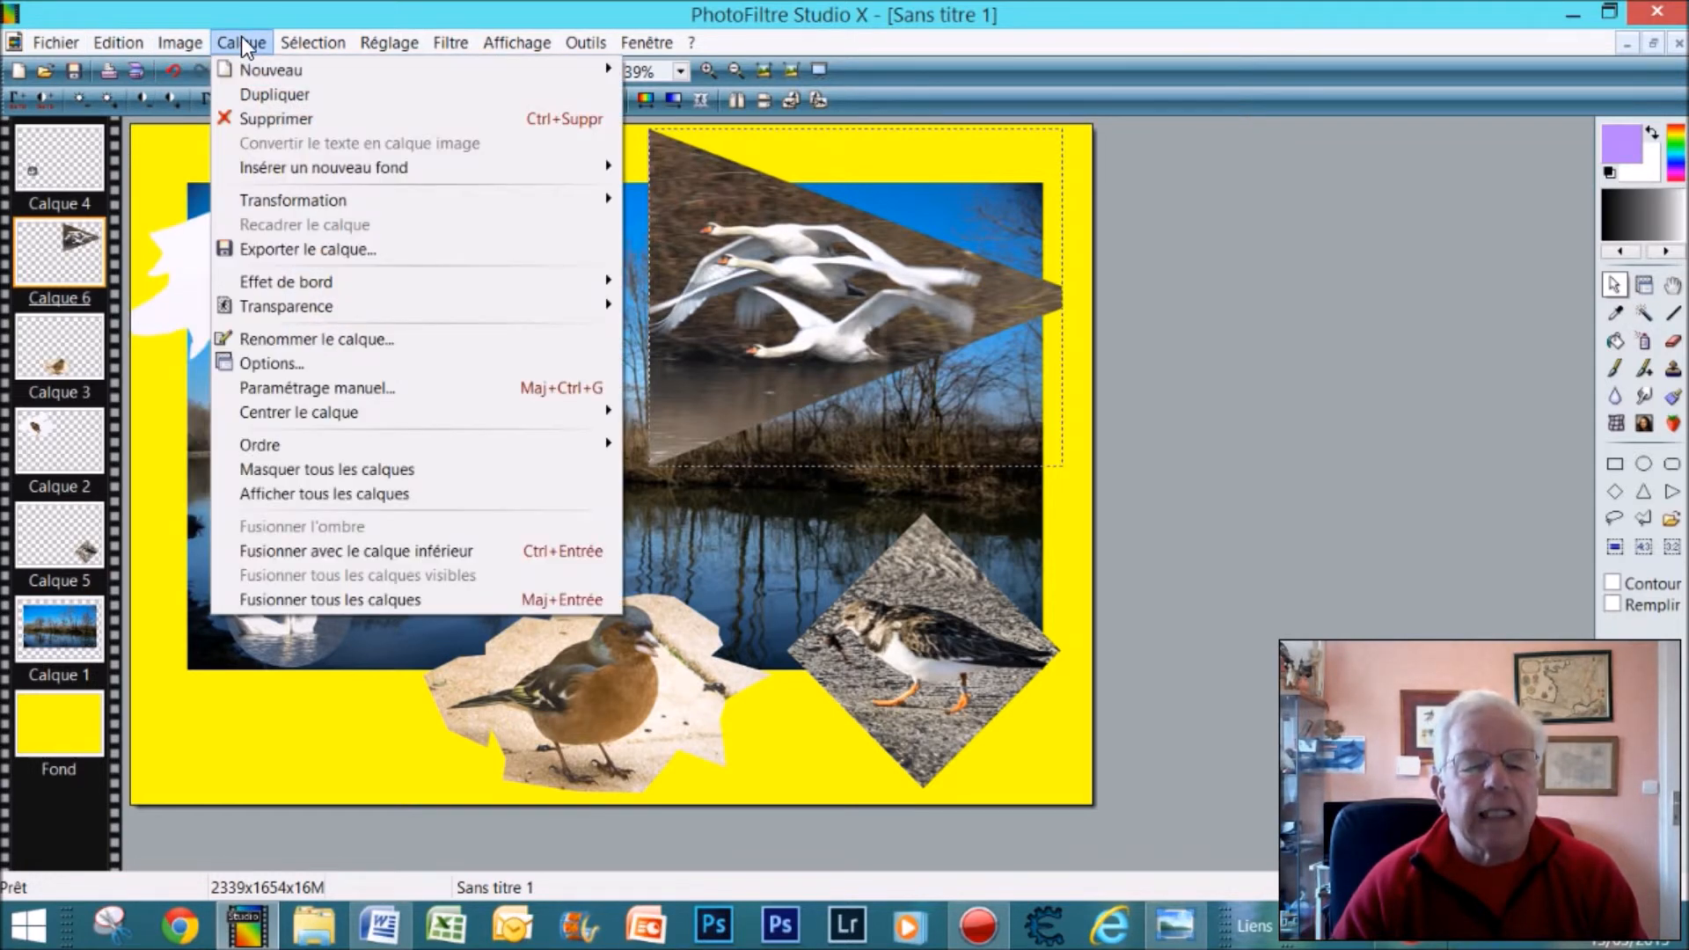
click(273, 600)
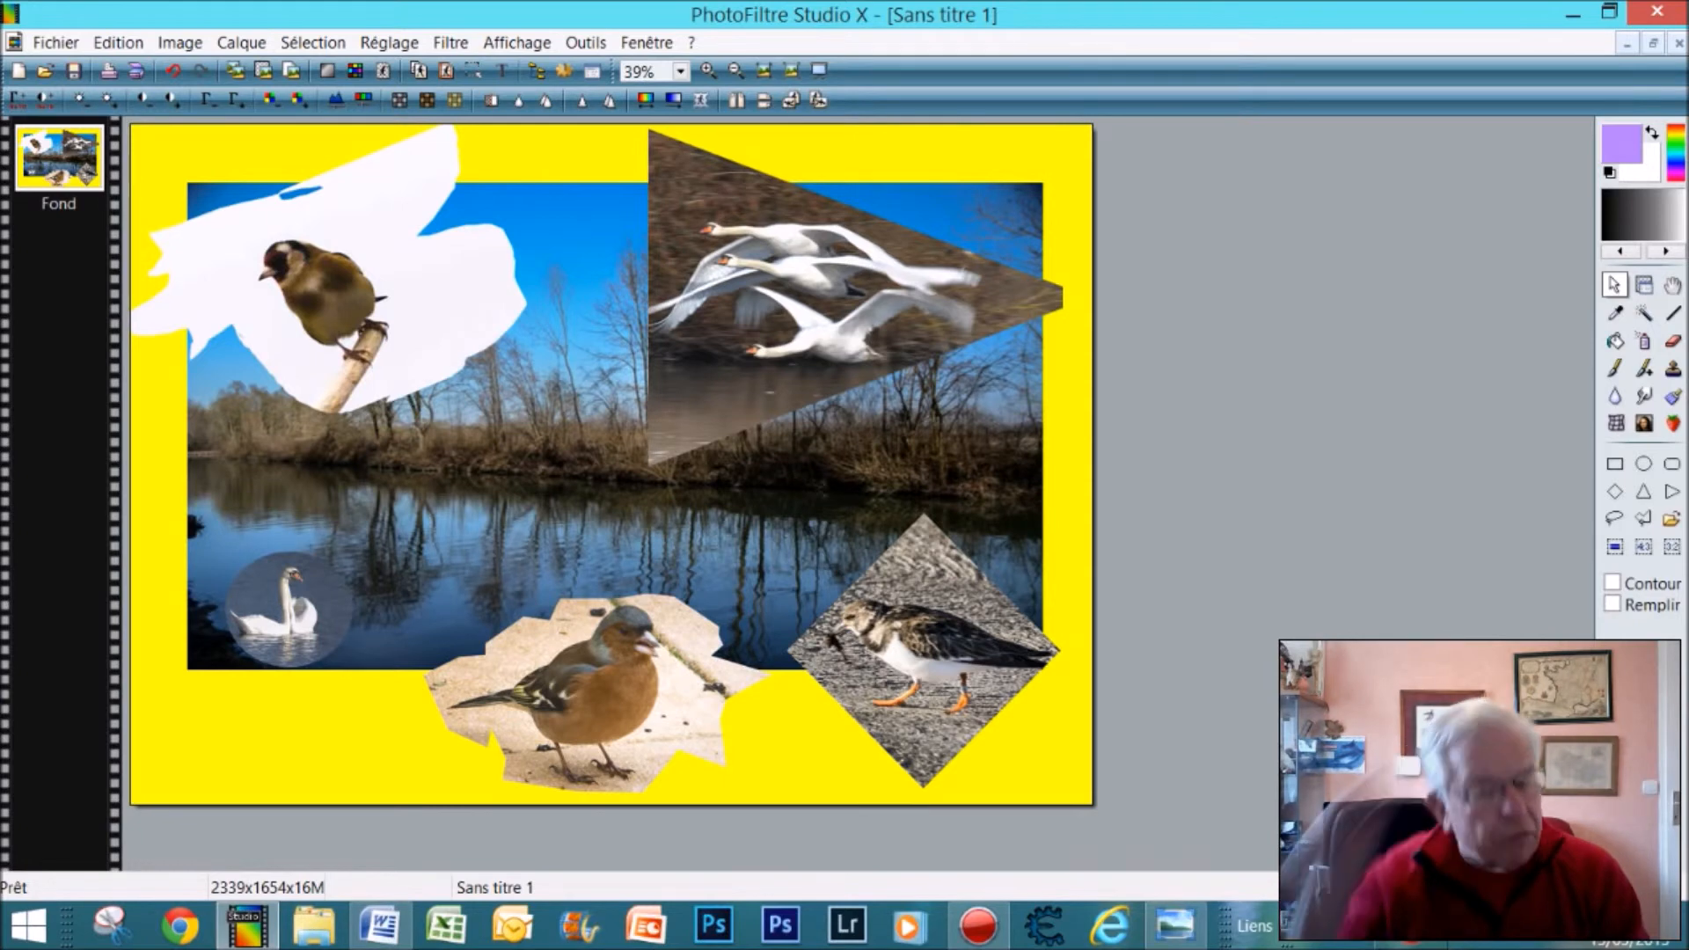
Save the merged montage under a new name as a JPEG file called gggggggg in the Images folder.
click(55, 43)
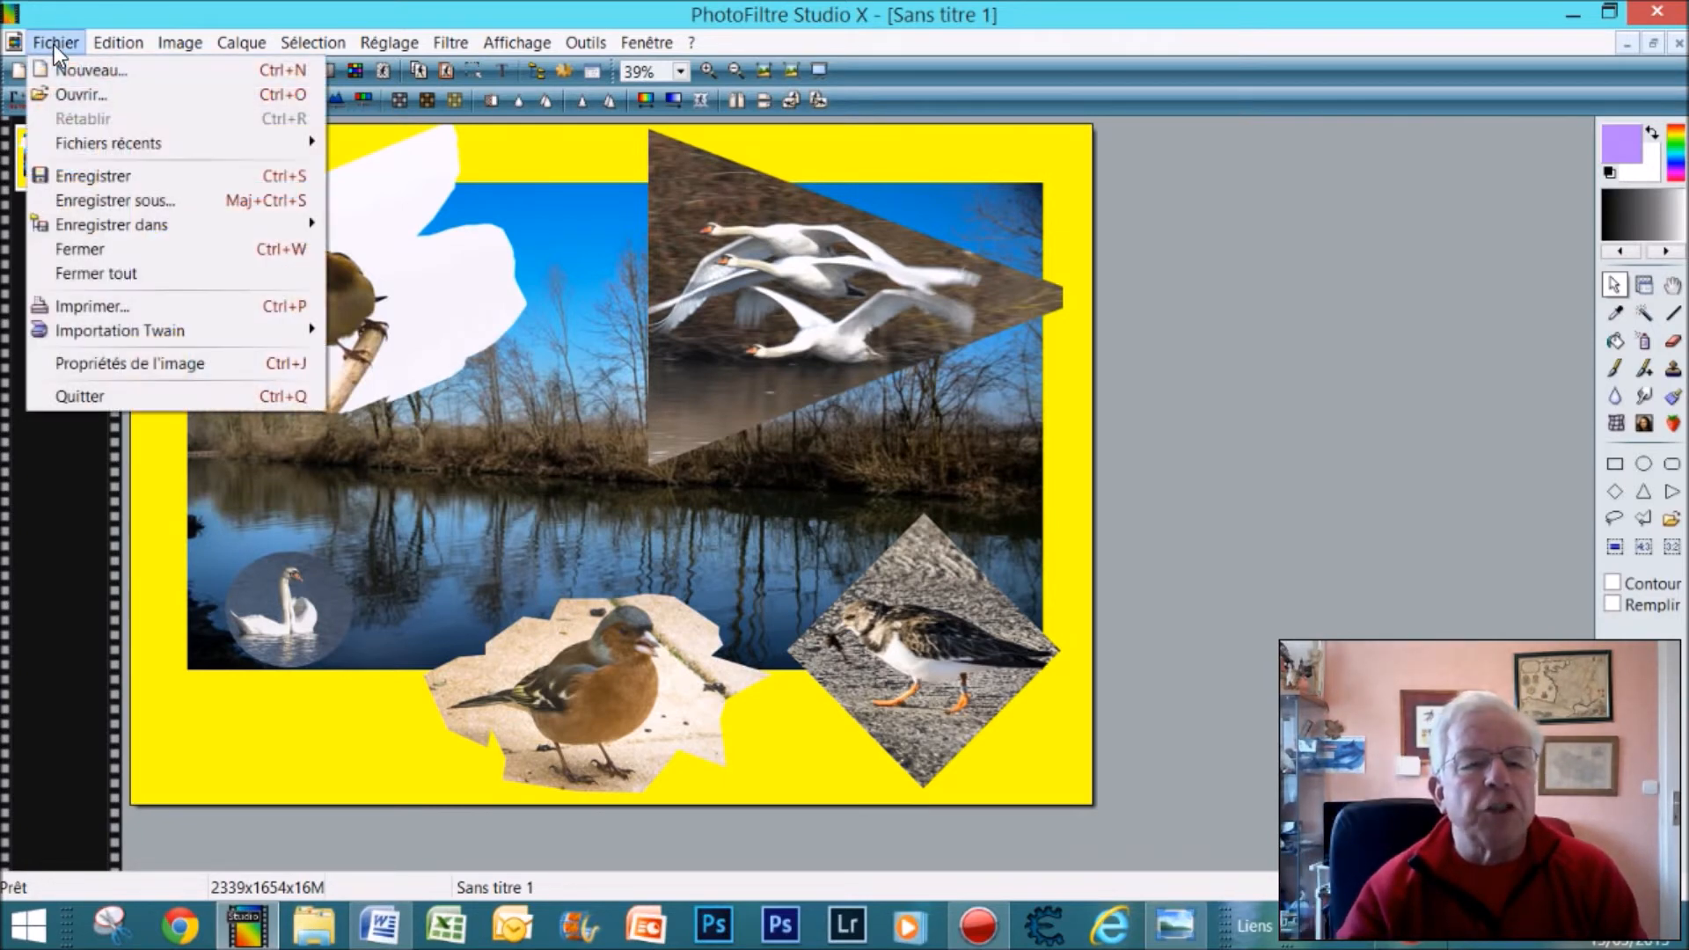
click(91, 200)
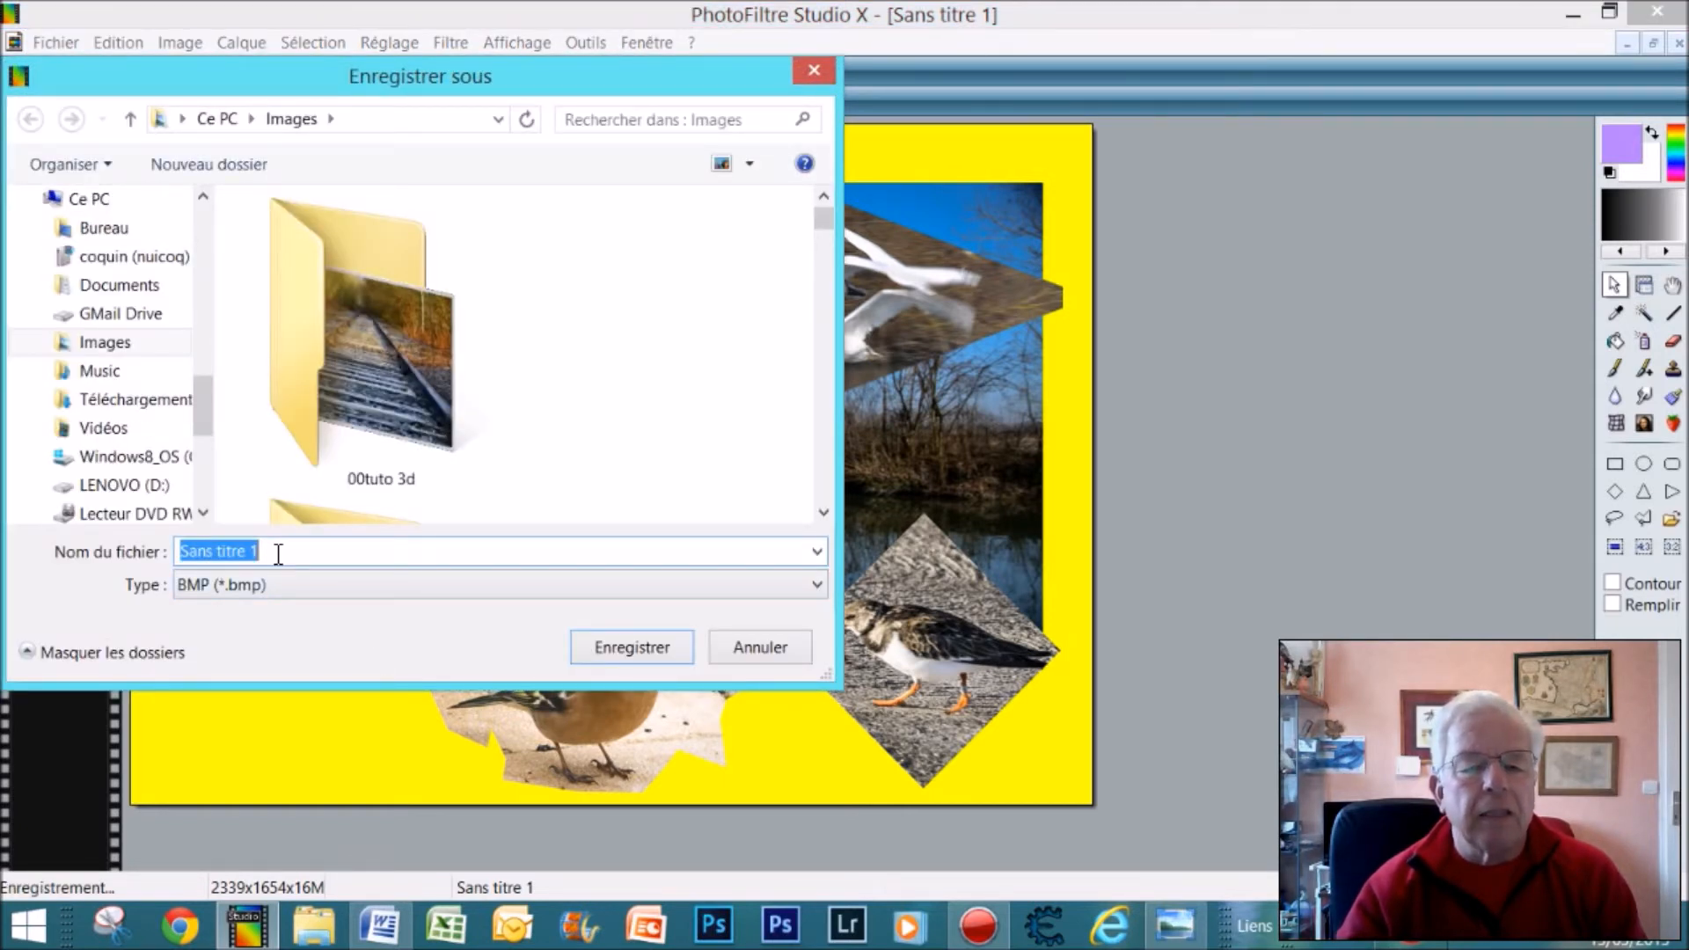
click(816, 586)
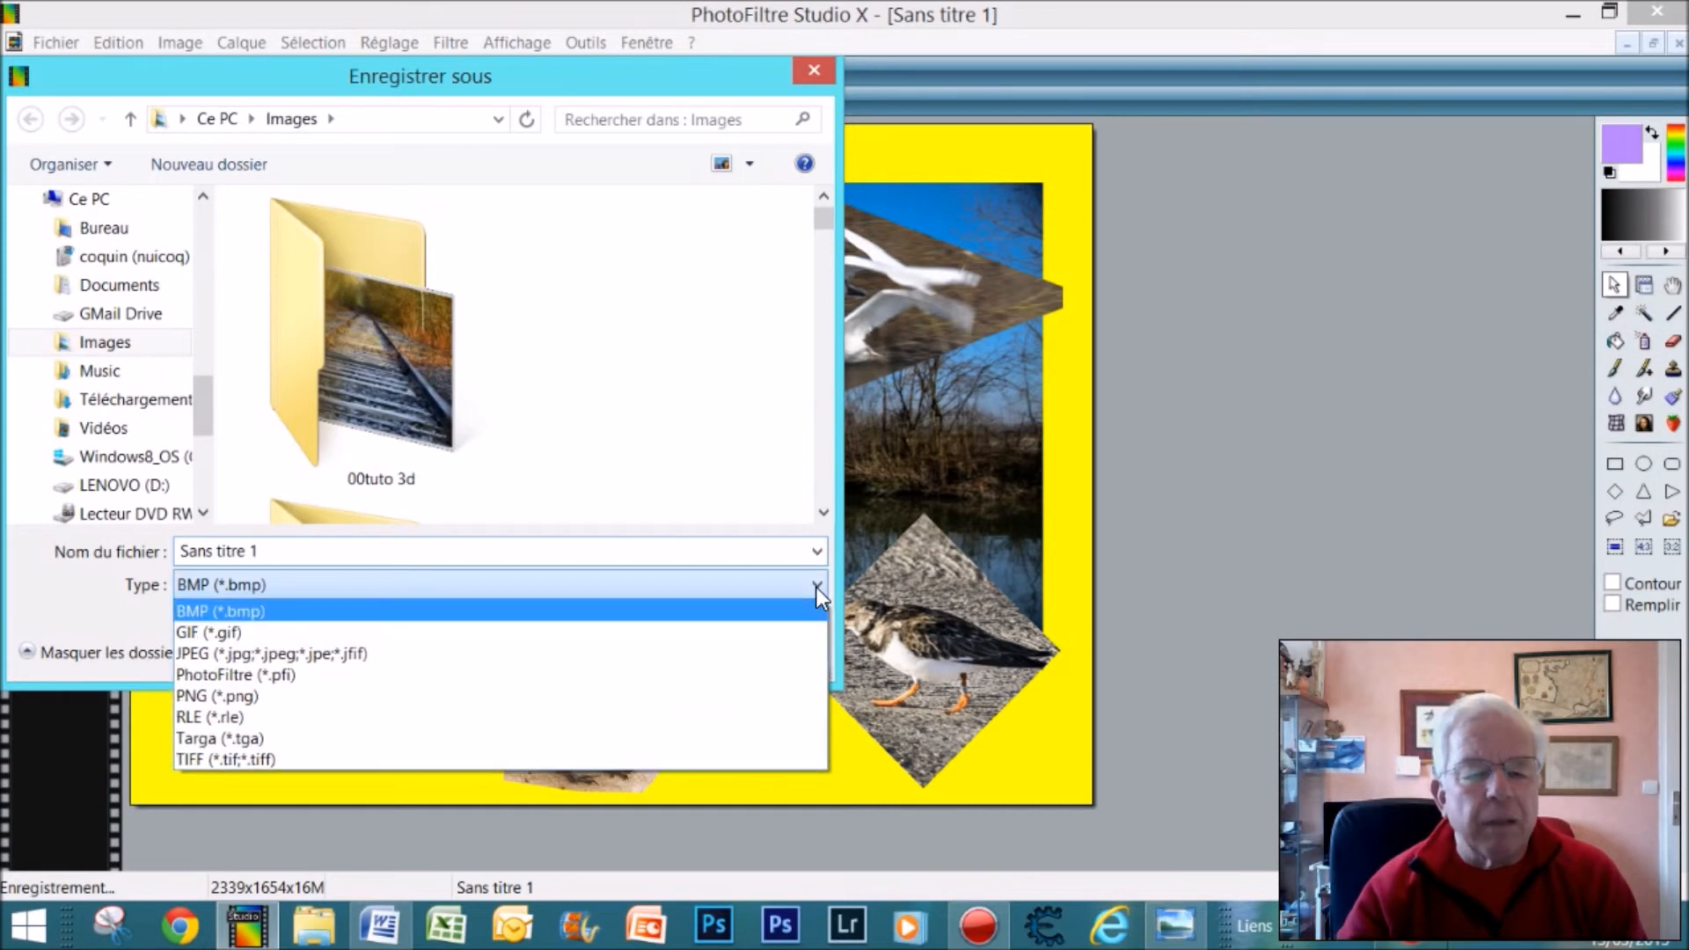
click(494, 658)
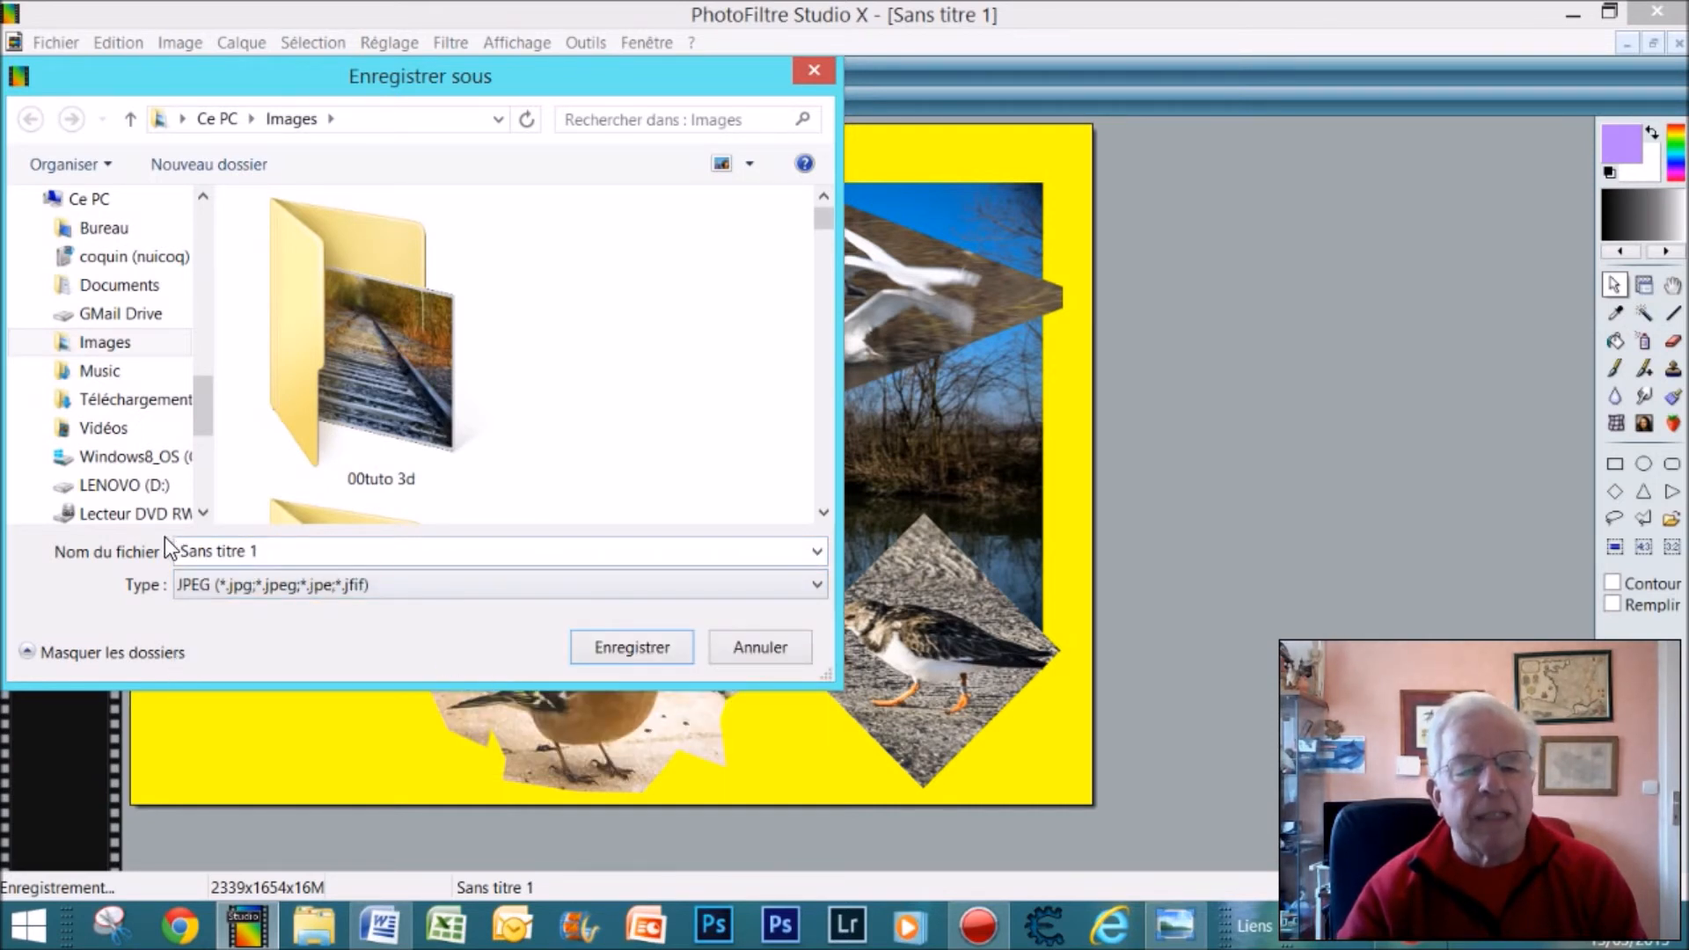
double_click(271, 552)
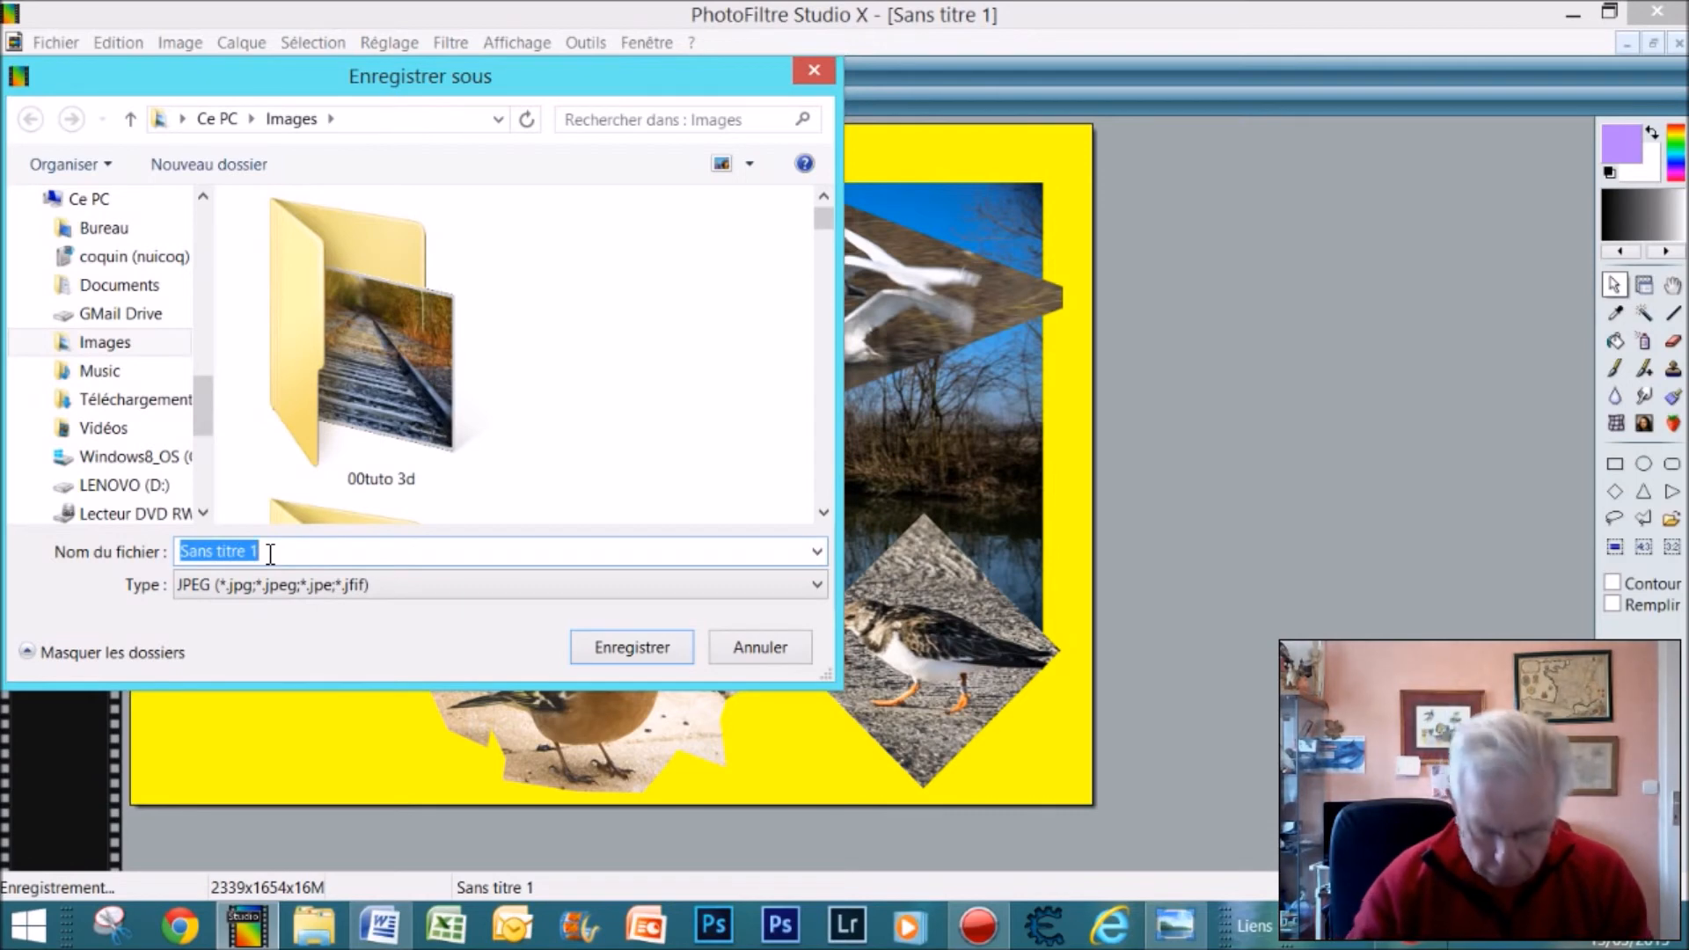
text(gggggggg)
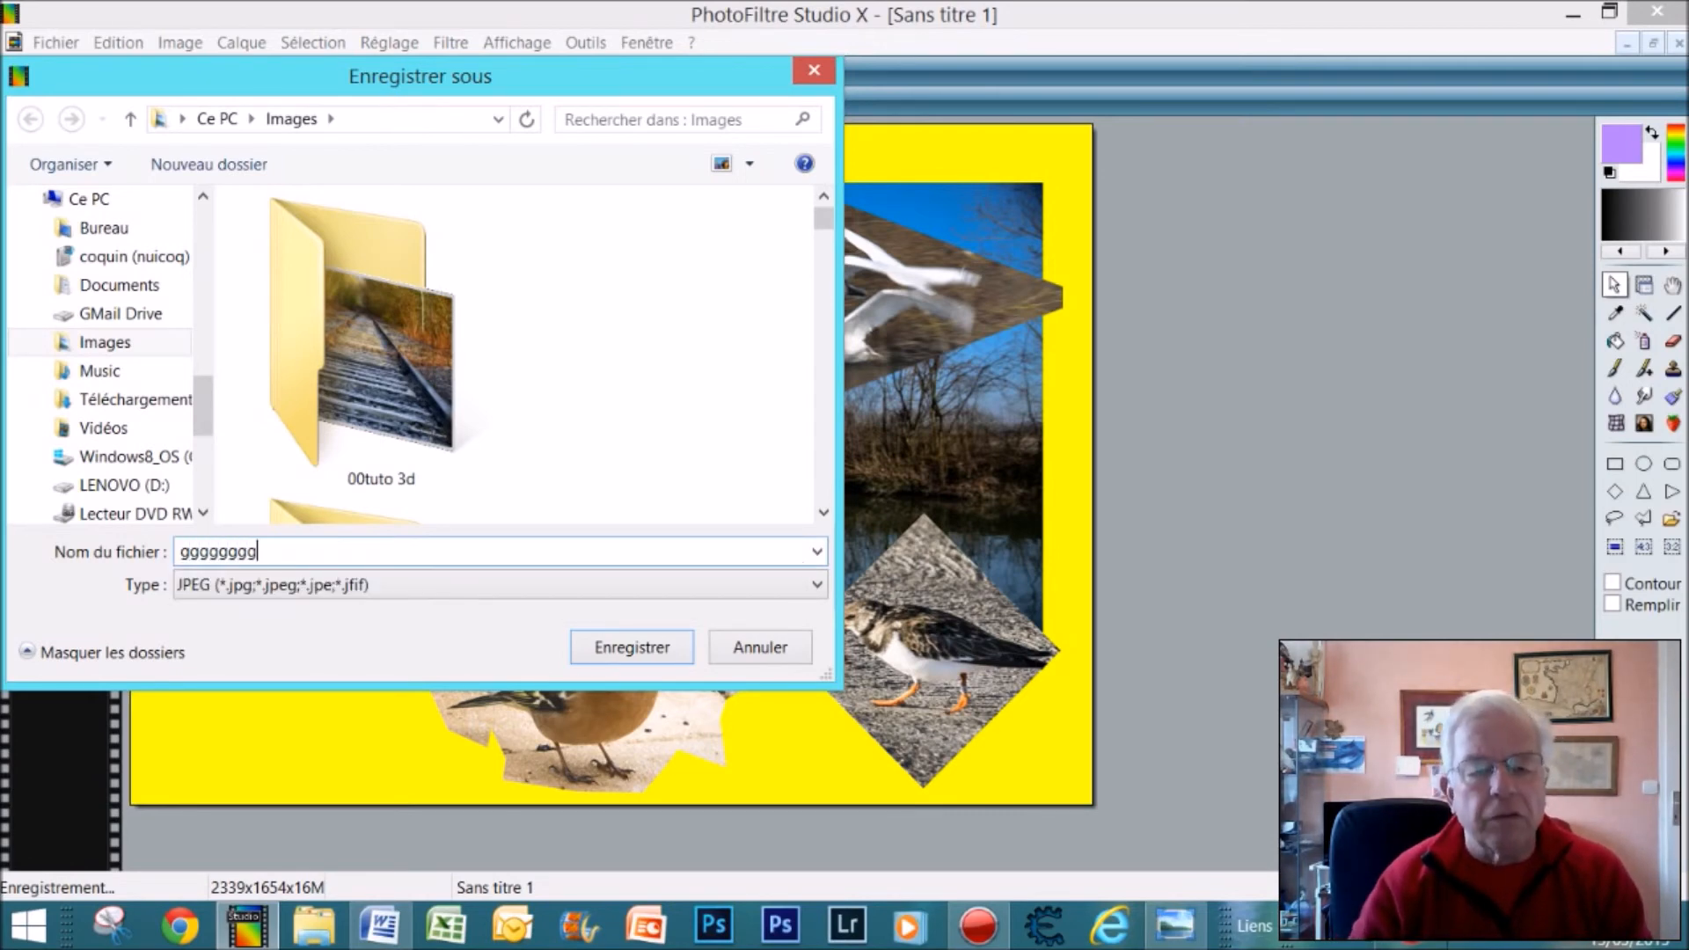
click(615, 658)
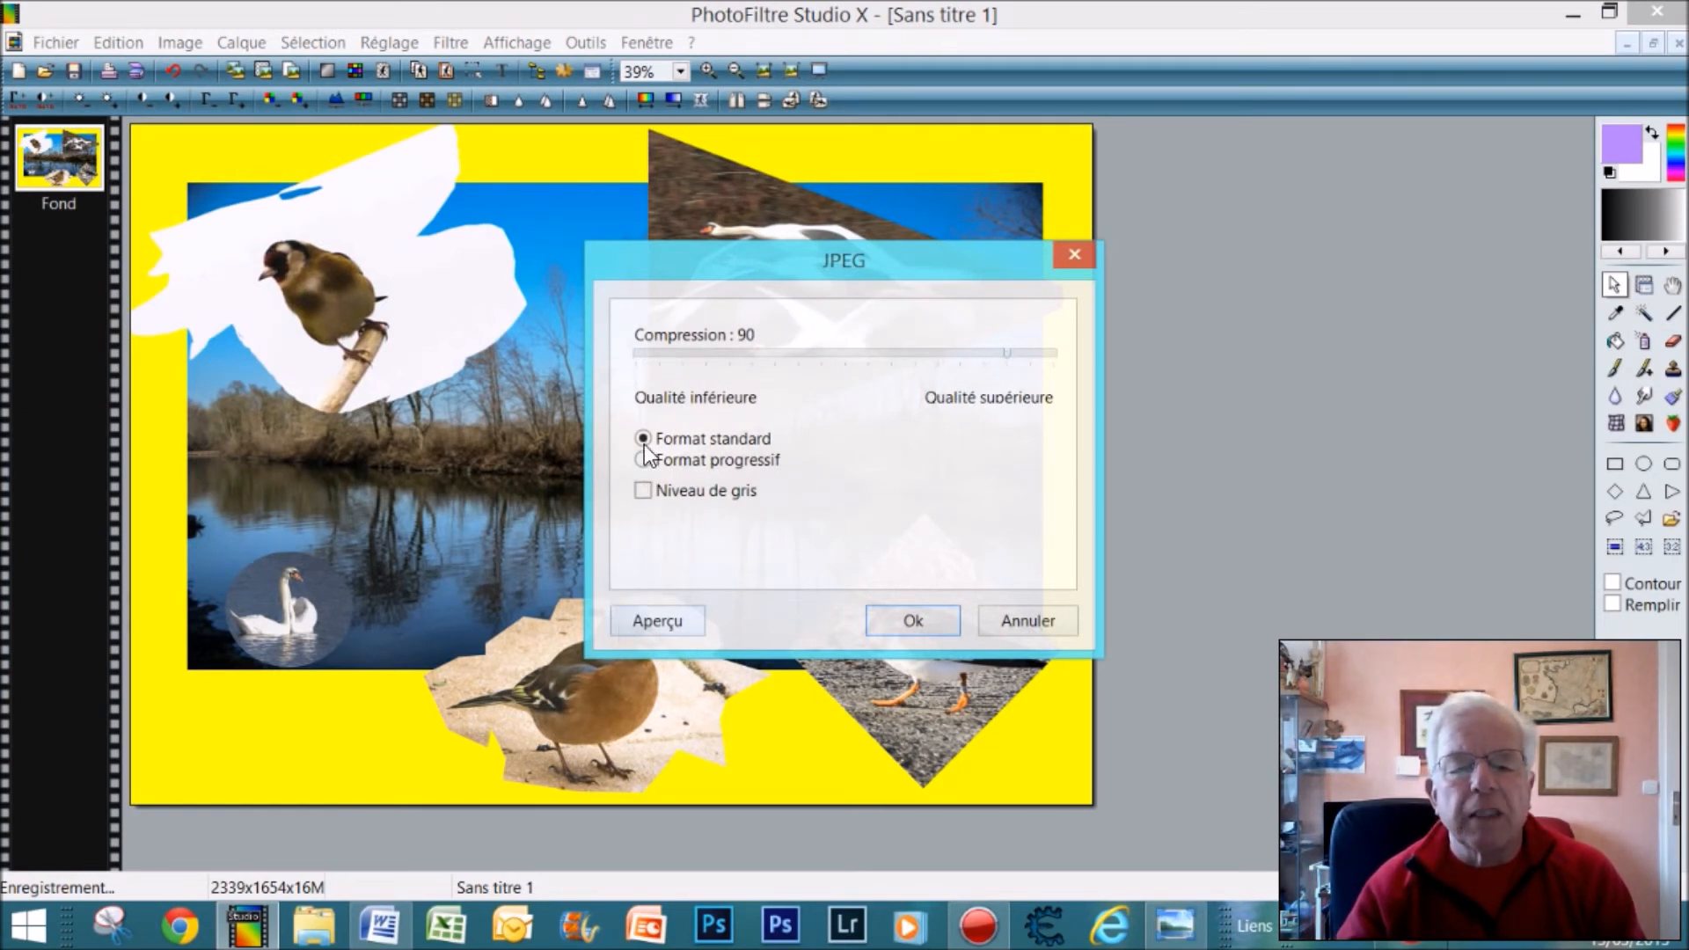
Preview the JPEG's file size at compression 90 in standard format and accept these export options.
click(663, 620)
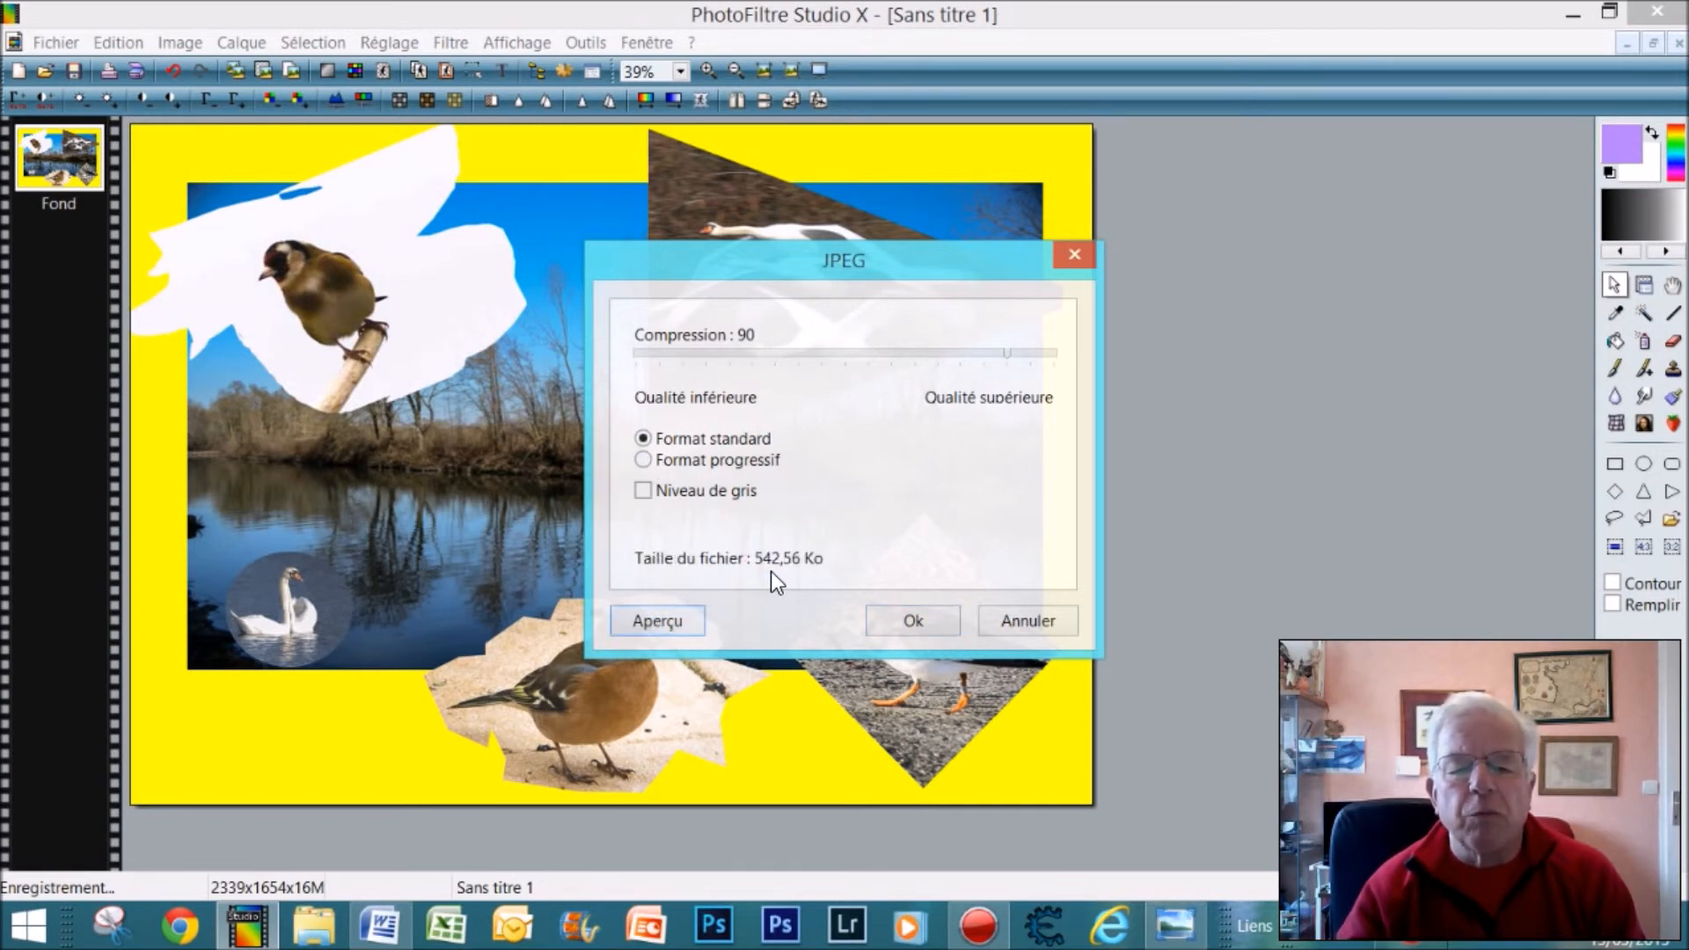
click(673, 619)
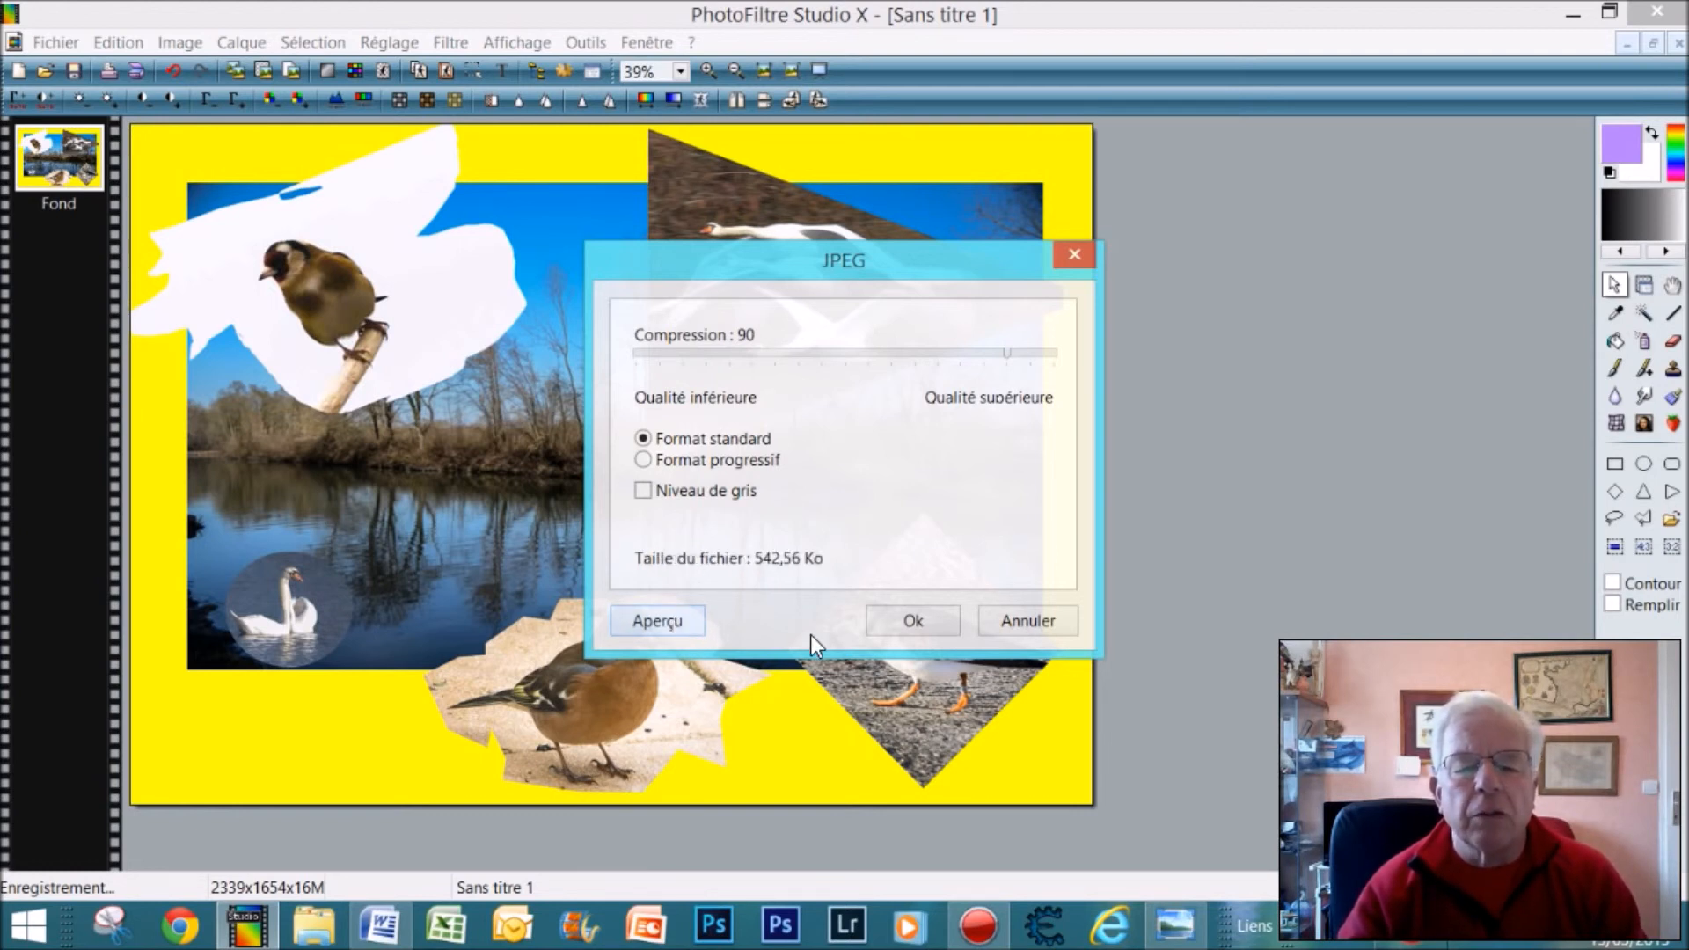
click(927, 621)
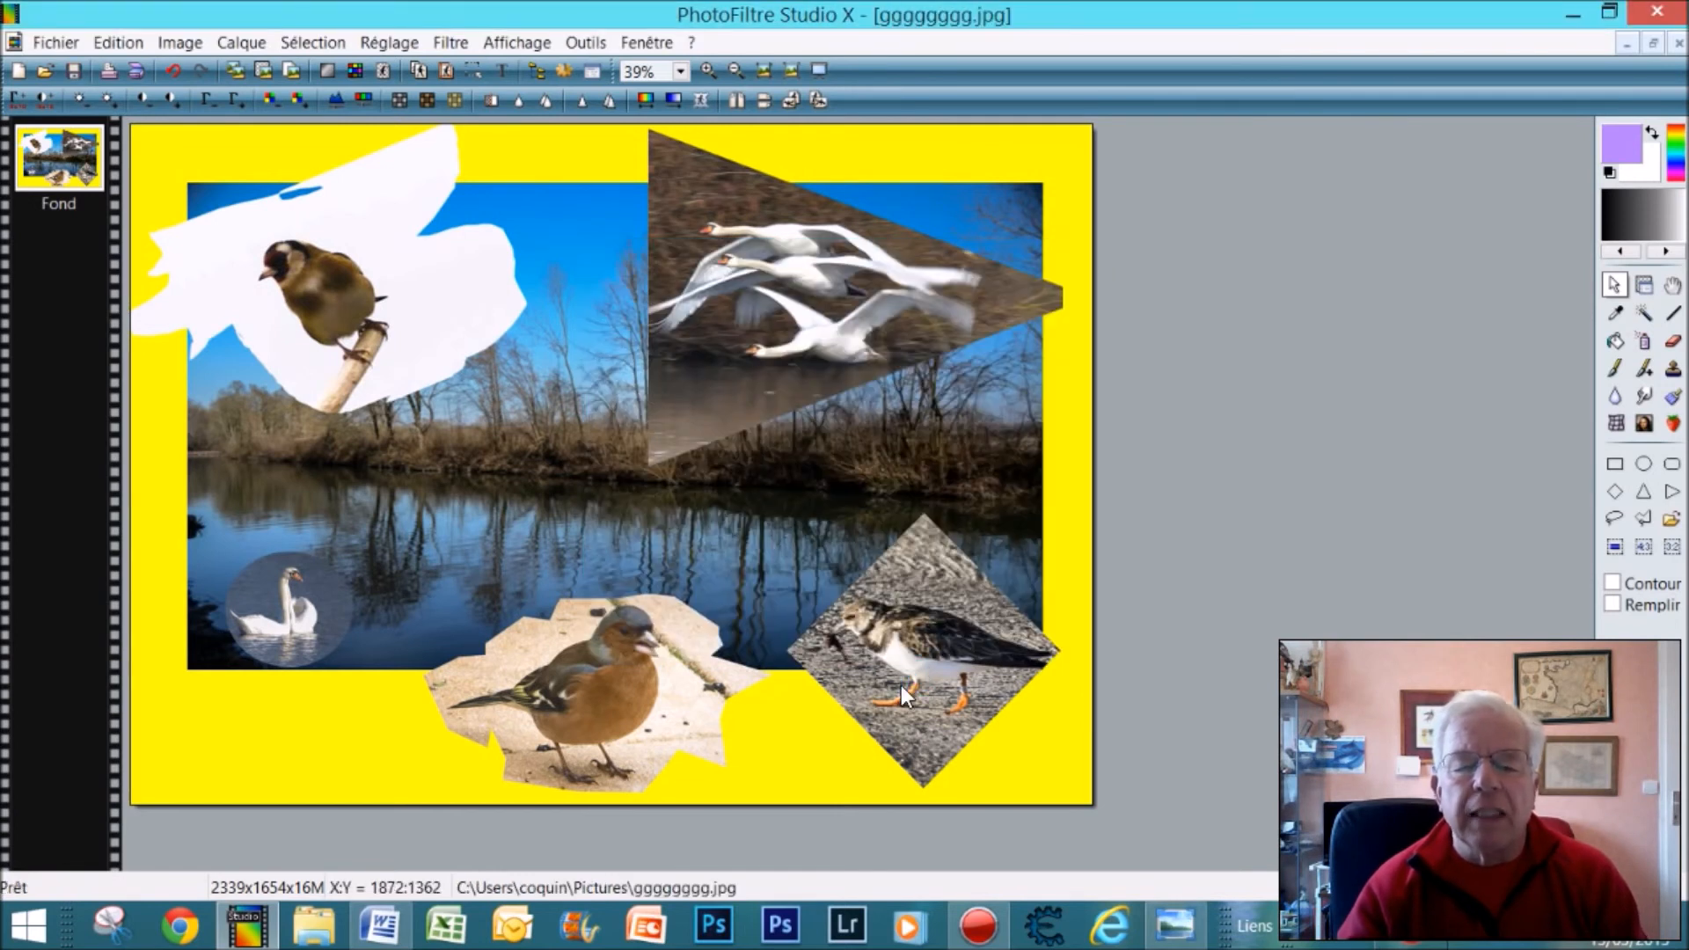